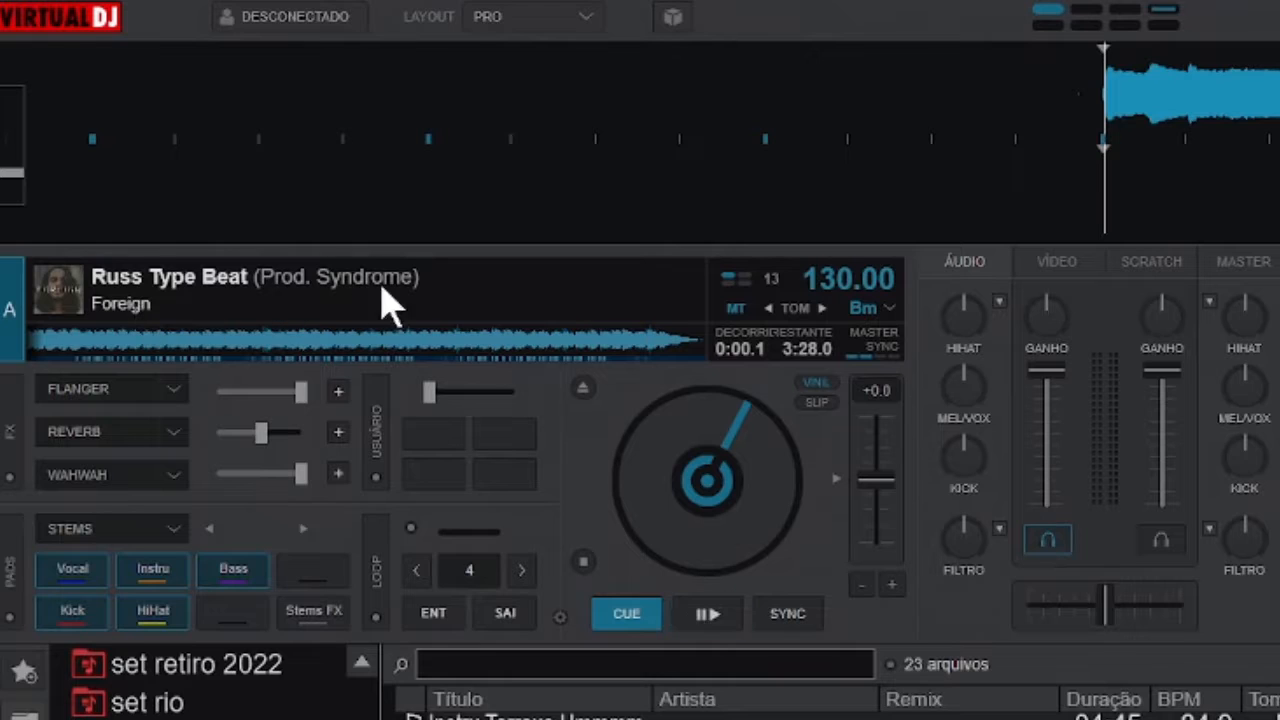
View the tag editor for the Russ Type Beat track loaded on deck A, then close it.
{"action": "right_click", "coordinate": [63, 305]}
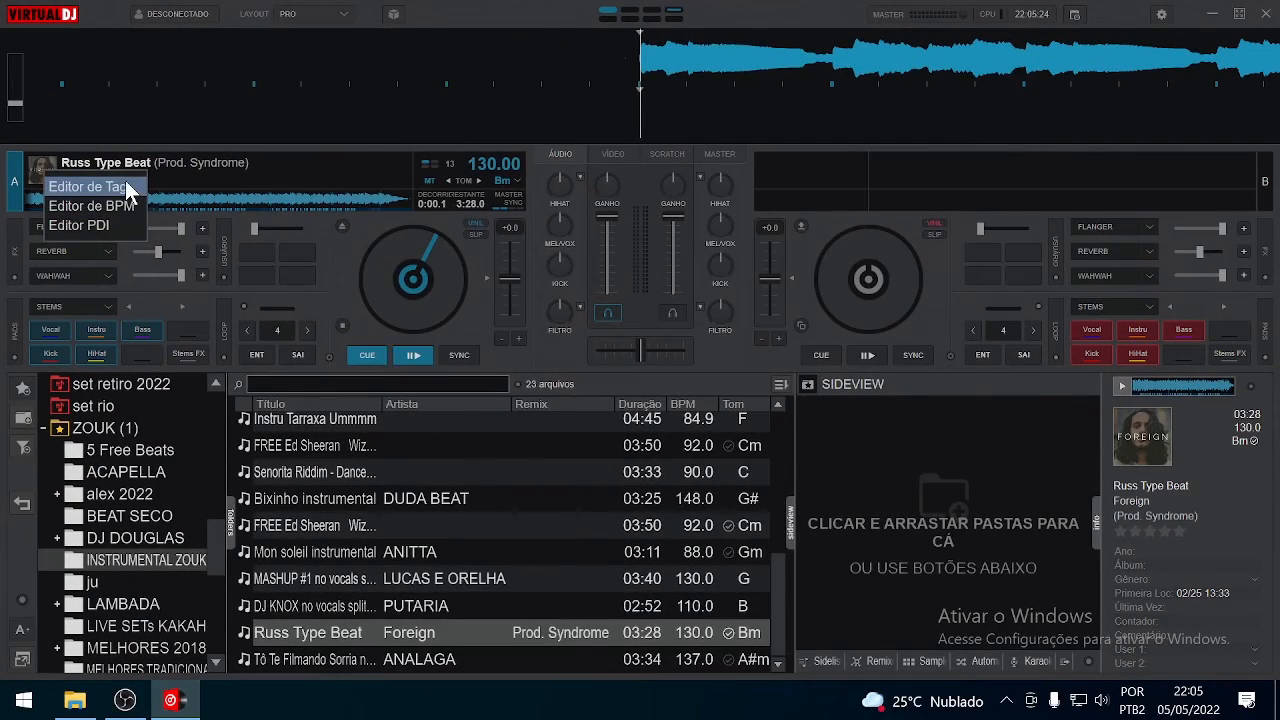
{"action": "left_click", "coordinate": [126, 198]}
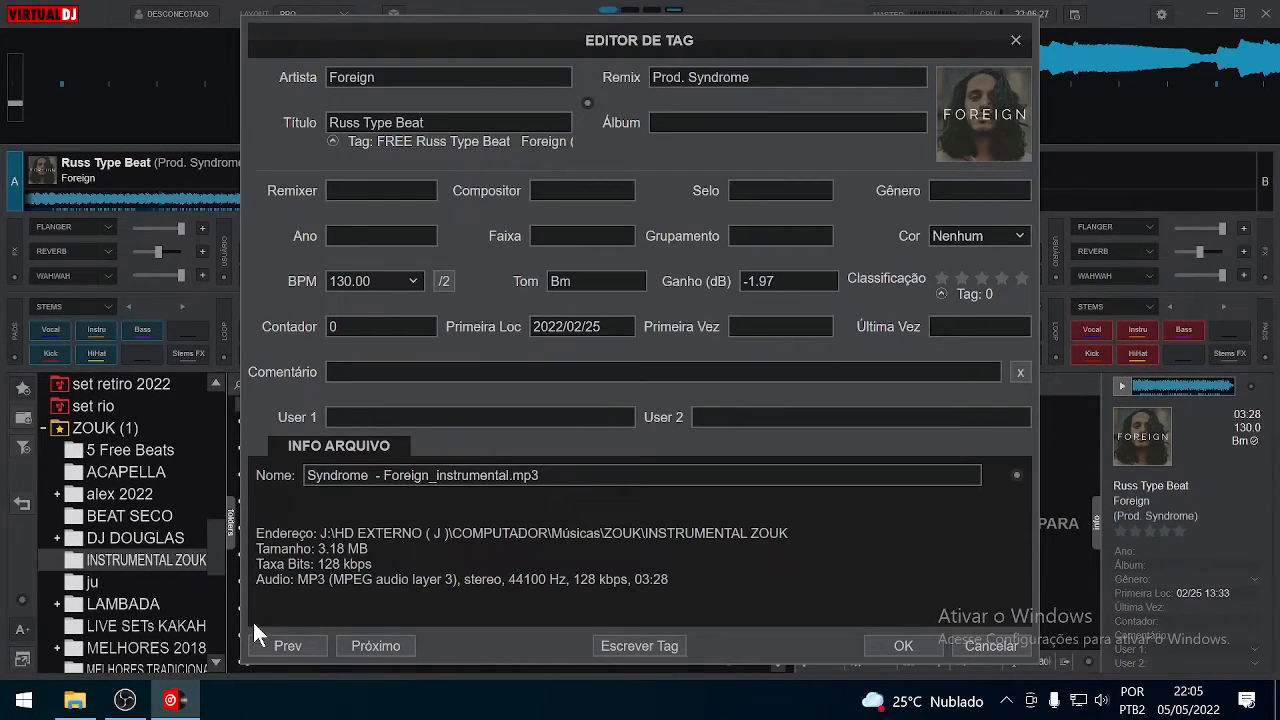
{"action": "left_click", "coordinate": [1015, 40]}
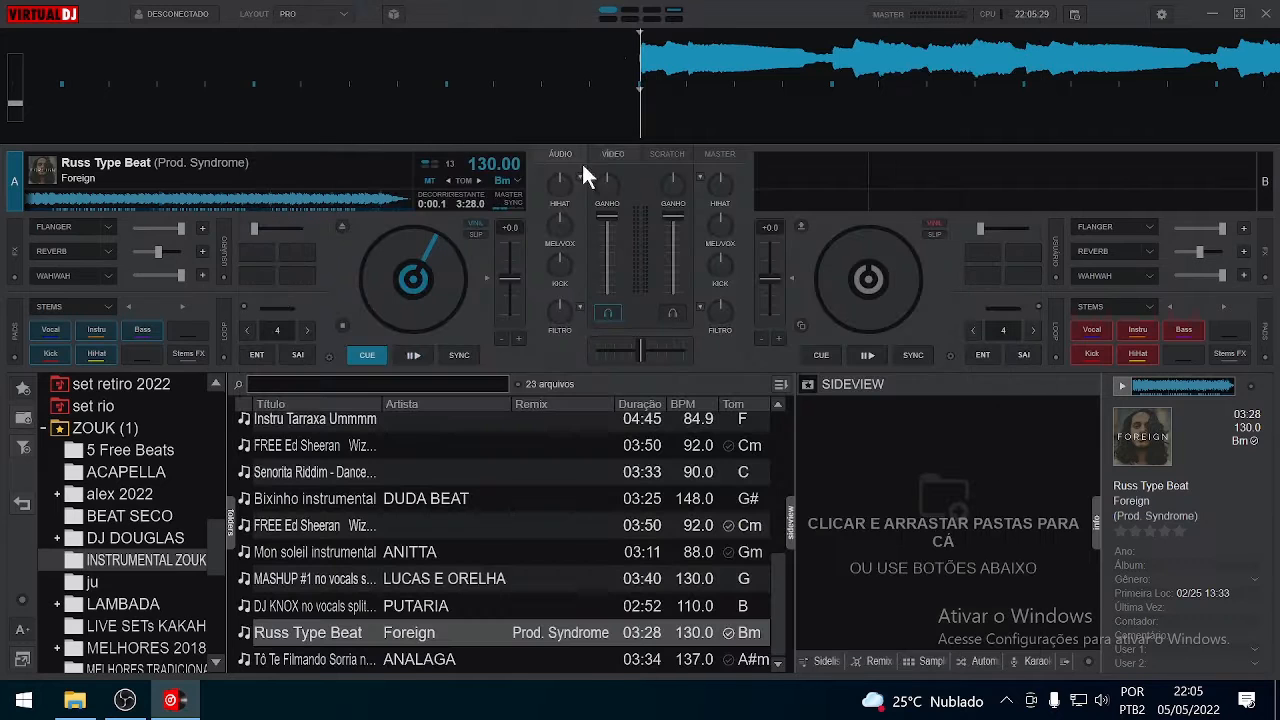
In the BPM editor for the deck A track, halve the tempo and double it back, repeat once, and close the editor.
{"action": "left_click", "coordinate": [38, 173]}
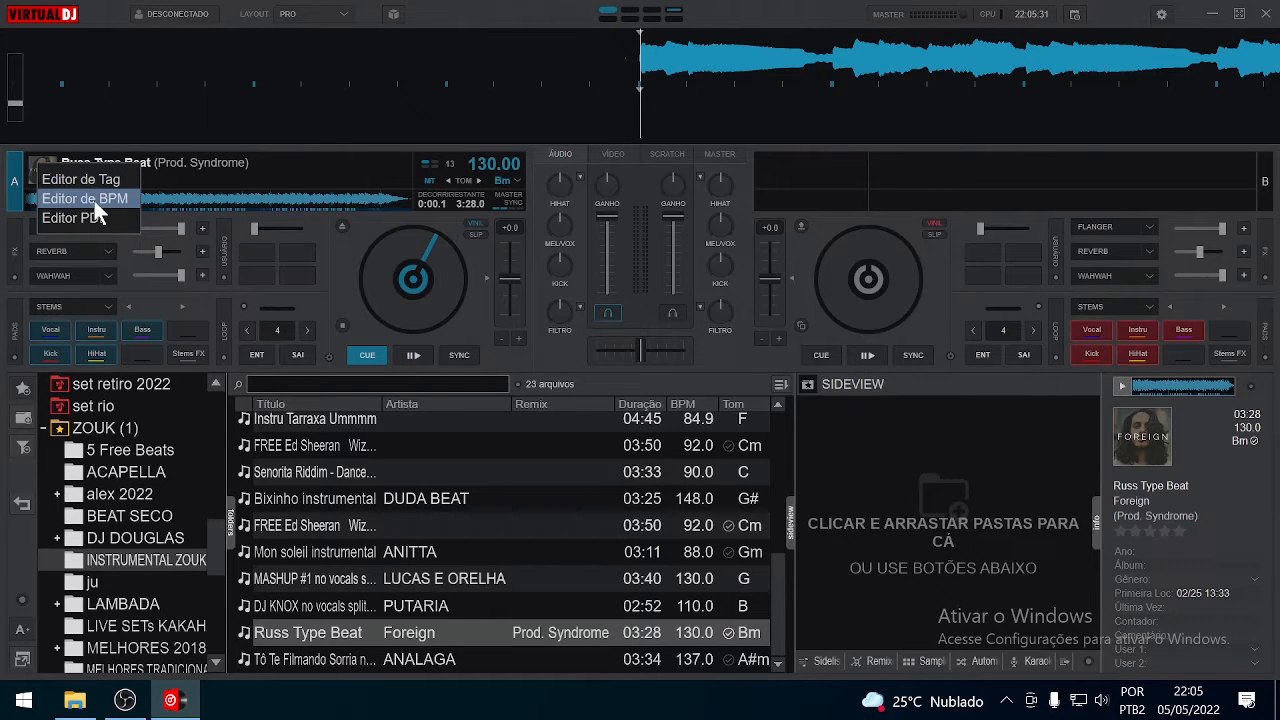
{"action": "left_click", "coordinate": [94, 200]}
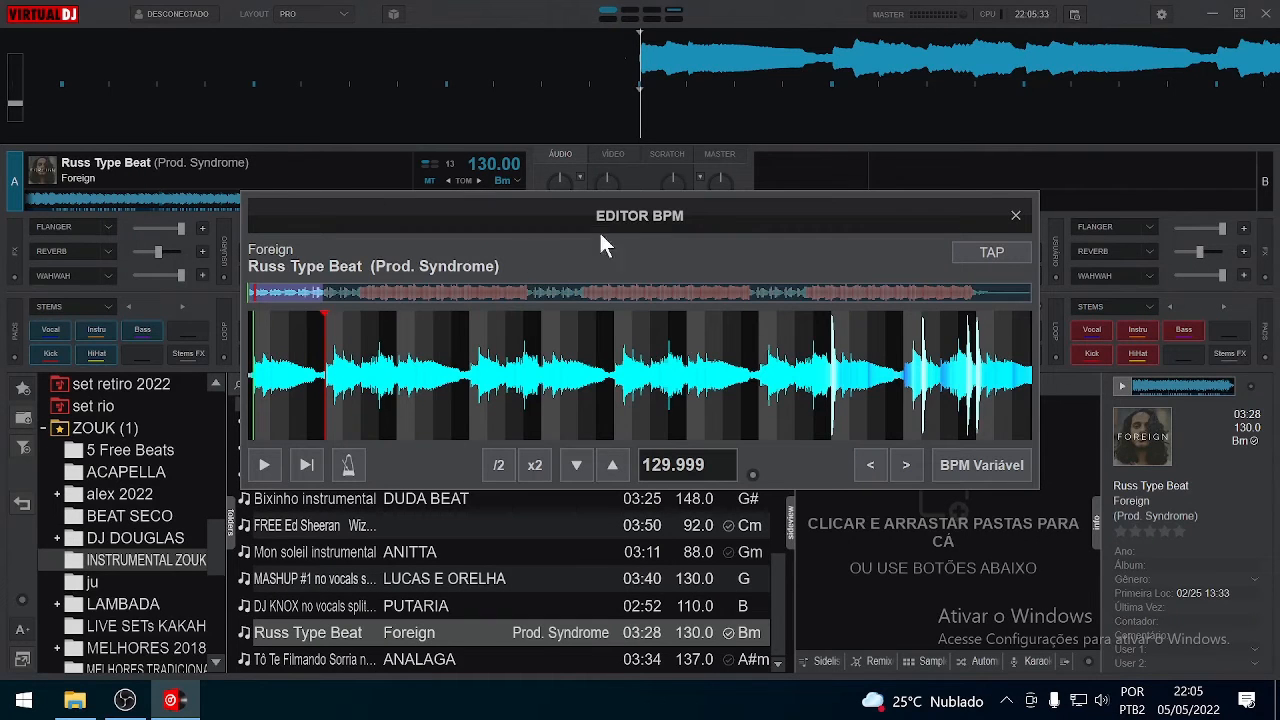
{"action": "left_click", "coordinate": [500, 470]}
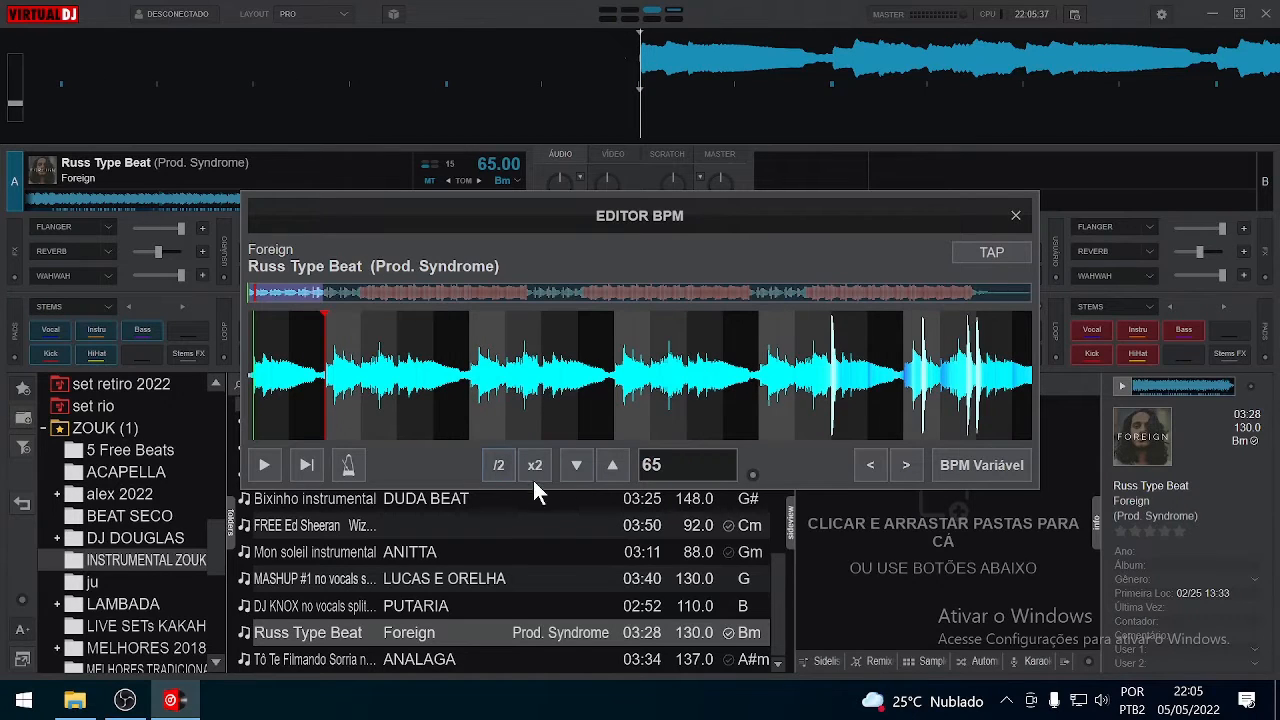
{"action": "left_click", "coordinate": [535, 470]}
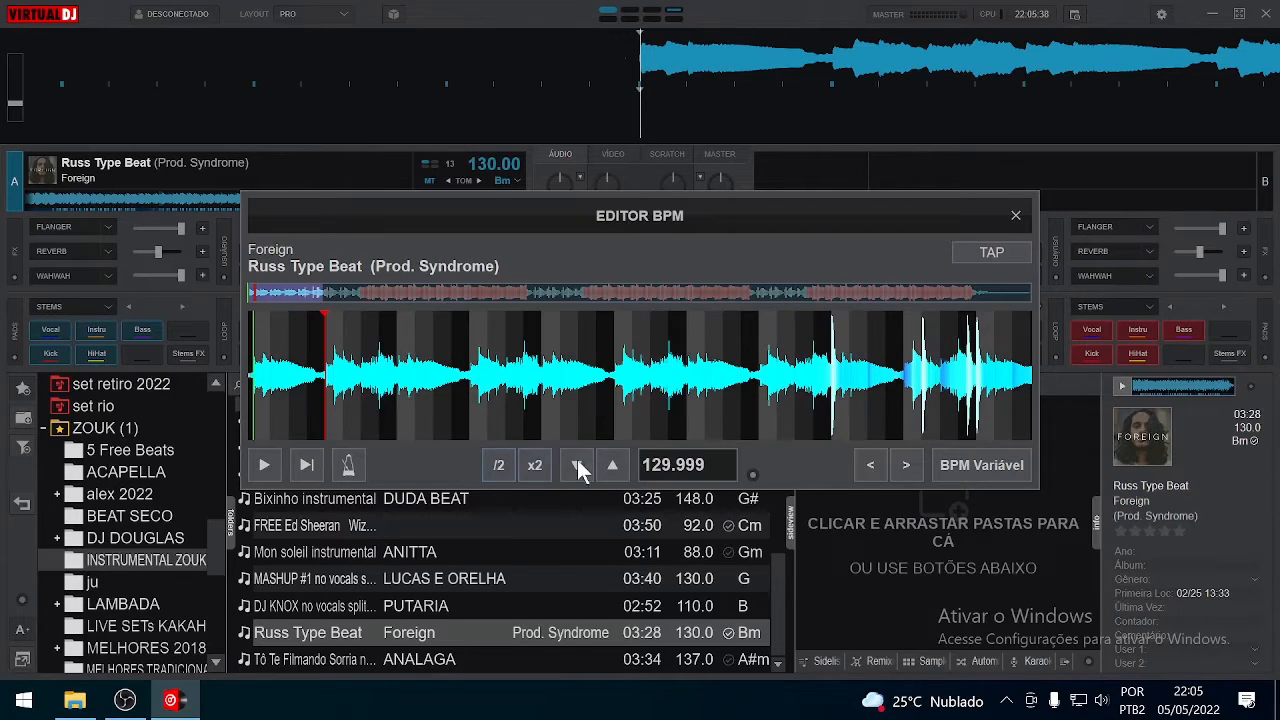
{"action": "left_click", "coordinate": [498, 466]}
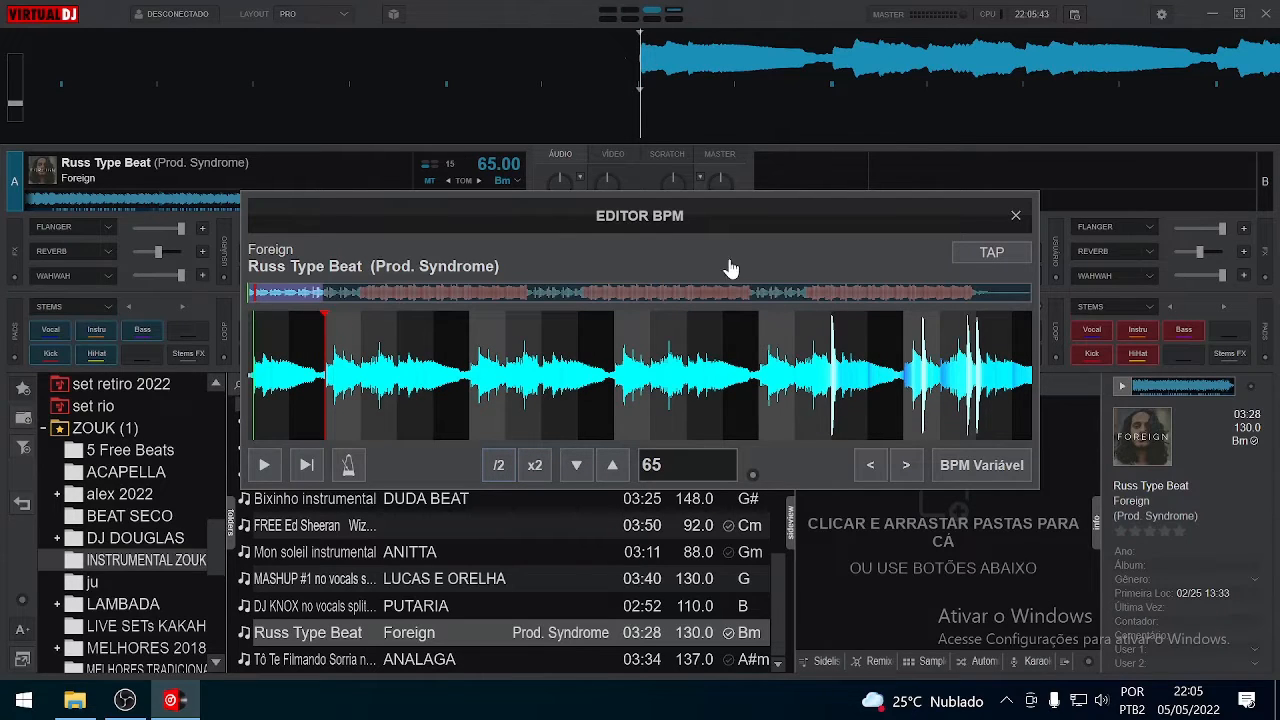
{"action": "left_click", "coordinate": [532, 470]}
{"action": "left_click", "coordinate": [1016, 218]}
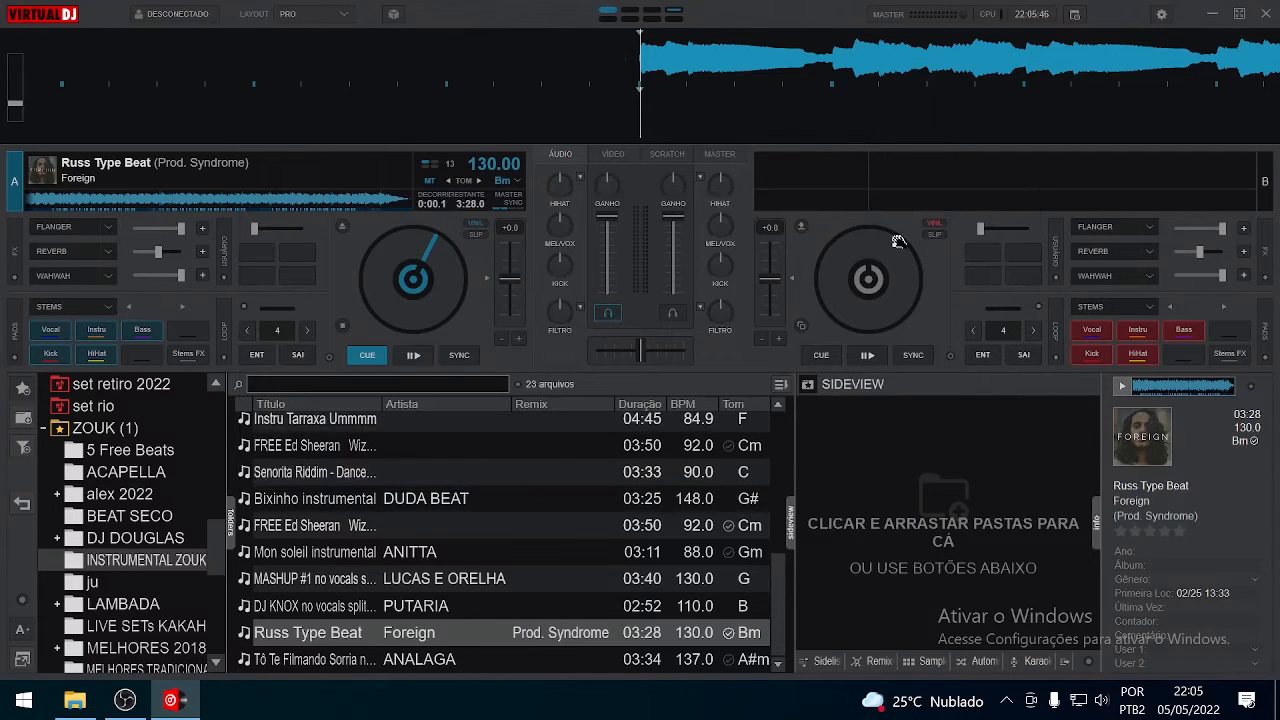
Open the PDI editor for the deck A track, move its window aside, and close it.
{"action": "left_click", "coordinate": [30, 177]}
{"action": "left_click", "coordinate": [76, 225]}
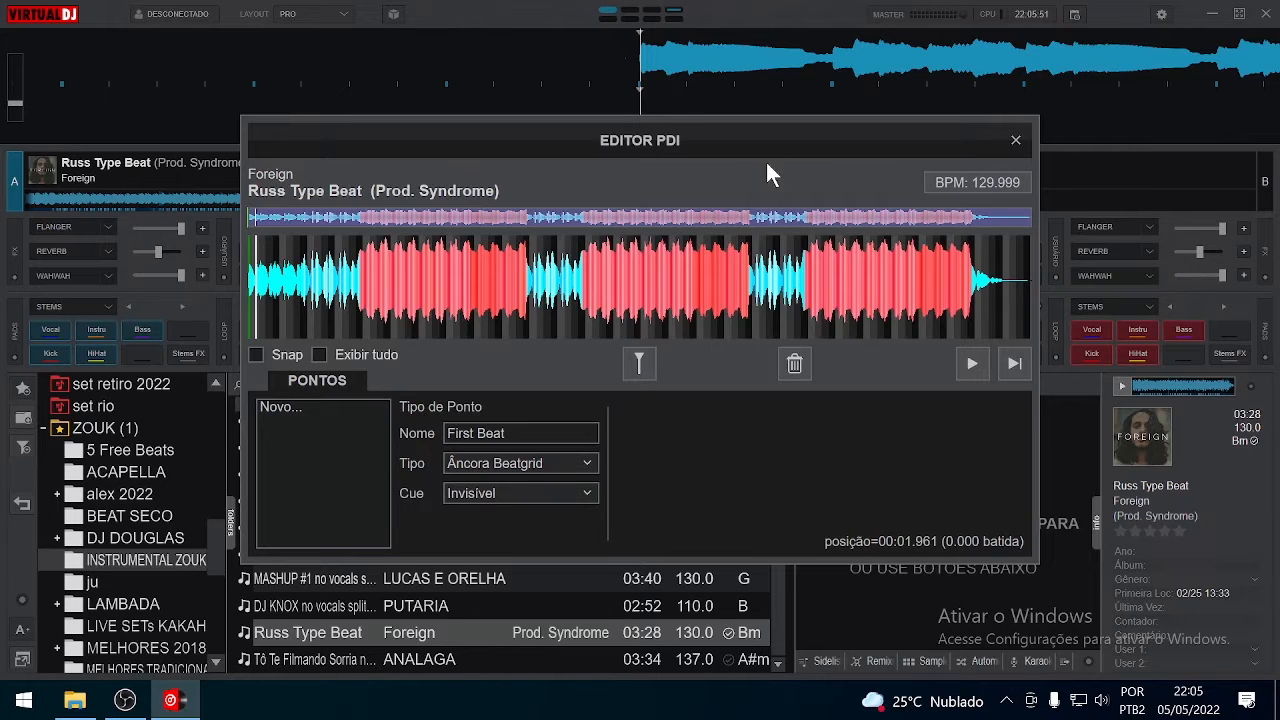
{"action": "left_click_drag", "start_coordinate": [519, 142], "coordinate": [449, 142]}
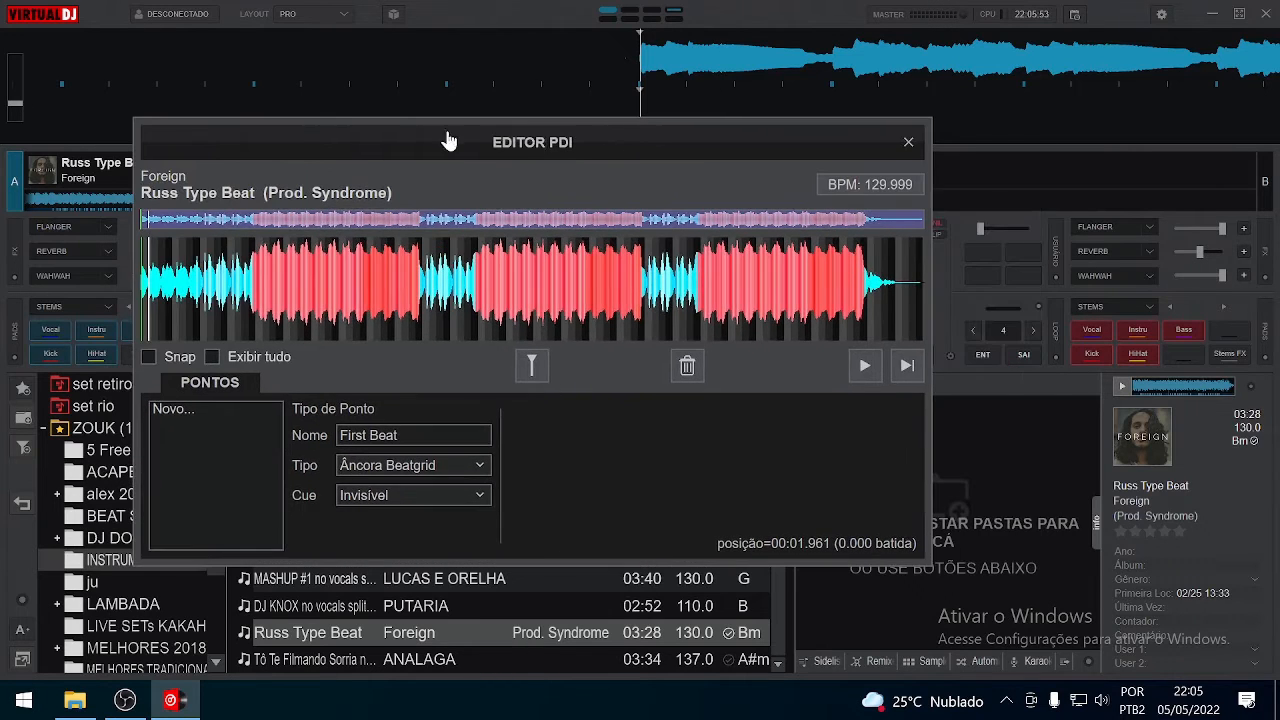
{"action": "left_click_drag", "start_coordinate": [807, 143], "coordinate": [830, 142]}
{"action": "left_click", "coordinate": [930, 142]}
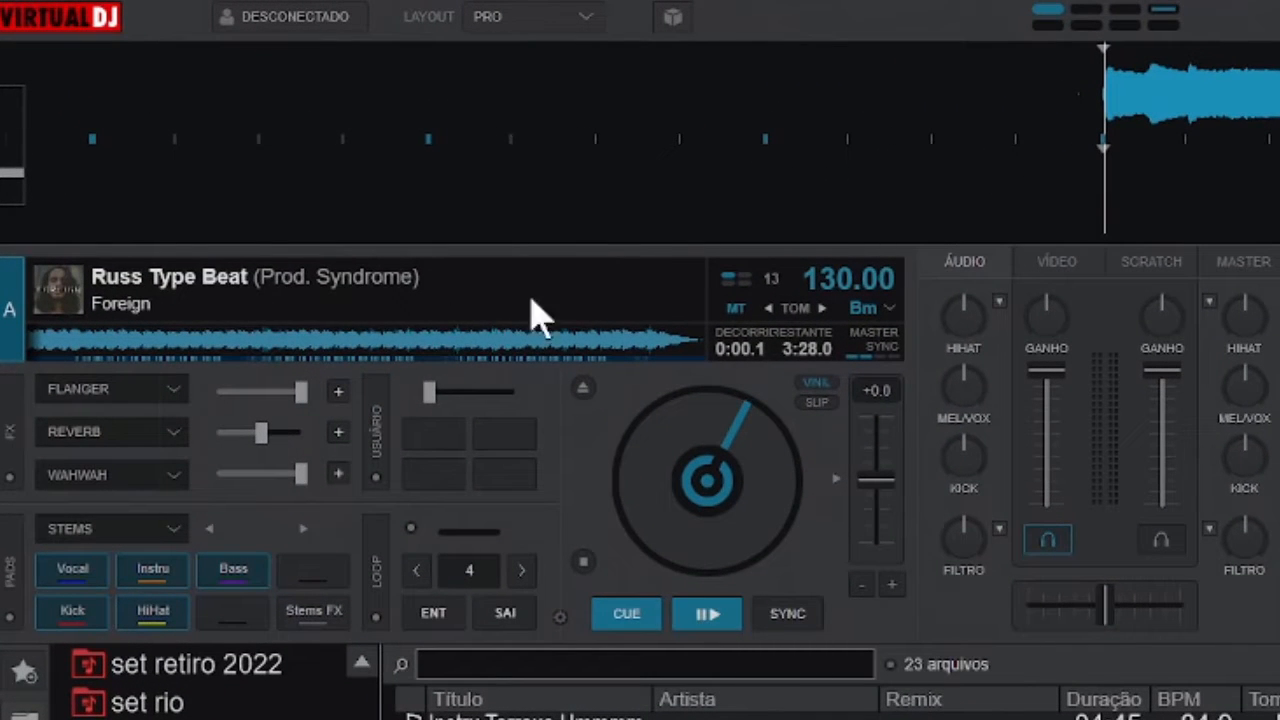
Show the beatgrid adjustment controls beside deck A's BPM, then view and dismiss the track's editor menu.
{"action": "left_click", "coordinate": [837, 280]}
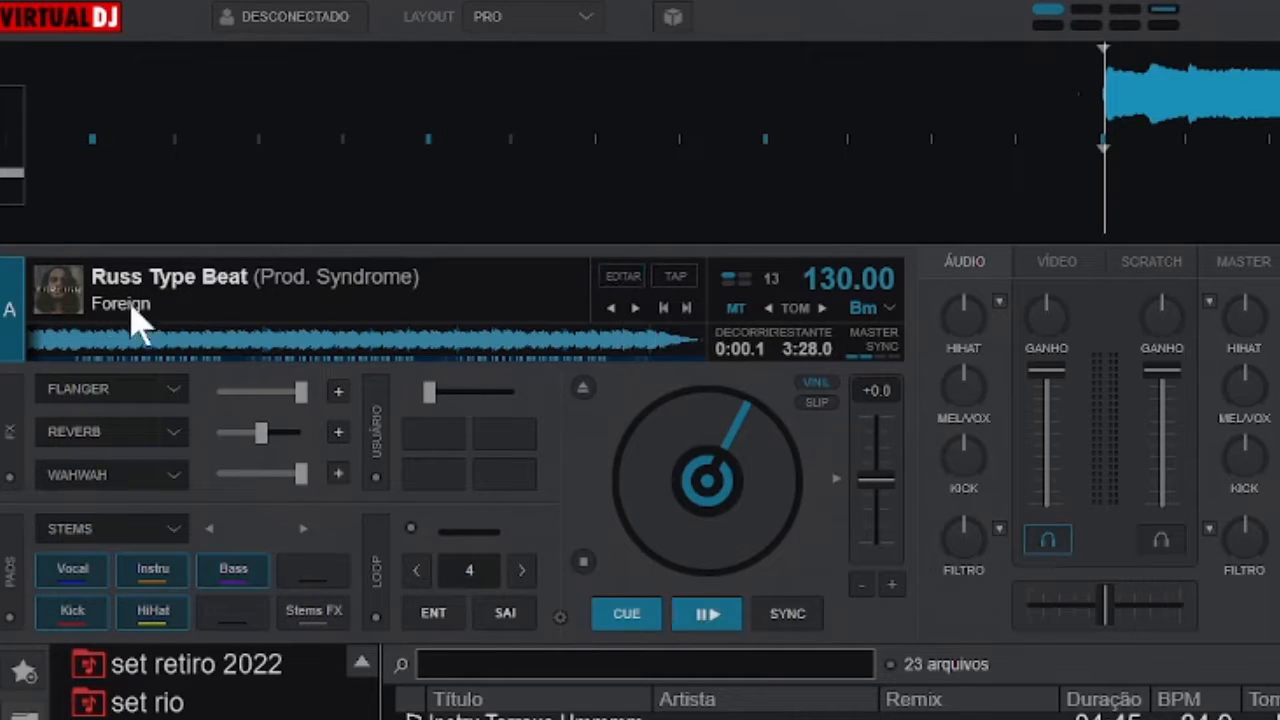
{"action": "left_click", "coordinate": [66, 300]}
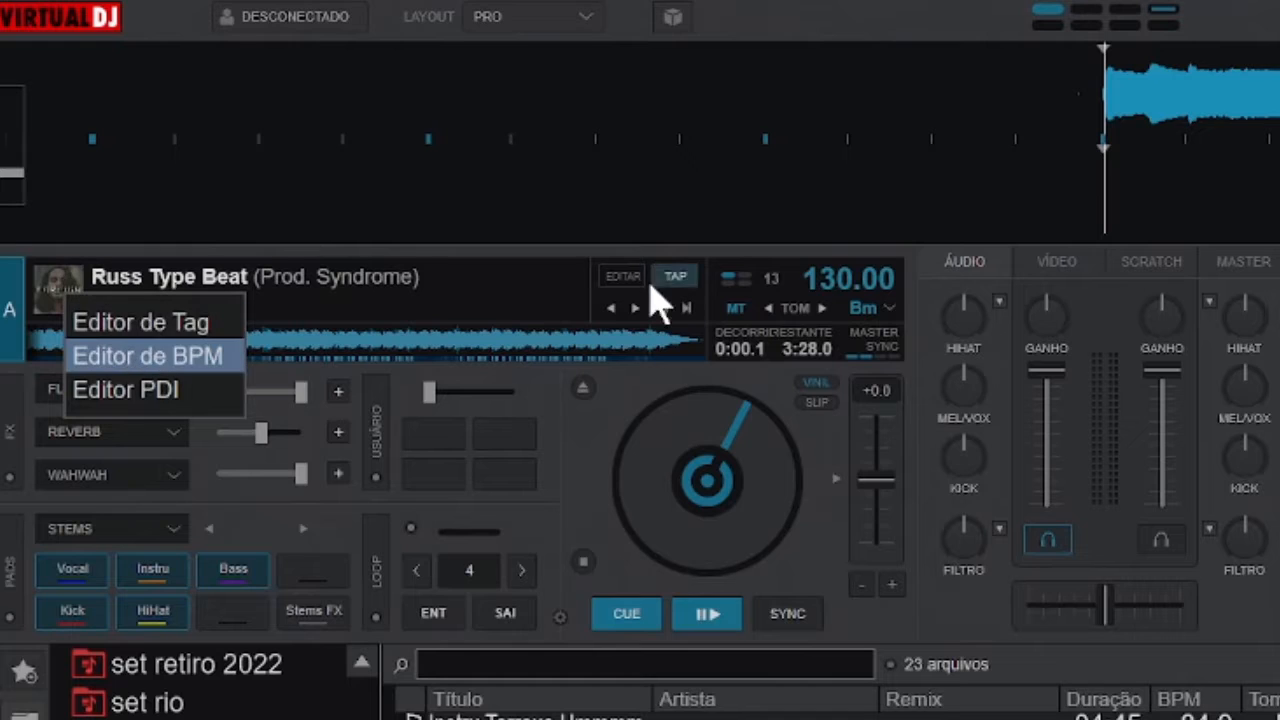
{"action": "left_click", "coordinate": [534, 284]}
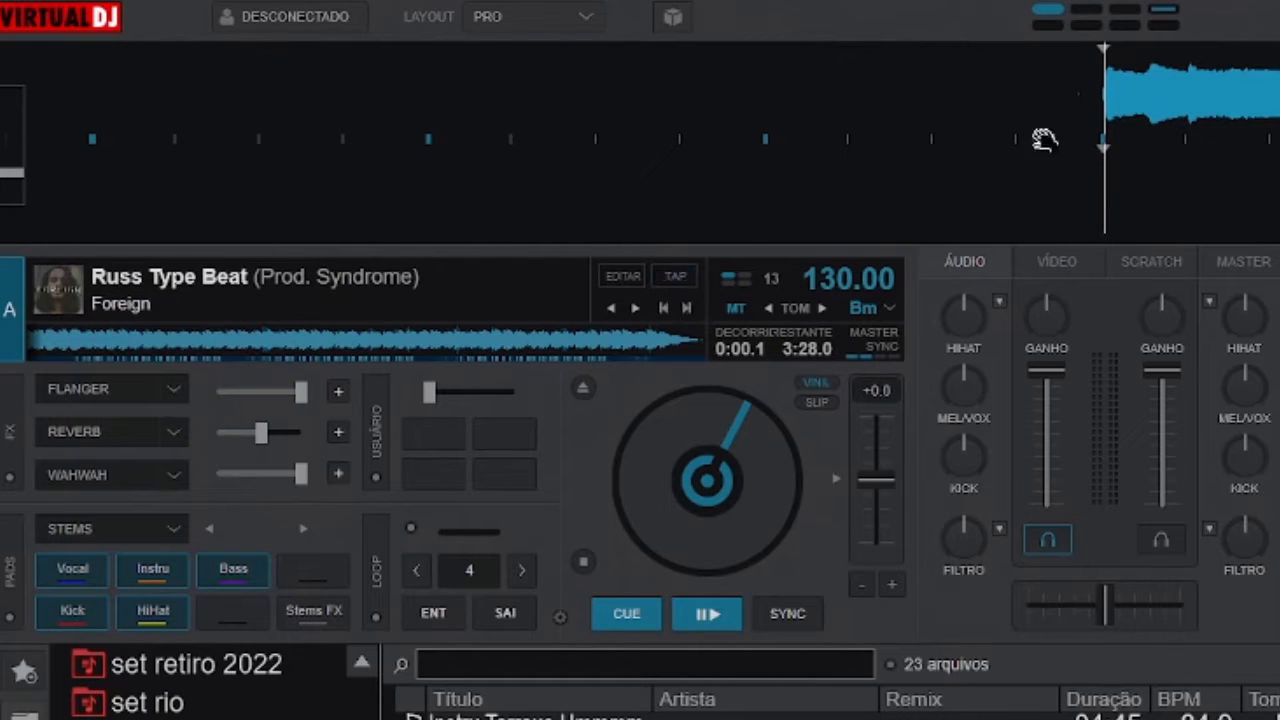
Shift deck A's beatgrid forward, then back until its beat marker lines up with the start of the waveform.
{"action": "scroll", "coordinate": [1237, 97], "scroll_direction": "up", "scroll_amount": 5}
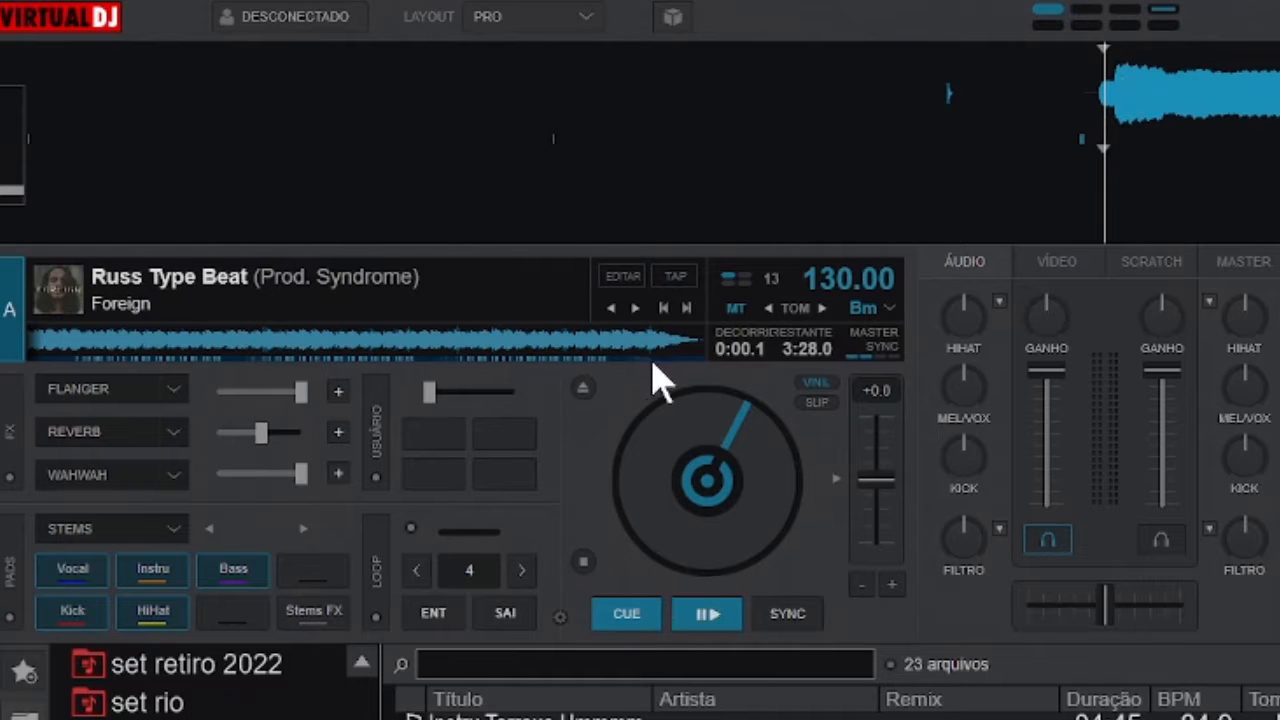
{"action": "left_click_drag", "start_coordinate": [1157, 86], "coordinate": [1185, 97]}
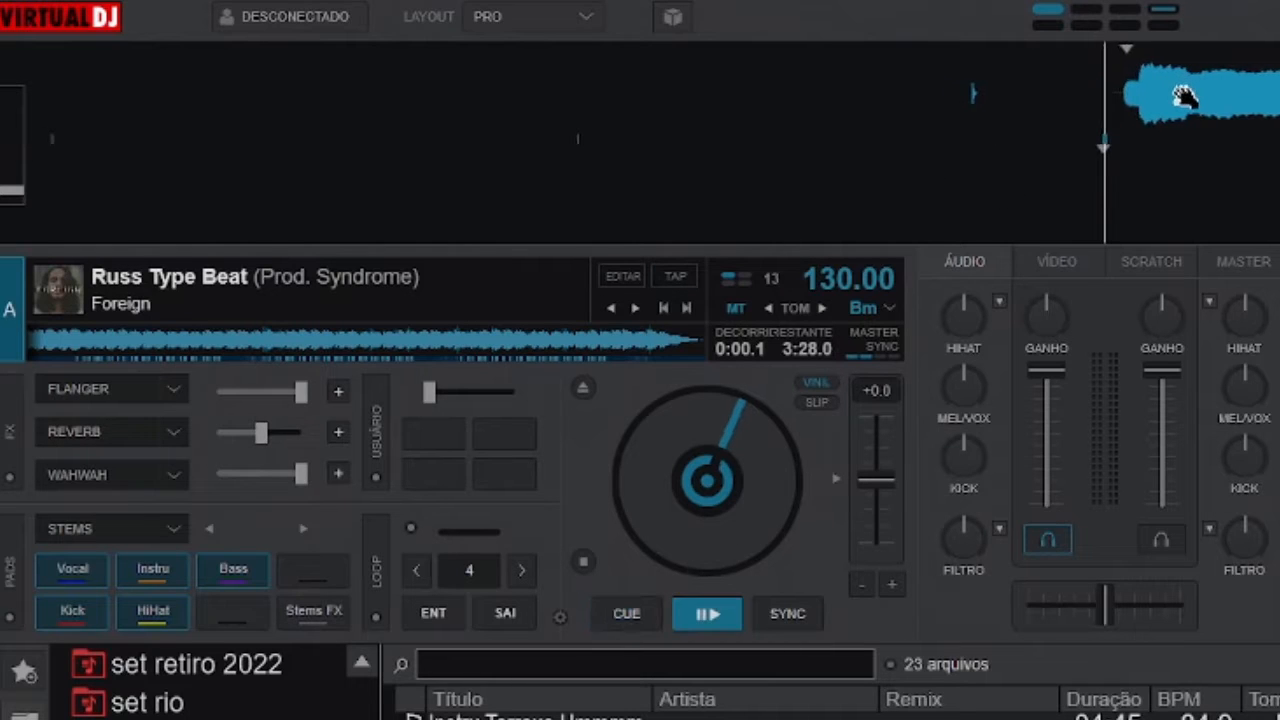
{"action": "left_click_drag", "start_coordinate": [1268, 83], "coordinate": [1243, 78]}
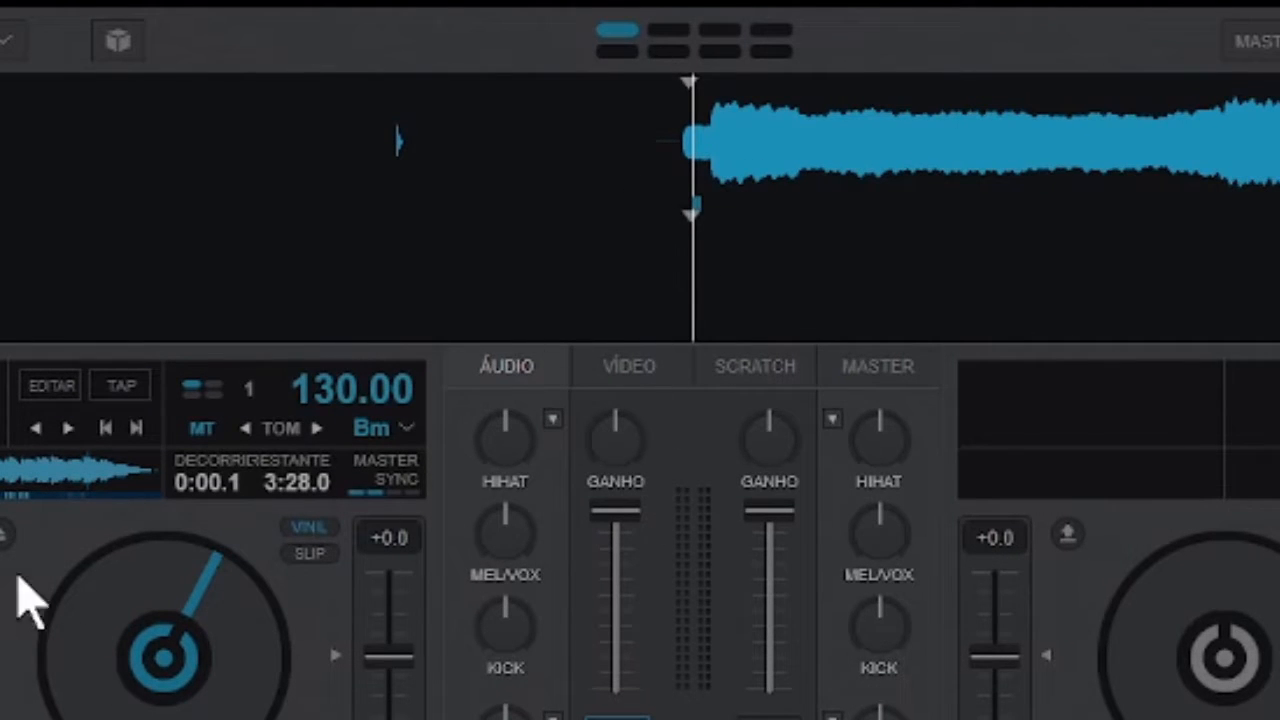
{"action": "left_click", "coordinate": [69, 429]}
{"action": "left_click", "coordinate": [69, 429]}
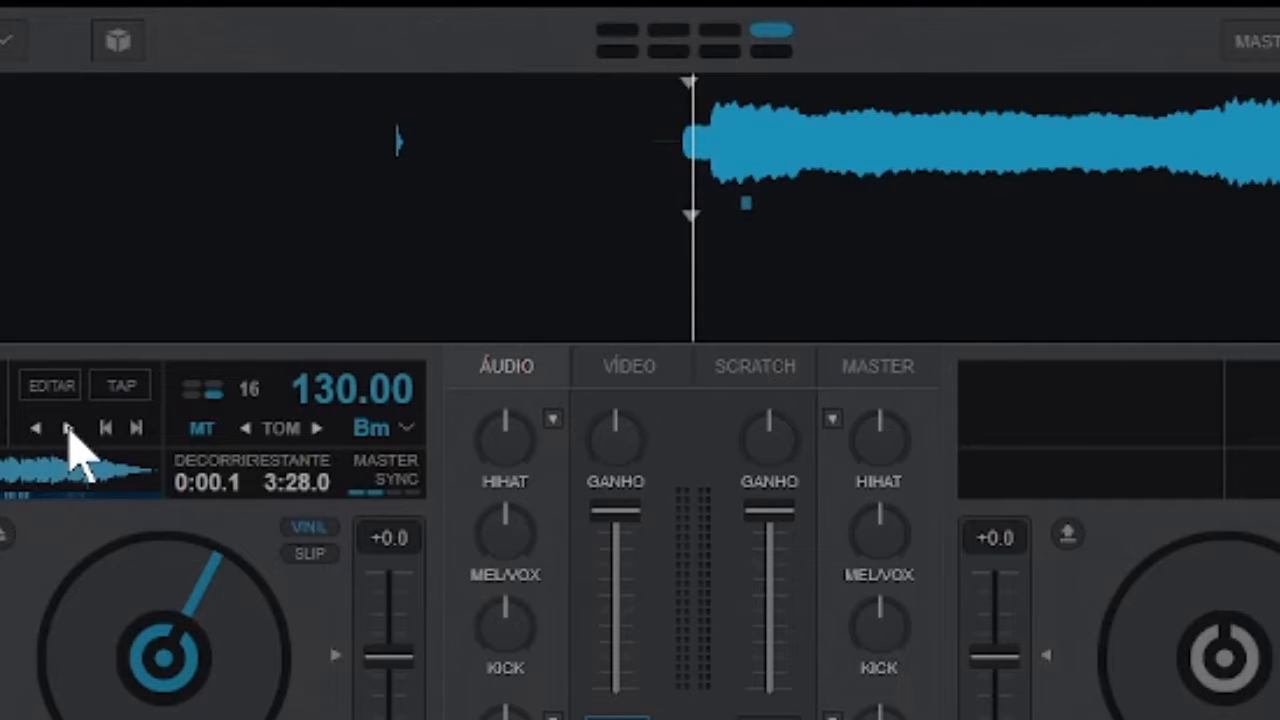
{"action": "left_click", "coordinate": [69, 429]}
{"action": "left_click", "coordinate": [36, 429]}
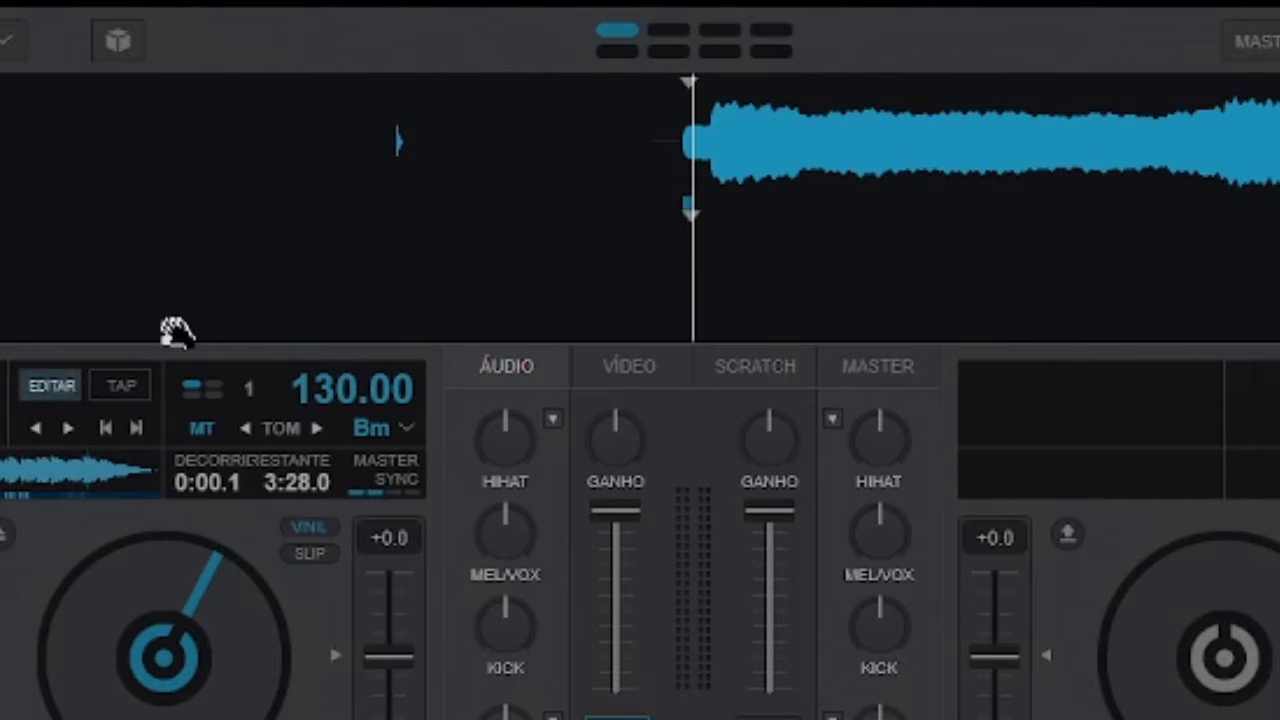
{"action": "scroll", "coordinate": [743, 149], "scroll_direction": "up", "scroll_amount": 5}
{"action": "scroll", "coordinate": [743, 149], "scroll_direction": "up", "scroll_amount": 4}
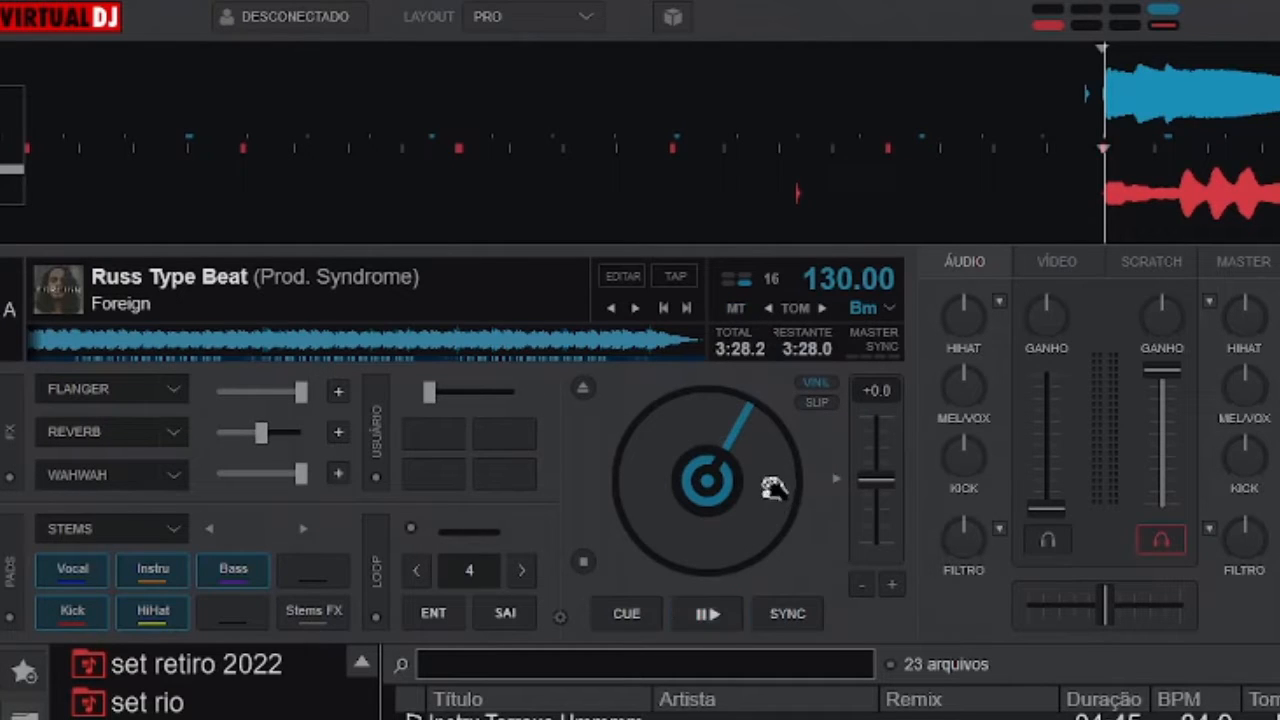
Turn on MT for deck A, lower its key by one semitone to A#m, and restore it to Bm.
{"action": "left_click", "coordinate": [738, 309]}
{"action": "left_click", "coordinate": [821, 306]}
{"action": "left_click", "coordinate": [769, 306]}
{"action": "left_click", "coordinate": [769, 306]}
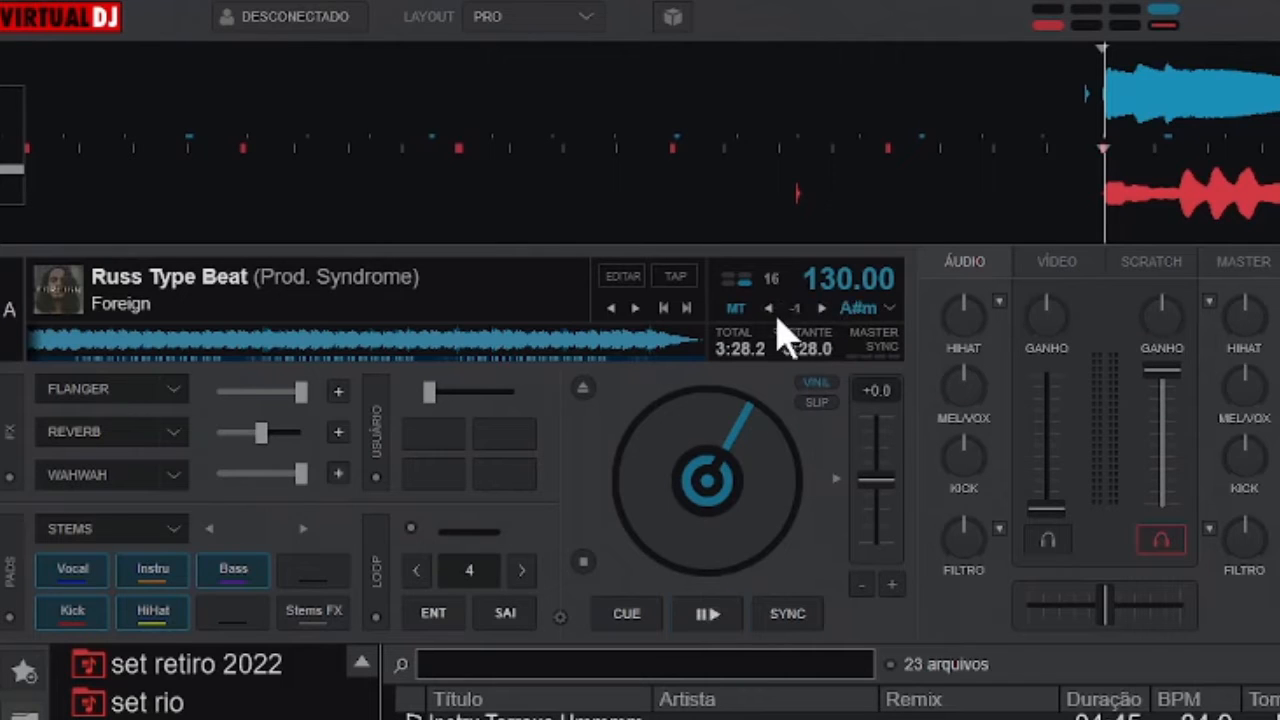
{"action": "left_click", "coordinate": [821, 308]}
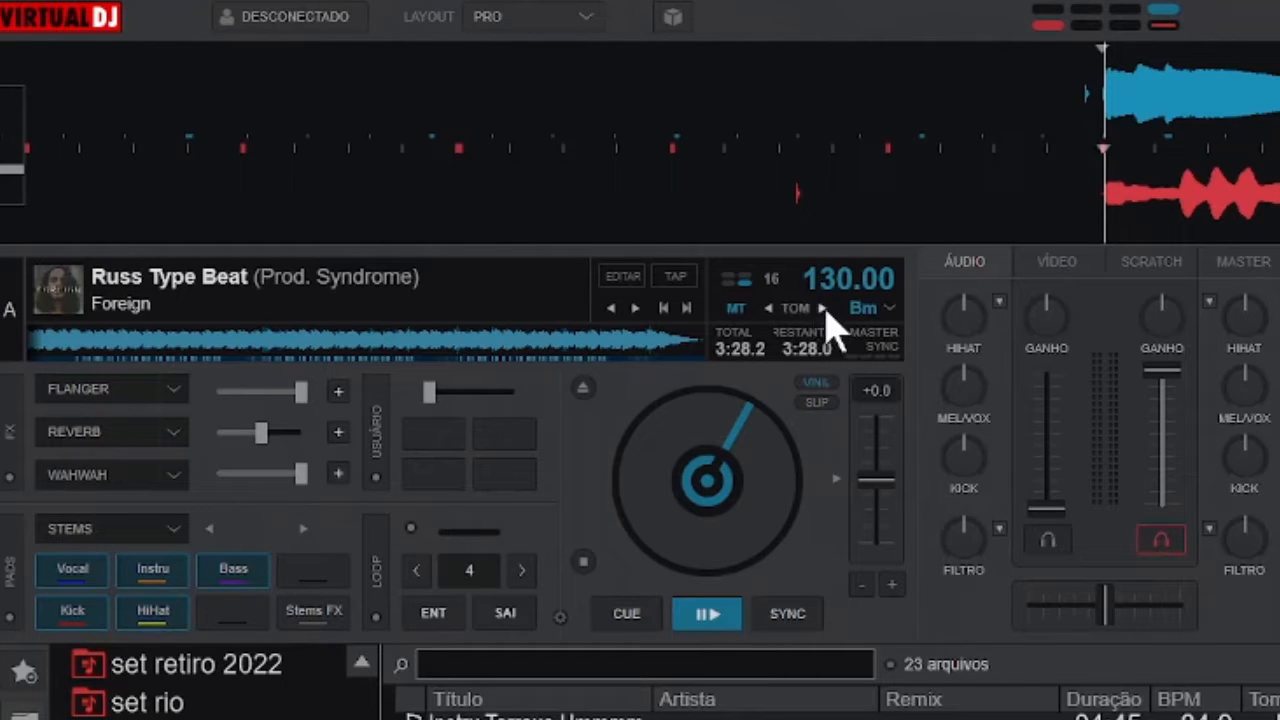
Raise deck A's key above Bm, step it down through +2 (C#m) to the original, and view the list of key shifts.
{"action": "left_click", "coordinate": [821, 308]}
{"action": "left_click", "coordinate": [821, 308]}
{"action": "left_click", "coordinate": [823, 308]}
{"action": "left_click", "coordinate": [769, 308]}
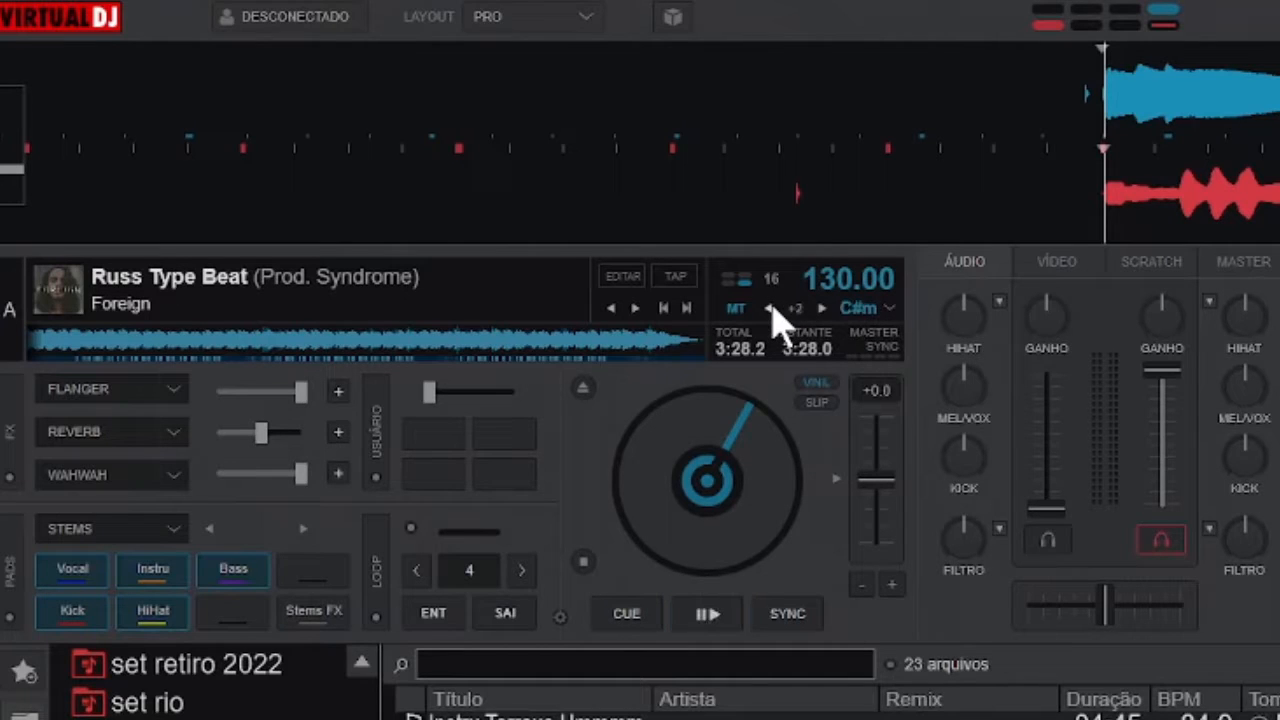
{"action": "left_click", "coordinate": [889, 310]}
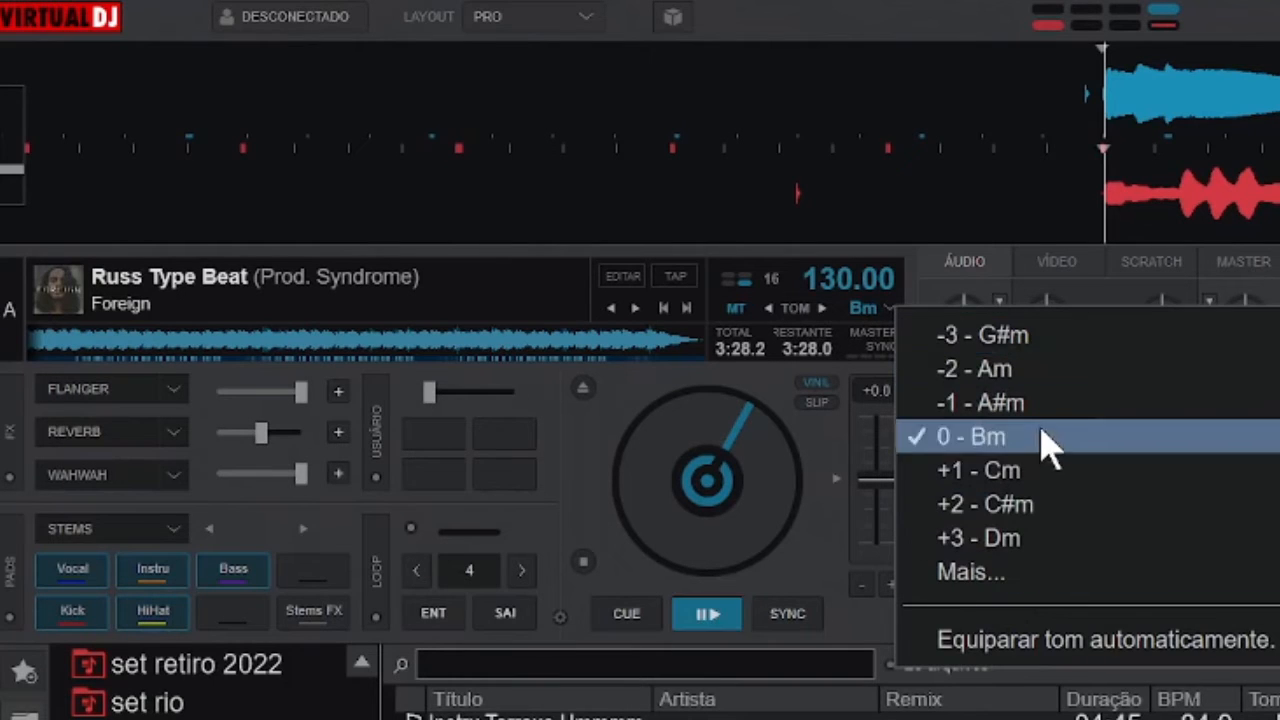
{"action": "left_click", "coordinate": [915, 300]}
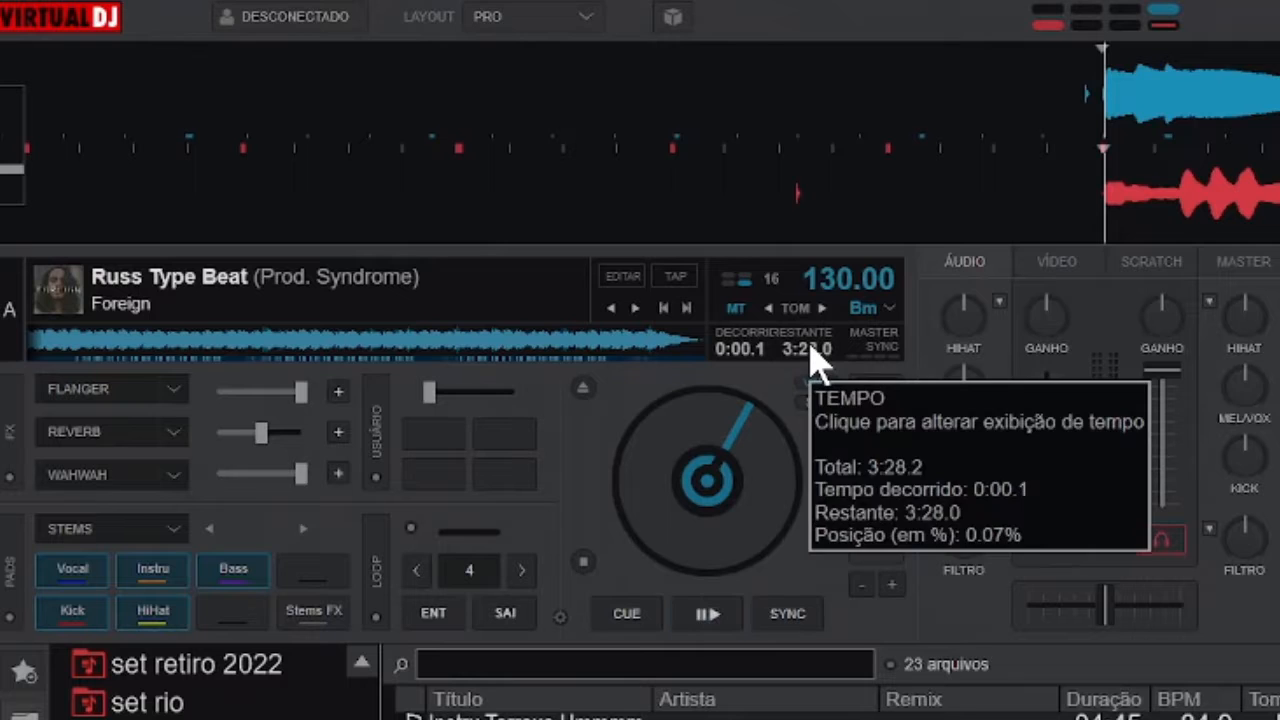
Start playback on deck A and enable Auto Equiparar BPM and Auto Equiparar Tom in its sync options.
{"action": "left_click", "coordinate": [714, 618]}
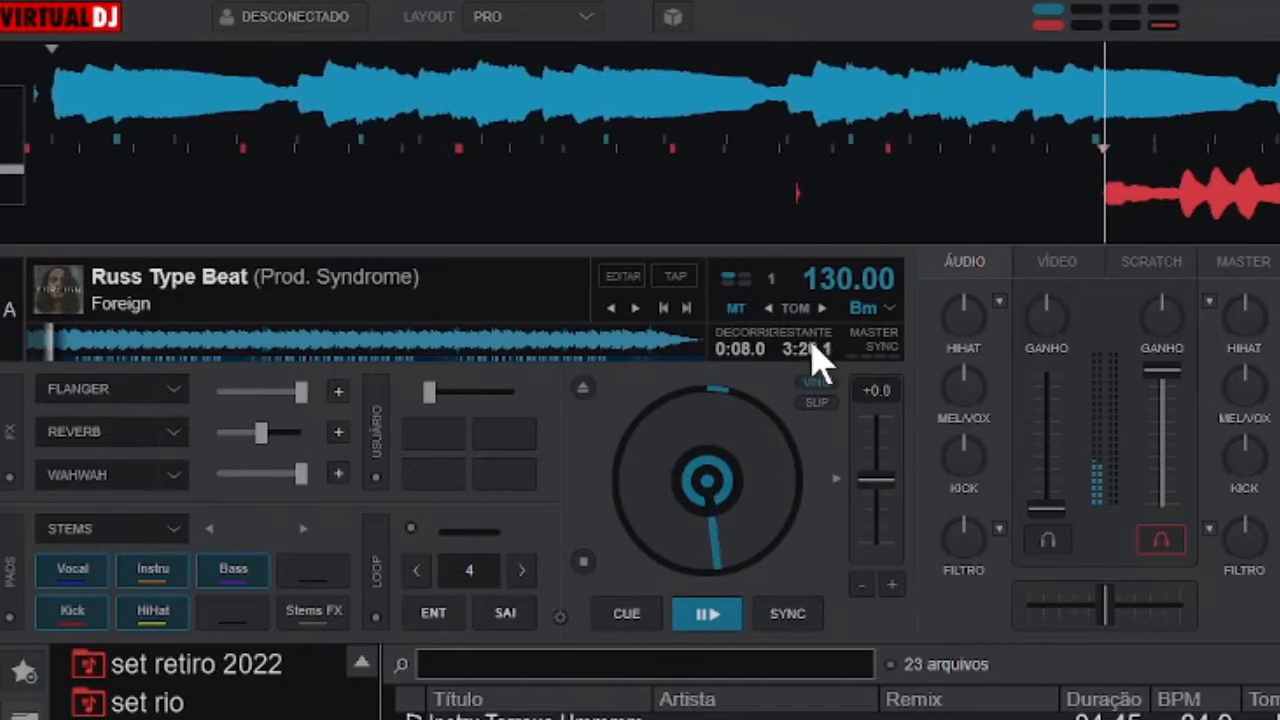
{"action": "left_click", "coordinate": [896, 362]}
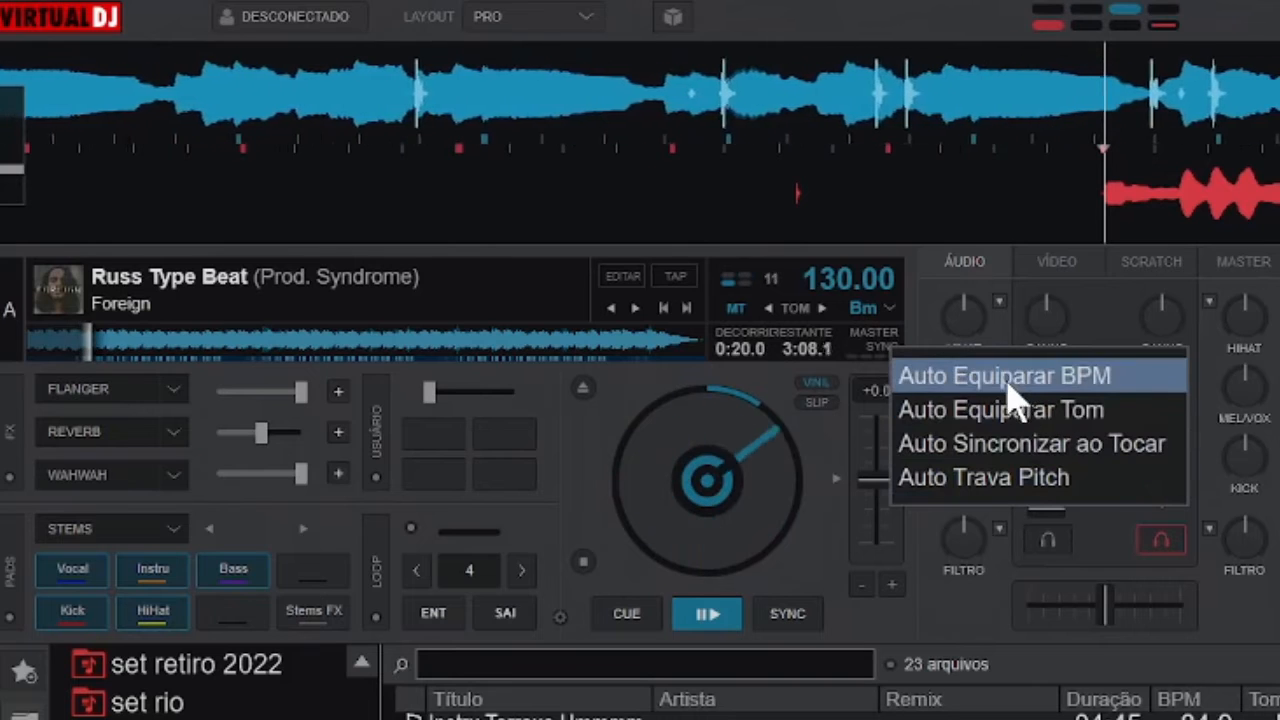
{"action": "left_click", "coordinate": [975, 385]}
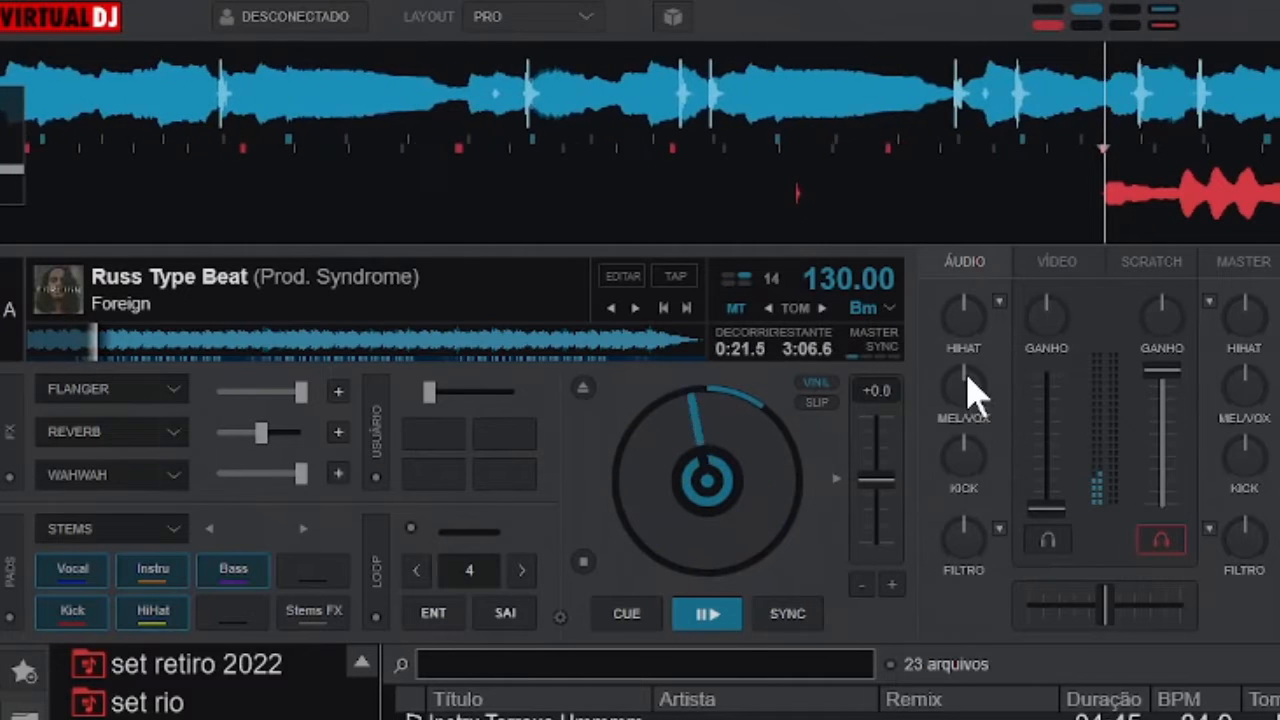
{"action": "left_click", "coordinate": [903, 354]}
{"action": "left_click", "coordinate": [923, 403]}
Enable Auto Sincronizar ao Tocar and Auto Trava Pitch in deck A's master sync options.
{"action": "left_click", "coordinate": [897, 364]}
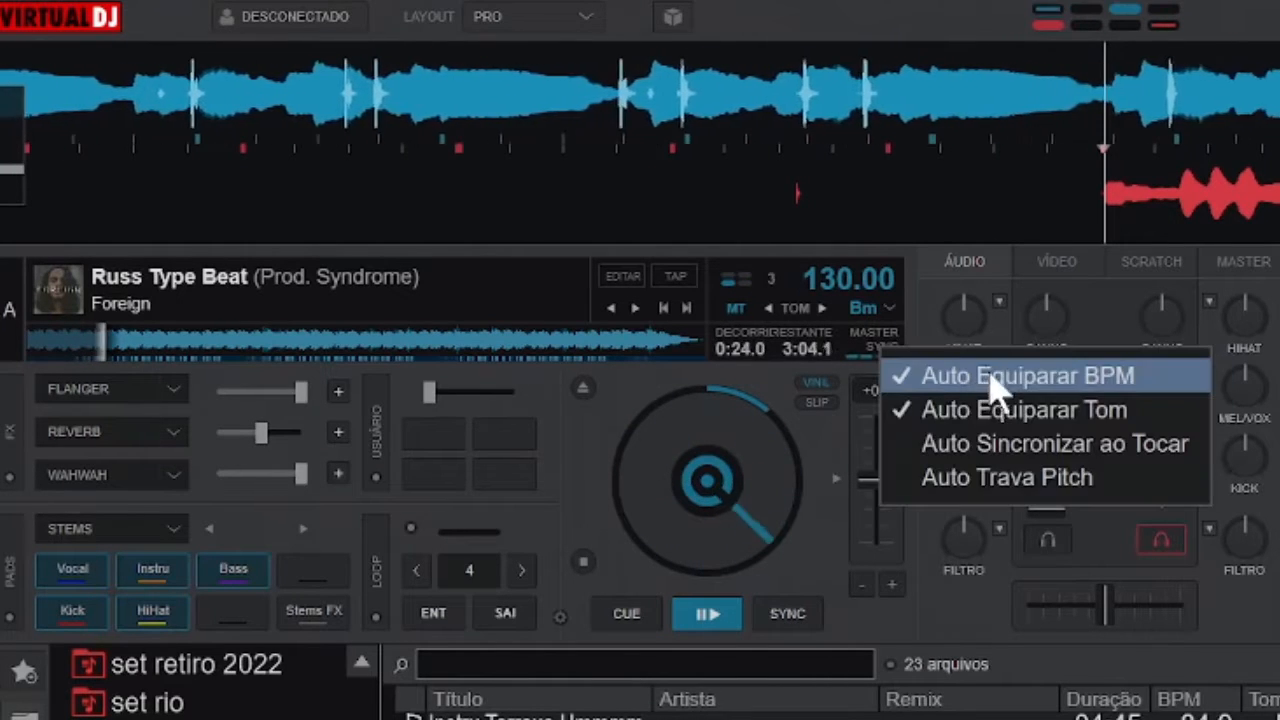
{"action": "left_click", "coordinate": [909, 309]}
{"action": "left_click", "coordinate": [880, 372]}
{"action": "left_click", "coordinate": [948, 434]}
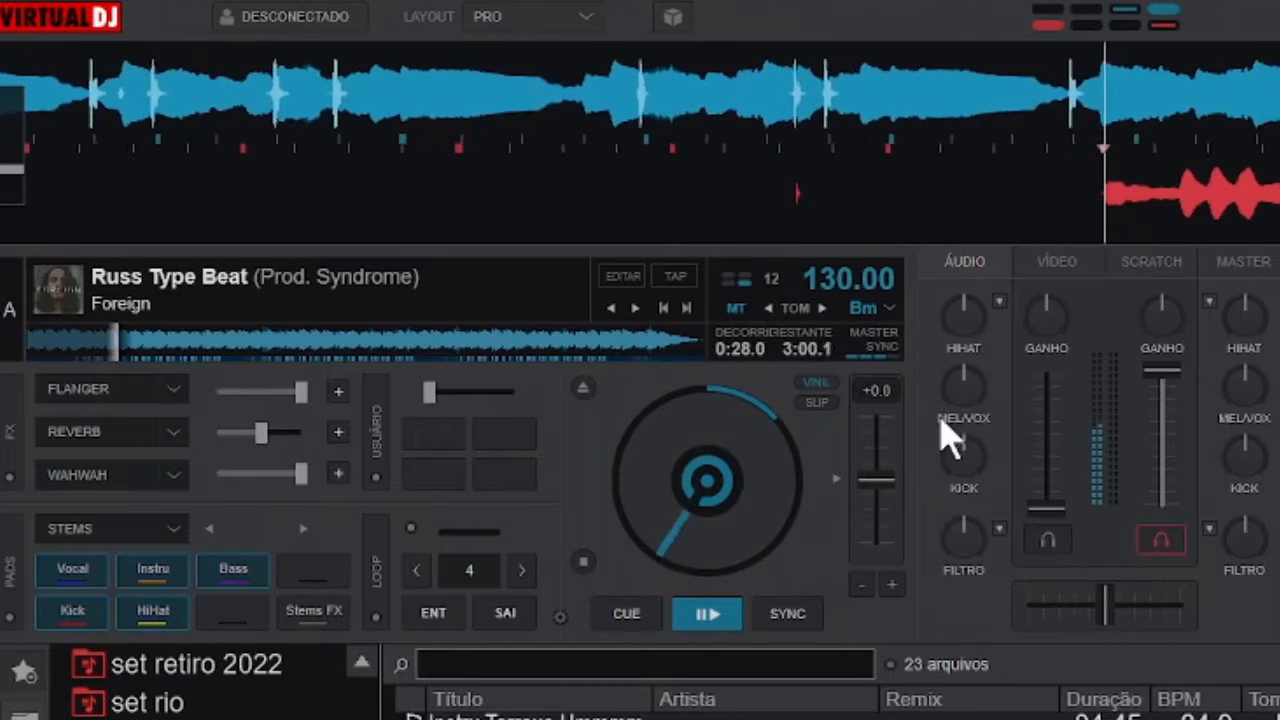
{"action": "left_click", "coordinate": [886, 366]}
{"action": "left_click", "coordinate": [950, 479]}
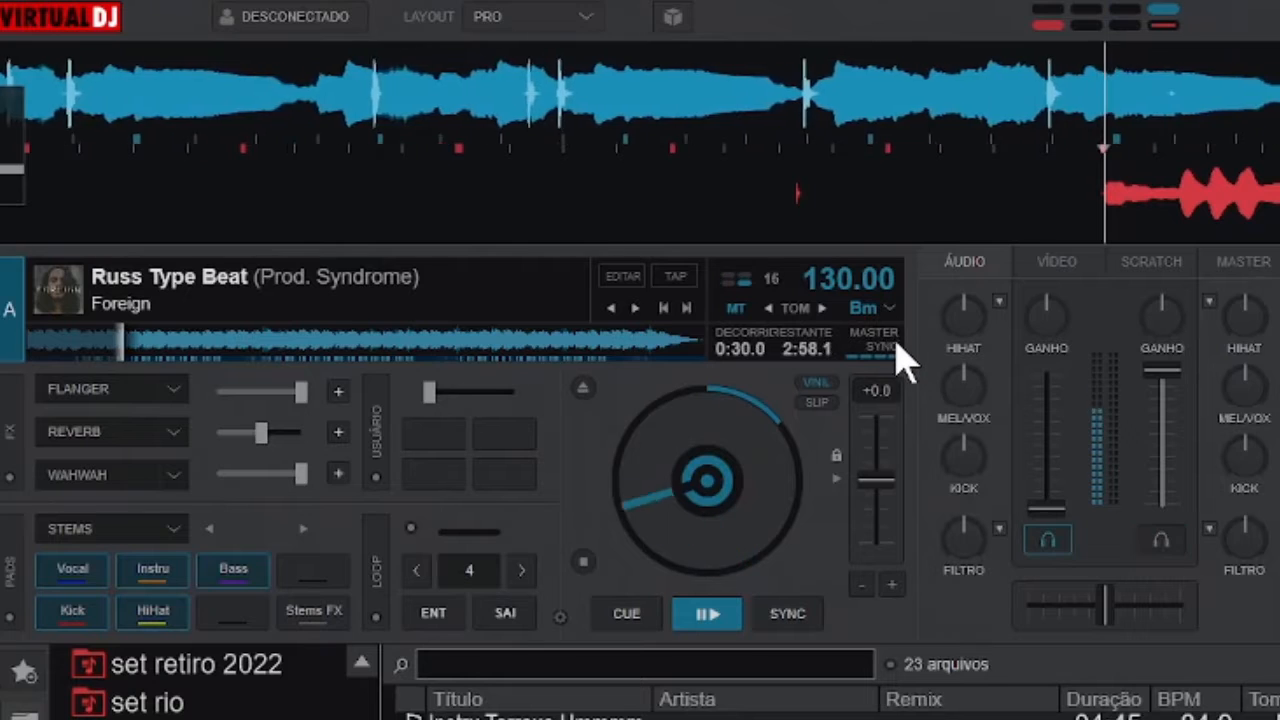
Disable all four automatic options in deck A's master sync settings: BPM match, key match, sync on play, and pitch lock.
{"action": "left_click", "coordinate": [898, 358]}
{"action": "left_click", "coordinate": [897, 355]}
{"action": "left_click", "coordinate": [957, 410]}
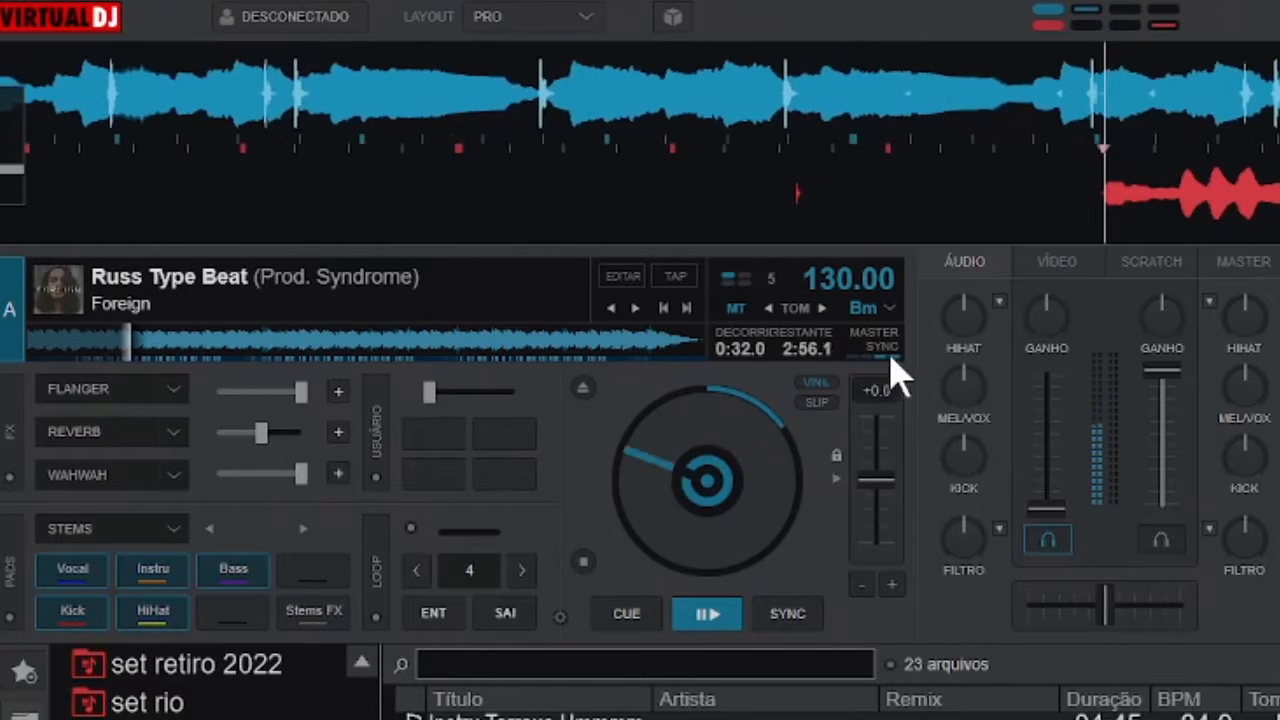
{"action": "left_click", "coordinate": [894, 362]}
{"action": "left_click", "coordinate": [940, 462]}
{"action": "left_click", "coordinate": [890, 355]}
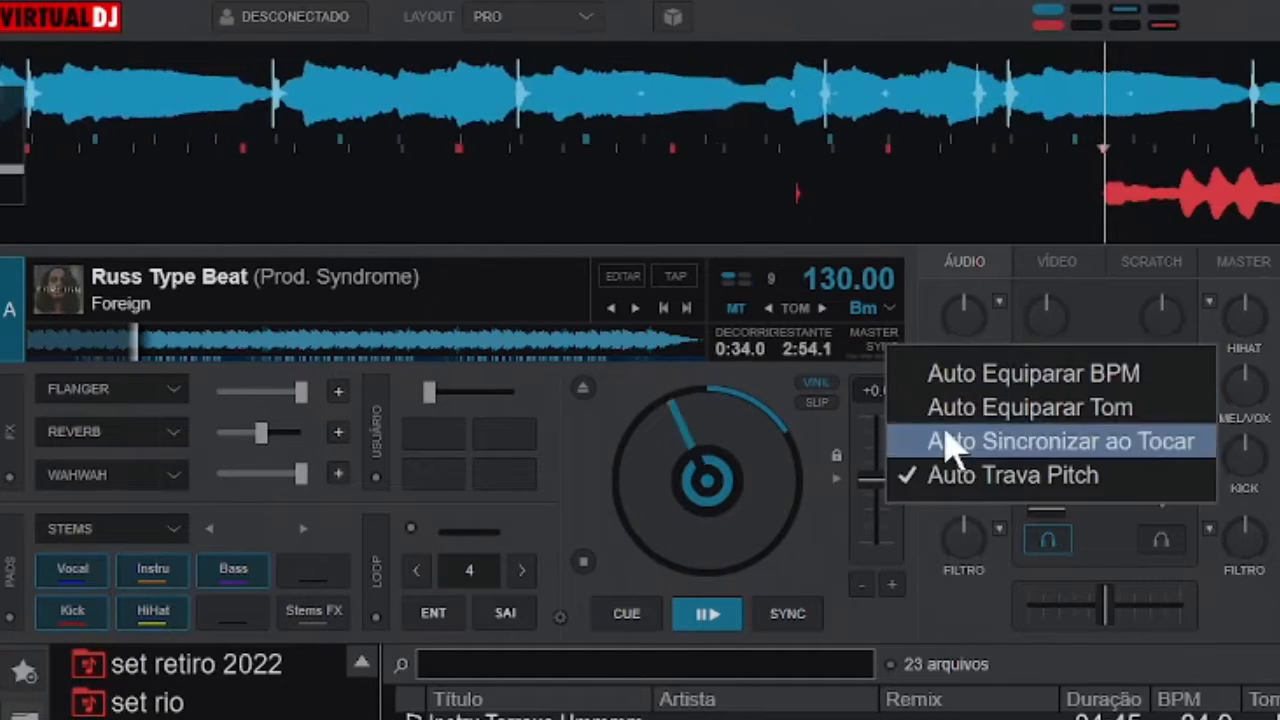
{"action": "left_click", "coordinate": [945, 445]}
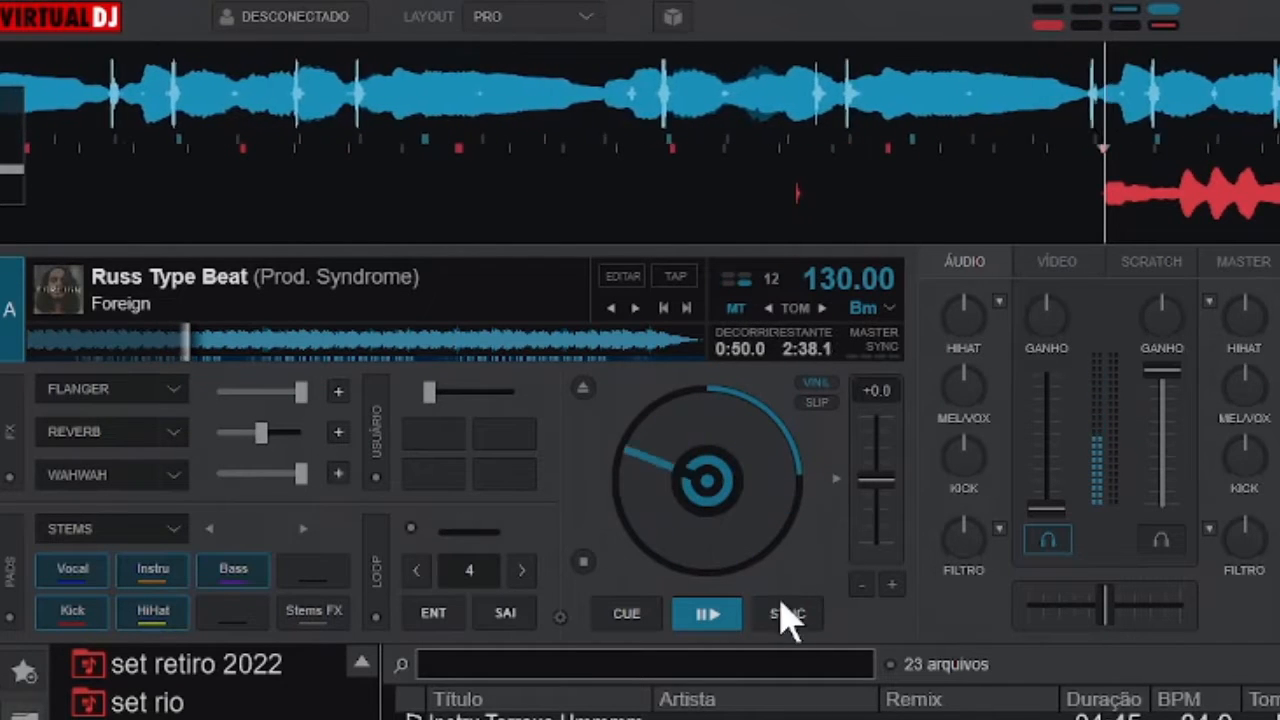
Pause deck A and toggle its effects panel between the FX x3 and FX x1 layouts.
{"action": "left_click", "coordinate": [710, 612]}
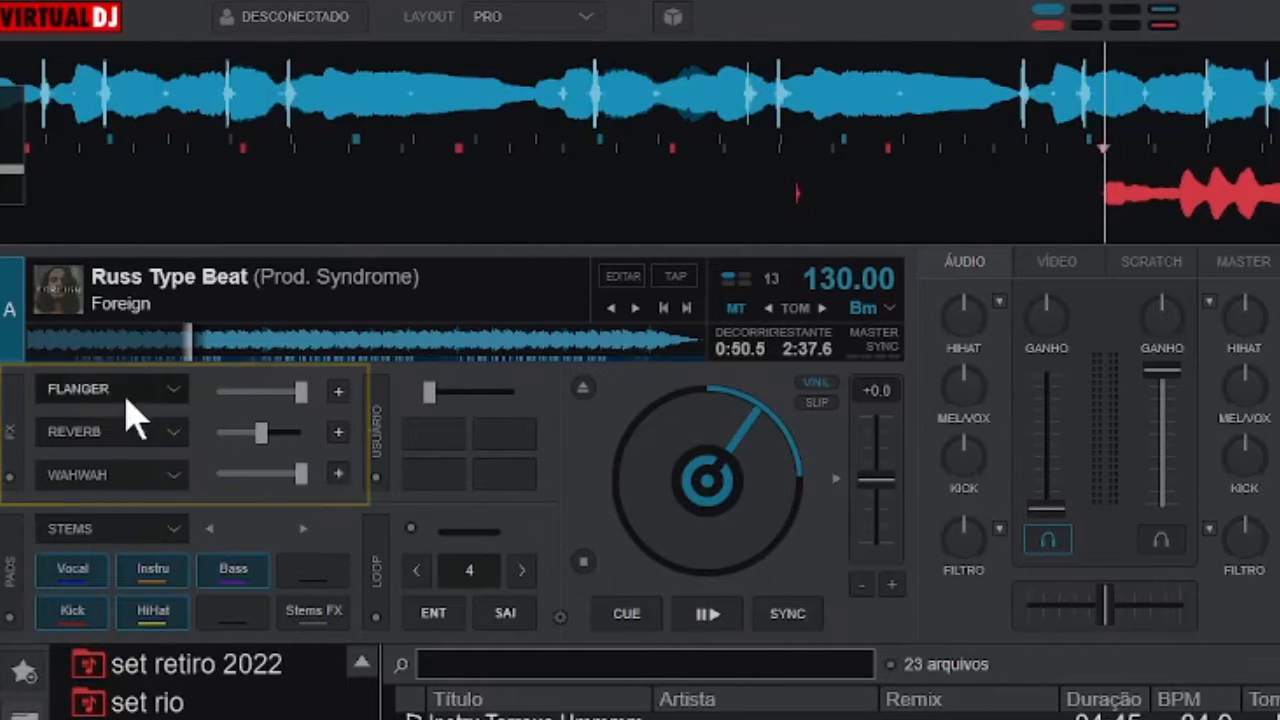
{"action": "left_click", "coordinate": [15, 443]}
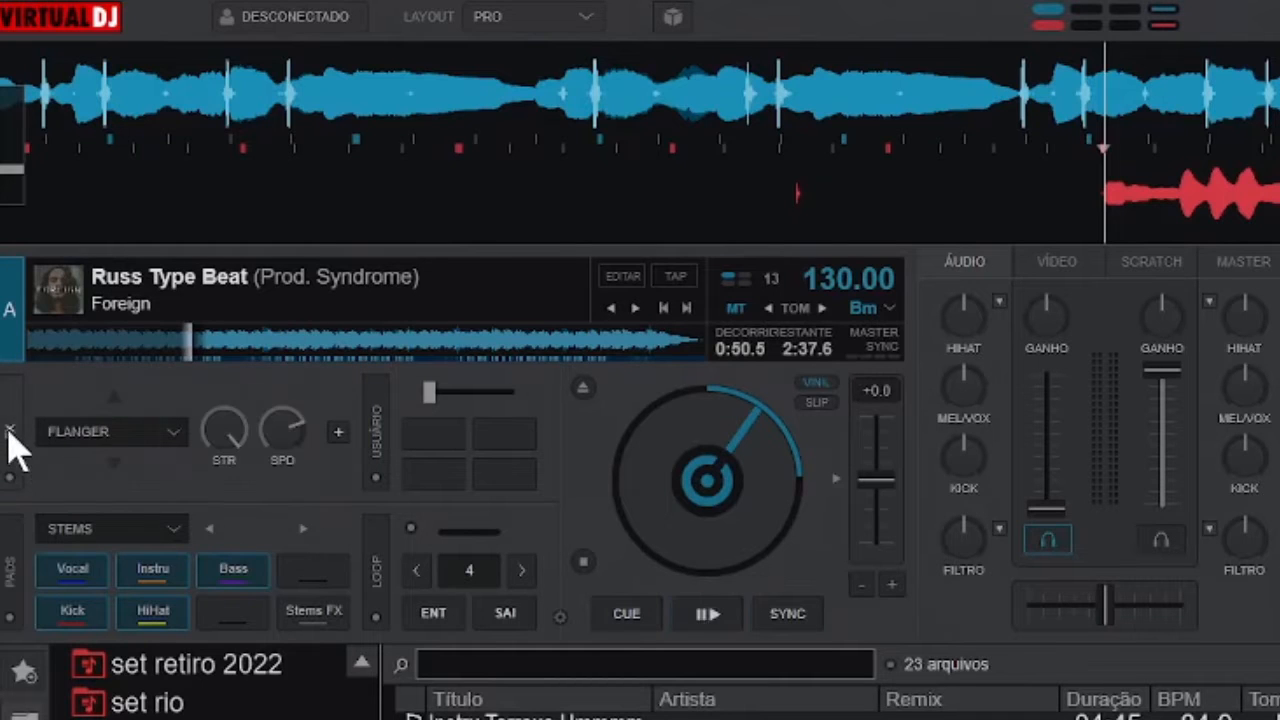
{"action": "left_click", "coordinate": [20, 434]}
{"action": "left_click", "coordinate": [26, 435]}
{"action": "left_click", "coordinate": [22, 440]}
Switch deck A's effects panel to FX x6 and load Backspin, Cut and Echo into the three empty slots.
{"action": "left_click", "coordinate": [12, 478]}
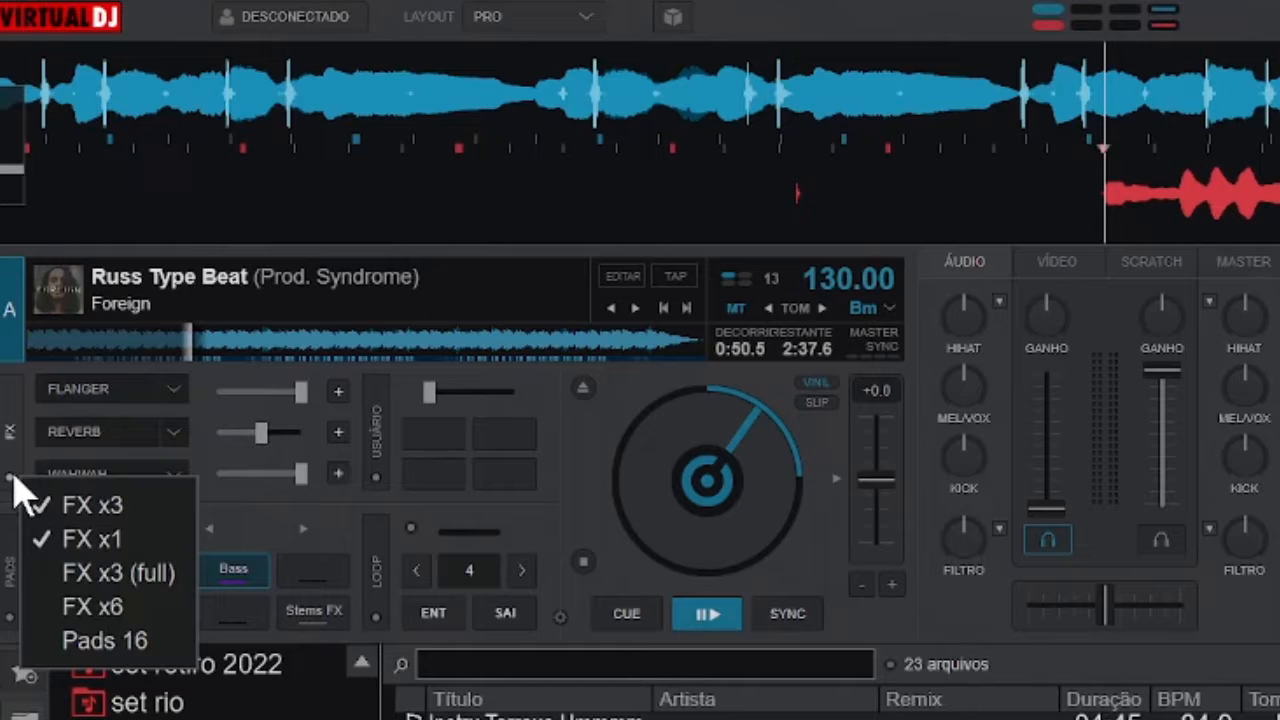
{"action": "left_click", "coordinate": [100, 606]}
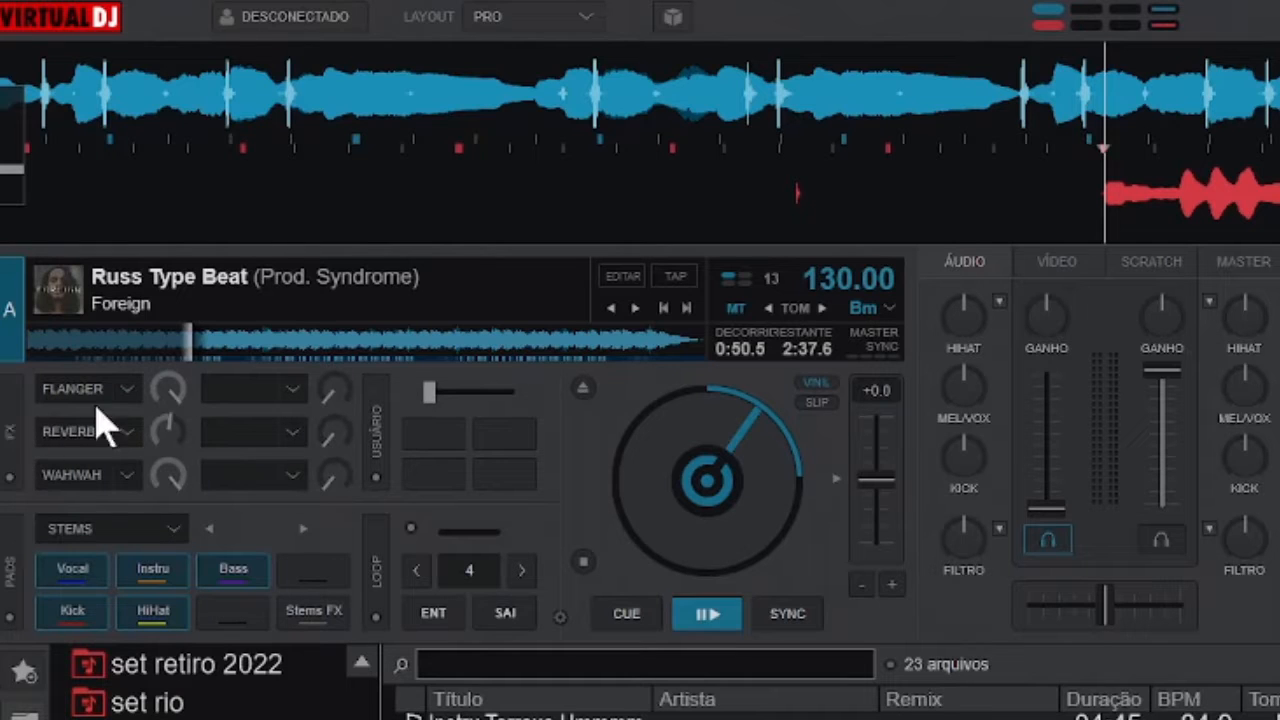
{"action": "left_click", "coordinate": [290, 389]}
{"action": "left_click", "coordinate": [350, 499]}
{"action": "left_click", "coordinate": [292, 431]}
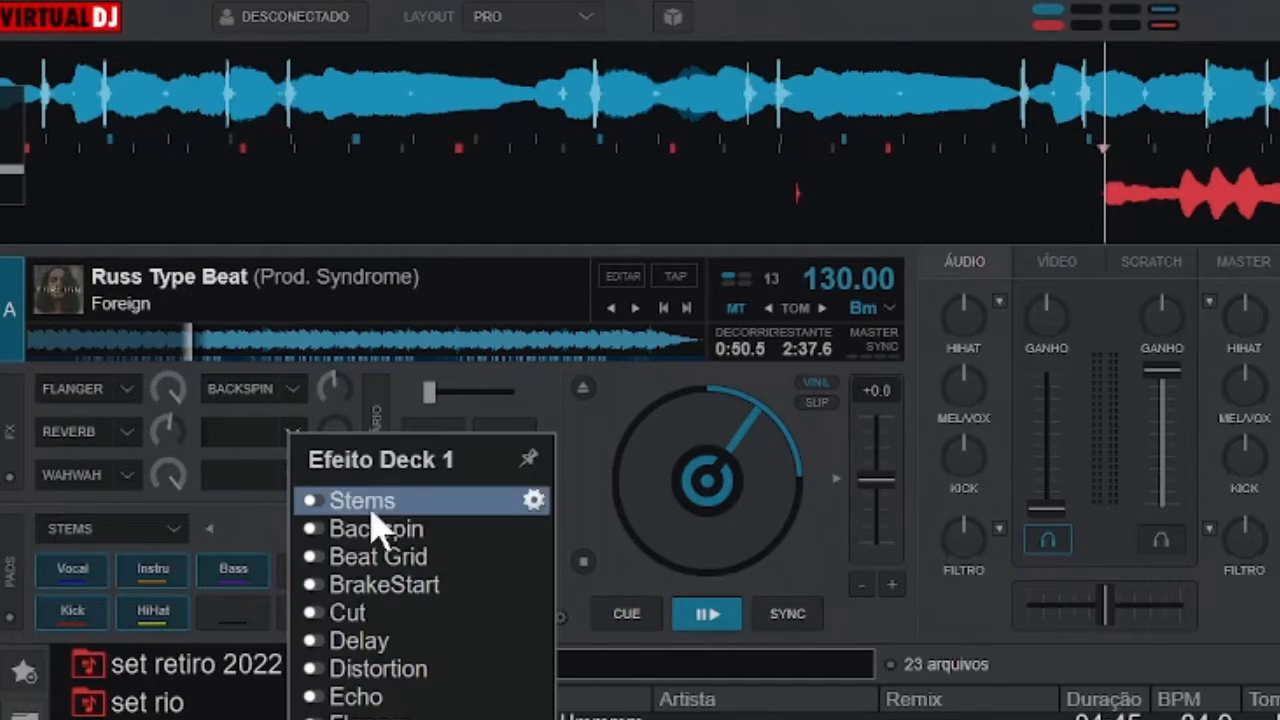
{"action": "left_click", "coordinate": [366, 612]}
{"action": "left_click", "coordinate": [300, 476]}
{"action": "left_click", "coordinate": [357, 695]}
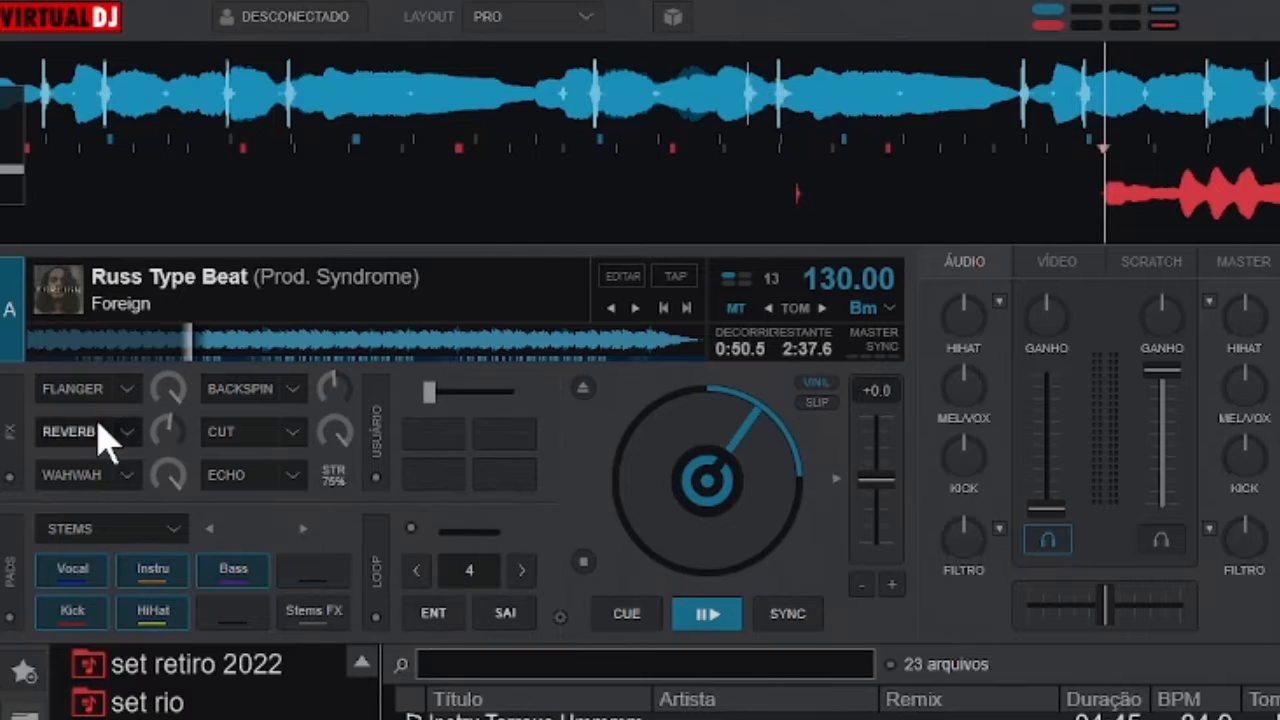
Return deck A's effects panel to FX x3, then toggle it to FX x1 and back.
{"action": "left_click", "coordinate": [12, 478]}
{"action": "left_click", "coordinate": [68, 510]}
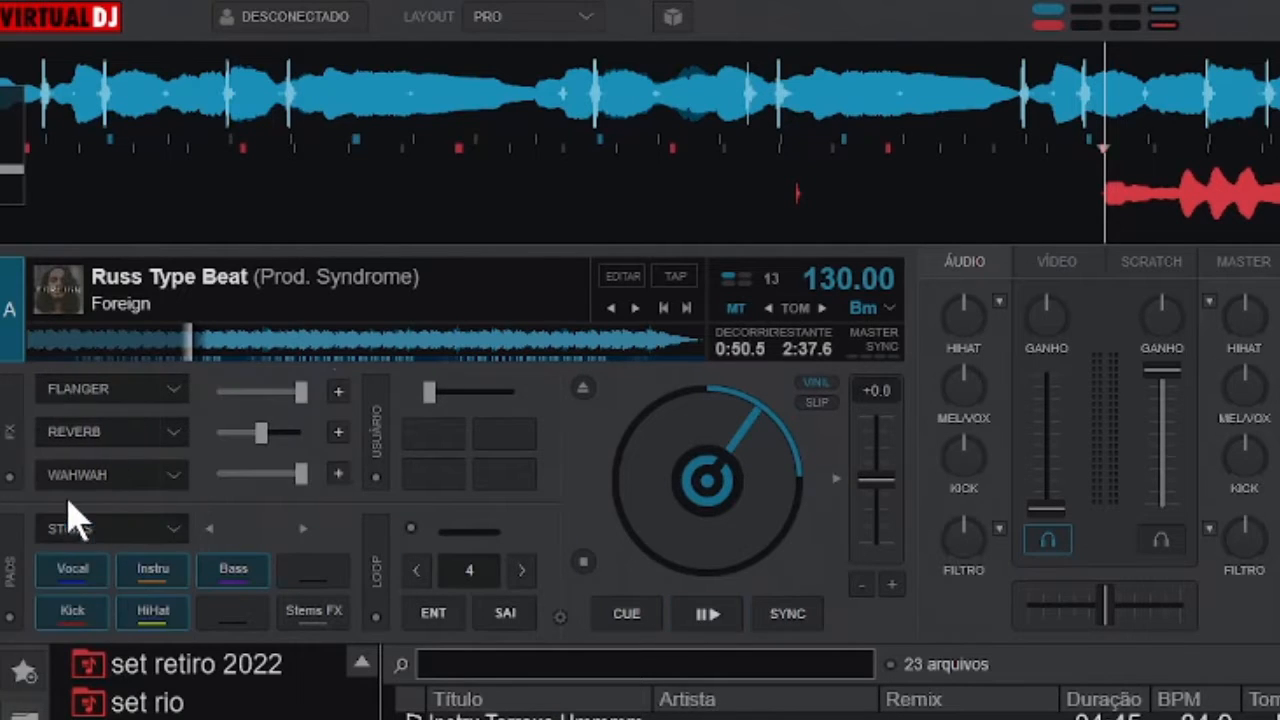
{"action": "left_click", "coordinate": [12, 477]}
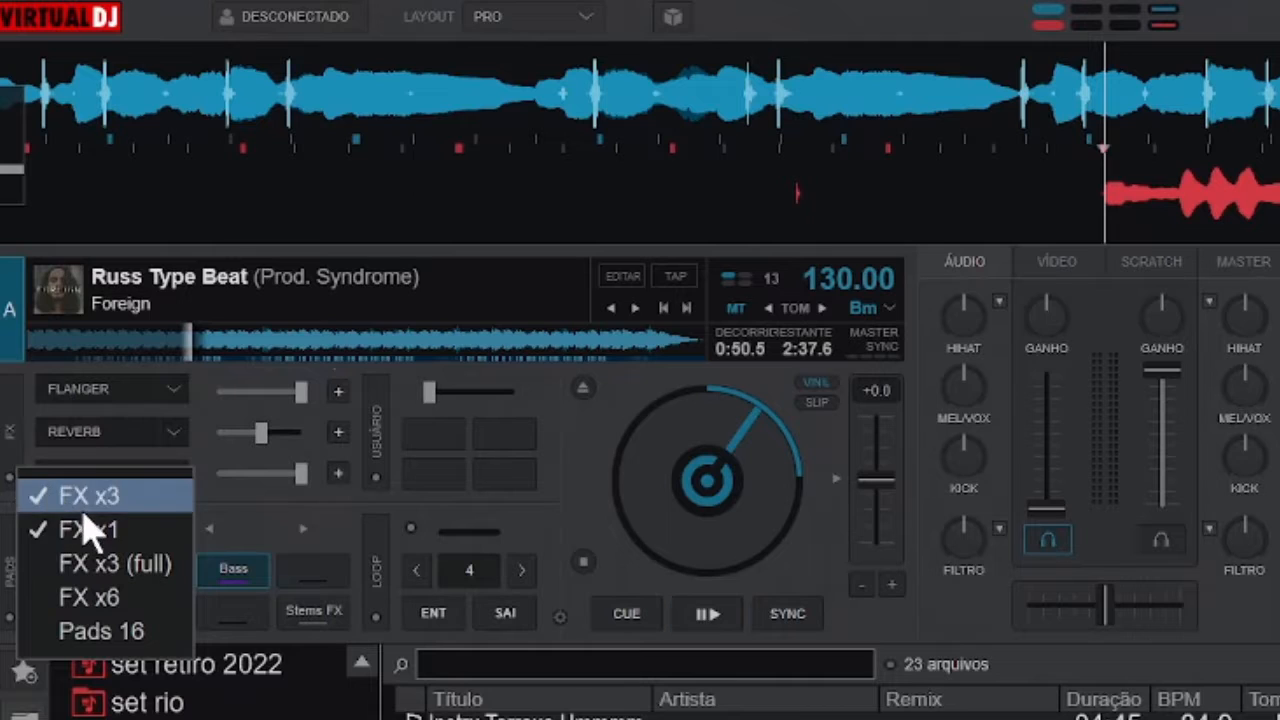
{"action": "left_click", "coordinate": [165, 530]}
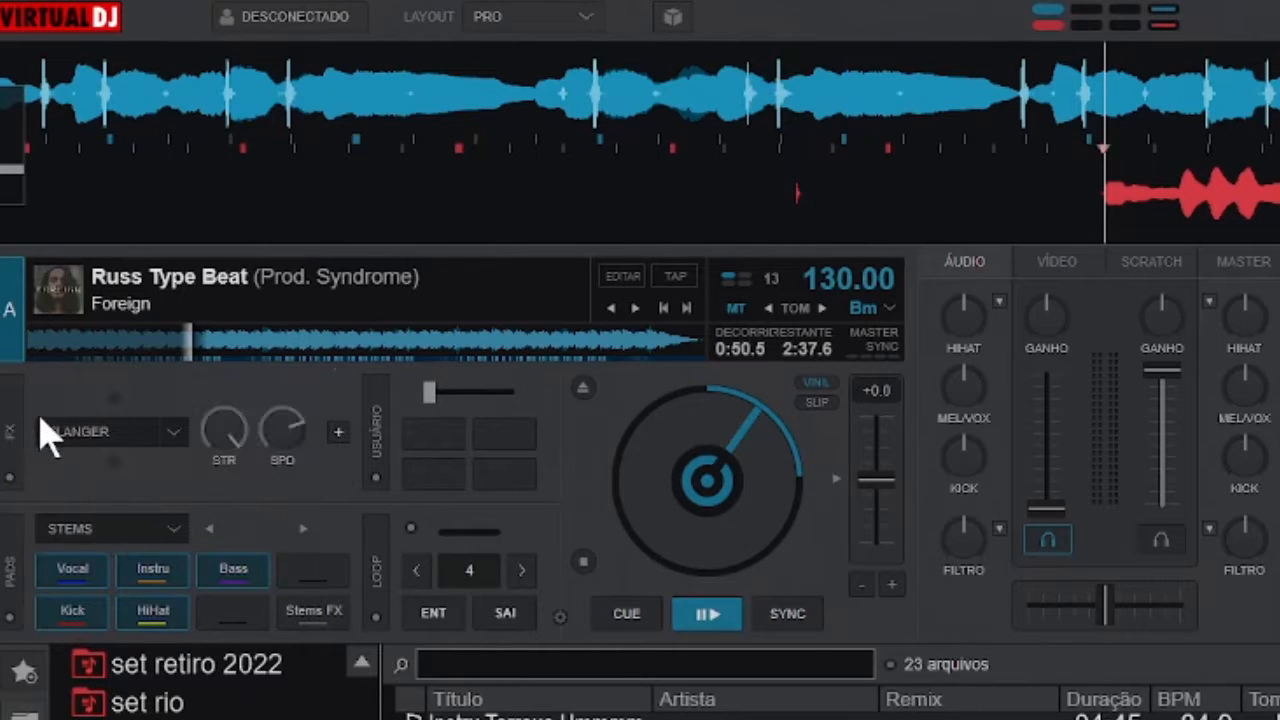
{"action": "left_click", "coordinate": [11, 434]}
Disable FX x1 in deck A's effects panel options, leaving only FX x3 enabled, and check the list of layouts.
{"action": "left_click", "coordinate": [8, 477]}
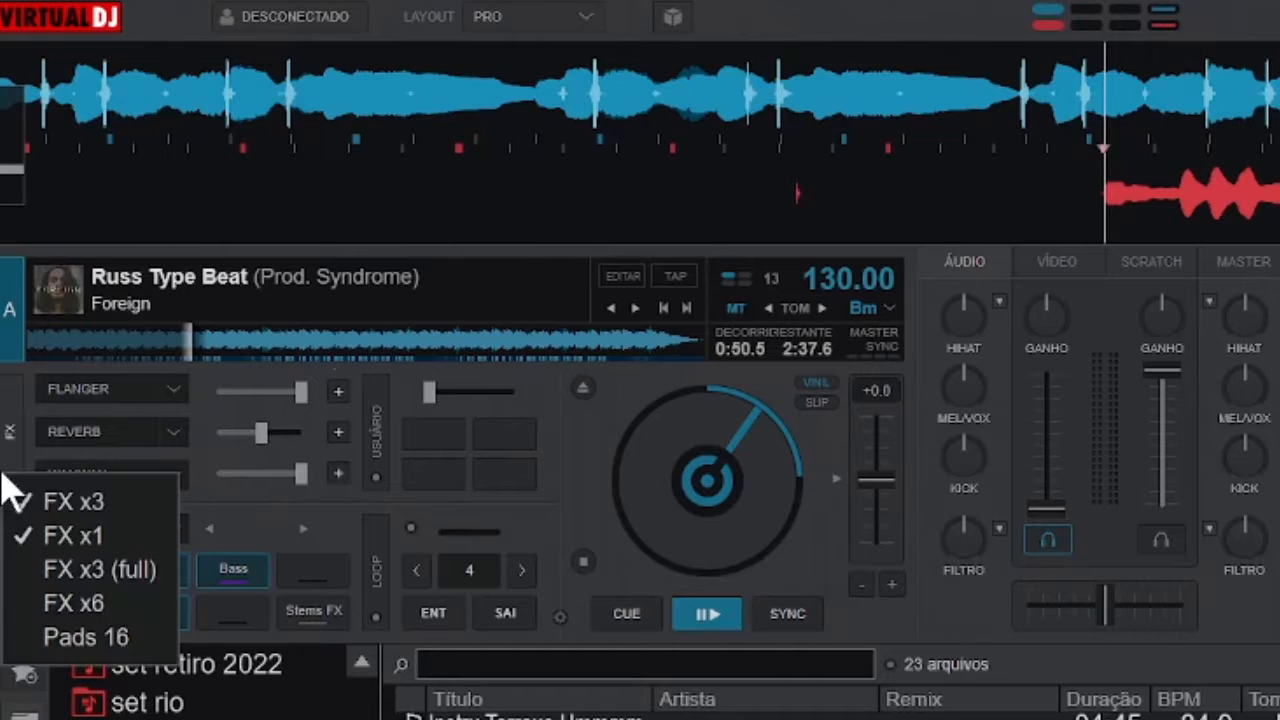
{"action": "left_click", "coordinate": [75, 535]}
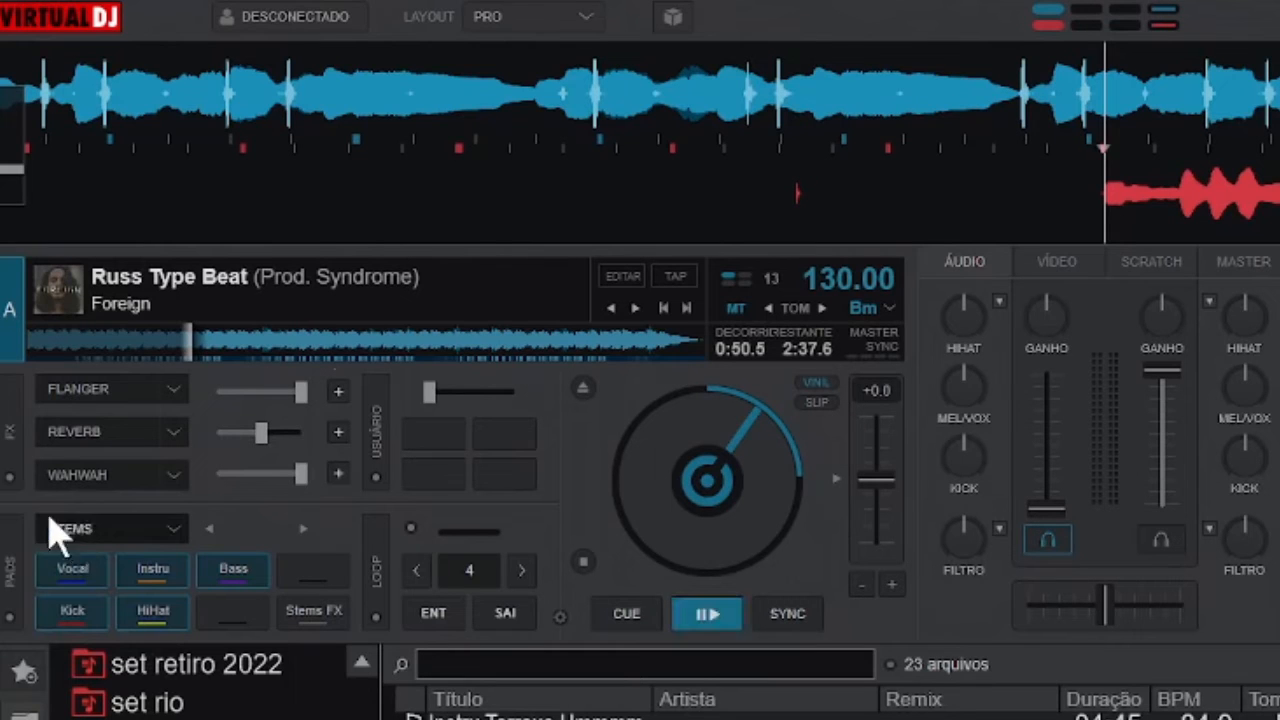
{"action": "left_click", "coordinate": [8, 477]}
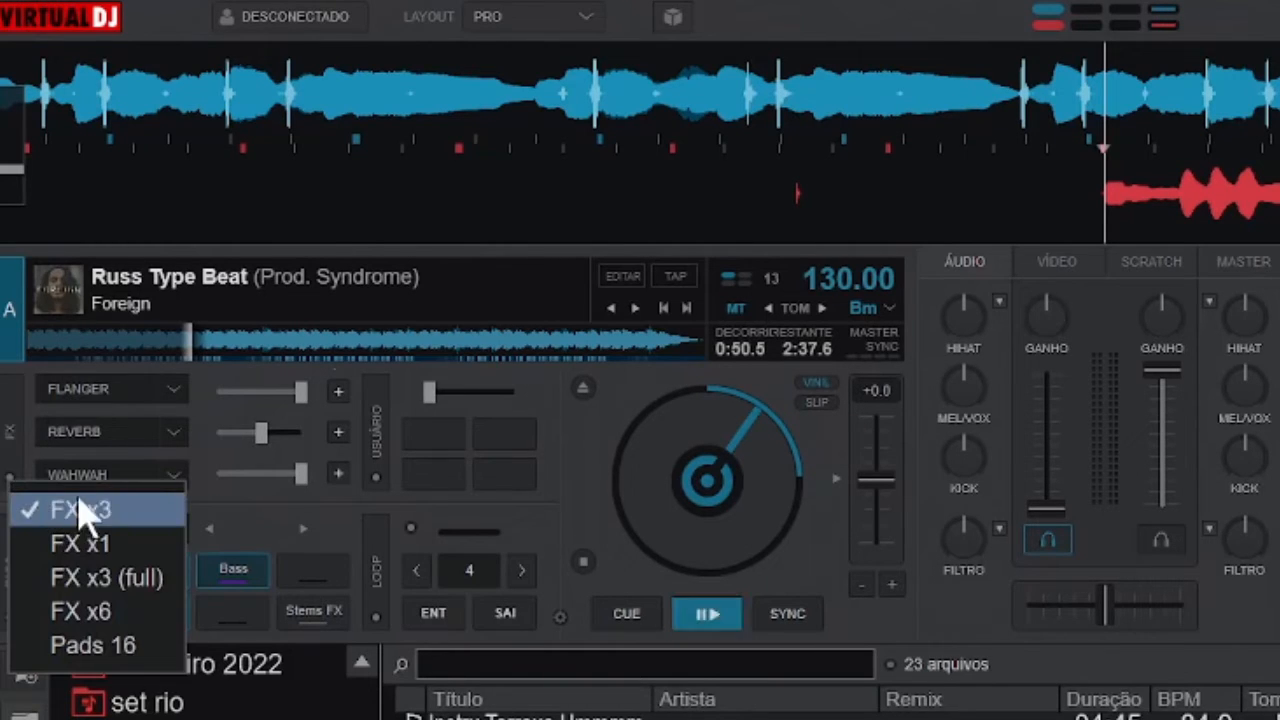
{"action": "left_click", "coordinate": [214, 491]}
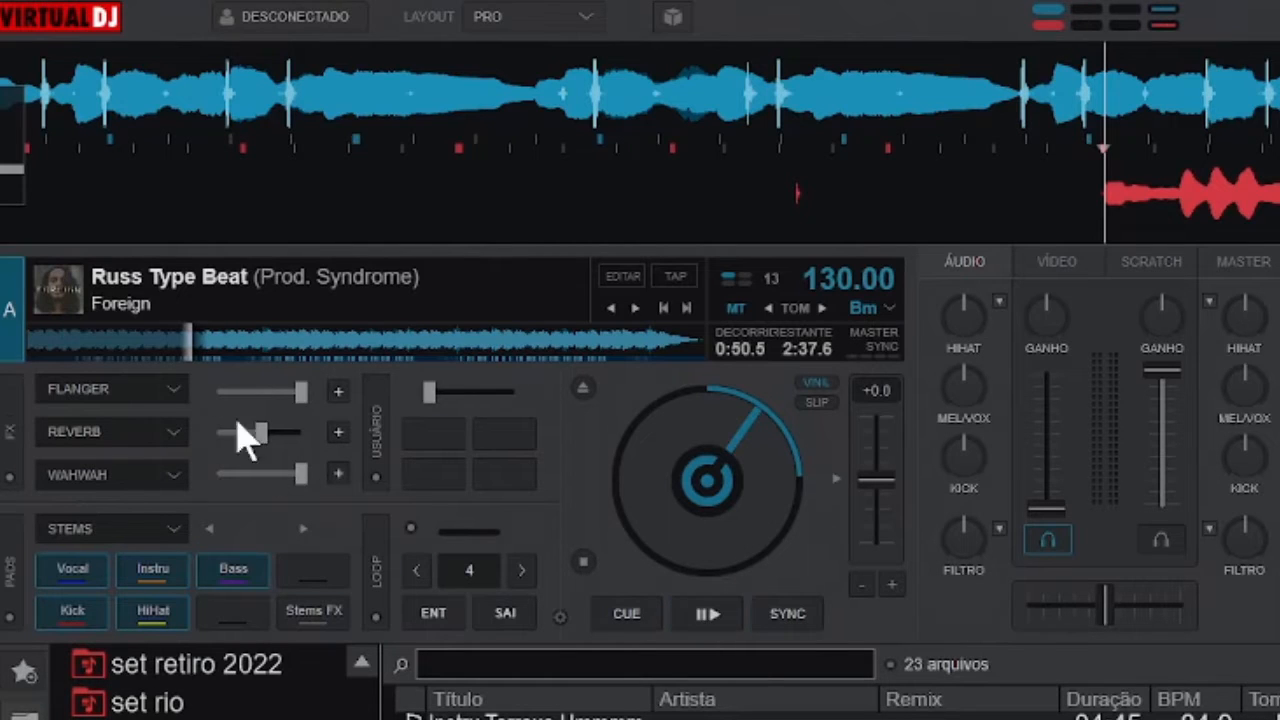
Switch deck A's Flanger, Reverb and WahWah effects on and off again.
{"action": "left_click", "coordinate": [140, 392]}
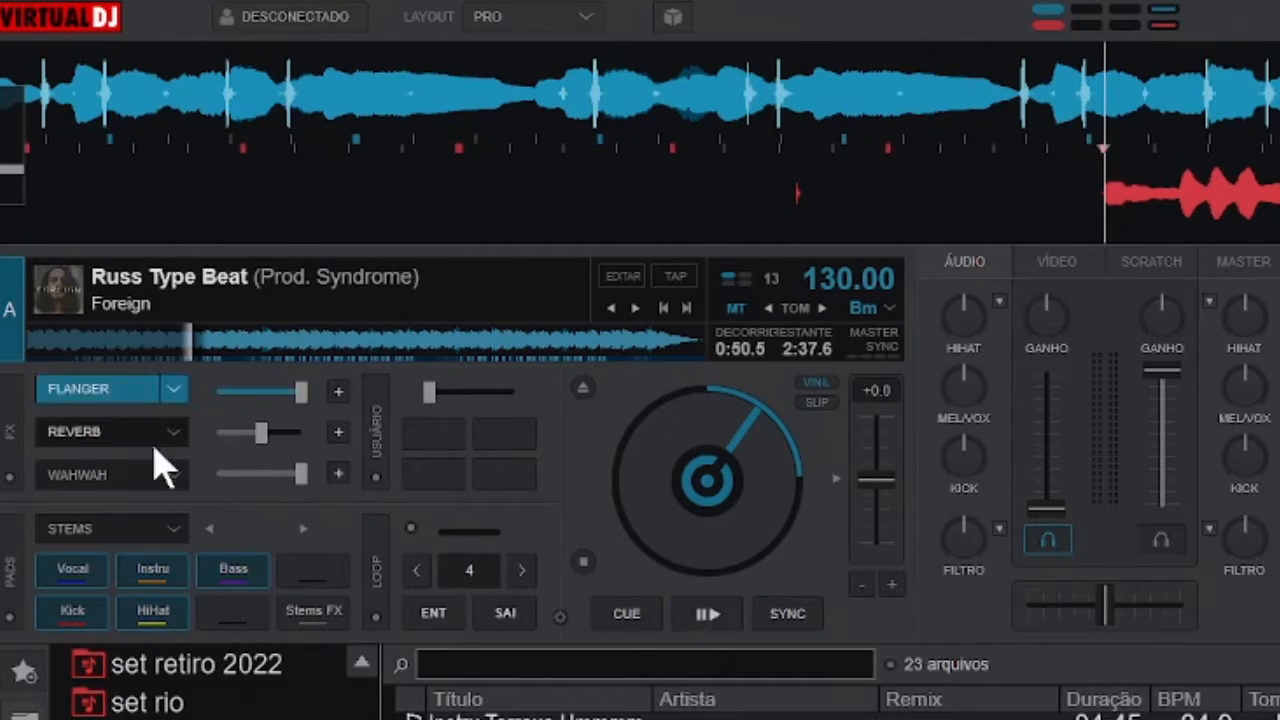
{"action": "left_click", "coordinate": [138, 432]}
{"action": "left_click", "coordinate": [101, 476]}
{"action": "left_click", "coordinate": [118, 430]}
{"action": "left_click", "coordinate": [118, 391]}
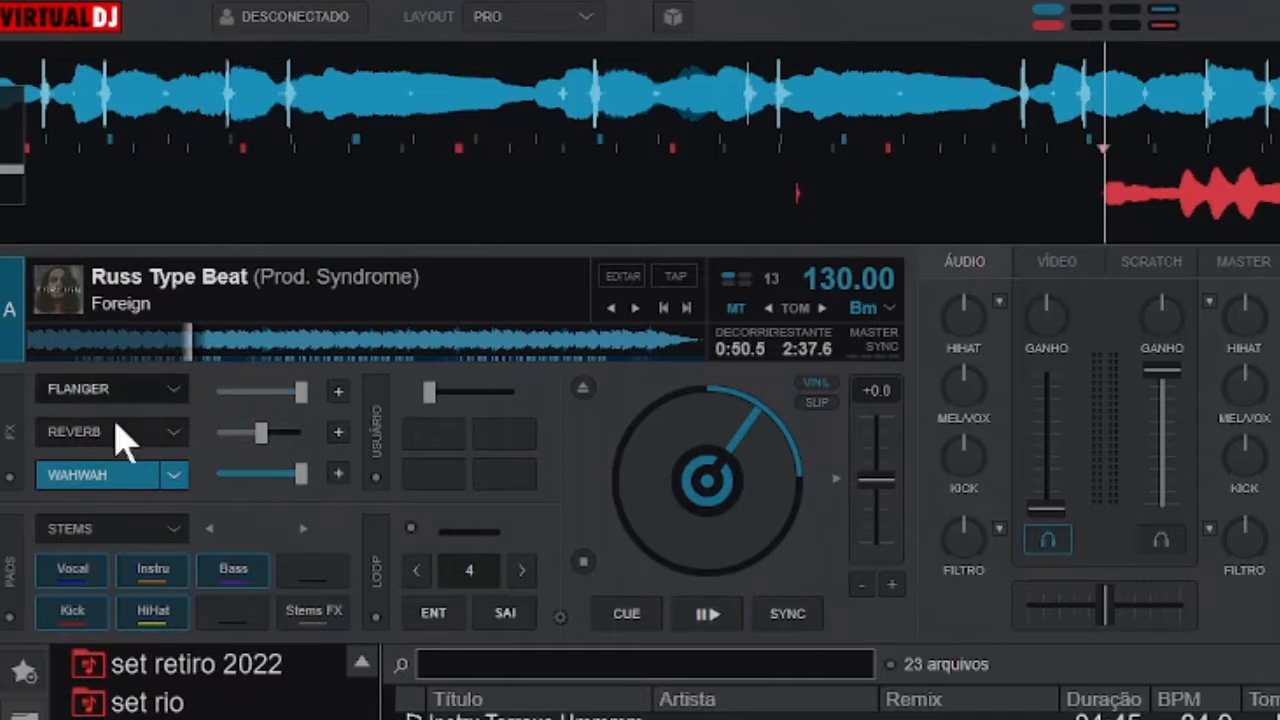
{"action": "left_click", "coordinate": [137, 487]}
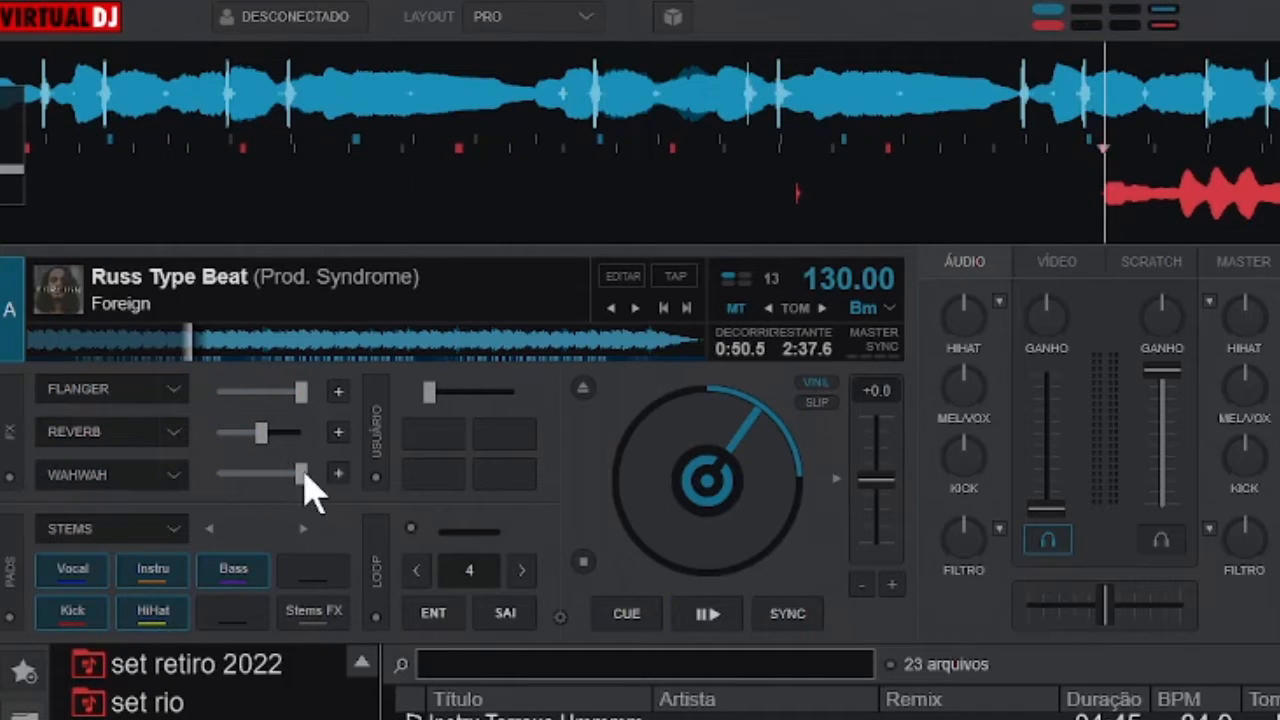
Lower deck A's WahWah slider to its minimum and switch the effect on and off.
{"action": "left_click_drag", "start_coordinate": [307, 482], "coordinate": [137, 486]}
{"action": "left_click", "coordinate": [140, 474]}
{"action": "left_click", "coordinate": [137, 484]}
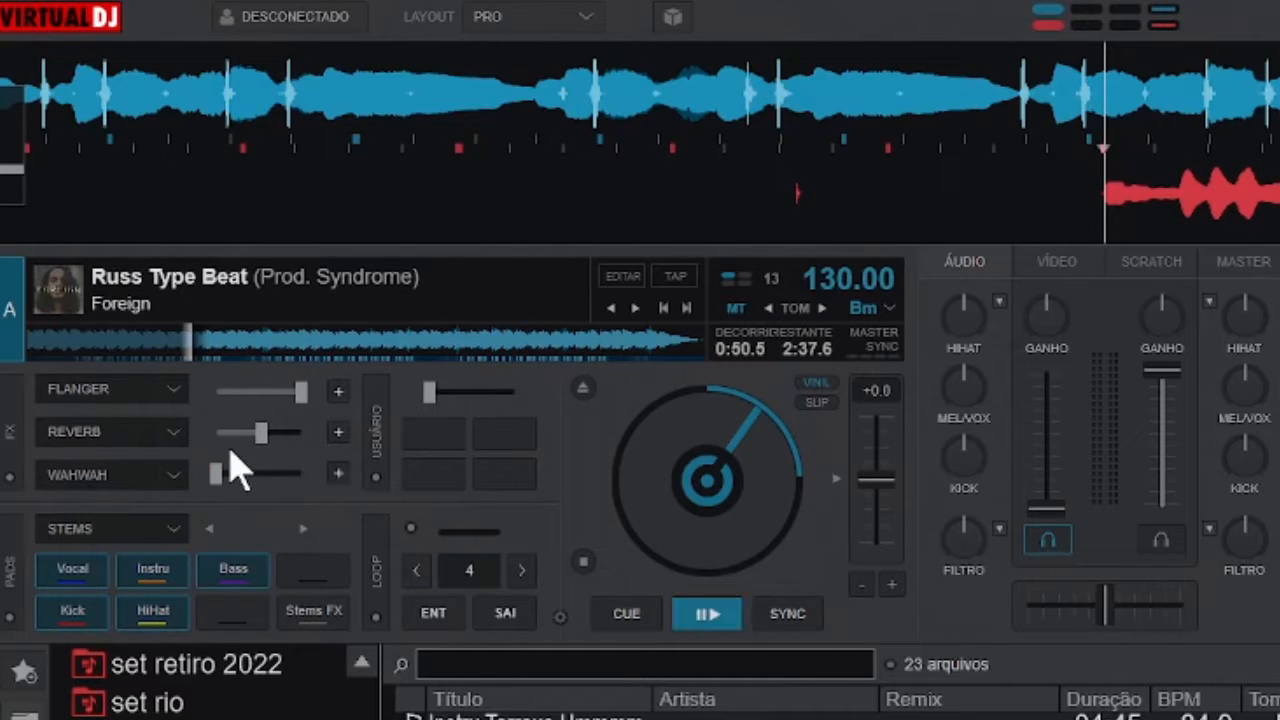
Assign Reverb, Echo and BrakeStart to deck A's first, second and third effect slots.
{"action": "left_click", "coordinate": [176, 389]}
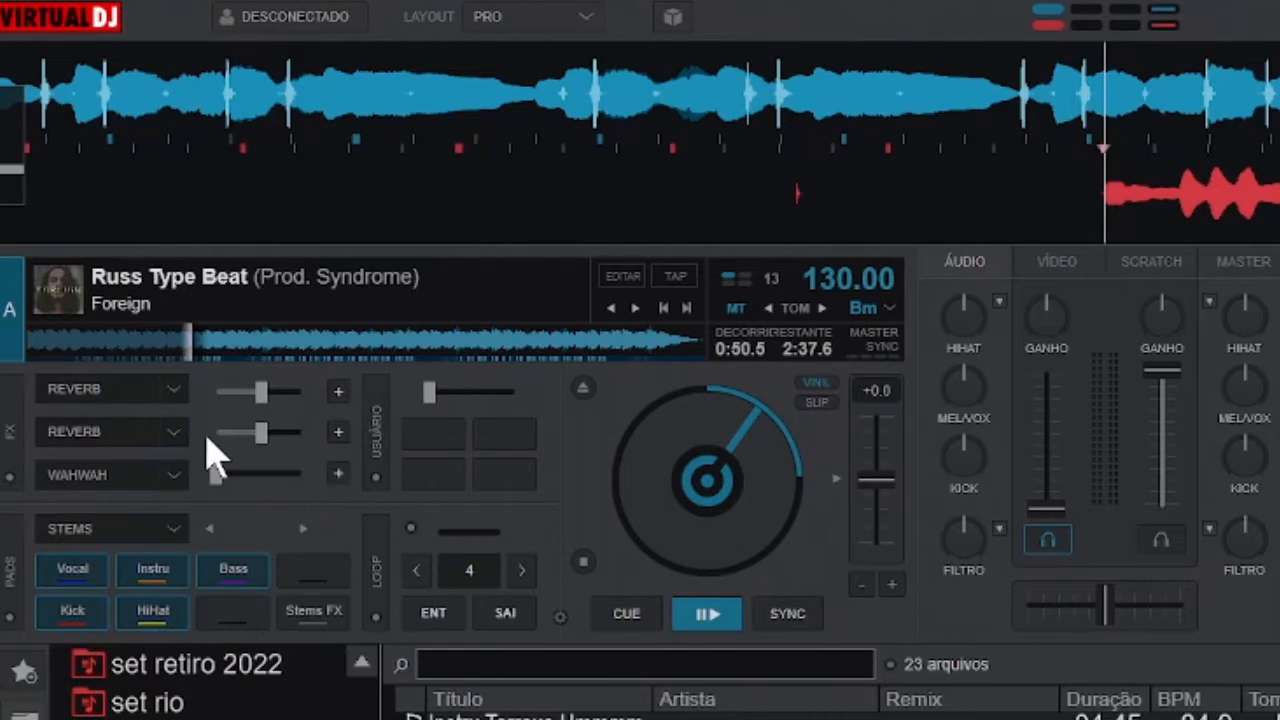
{"action": "left_click", "coordinate": [174, 431]}
{"action": "left_click", "coordinate": [360, 696]}
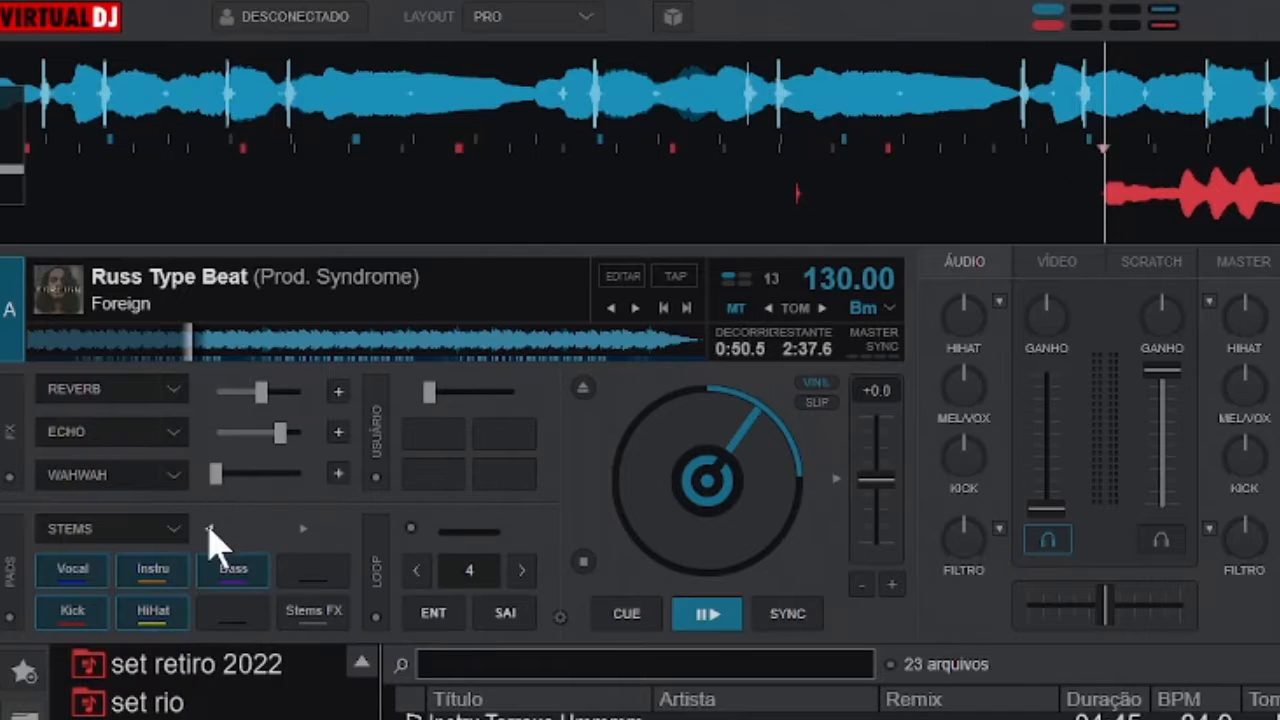
{"action": "left_click", "coordinate": [174, 476]}
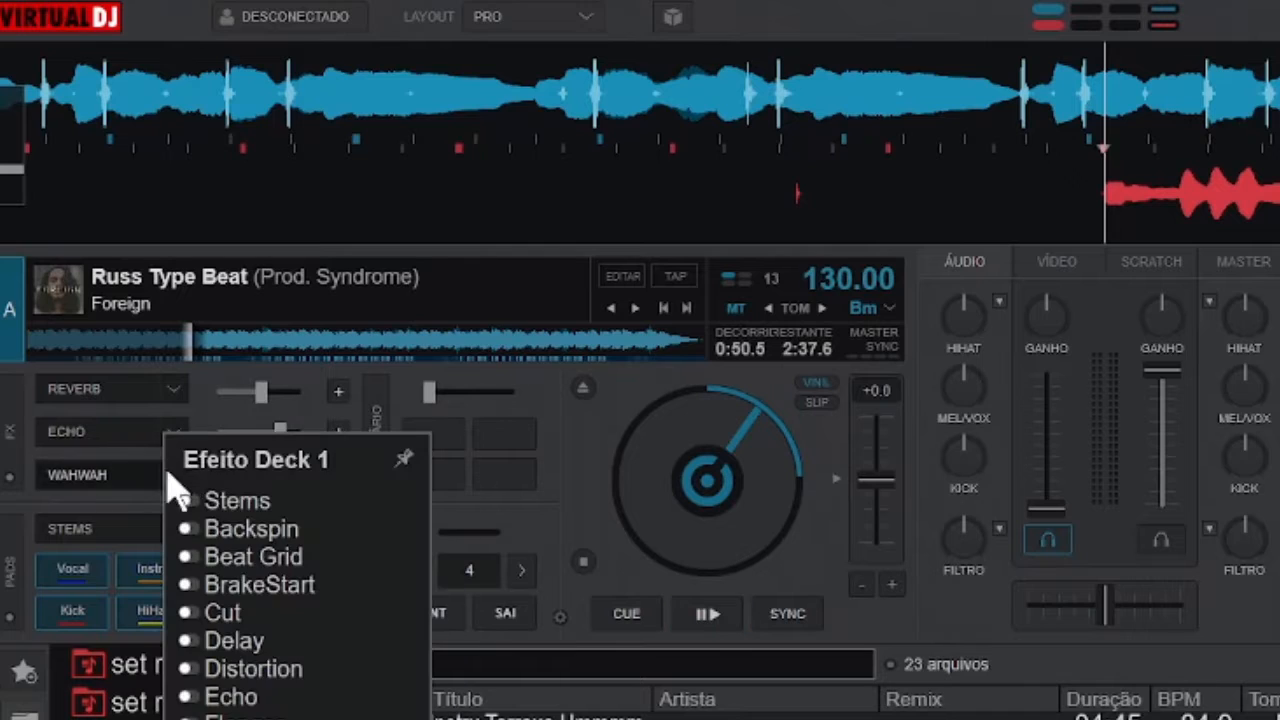
{"action": "left_click", "coordinate": [314, 584]}
Set deck A's BrakeStart length to 0.68 s and Echo strength to 29%, and lower the Reverb strength slightly.
{"action": "left_click_drag", "start_coordinate": [257, 474], "coordinate": [234, 472]}
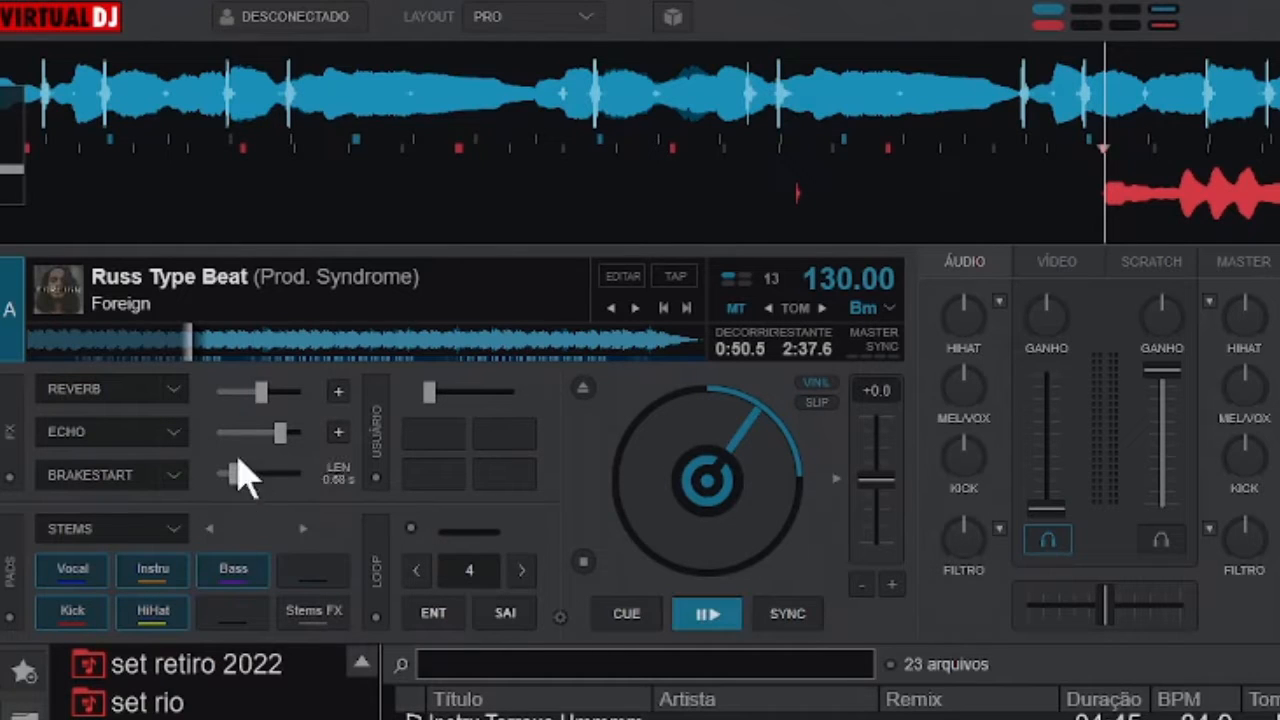
{"action": "left_click_drag", "start_coordinate": [280, 432], "coordinate": [246, 393]}
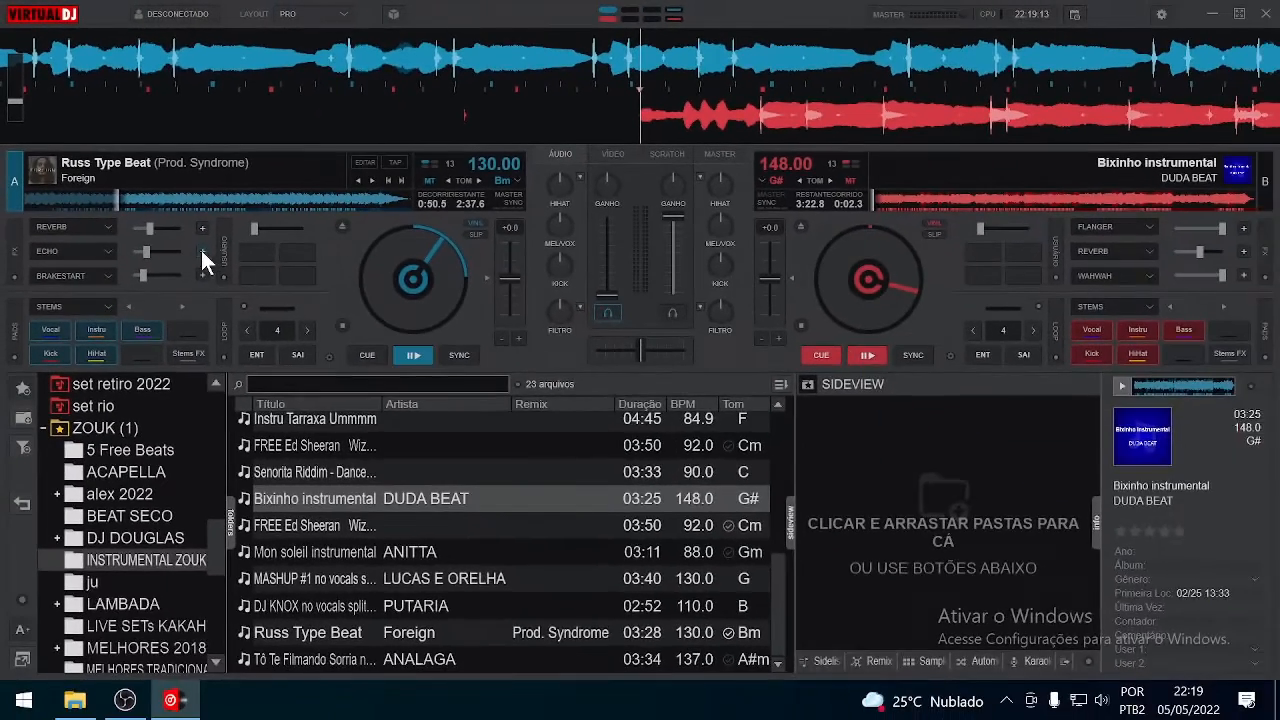
Open the Echo settings for deck A and go through the Lowpass and Length controls.
{"action": "left_click", "coordinate": [214, 268]}
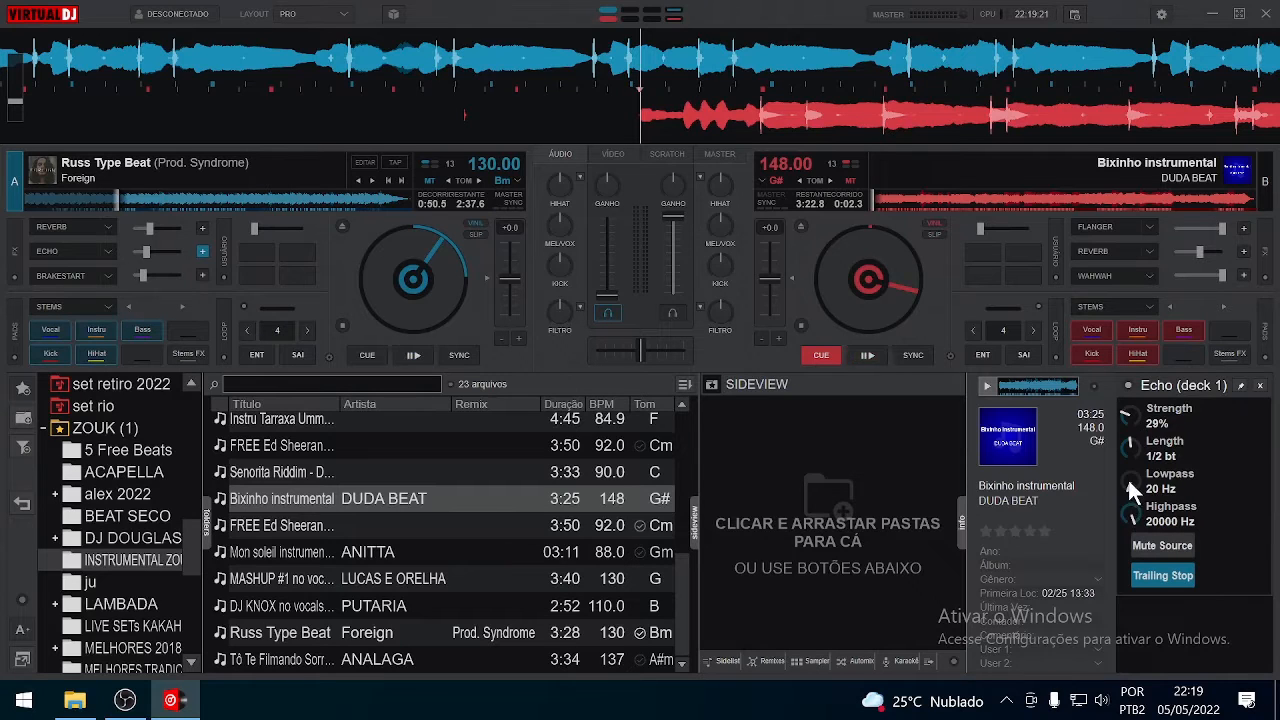
{"action": "mouse_move", "coordinate": [1127, 477]}
{"action": "left_mouse_down"}
{"action": "mouse_move", "coordinate": [1125, 440]}
{"action": "mouse_move", "coordinate": [1119, 501]}
{"action": "left_mouse_up"}
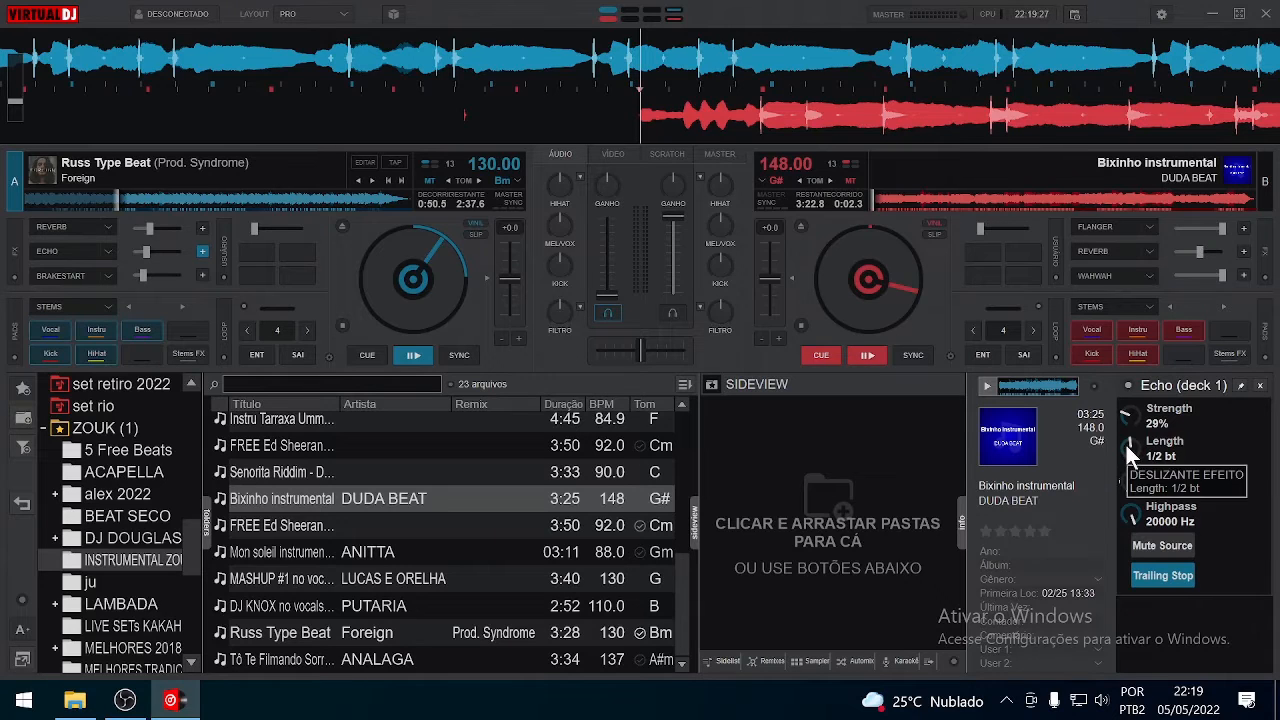
{"action": "left_click_drag", "start_coordinate": [1127, 436], "coordinate": [1124, 444]}
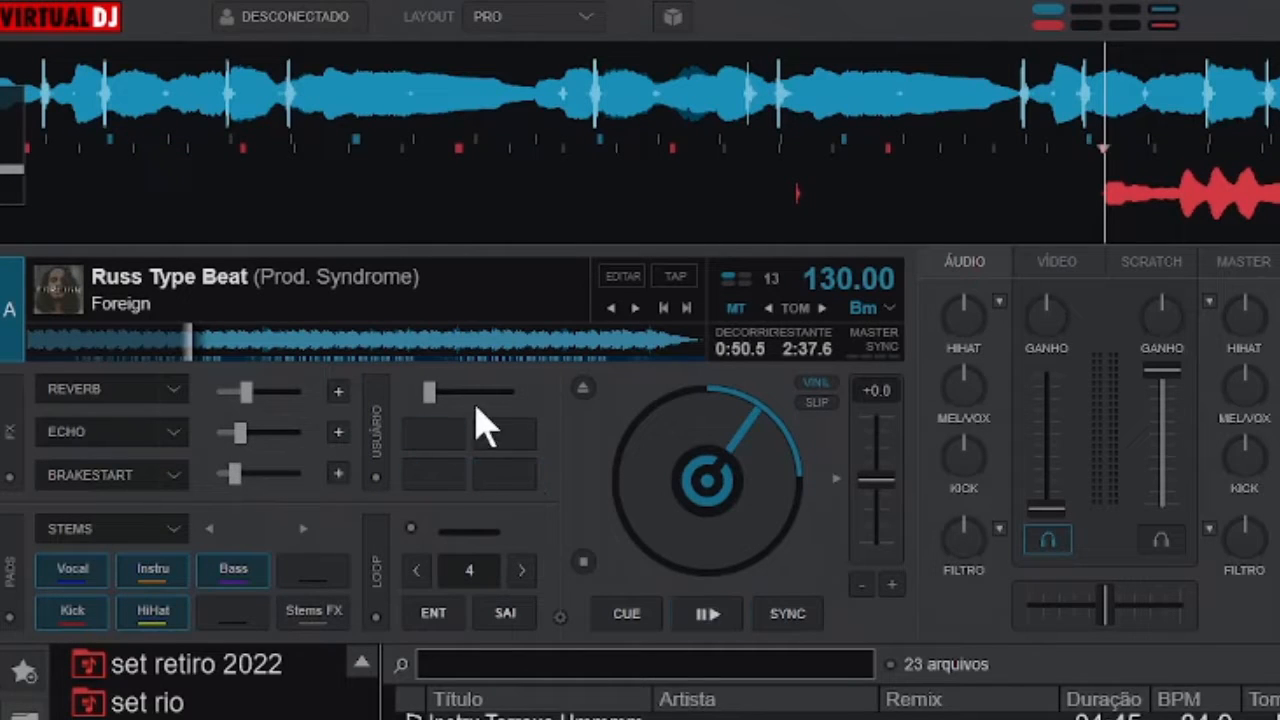
Open the function editor for deck A's first custom button, browse the categories, and close it without assigning a function.
{"action": "left_click", "coordinate": [436, 450]}
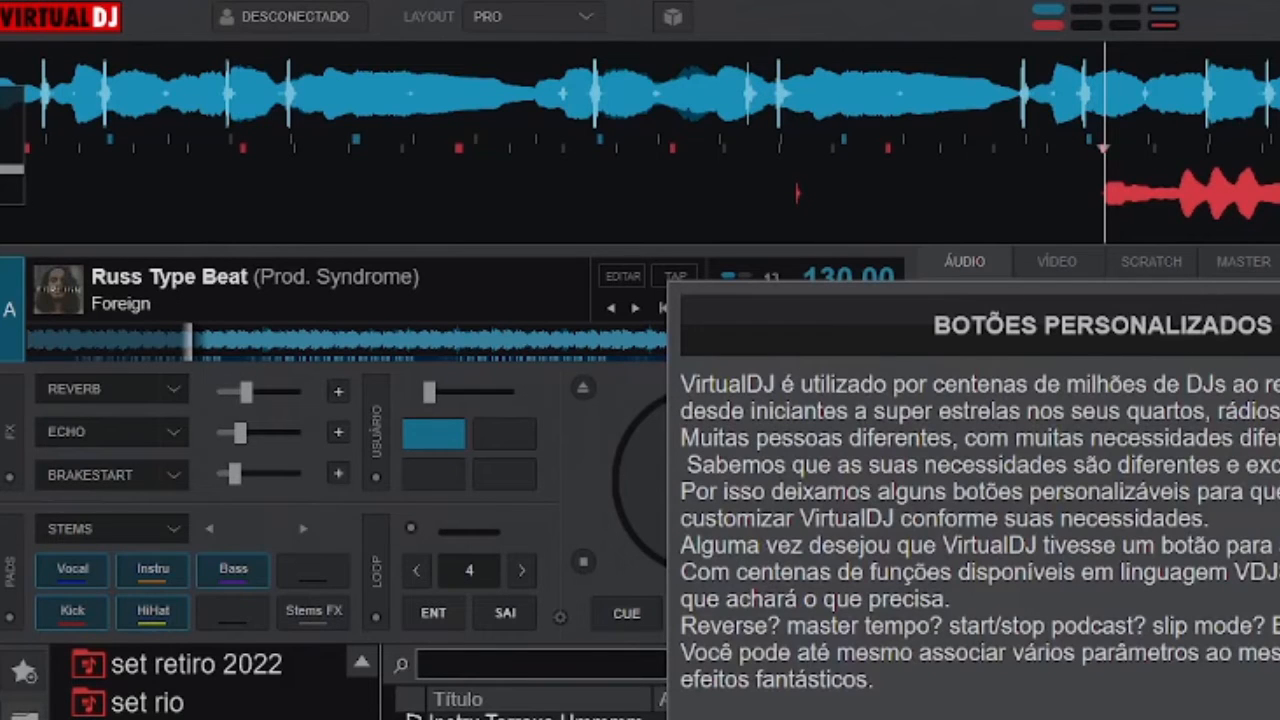
{"action": "key", "text": "Return"}
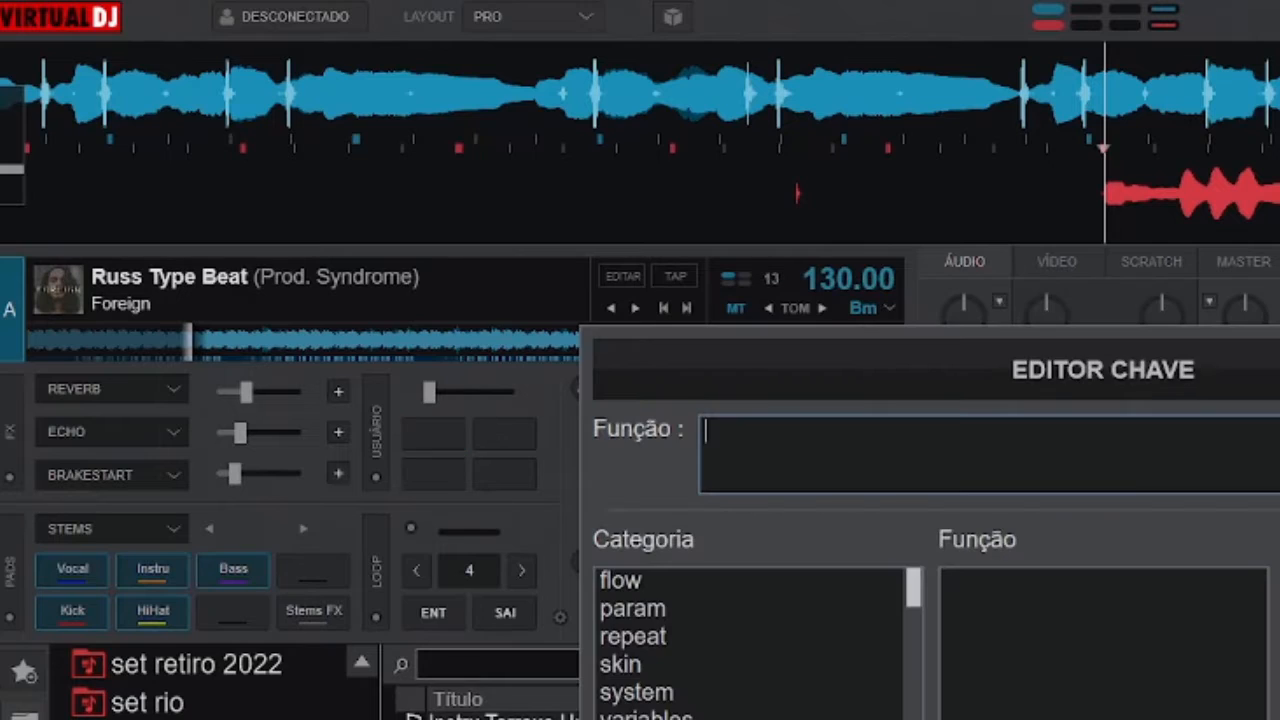
{"action": "scroll", "coordinate": [672, 640], "scroll_direction": "down", "scroll_amount": 12}
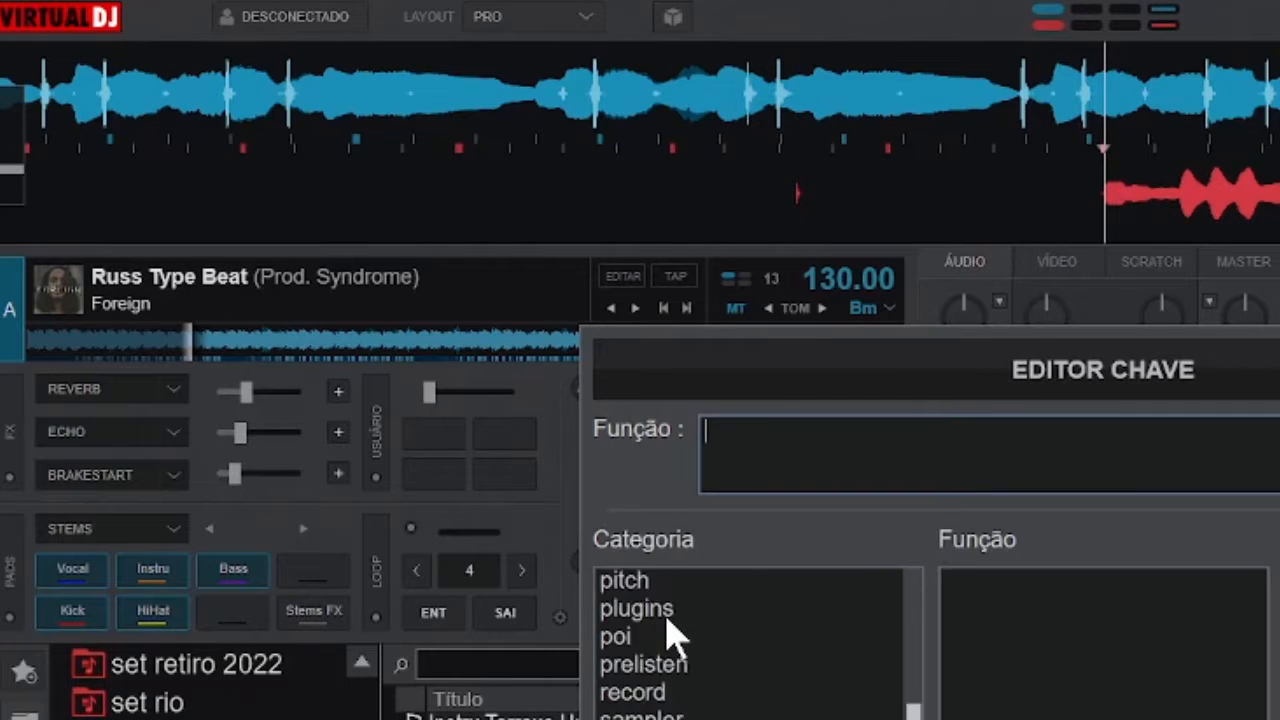
{"action": "scroll", "coordinate": [672, 640], "scroll_direction": "up", "scroll_amount": 12}
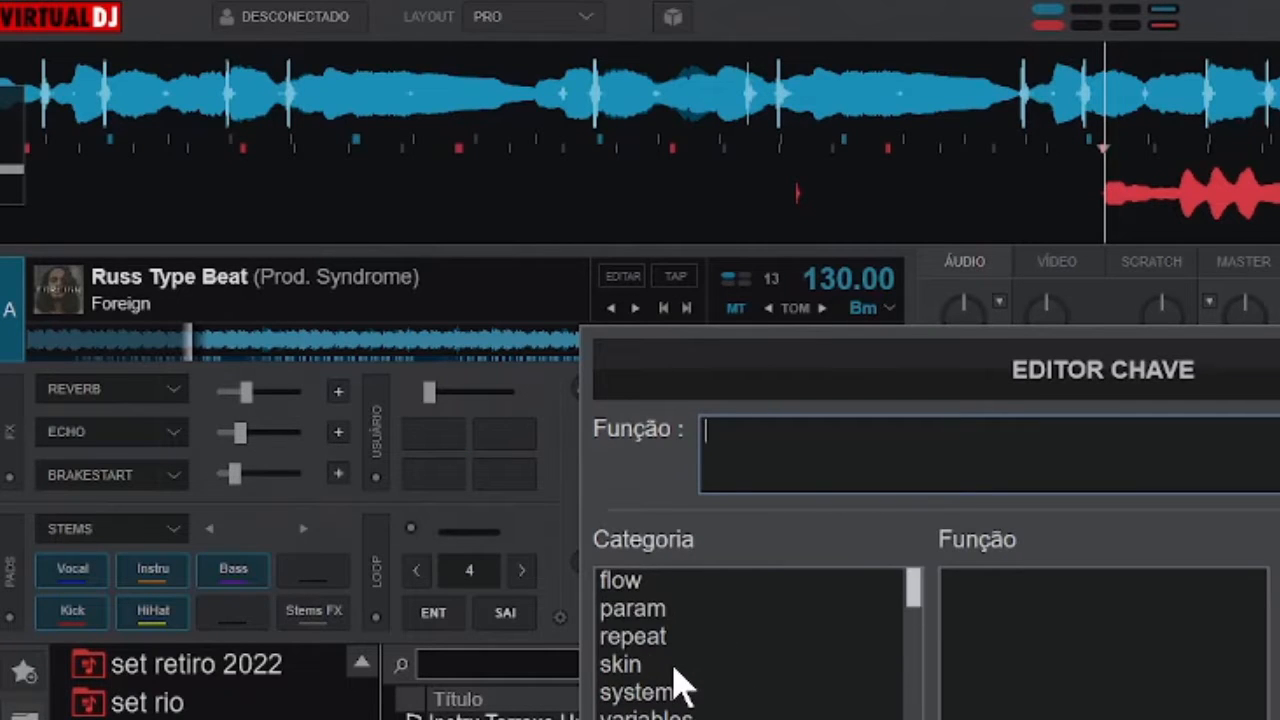
{"action": "scroll", "coordinate": [714, 636], "scroll_direction": "down", "scroll_amount": 12}
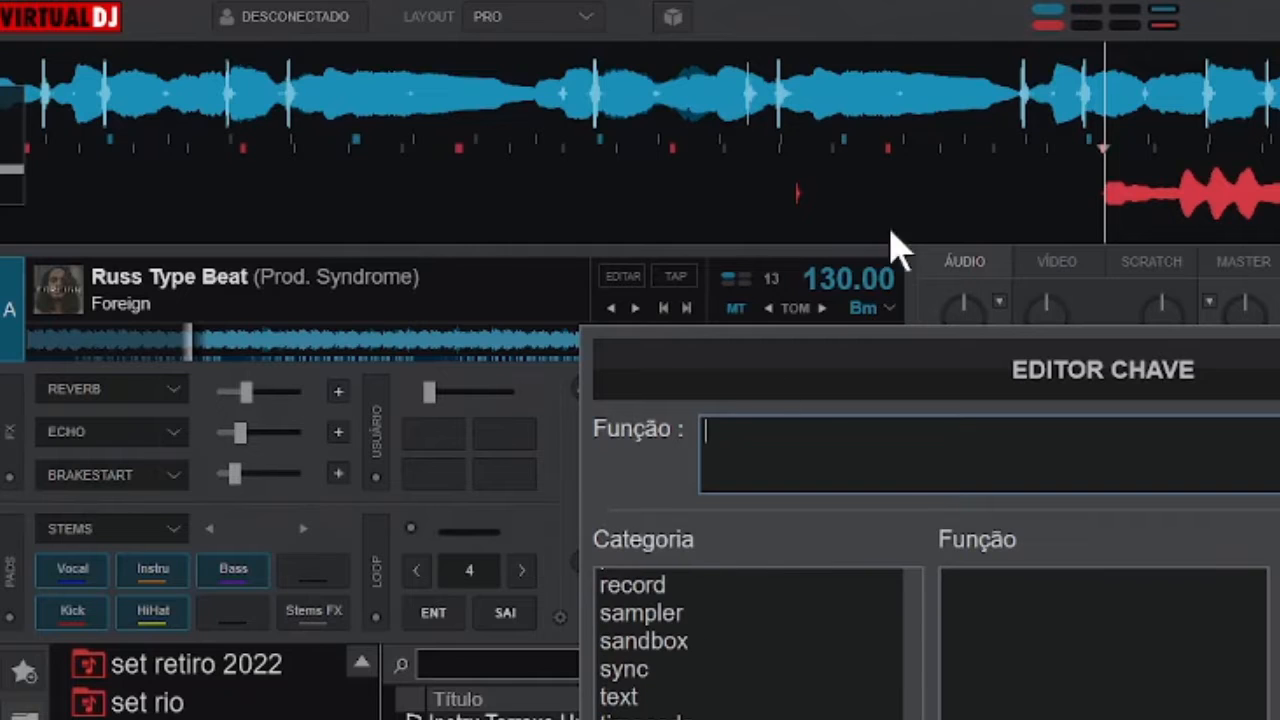
{"action": "scroll", "coordinate": [748, 640], "scroll_direction": "up", "scroll_amount": 12}
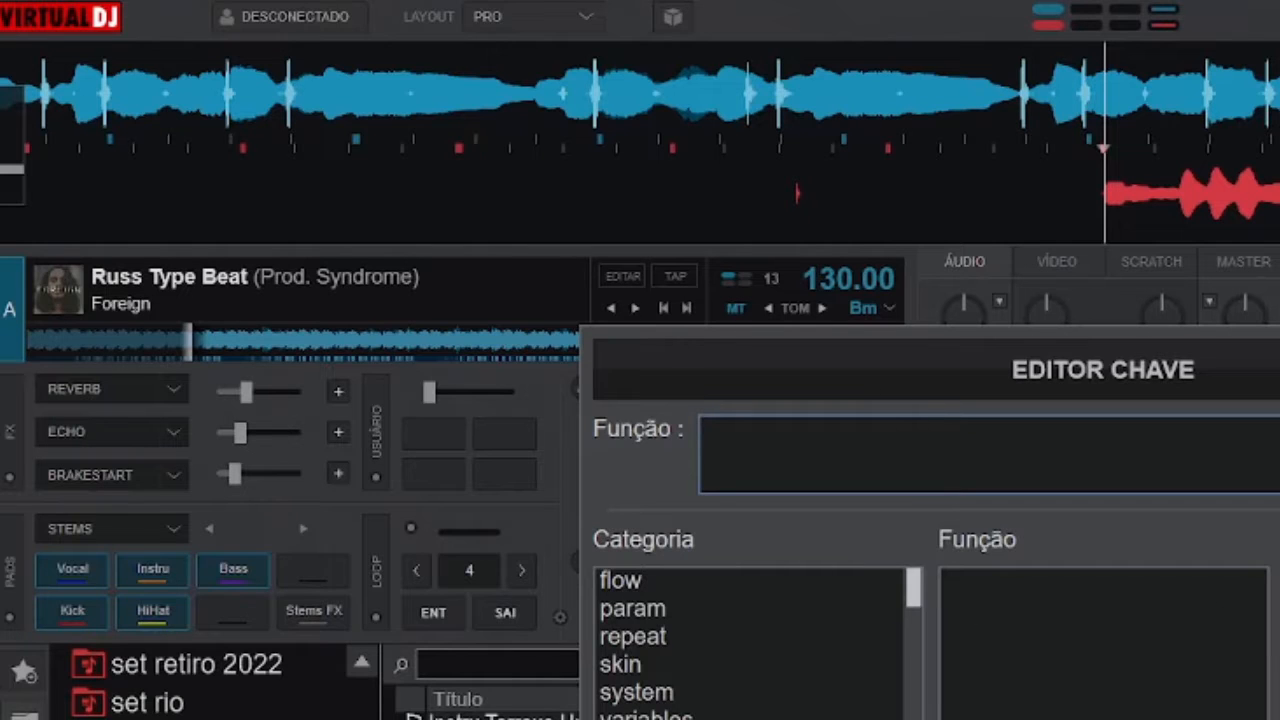
{"action": "key", "text": "Escape"}
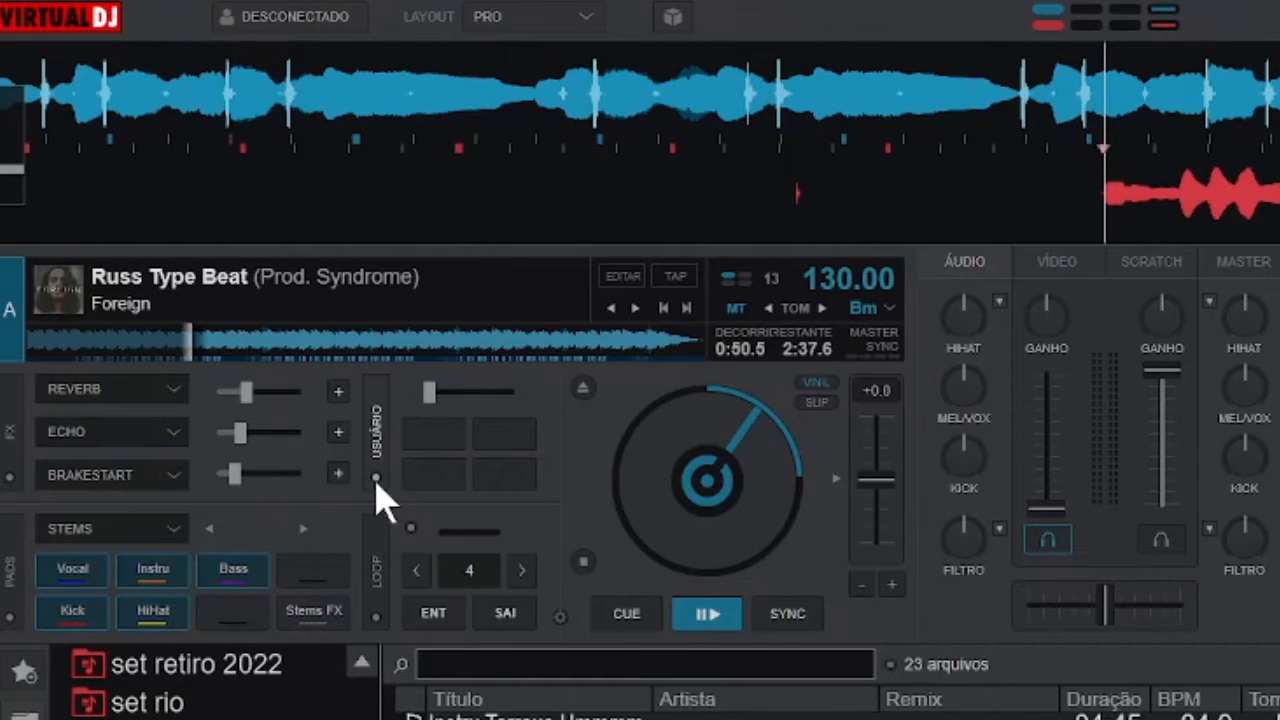
View the list of panels available for deck A's user area, such as Custom Buttons, Hotcues and Saved Loops.
{"action": "left_click", "coordinate": [377, 480]}
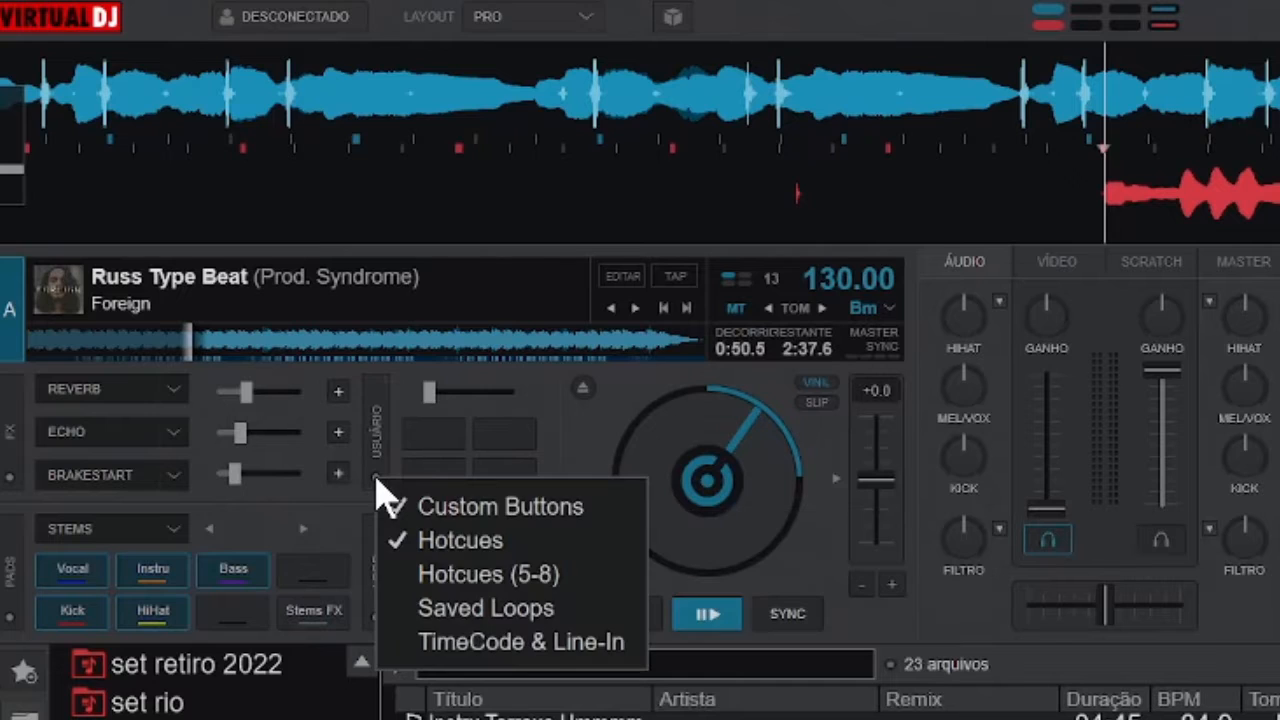
{"action": "left_click", "coordinate": [405, 506]}
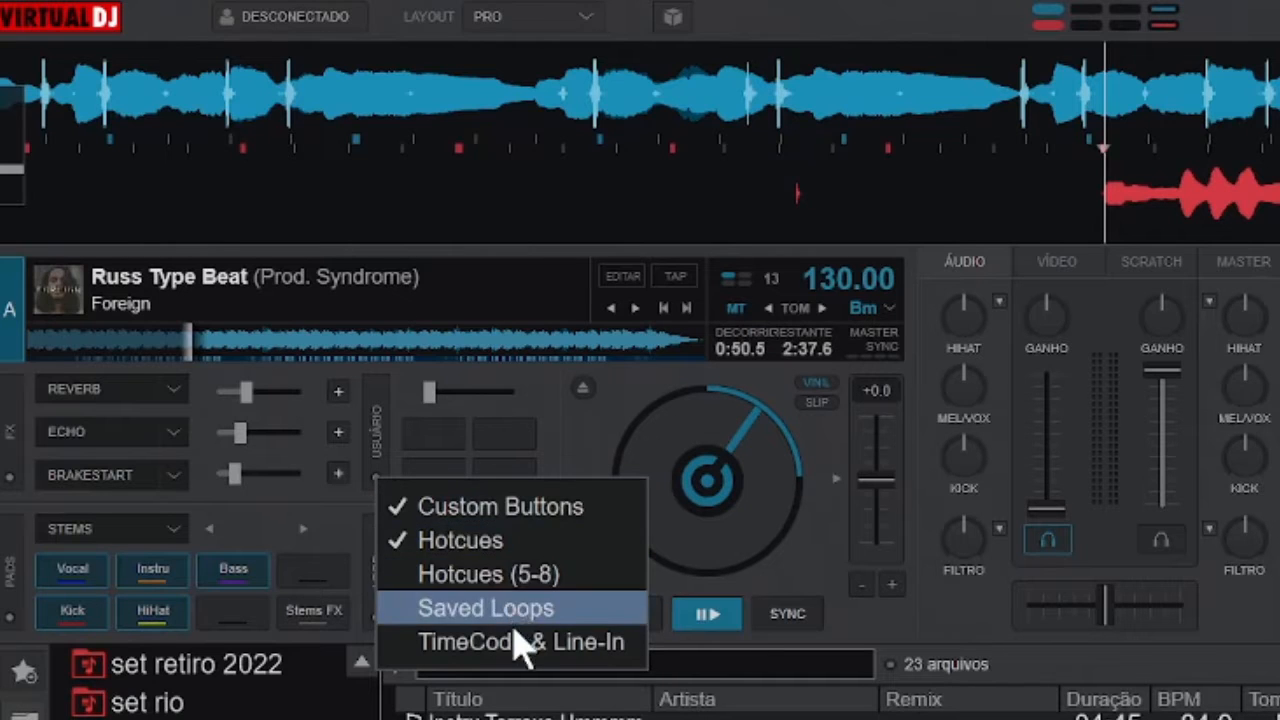
{"action": "left_click", "coordinate": [568, 454]}
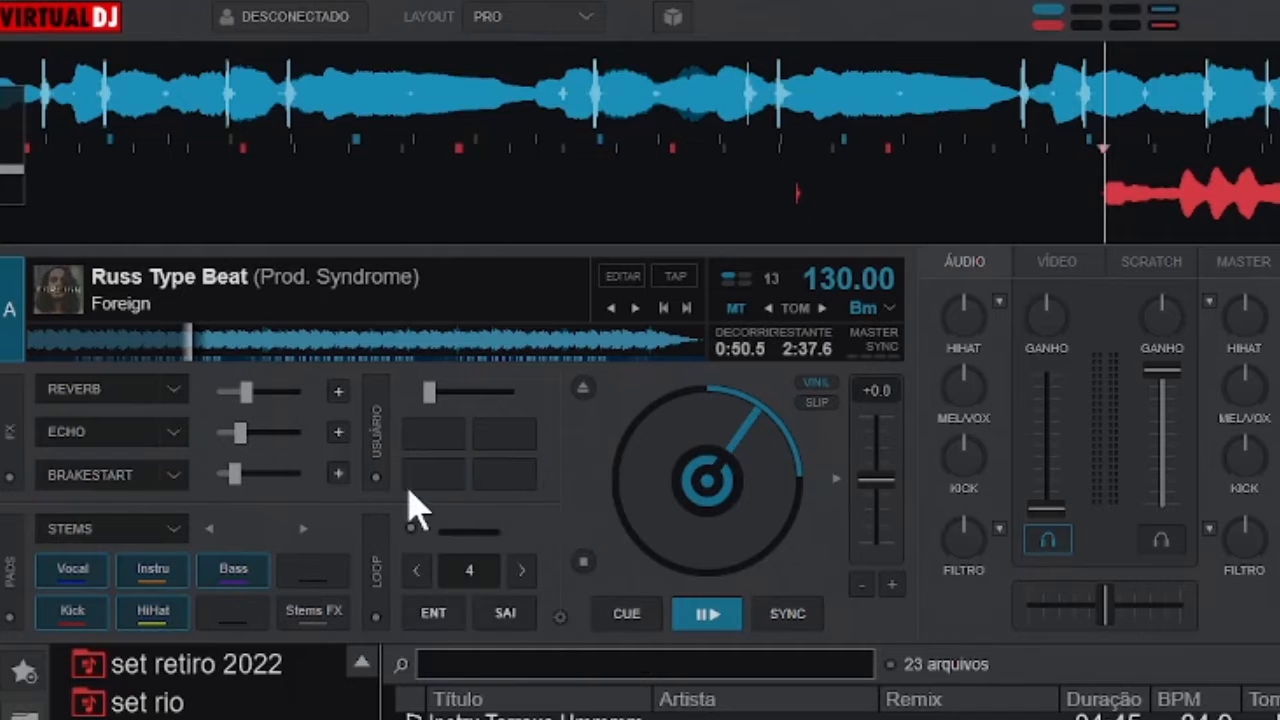
Show the Hotcues panel in deck A's user area, and remove it from the area's enabled panels.
{"action": "left_click", "coordinate": [376, 478]}
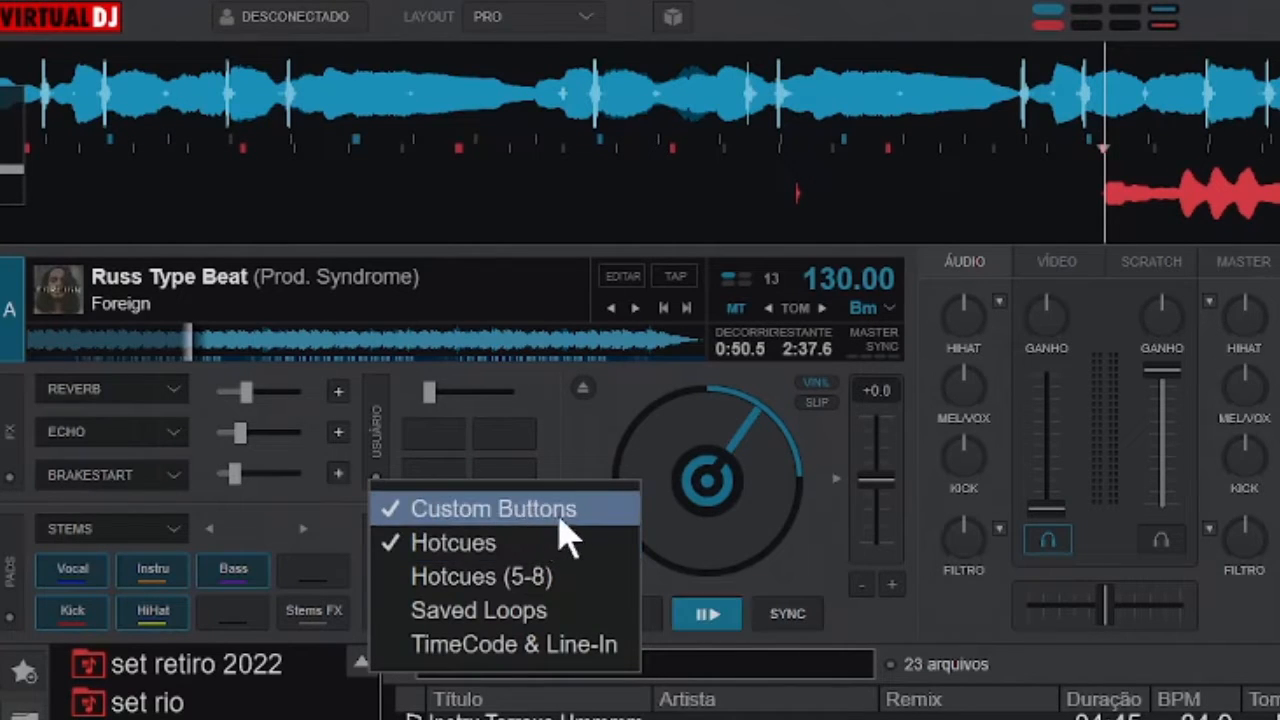
{"action": "left_click", "coordinate": [380, 450]}
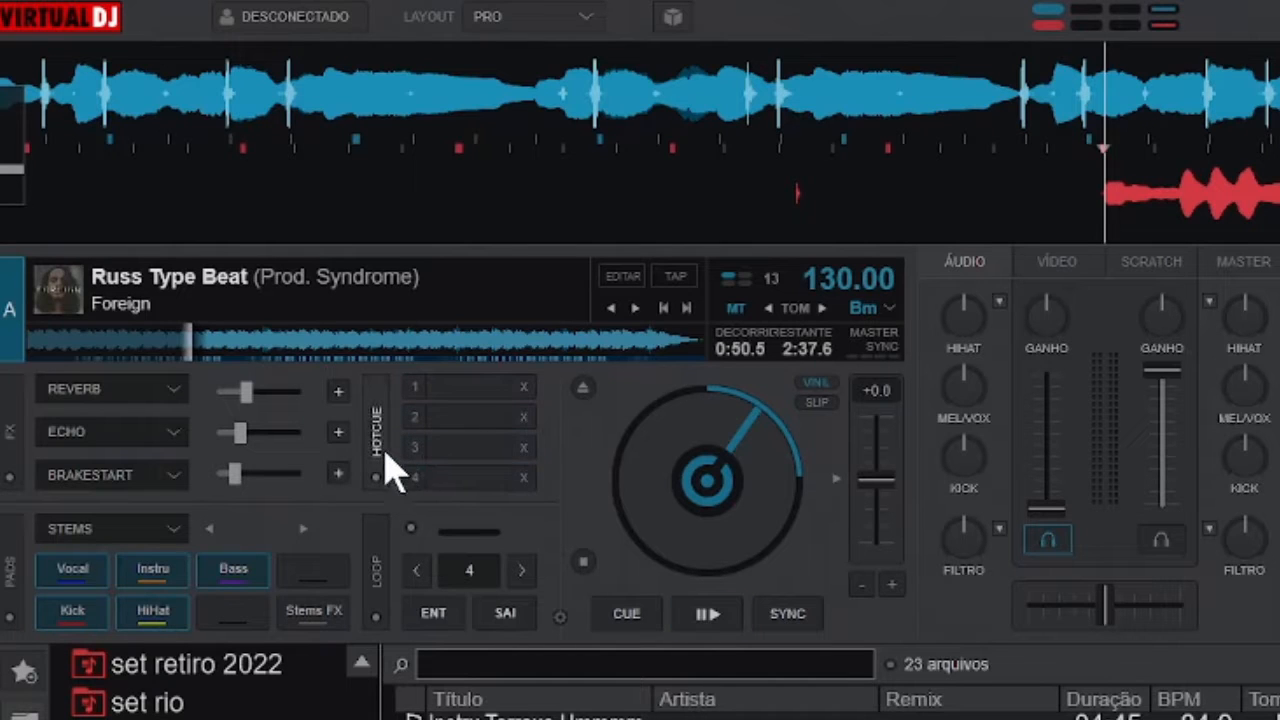
{"action": "left_click", "coordinate": [385, 492]}
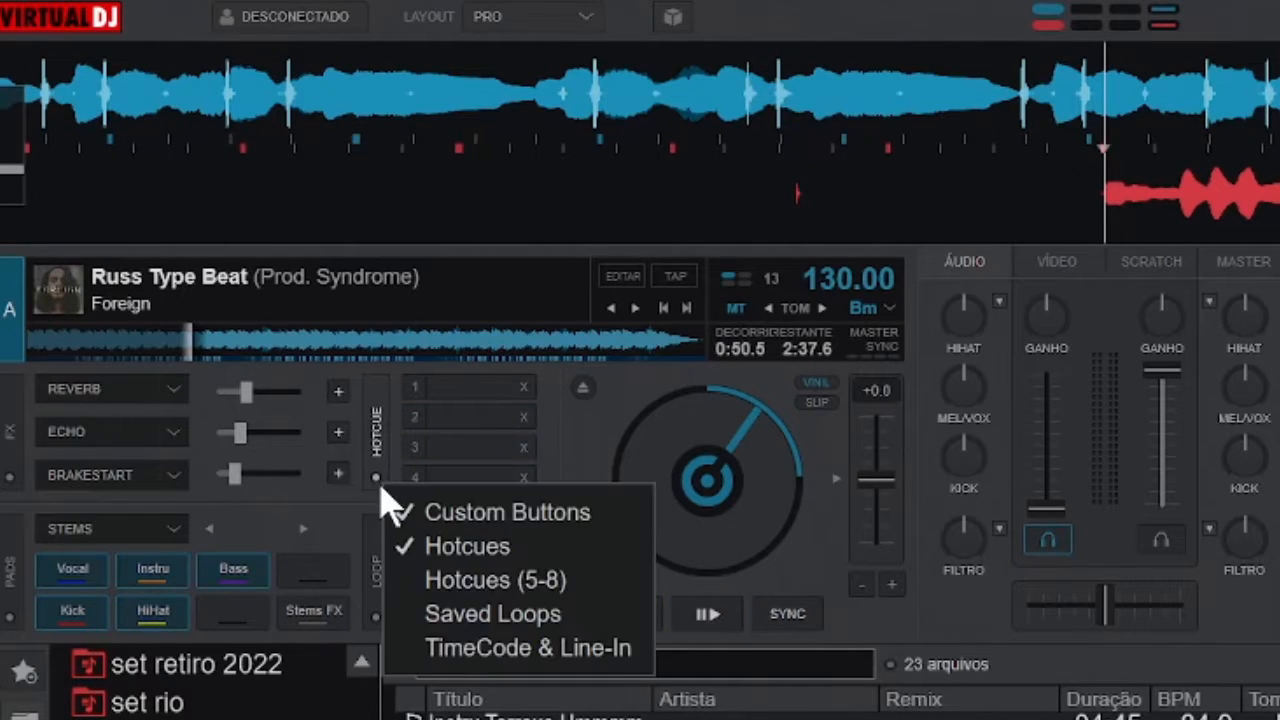
{"action": "left_click", "coordinate": [487, 572]}
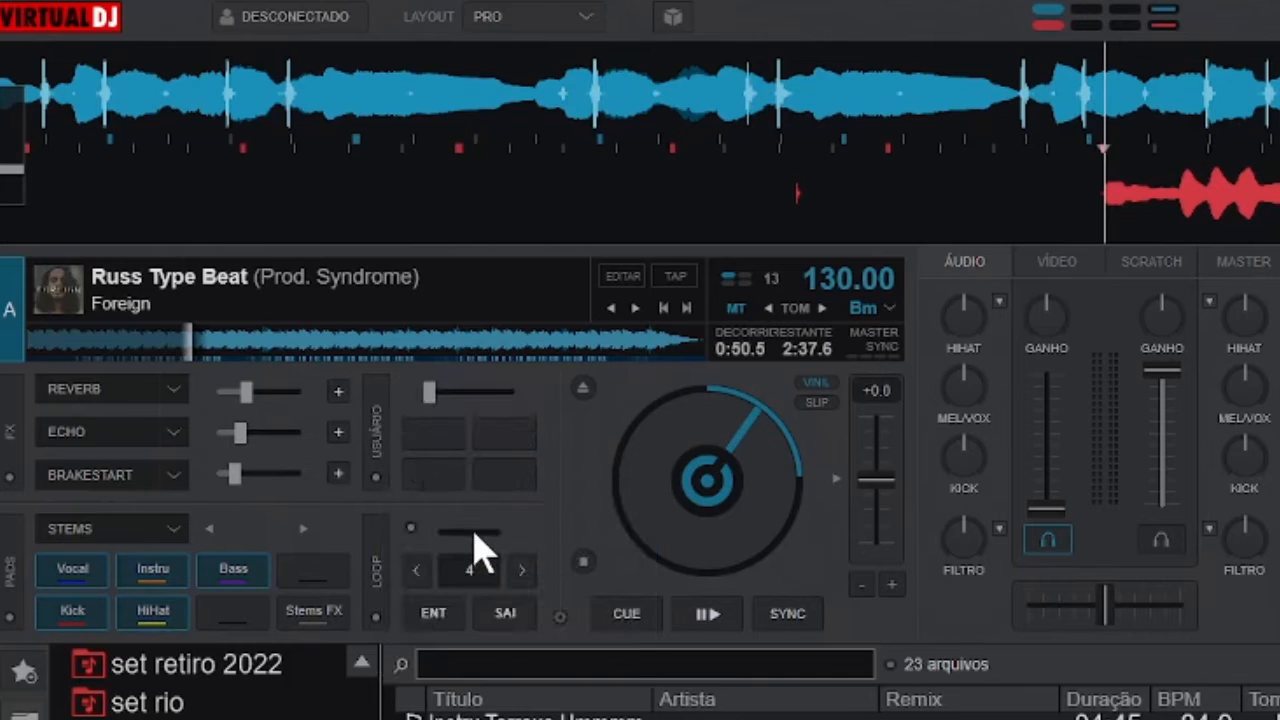
Enable and show the Saved Loops panel in deck A's user area, and review the list of available panels.
{"action": "left_click", "coordinate": [378, 479]}
{"action": "left_click", "coordinate": [510, 612]}
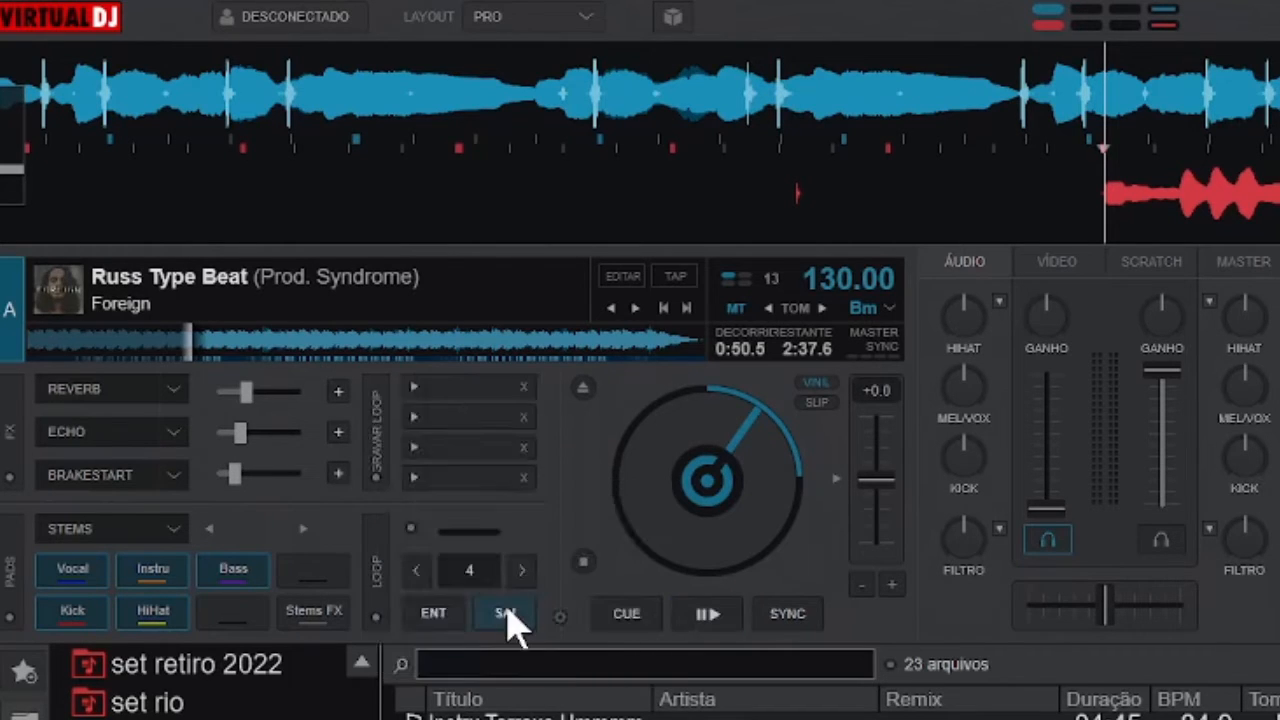
{"action": "left_click", "coordinate": [380, 478]}
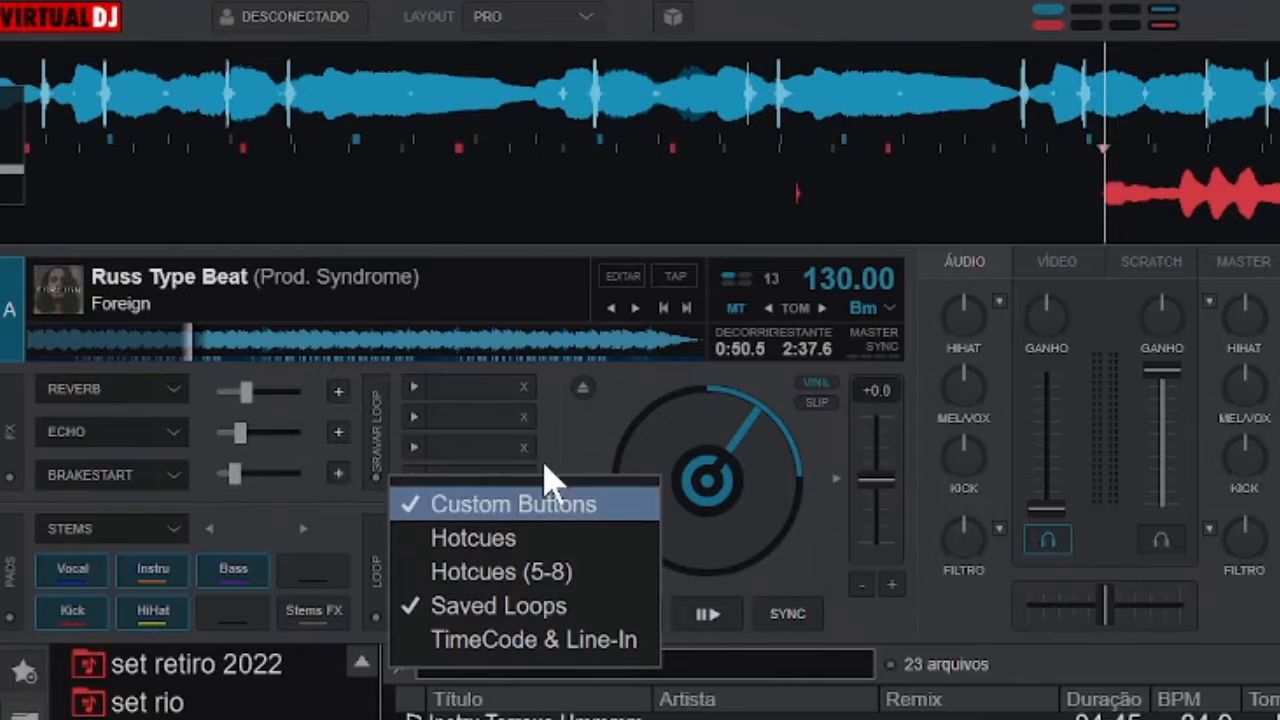
{"action": "left_click", "coordinate": [818, 446]}
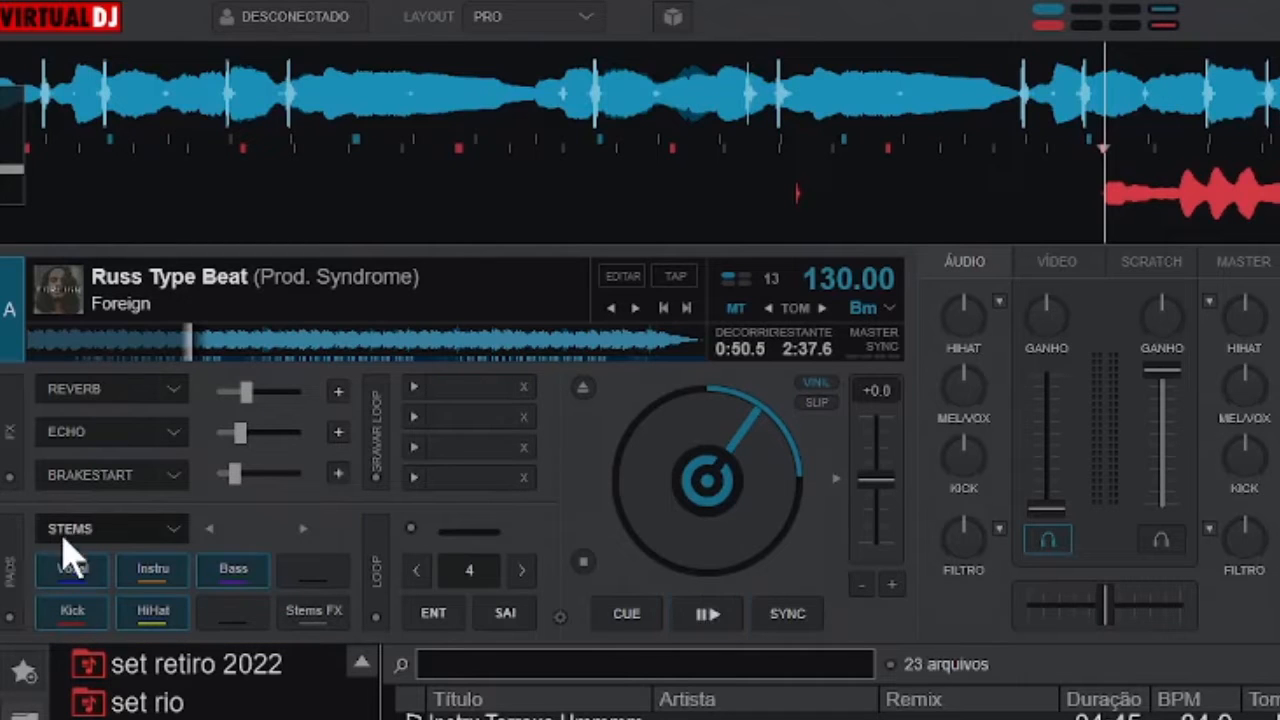
Look through deck A's pad page list, and switch its pads to the layout with four page buttons.
{"action": "left_click", "coordinate": [175, 529]}
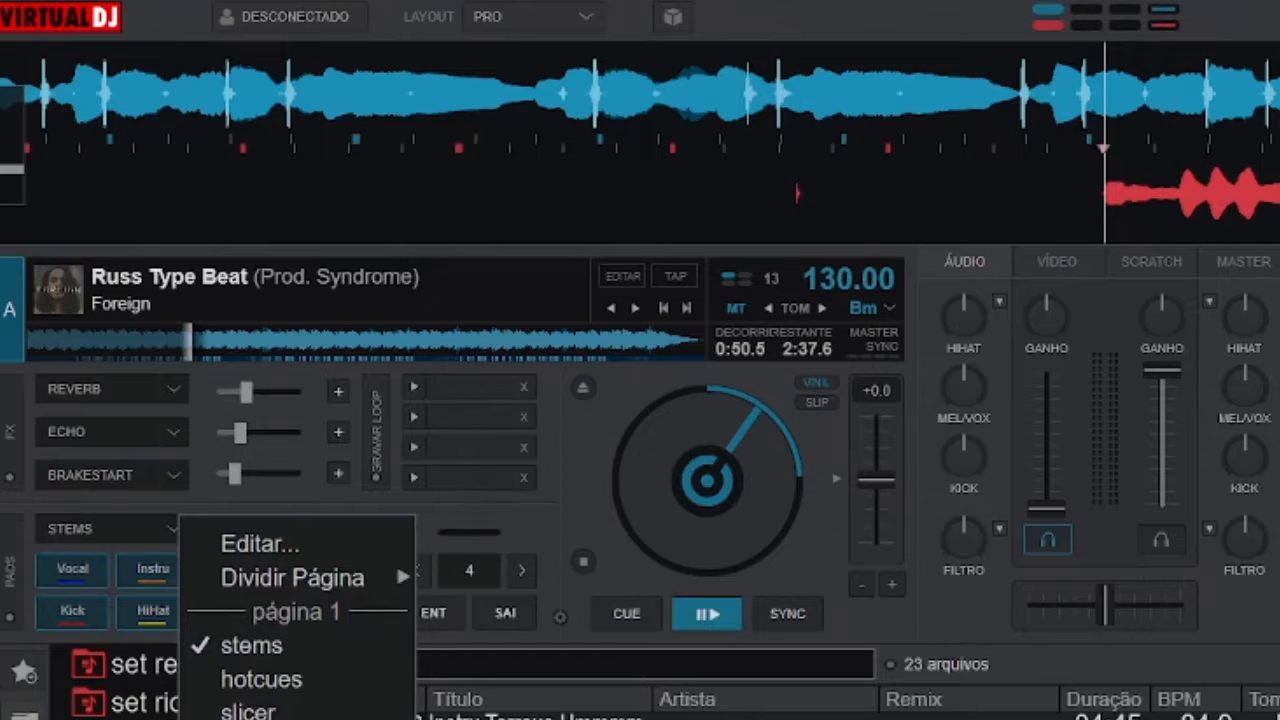
{"action": "left_click", "coordinate": [537, 512]}
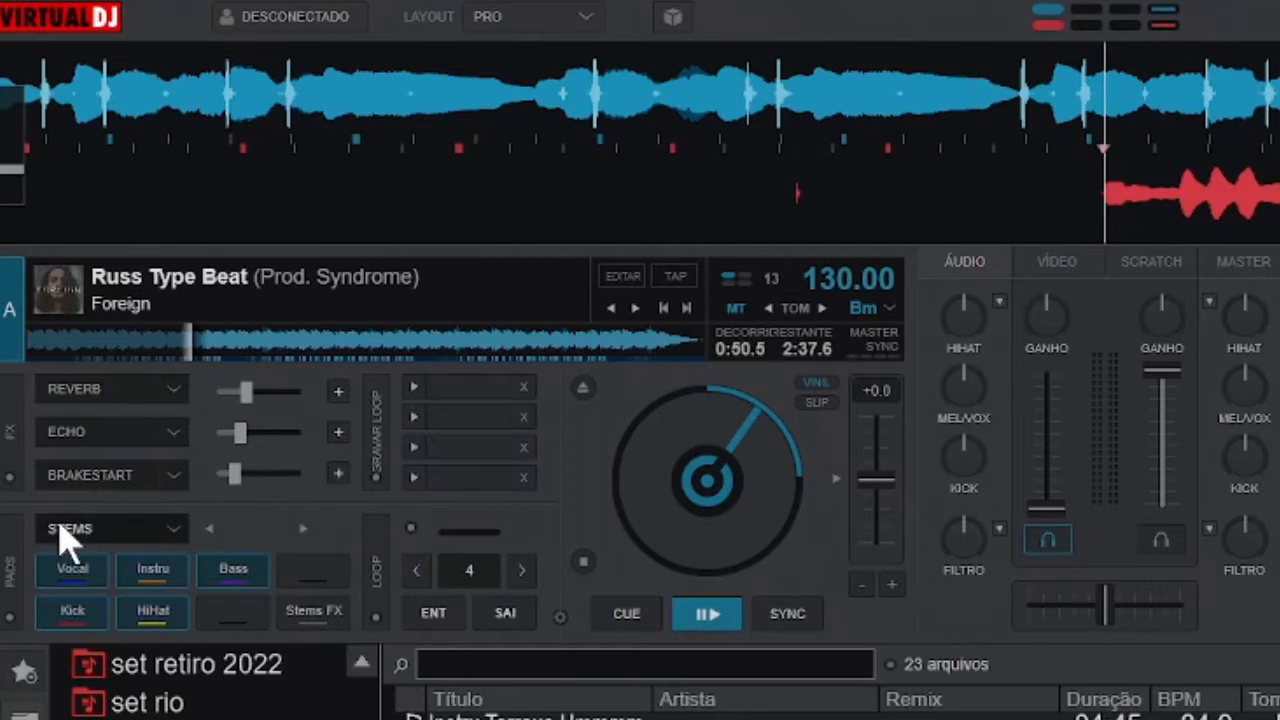
{"action": "left_click", "coordinate": [12, 626]}
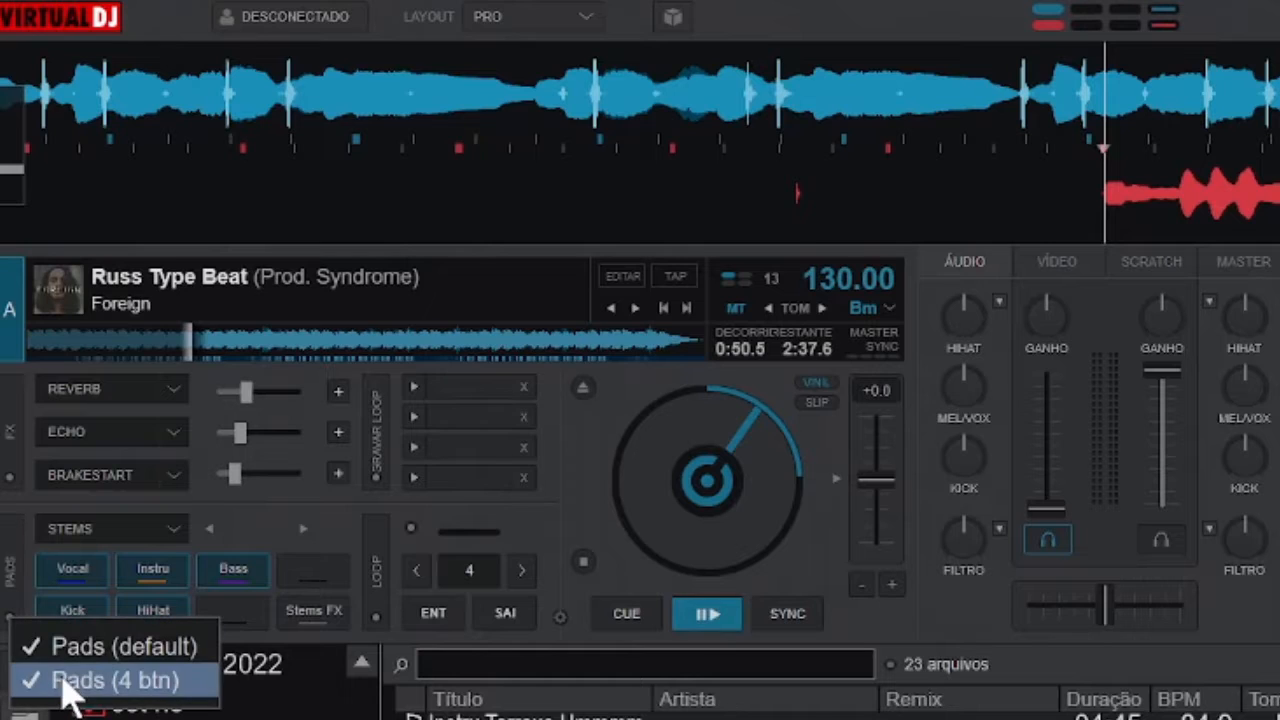
{"action": "left_click", "coordinate": [150, 660]}
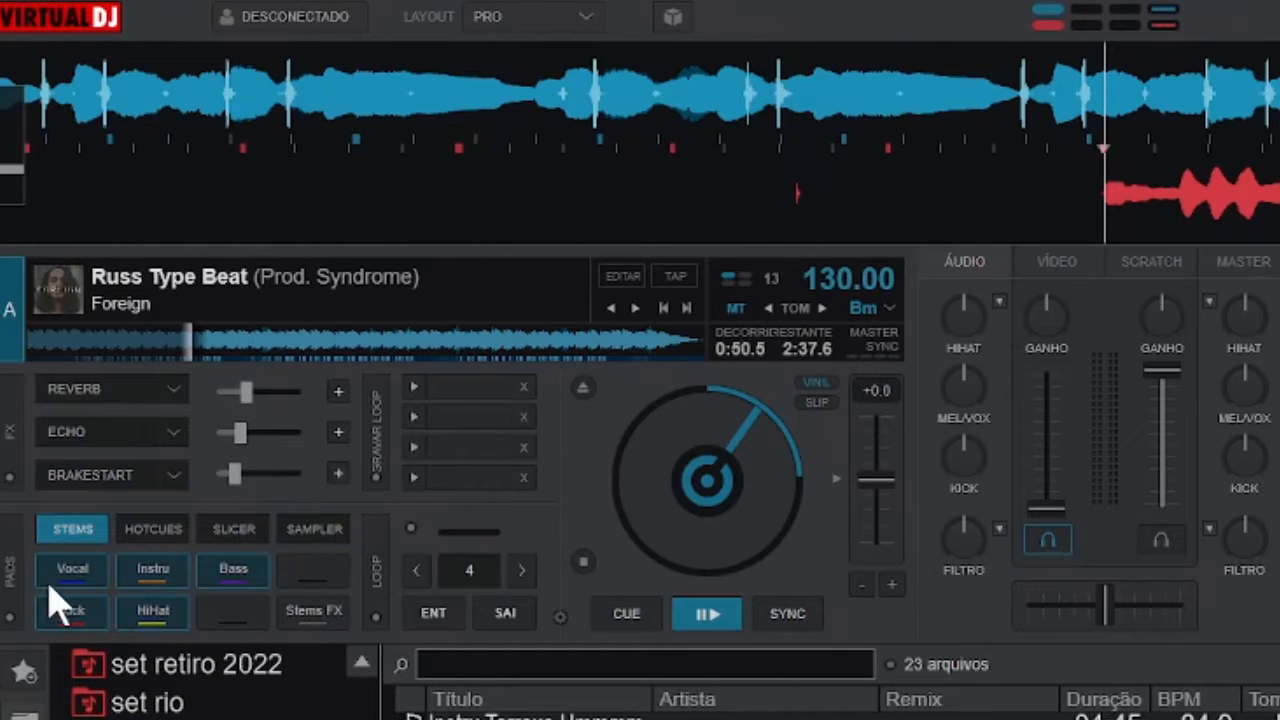
Assign the hotcues page to deck A's first pad page button and the stems page to the second.
{"action": "right_click", "coordinate": [69, 528]}
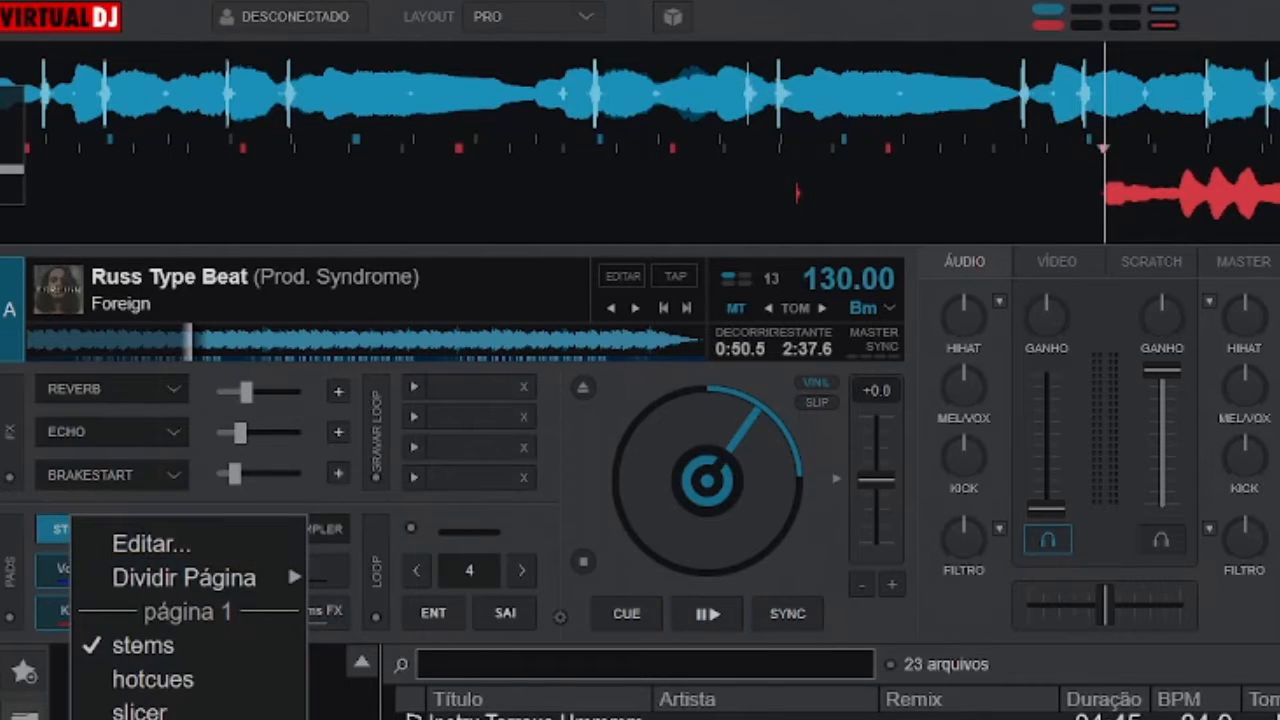
{"action": "left_click", "coordinate": [201, 680]}
{"action": "right_click", "coordinate": [147, 530]}
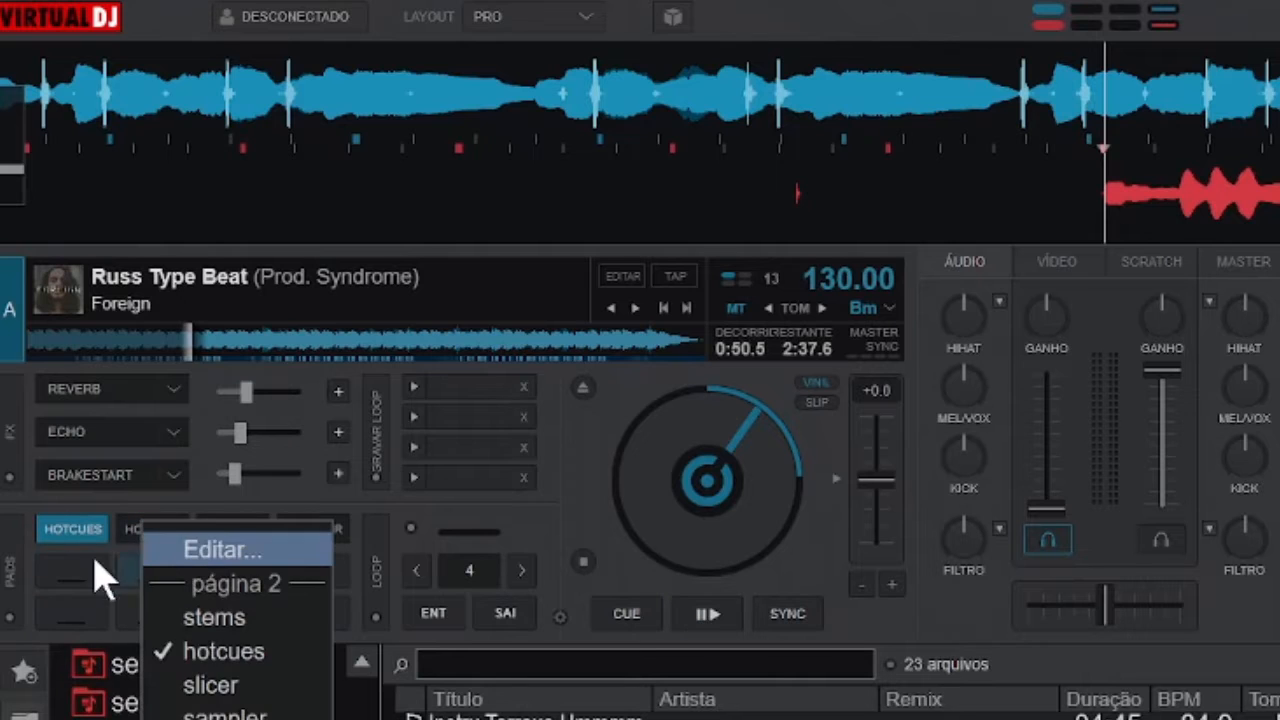
{"action": "left_click", "coordinate": [101, 490]}
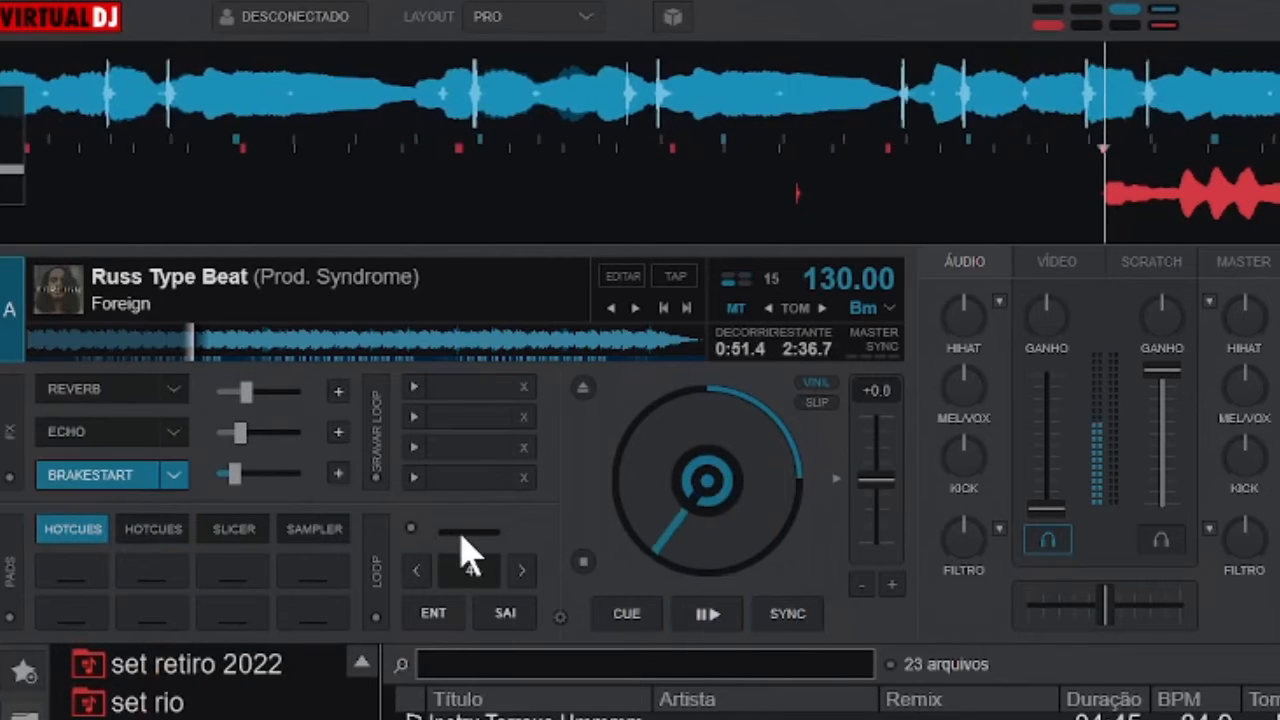
{"action": "right_click", "coordinate": [155, 550]}
{"action": "left_click", "coordinate": [325, 630]}
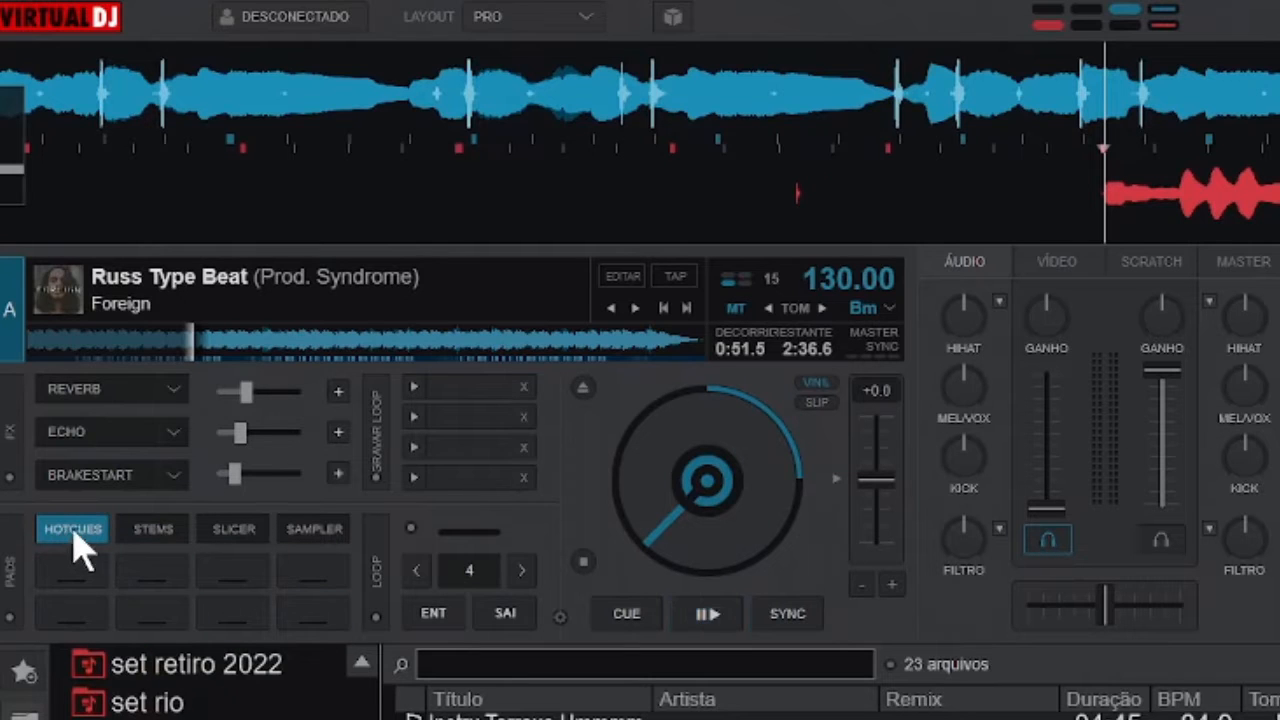
Cycle through deck A's Stems, Slicer, Sampler and Hotcues pad pages, ending on Hotcues.
{"action": "left_click", "coordinate": [153, 529]}
{"action": "left_click", "coordinate": [234, 529]}
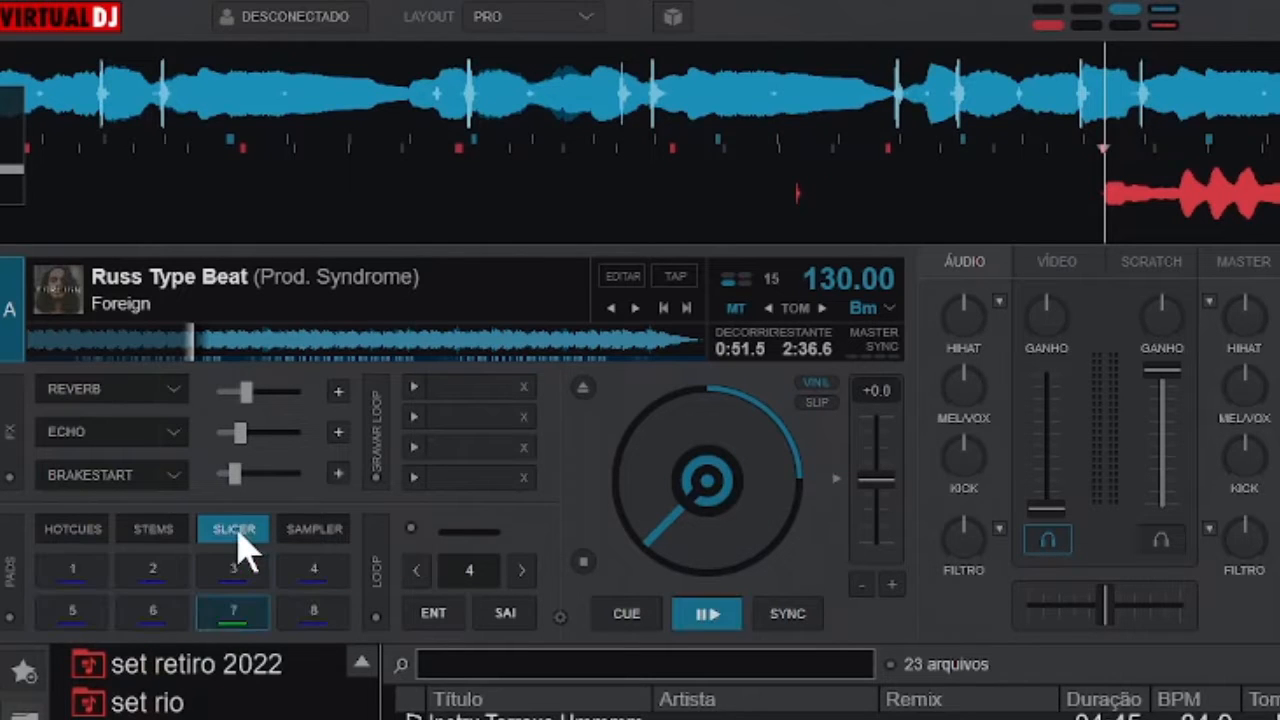
{"action": "left_click", "coordinate": [314, 530]}
{"action": "left_click", "coordinate": [73, 529]}
{"action": "left_click", "coordinate": [153, 529]}
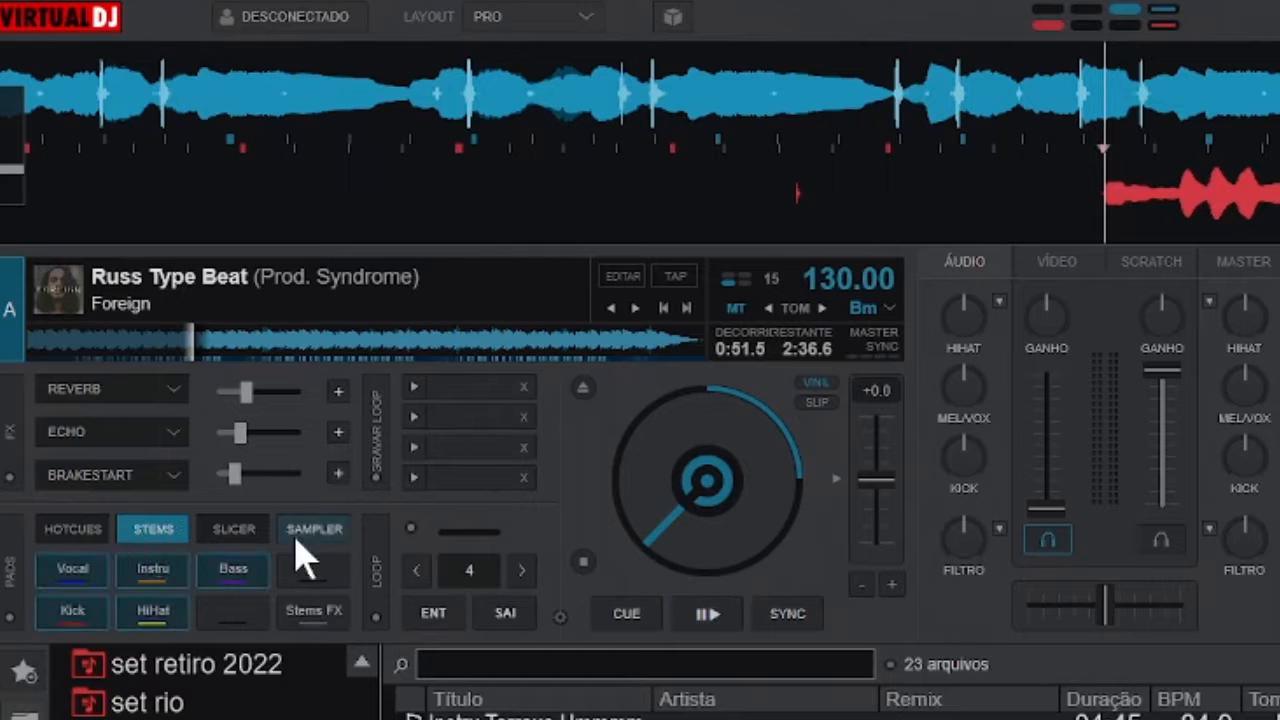
{"action": "left_click", "coordinate": [234, 529]}
{"action": "left_click", "coordinate": [314, 529]}
{"action": "left_click", "coordinate": [76, 529]}
{"action": "left_click", "coordinate": [153, 529]}
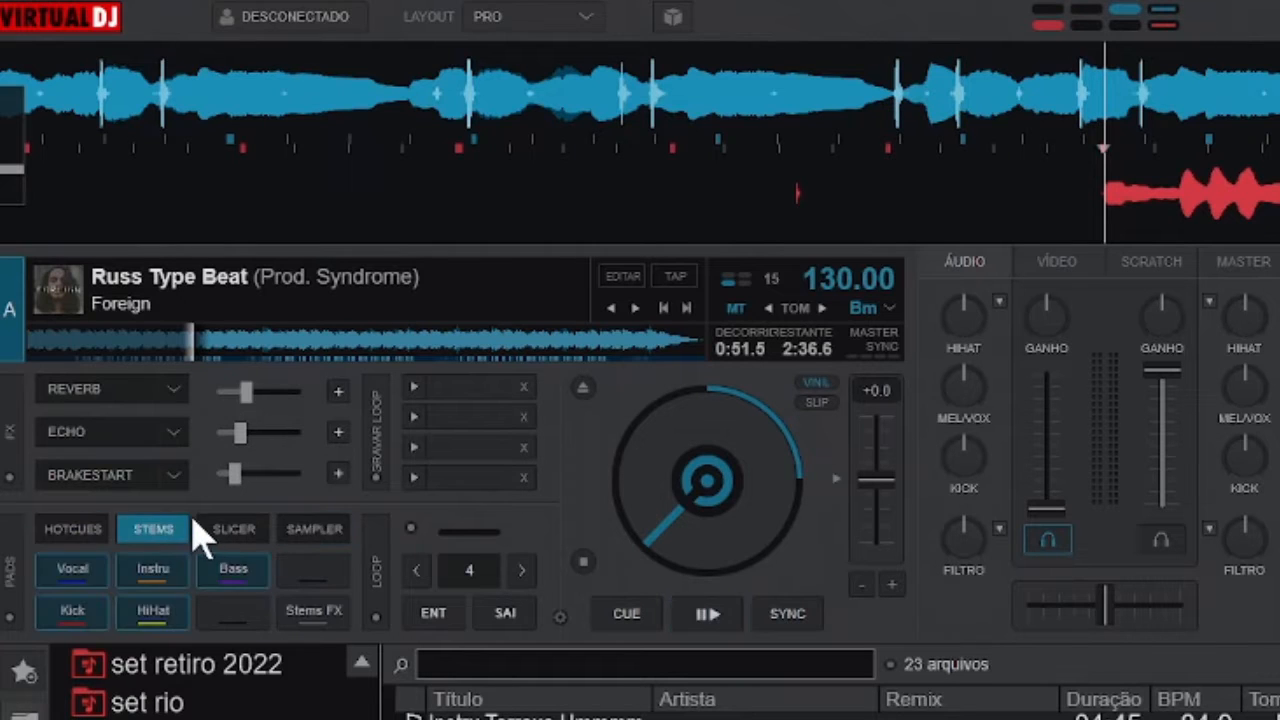
{"action": "left_click", "coordinate": [234, 529]}
{"action": "left_click", "coordinate": [314, 529]}
{"action": "left_click", "coordinate": [73, 529]}
{"action": "left_click", "coordinate": [153, 529]}
{"action": "left_click", "coordinate": [234, 529]}
{"action": "left_click", "coordinate": [314, 529]}
{"action": "left_click", "coordinate": [76, 531]}
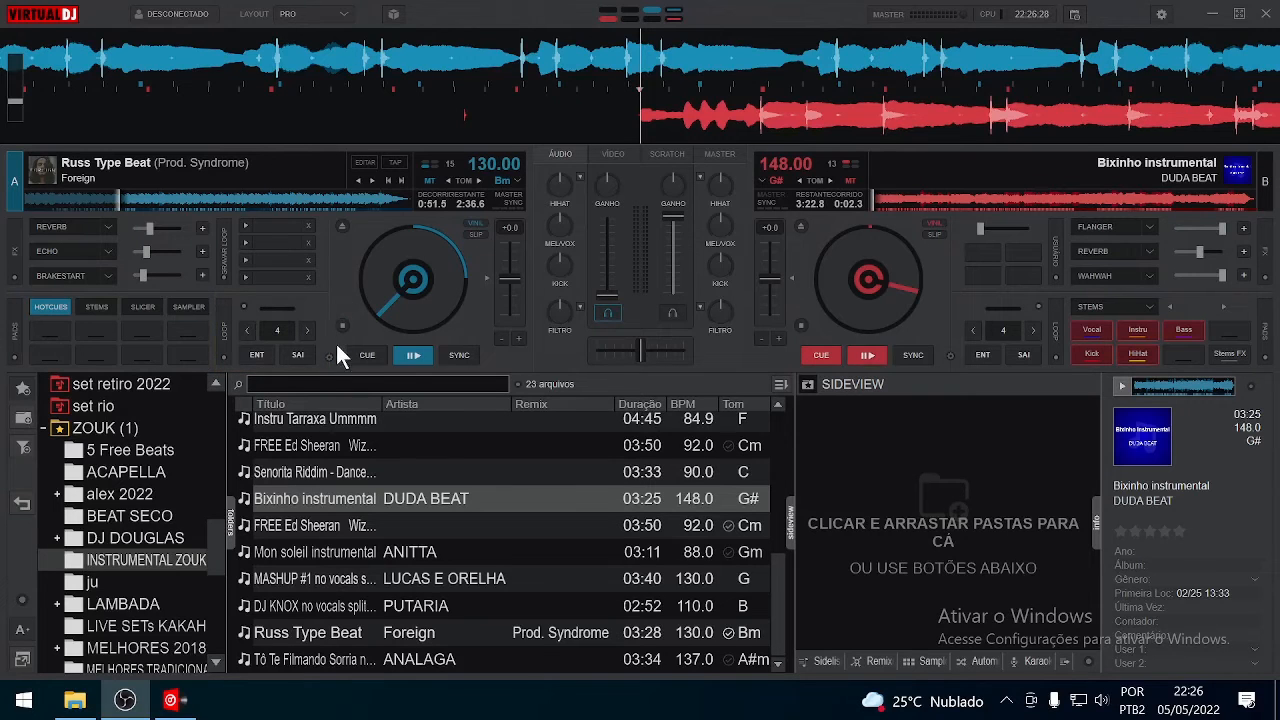
Activate a loop on deck A, try lengths up to 32 beats, and bring it to 4 beats.
{"action": "left_click", "coordinate": [279, 330]}
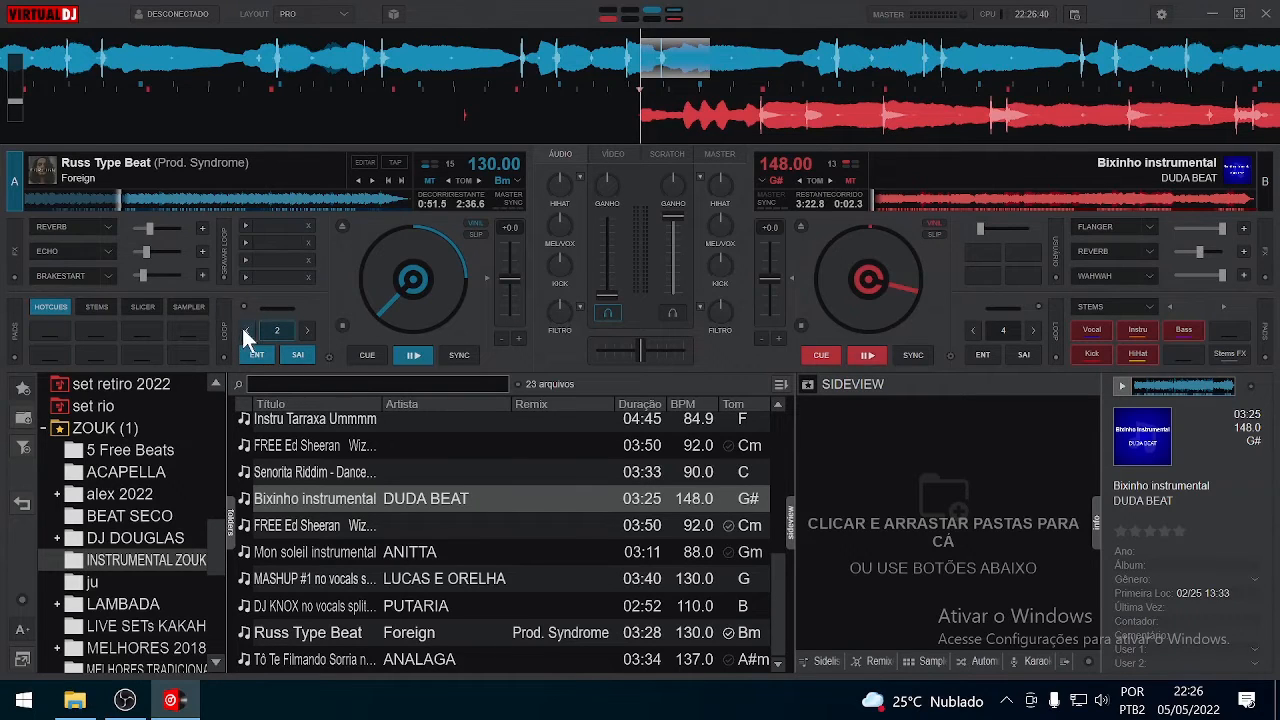
{"action": "left_click", "coordinate": [308, 331]}
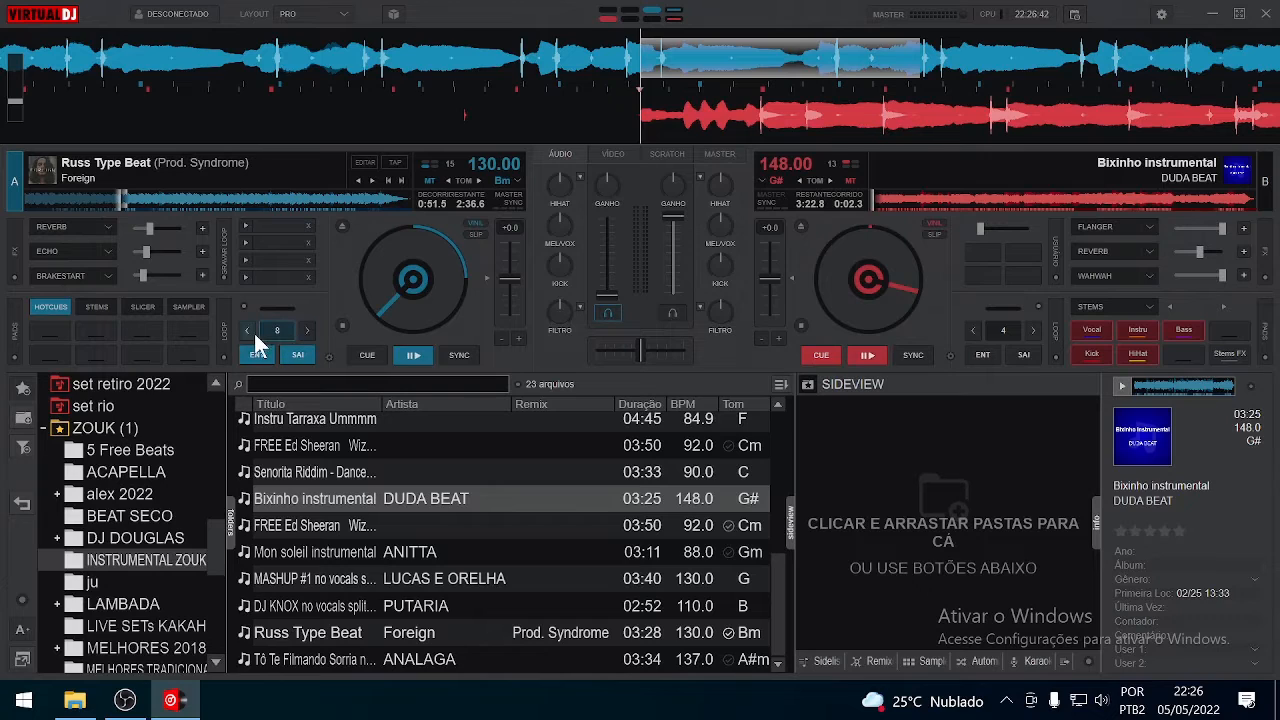
{"action": "left_click", "coordinate": [250, 332]}
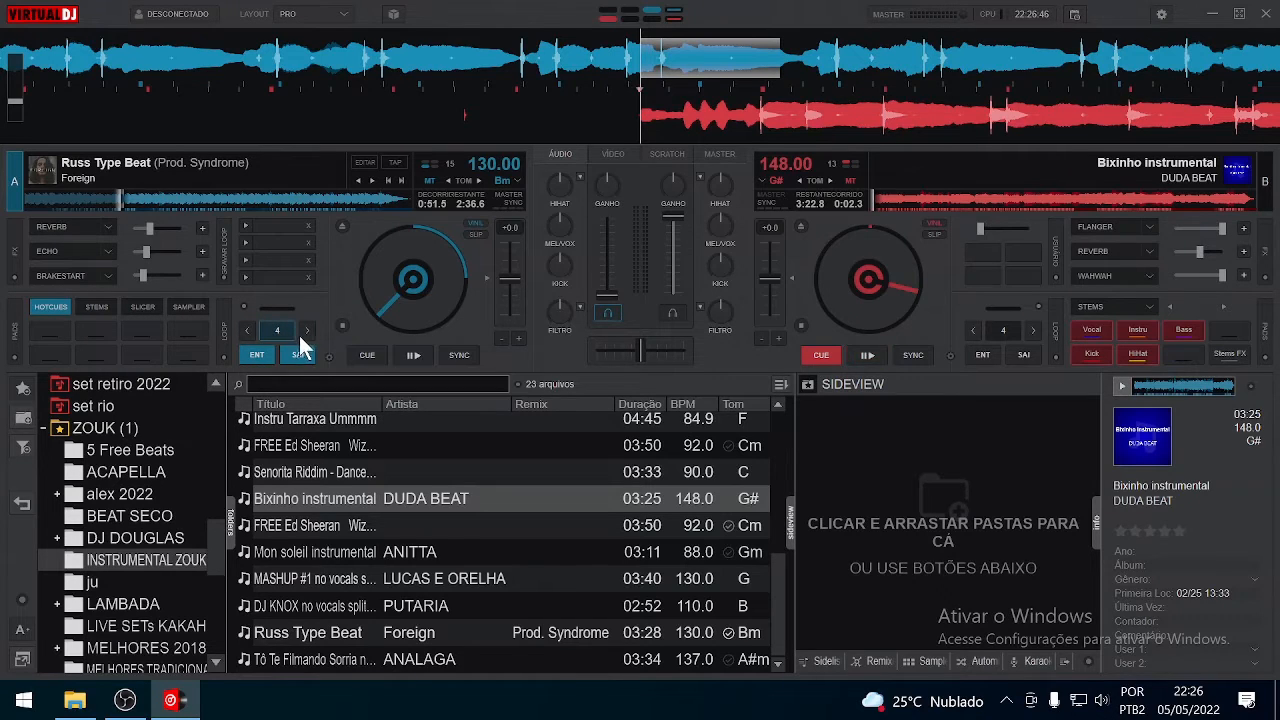
{"action": "left_click", "coordinate": [308, 333]}
{"action": "left_click", "coordinate": [308, 335]}
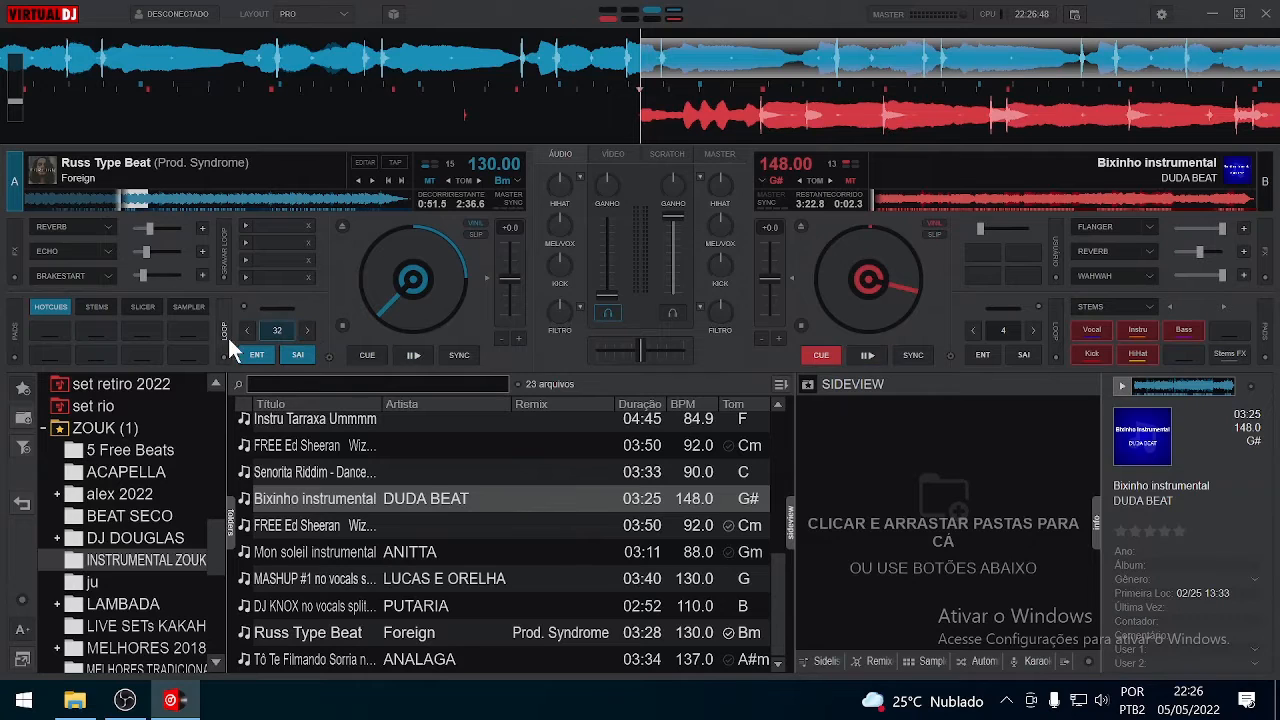
{"action": "left_click", "coordinate": [252, 331]}
{"action": "left_click", "coordinate": [252, 331]}
{"action": "left_click", "coordinate": [252, 331]}
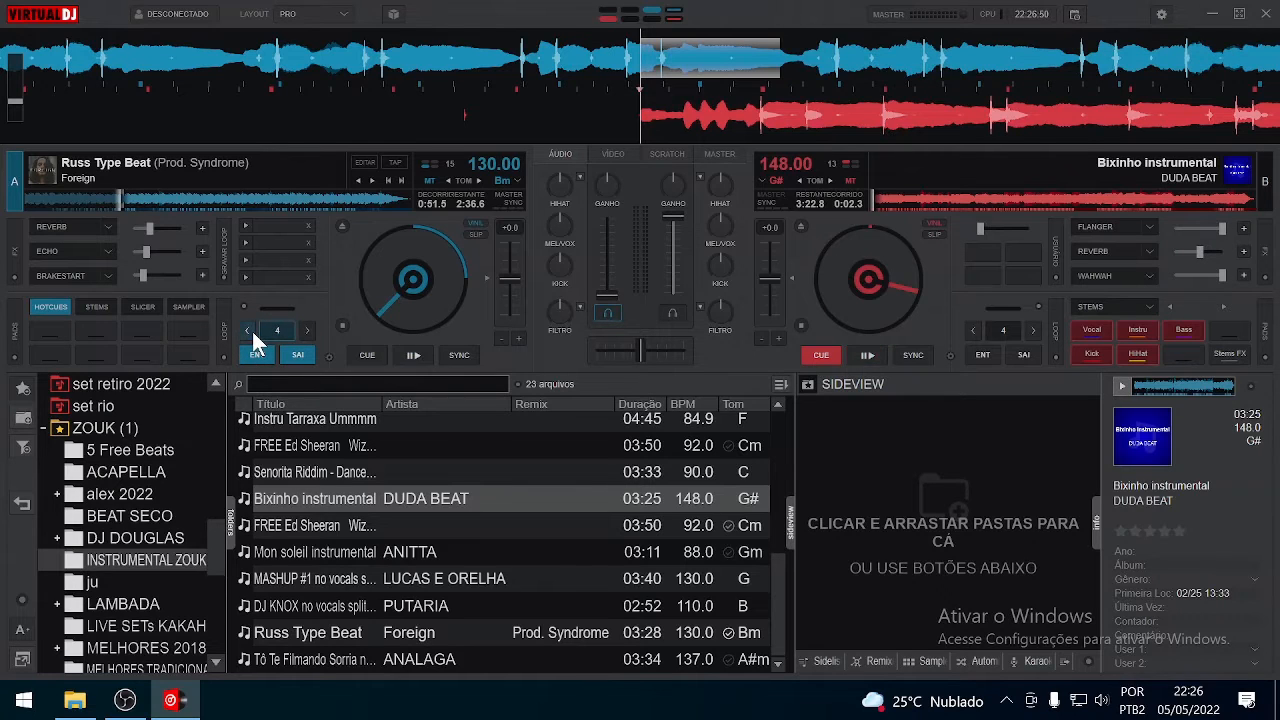
Shorten deck A's loop stepwise to 1 beat and below, and lengthen it back to 4 beats.
{"action": "left_click", "coordinate": [252, 331]}
{"action": "left_click", "coordinate": [252, 331]}
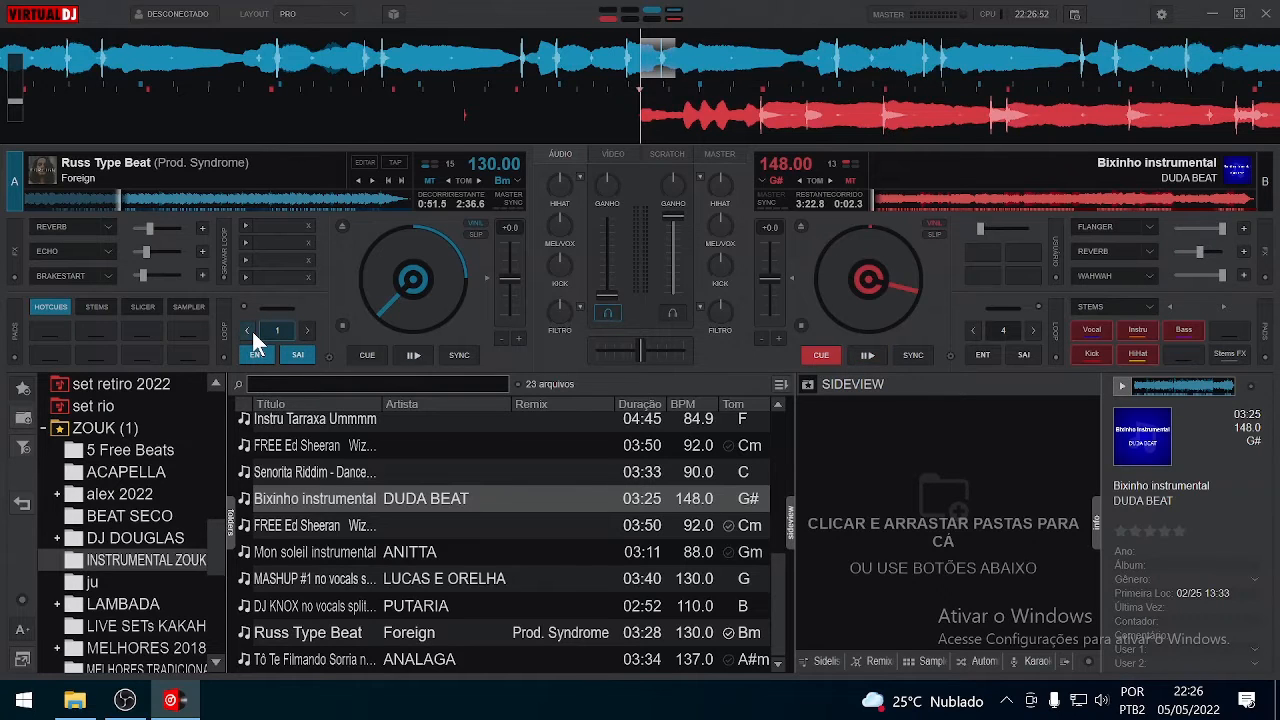
{"action": "left_click", "coordinate": [252, 331]}
{"action": "left_click", "coordinate": [252, 331]}
{"action": "left_click", "coordinate": [252, 331]}
{"action": "left_click", "coordinate": [252, 331]}
{"action": "left_click", "coordinate": [251, 328]}
{"action": "left_click", "coordinate": [308, 330]}
{"action": "left_click", "coordinate": [308, 330]}
{"action": "left_click", "coordinate": [309, 330]}
{"action": "left_click", "coordinate": [309, 330]}
{"action": "left_click", "coordinate": [309, 331]}
{"action": "left_click", "coordinate": [305, 334]}
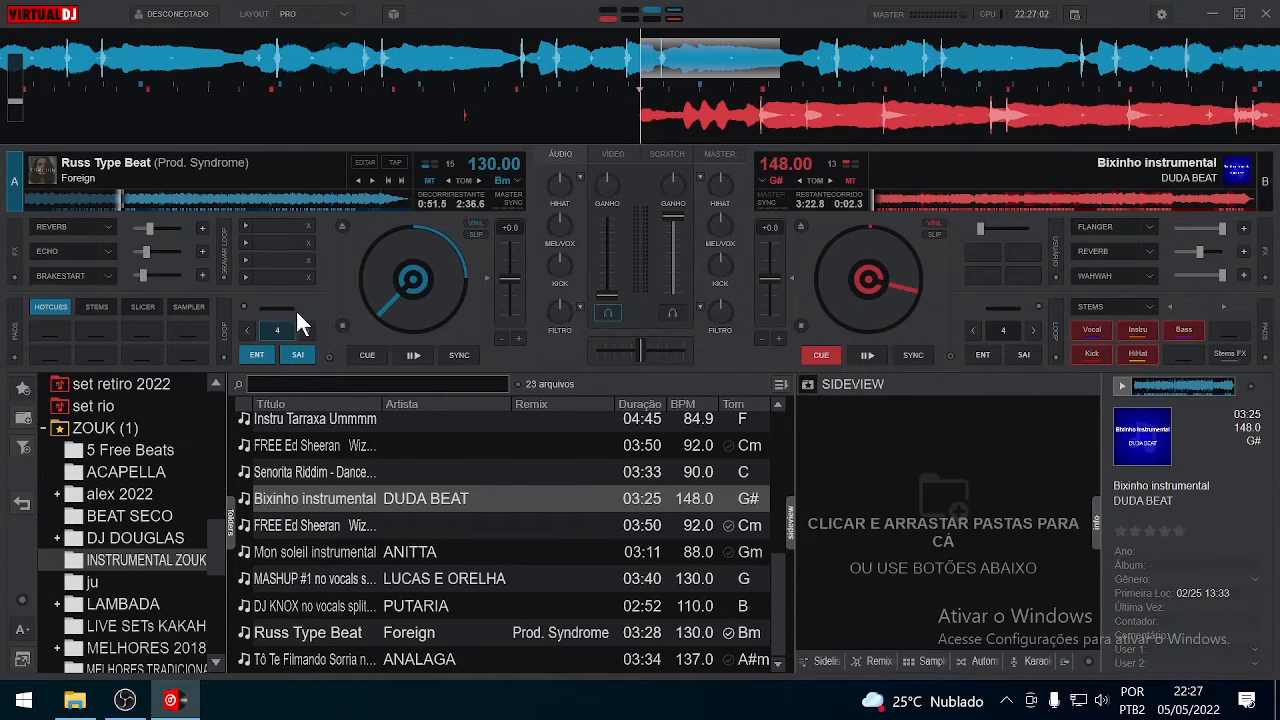
Lengthen deck A's loop to 16 beats and return it to 4 beats.
{"action": "left_click", "coordinate": [308, 331]}
{"action": "left_click", "coordinate": [308, 333]}
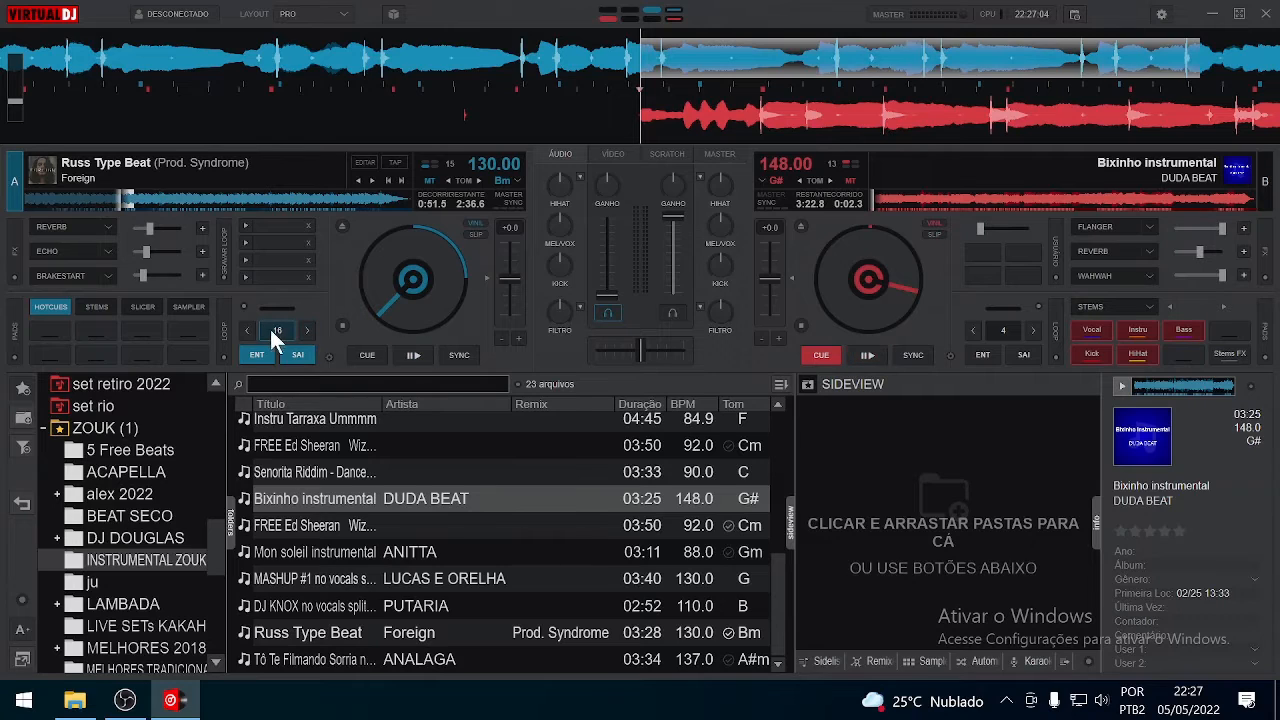
{"action": "left_click", "coordinate": [248, 331]}
{"action": "left_click", "coordinate": [248, 331]}
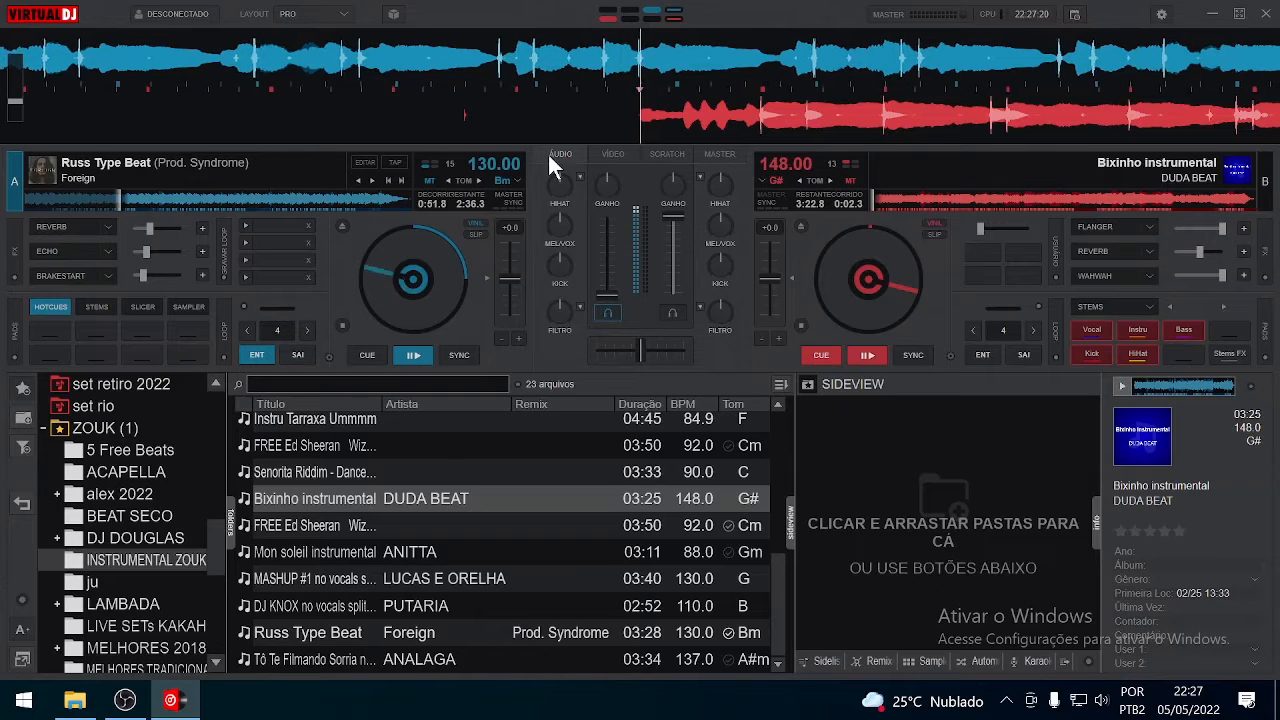
Define a manual loop of about 32 beats on deck A by marking its entry and exit points during playback.
{"action": "left_click", "coordinate": [257, 355]}
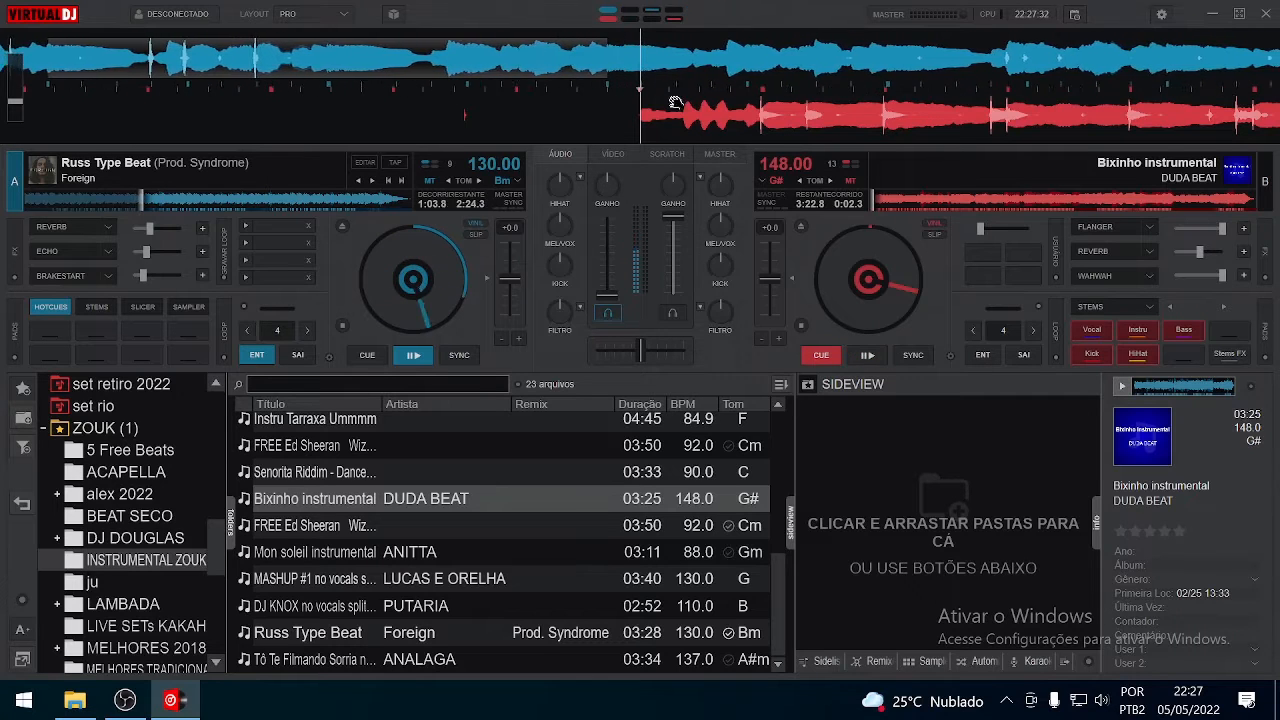
{"action": "left_click", "coordinate": [300, 354]}
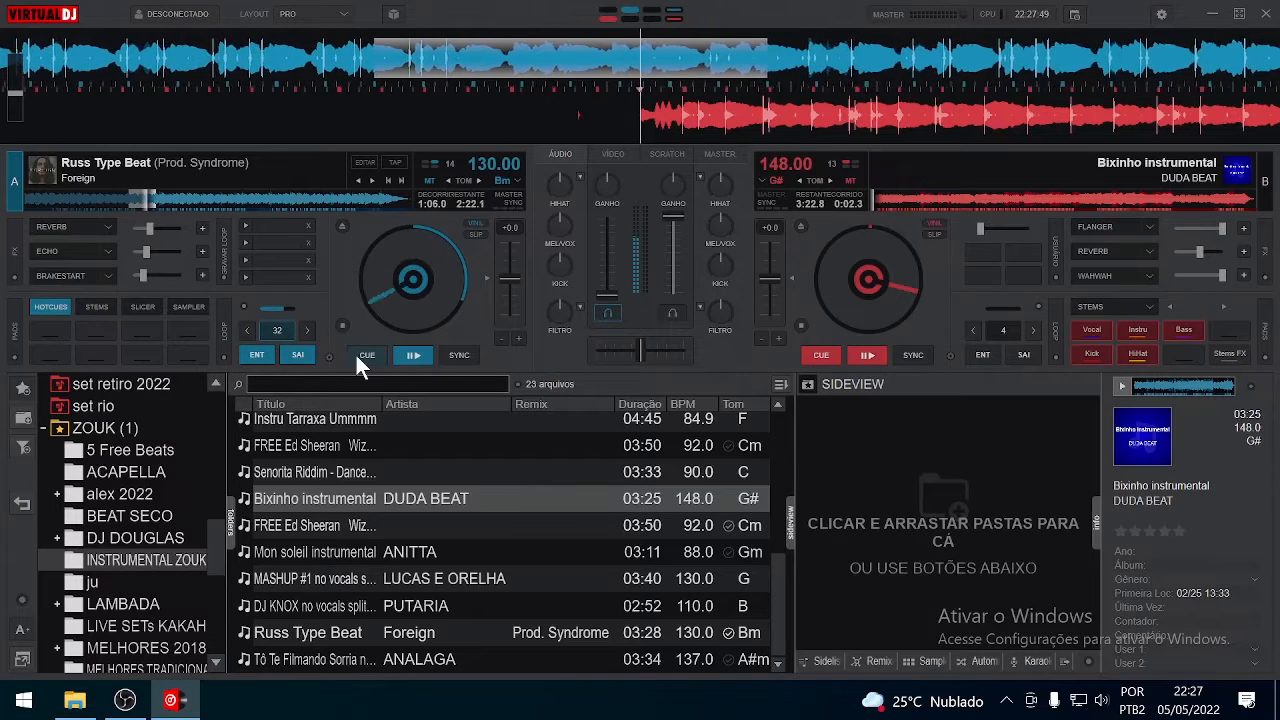
Turn off Smart Loop in deck A's loop options, and check the option list again.
{"action": "left_click", "coordinate": [245, 306]}
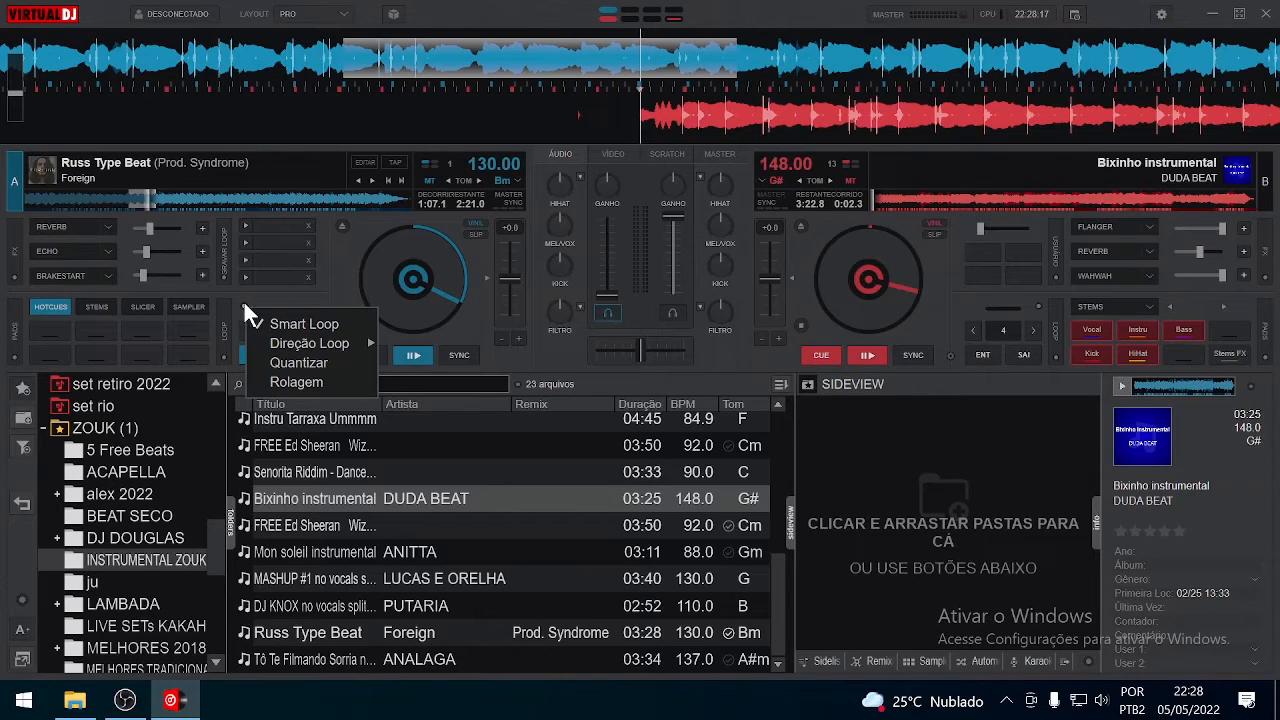
{"action": "left_click", "coordinate": [338, 325]}
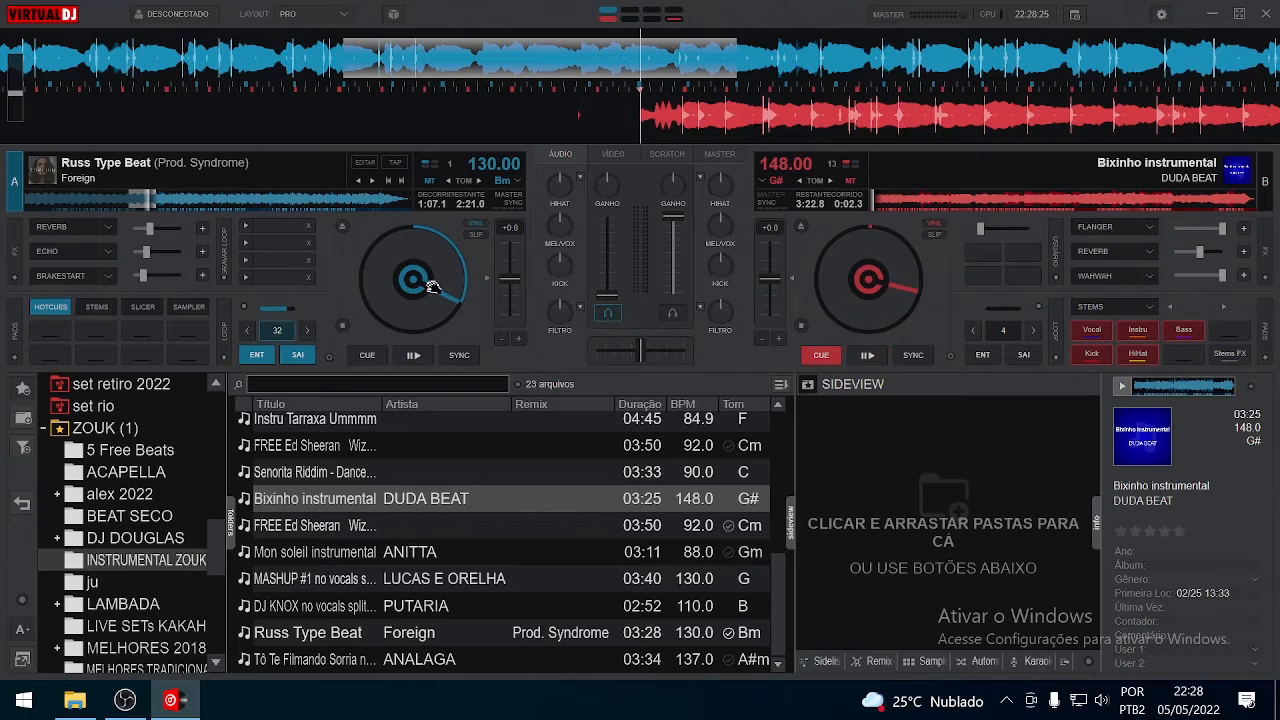
{"action": "left_click", "coordinate": [246, 304]}
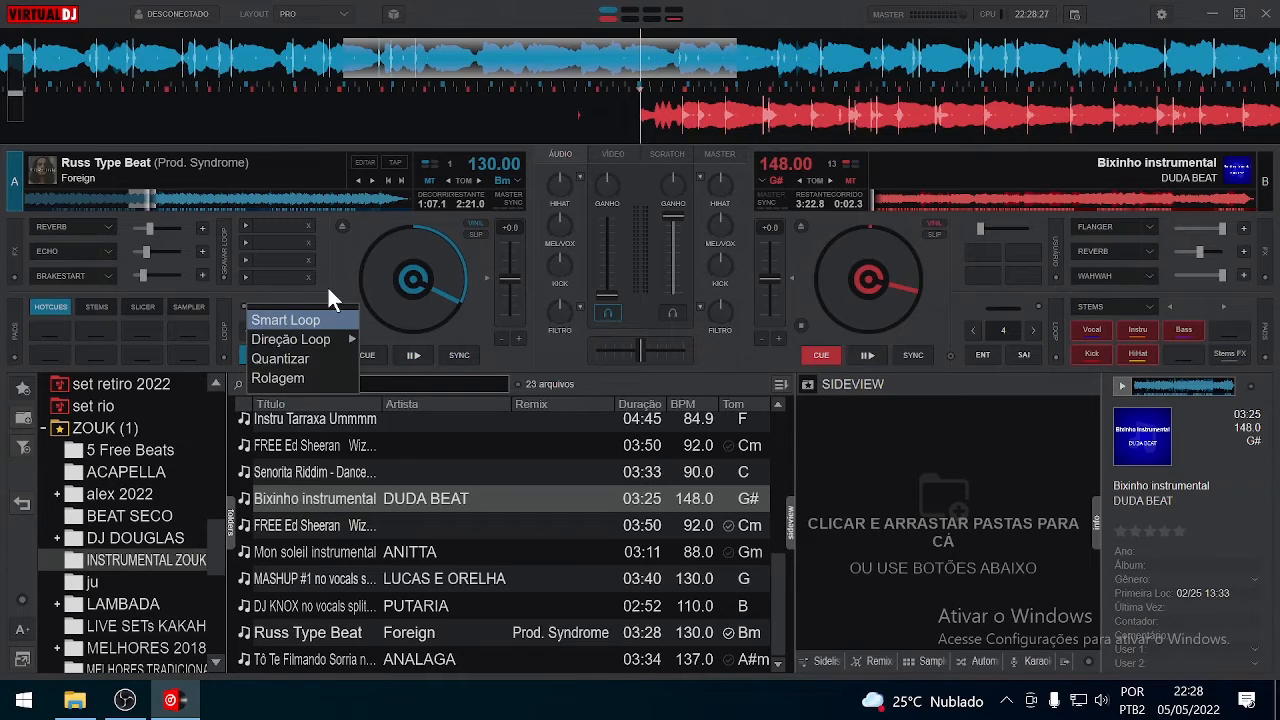
{"action": "left_click", "coordinate": [370, 283]}
Release deck A's current loop and define a new manual loop by marking its entry and exit points during playback.
{"action": "left_click", "coordinate": [277, 333]}
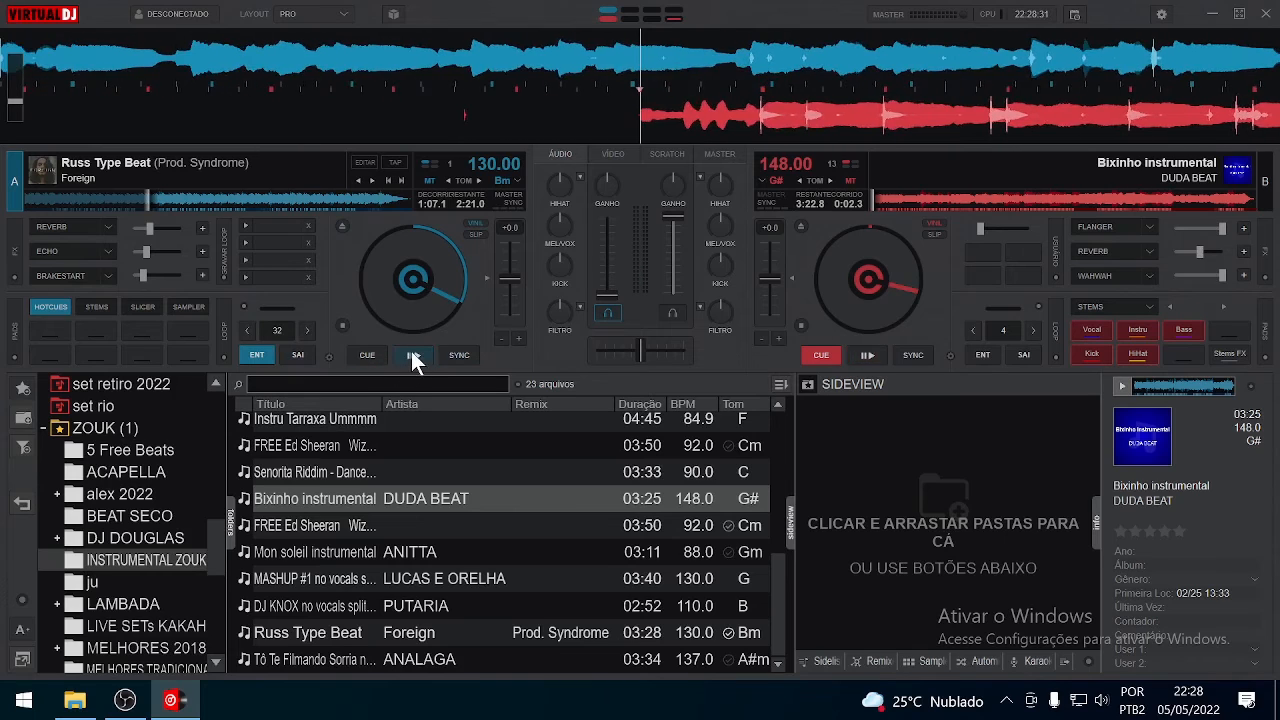
{"action": "left_click", "coordinate": [256, 355]}
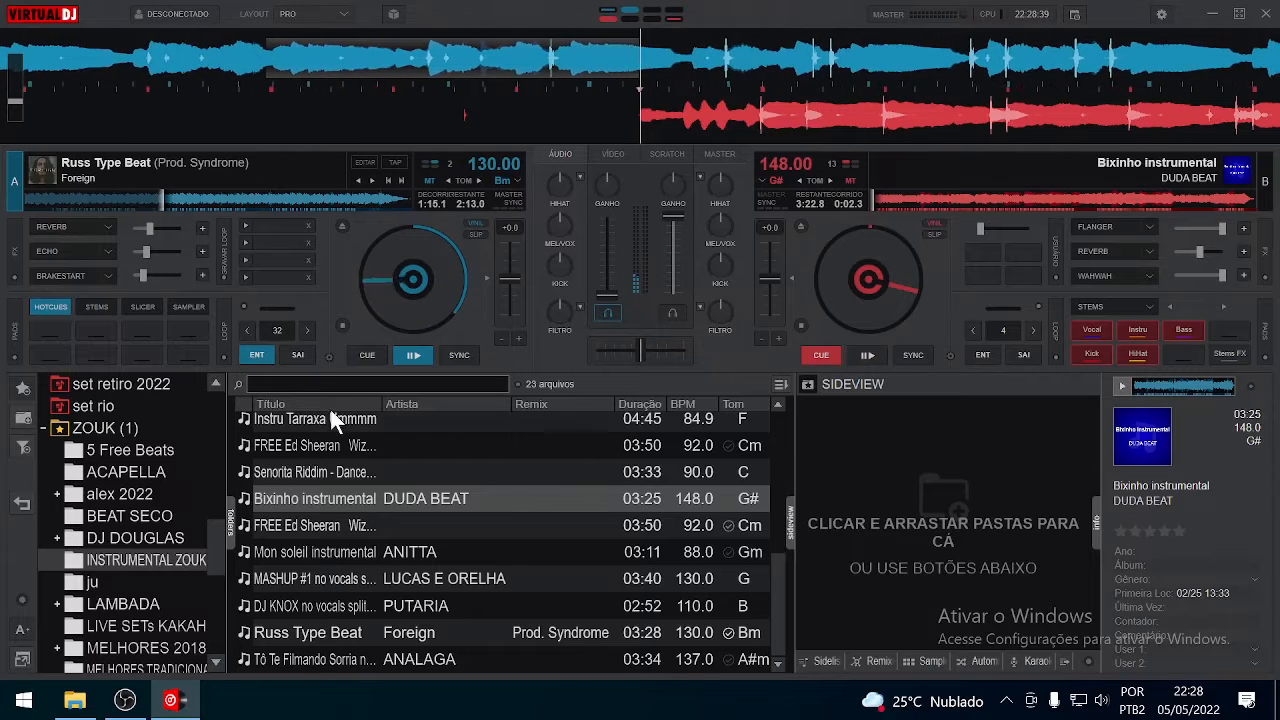
{"action": "left_click", "coordinate": [299, 353]}
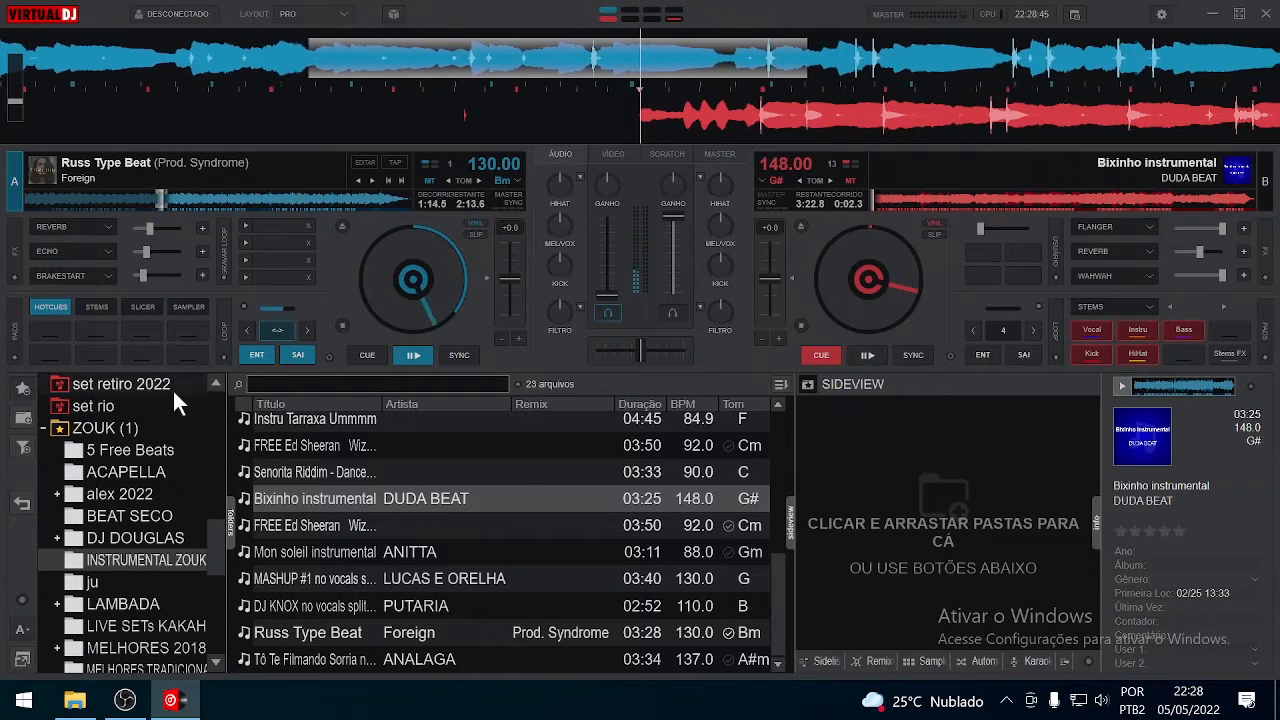
Turn Smart Loop back on in deck A's loop options, and check the option list again.
{"action": "left_click", "coordinate": [245, 304]}
{"action": "left_click", "coordinate": [279, 326]}
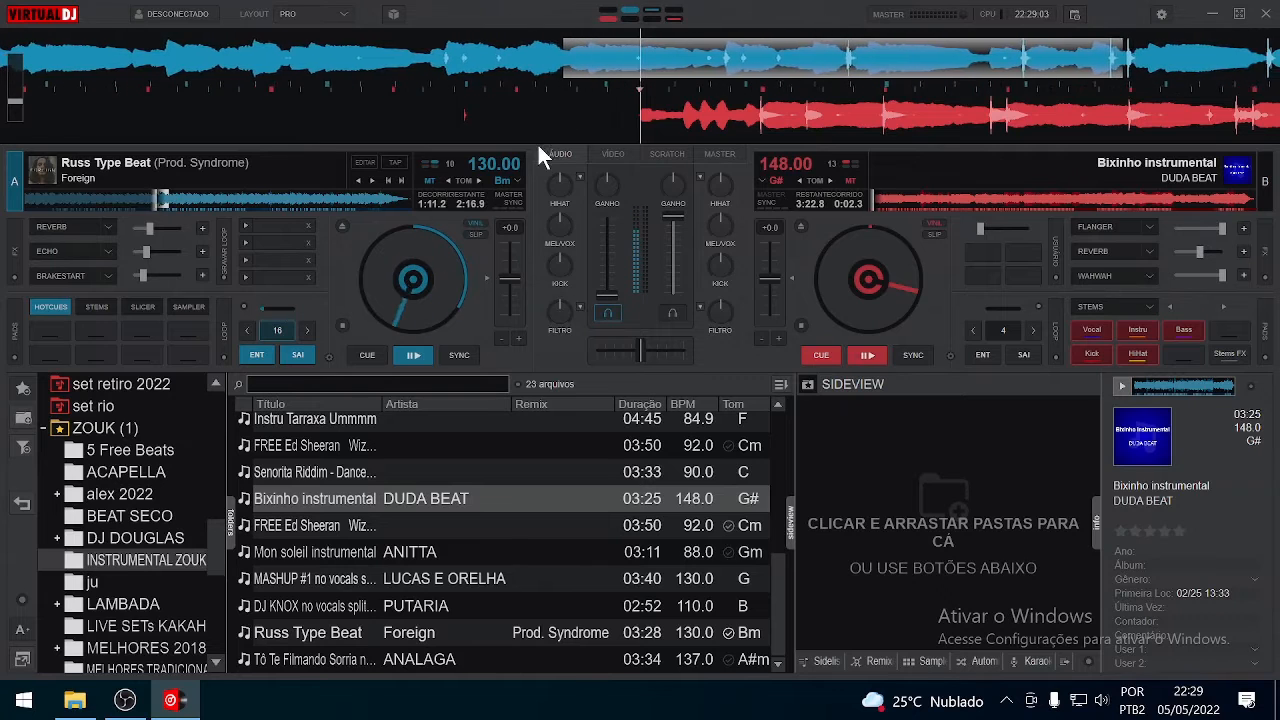
{"action": "left_click", "coordinate": [244, 306]}
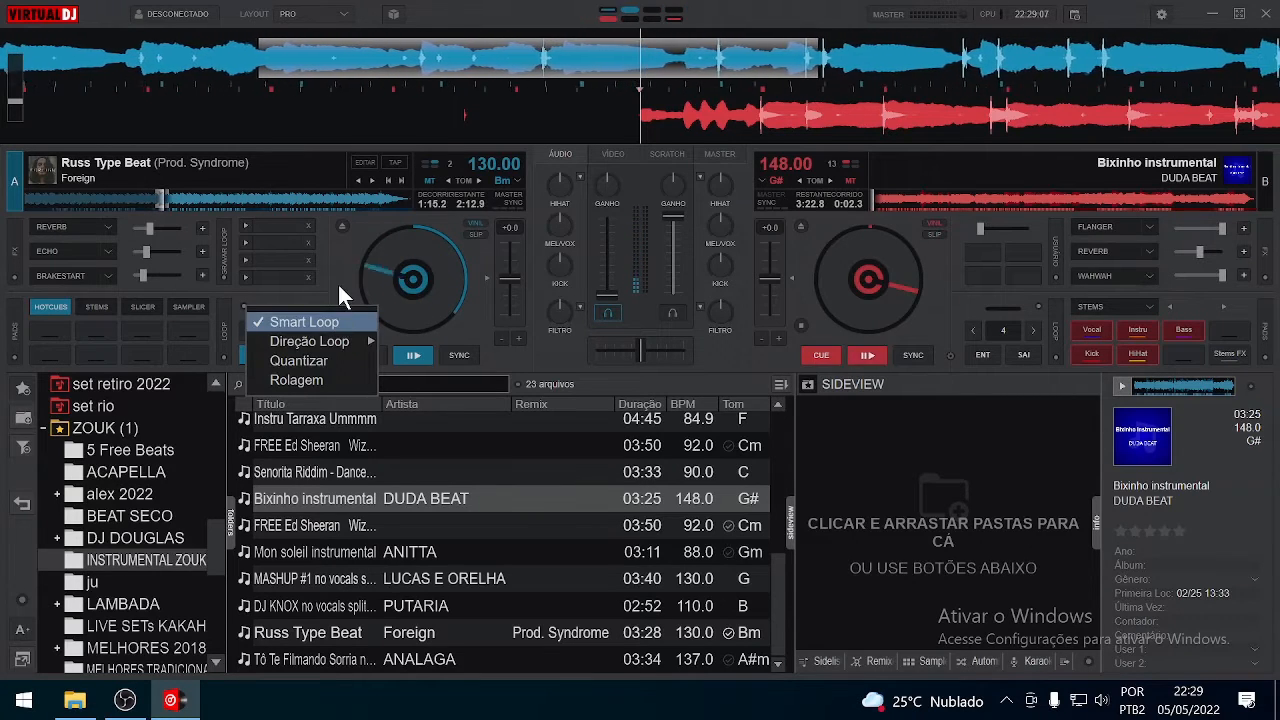
{"action": "left_click", "coordinate": [333, 279]}
Set deck A's loop direction to Adiante, and change it to Contrário.
{"action": "left_click", "coordinate": [241, 303]}
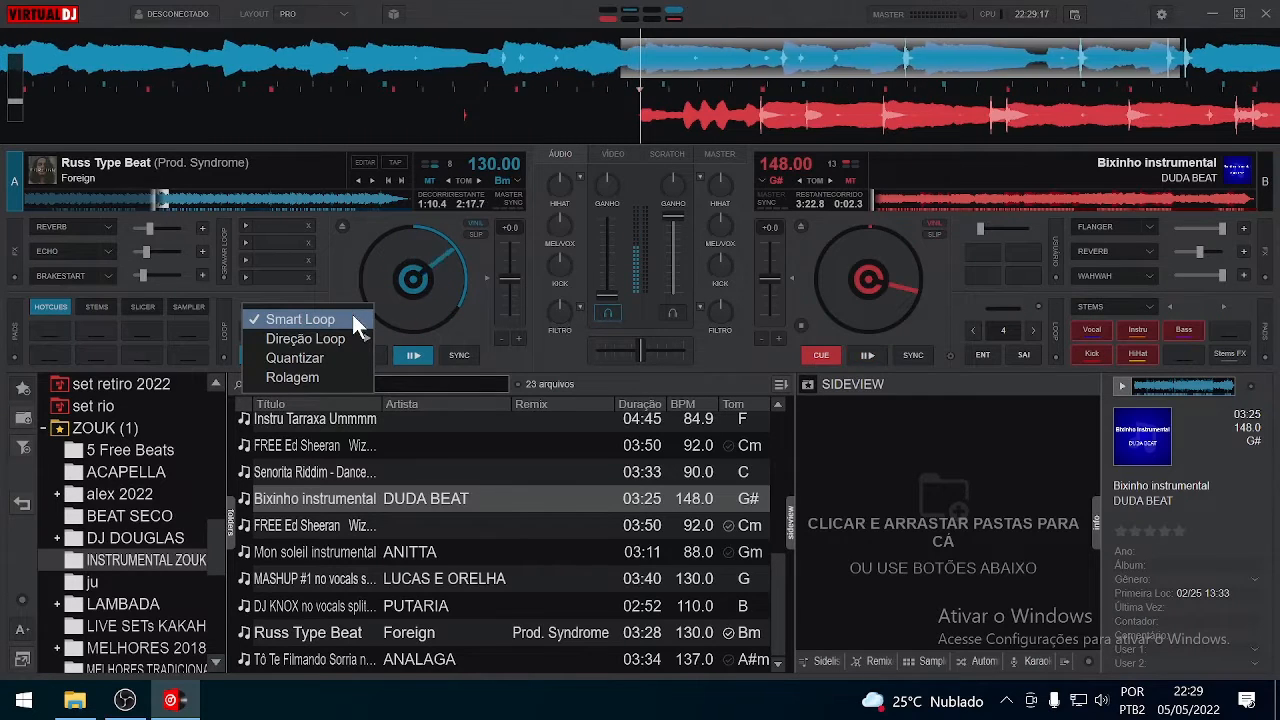
{"action": "mouse_move", "coordinate": [354, 336]}
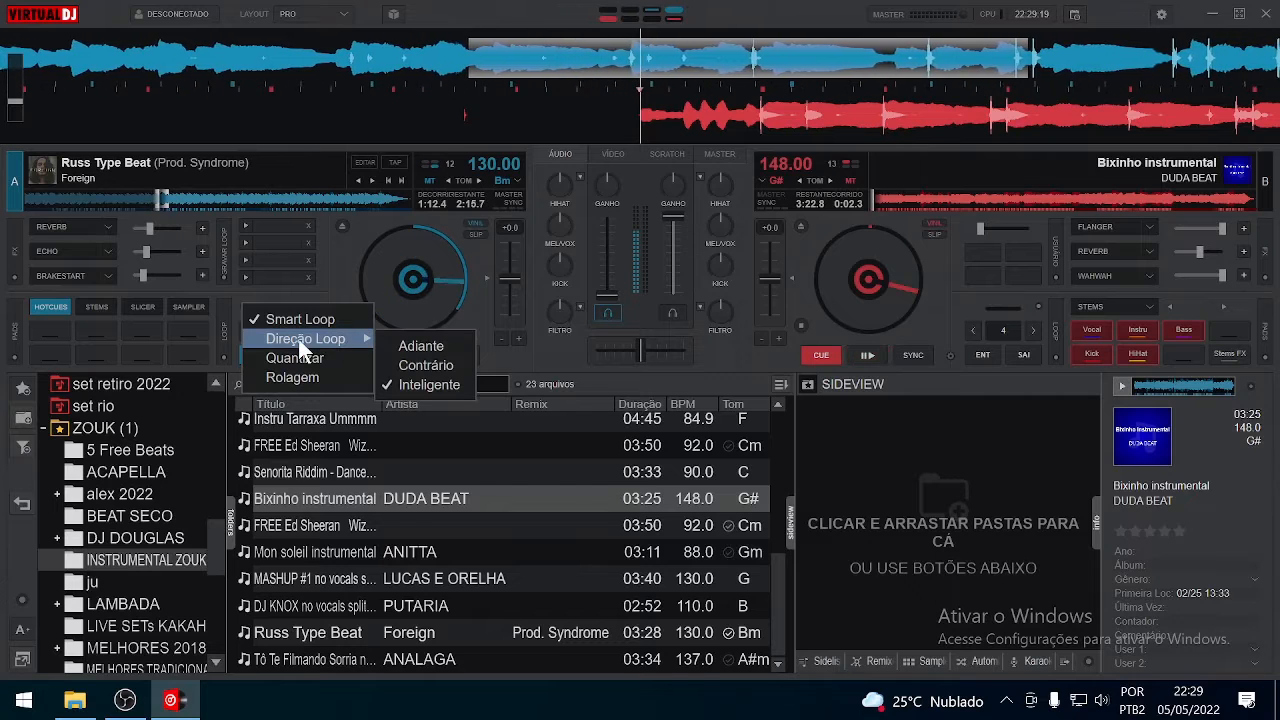
{"action": "left_click", "coordinate": [442, 347]}
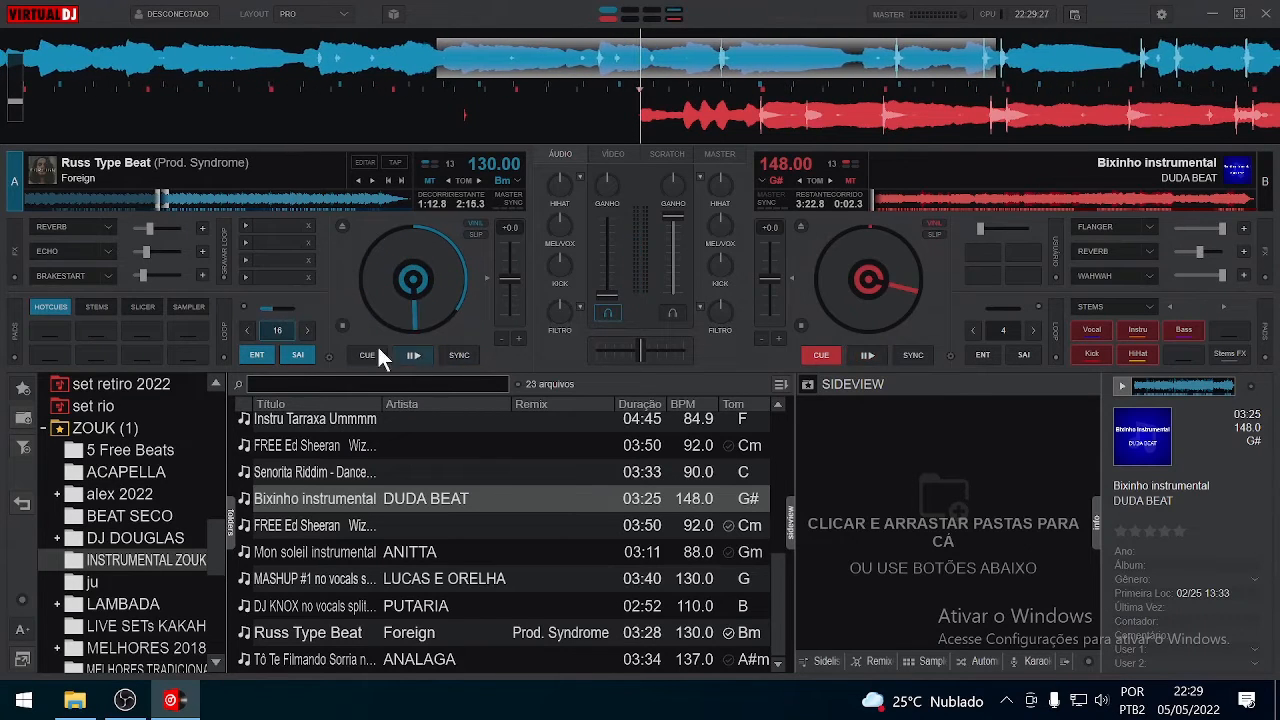
{"action": "left_click", "coordinate": [246, 305]}
{"action": "mouse_move", "coordinate": [396, 338]}
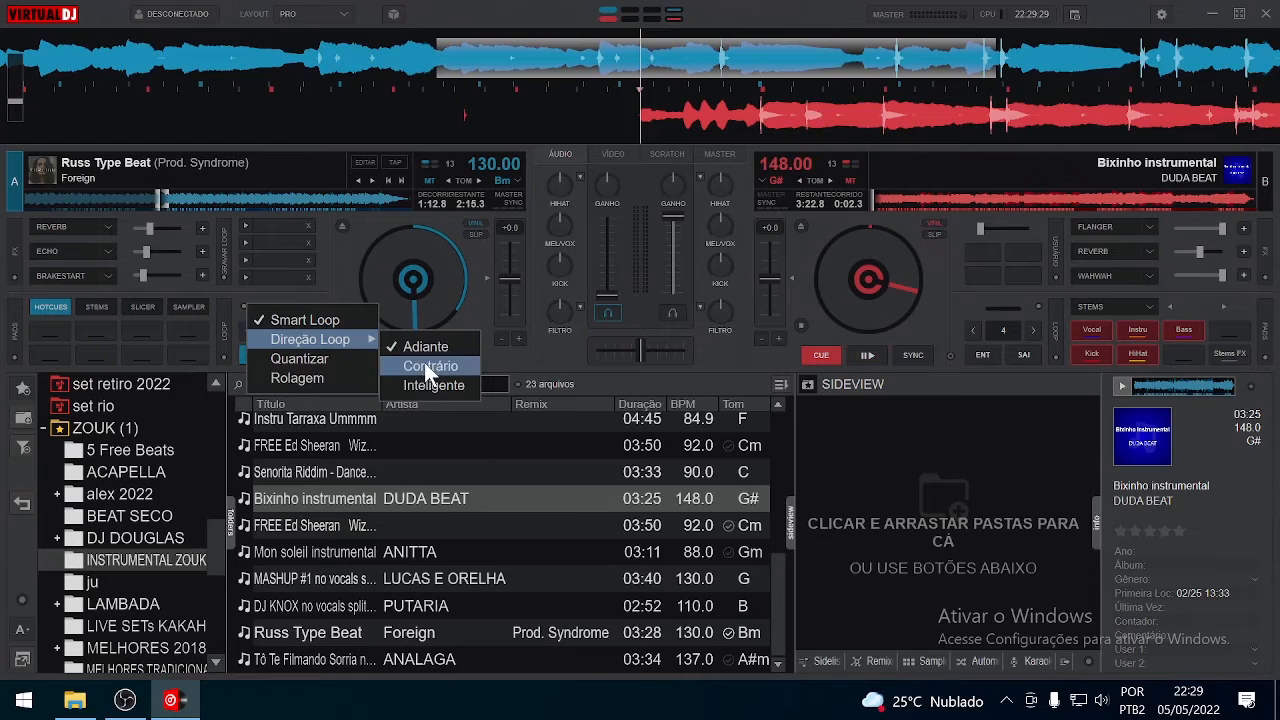
{"action": "left_click", "coordinate": [425, 365]}
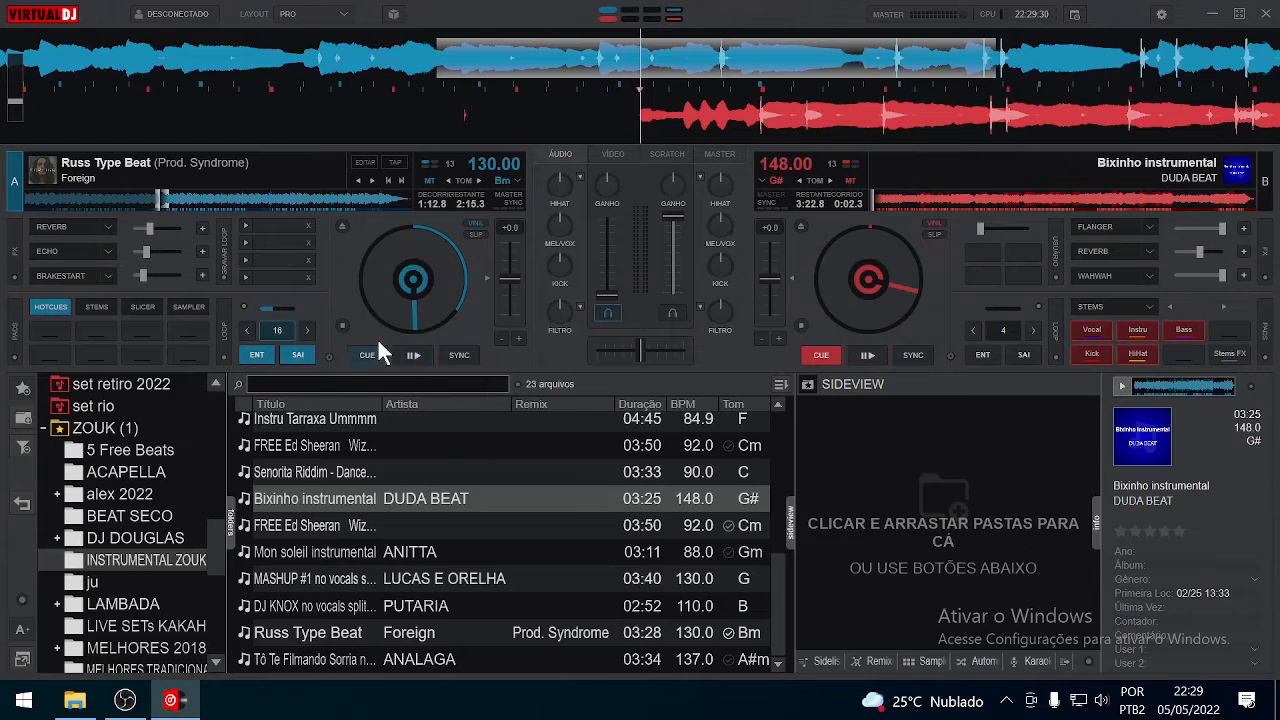
Release deck A's loop, store Cue 1 at the current position and Cue 2 further along the track, and return near Cue 1.
{"action": "left_click", "coordinate": [270, 333]}
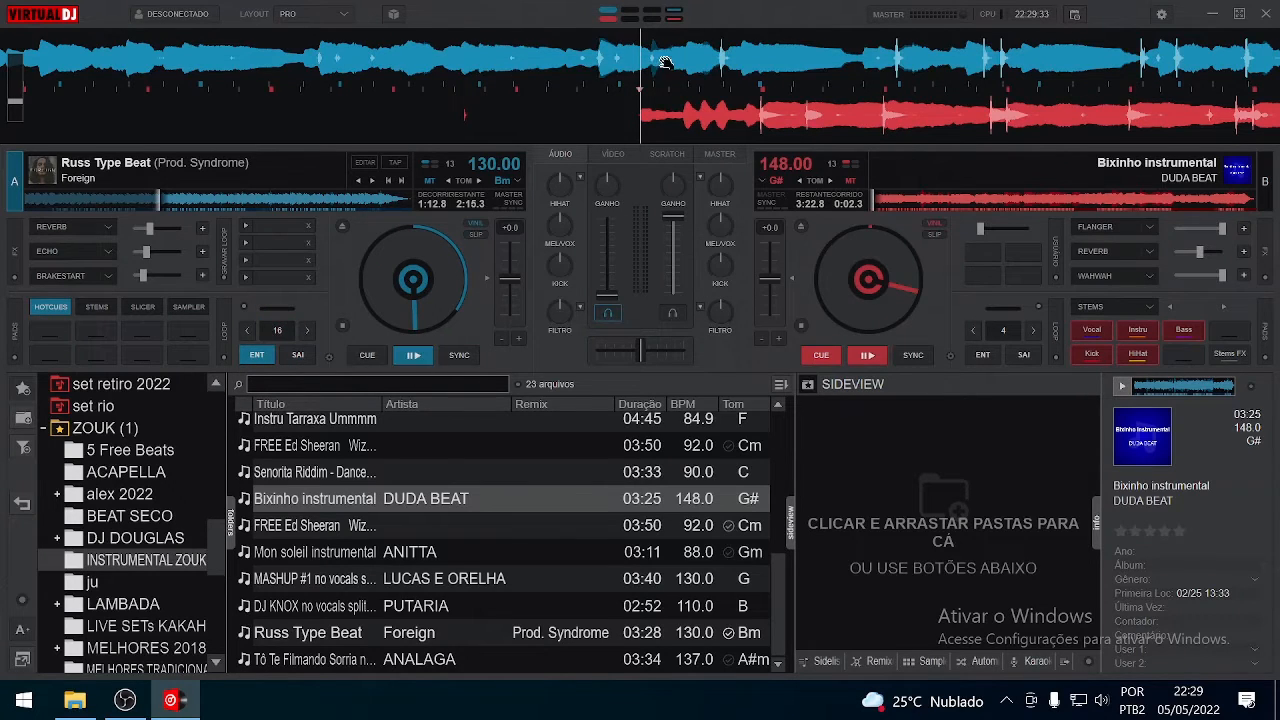
{"action": "left_click", "coordinate": [53, 333]}
{"action": "left_click_drag", "start_coordinate": [840, 56], "coordinate": [290, 93]}
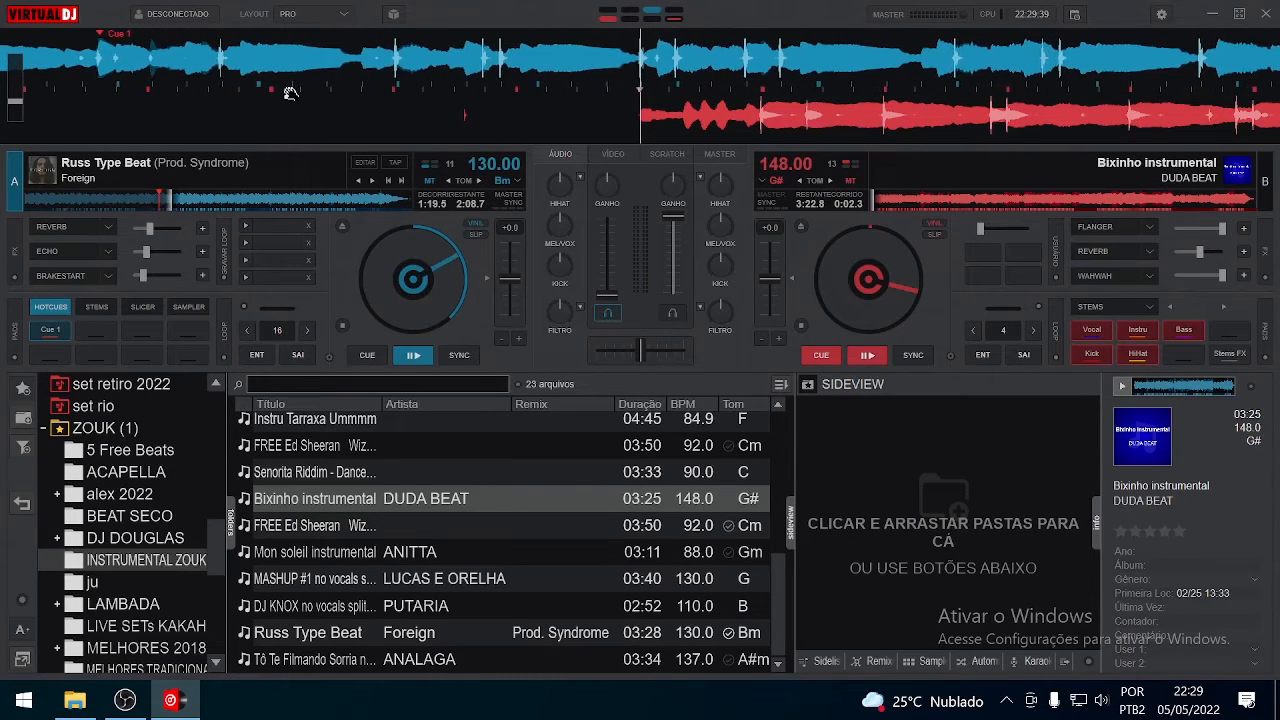
{"action": "left_click", "coordinate": [96, 331]}
{"action": "left_click_drag", "start_coordinate": [354, 64], "coordinate": [880, 56]}
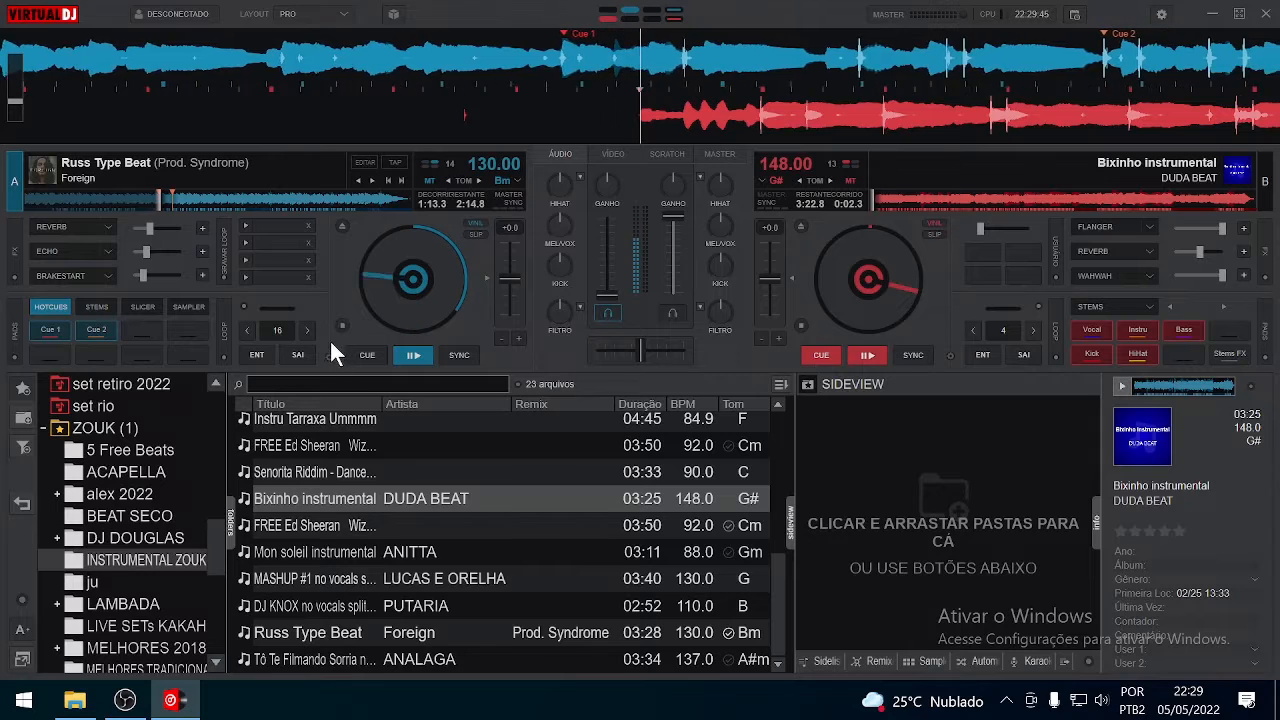
Start an 8-beat loop on deck A and choose the forward loop direction in the loop direction dialog.
{"action": "left_click", "coordinate": [248, 330]}
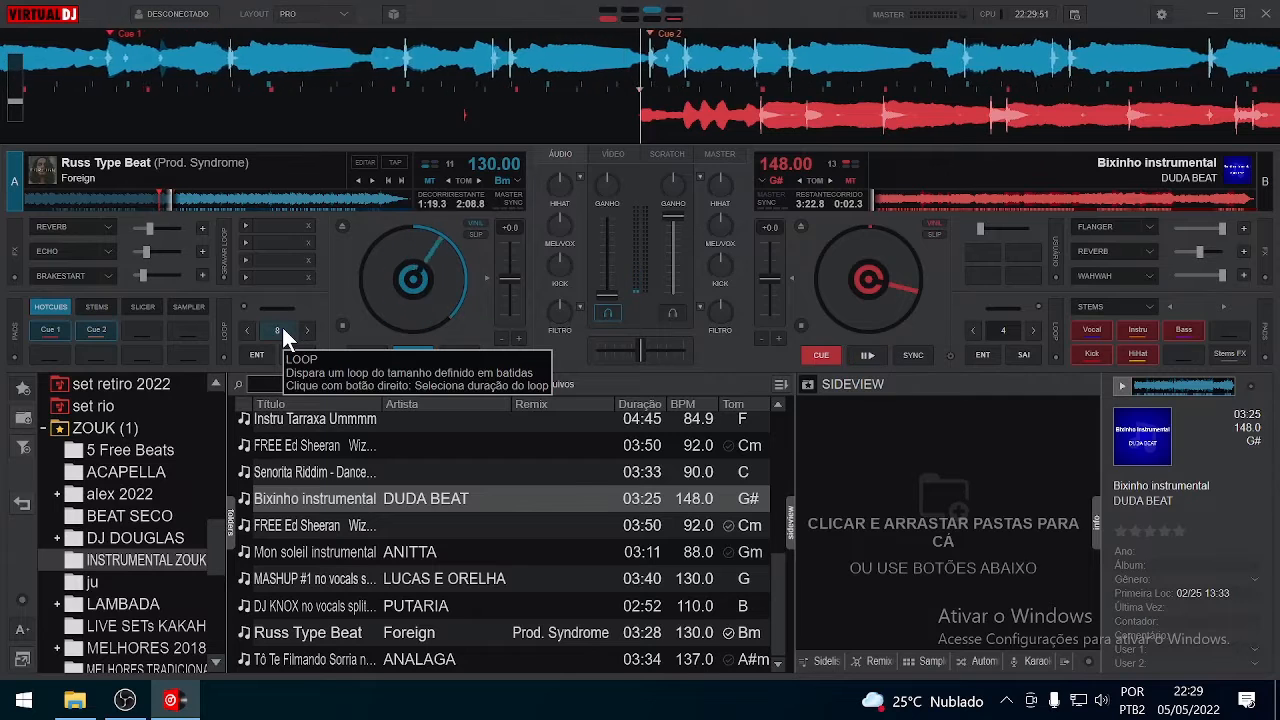
{"action": "left_click", "coordinate": [280, 332]}
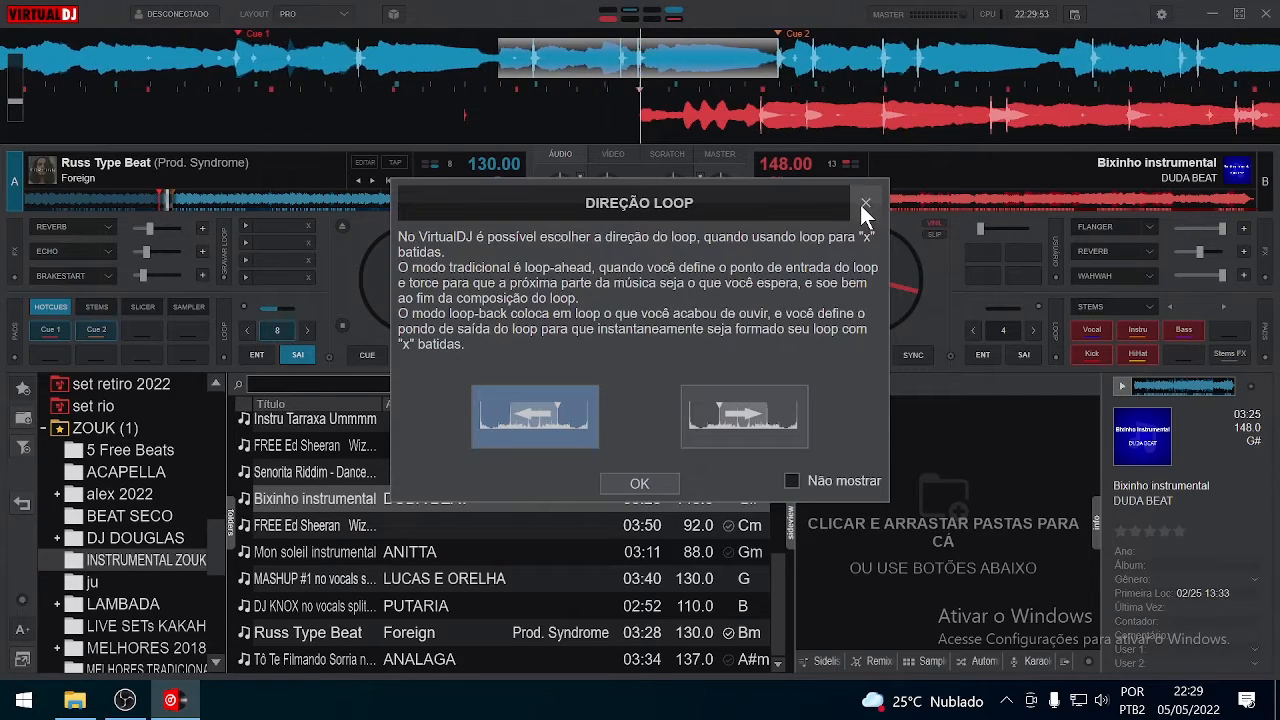
{"action": "left_click", "coordinate": [718, 417]}
{"action": "left_click", "coordinate": [640, 483]}
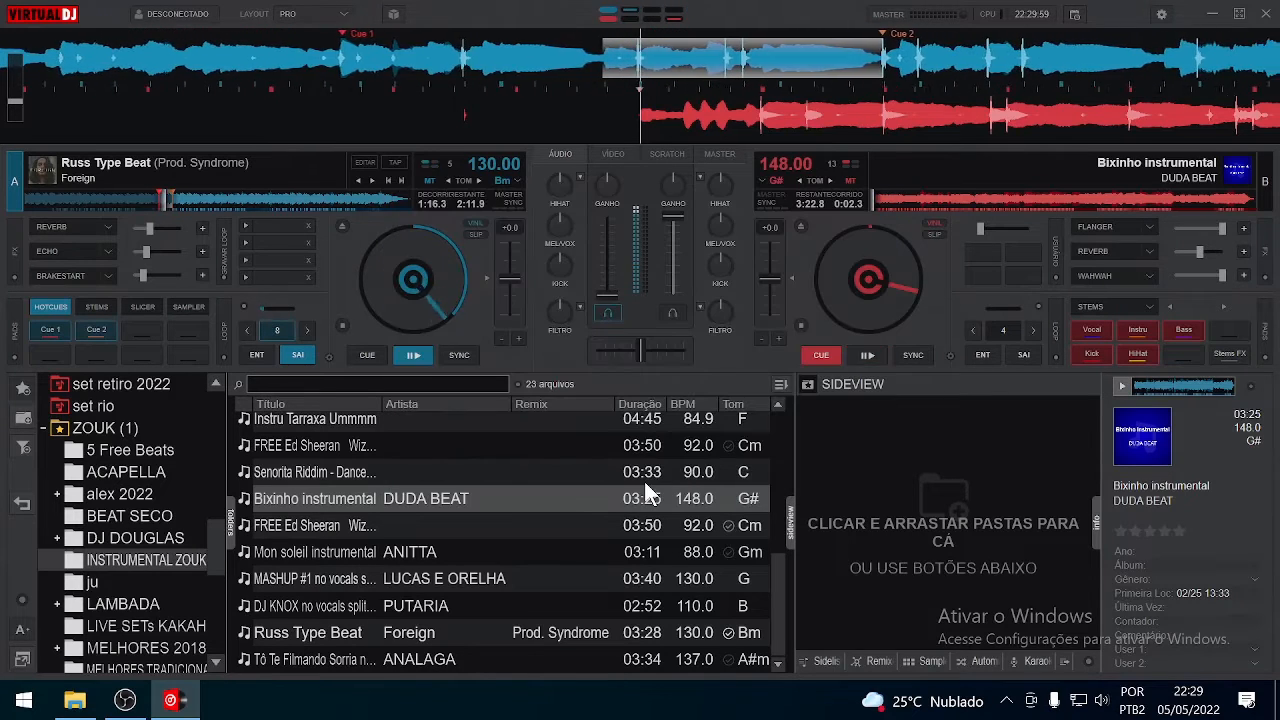
Switch deck A's 8-beat loop off and on repeatedly during playback to demonstrate the forward direction.
{"action": "left_click", "coordinate": [279, 332]}
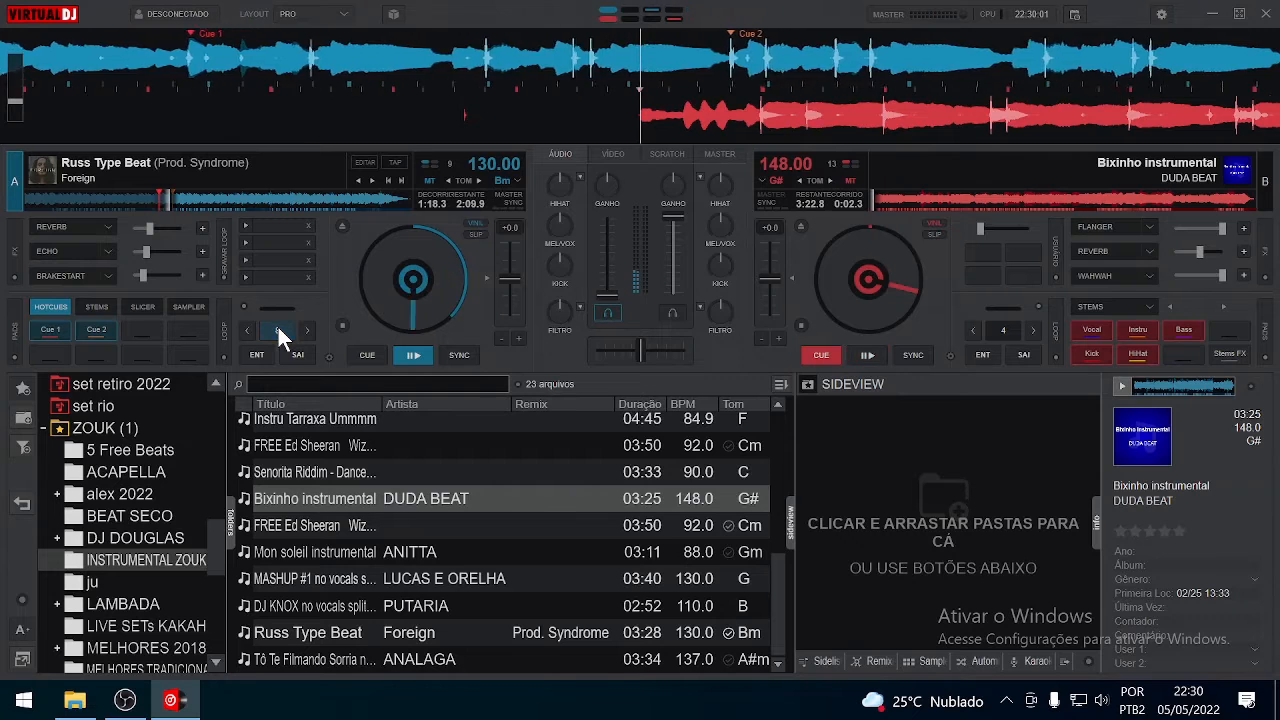
{"action": "left_click", "coordinate": [279, 332]}
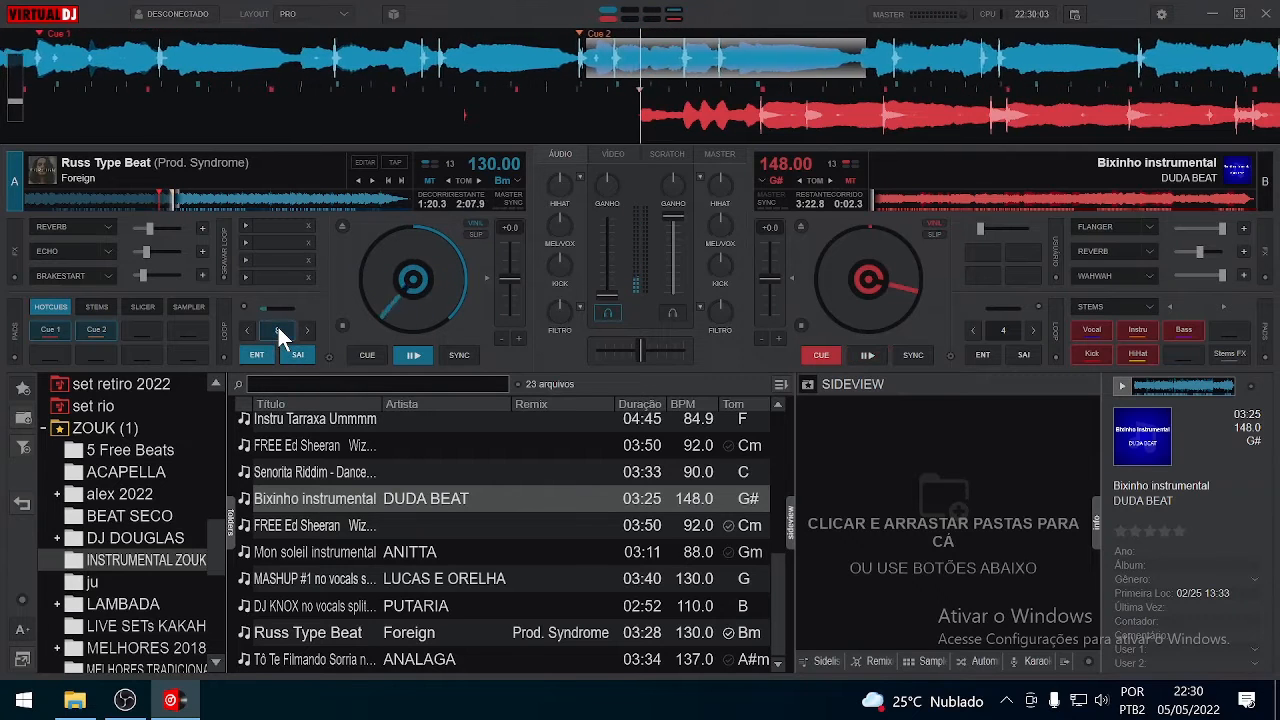
{"action": "left_click", "coordinate": [279, 332]}
{"action": "left_click", "coordinate": [279, 332]}
{"action": "left_click", "coordinate": [279, 332]}
{"action": "left_click", "coordinate": [279, 332]}
{"action": "left_click", "coordinate": [279, 332]}
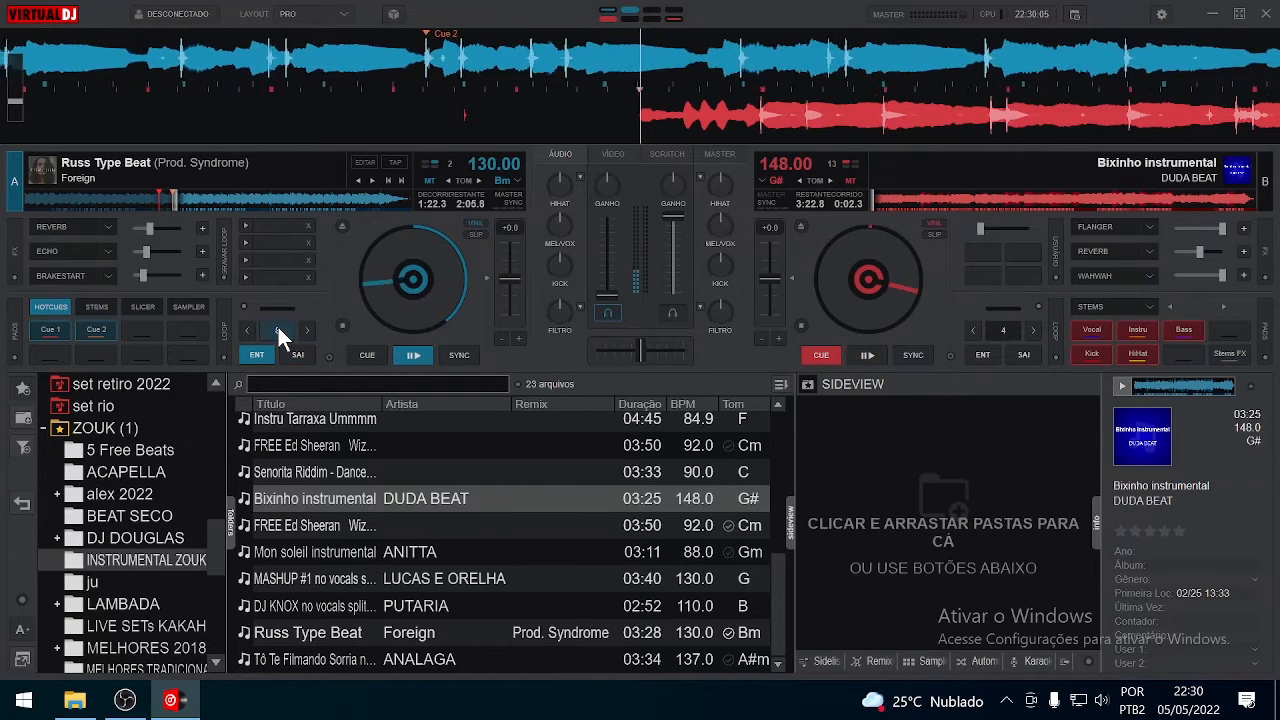
{"action": "left_click", "coordinate": [279, 332]}
{"action": "left_click", "coordinate": [279, 332]}
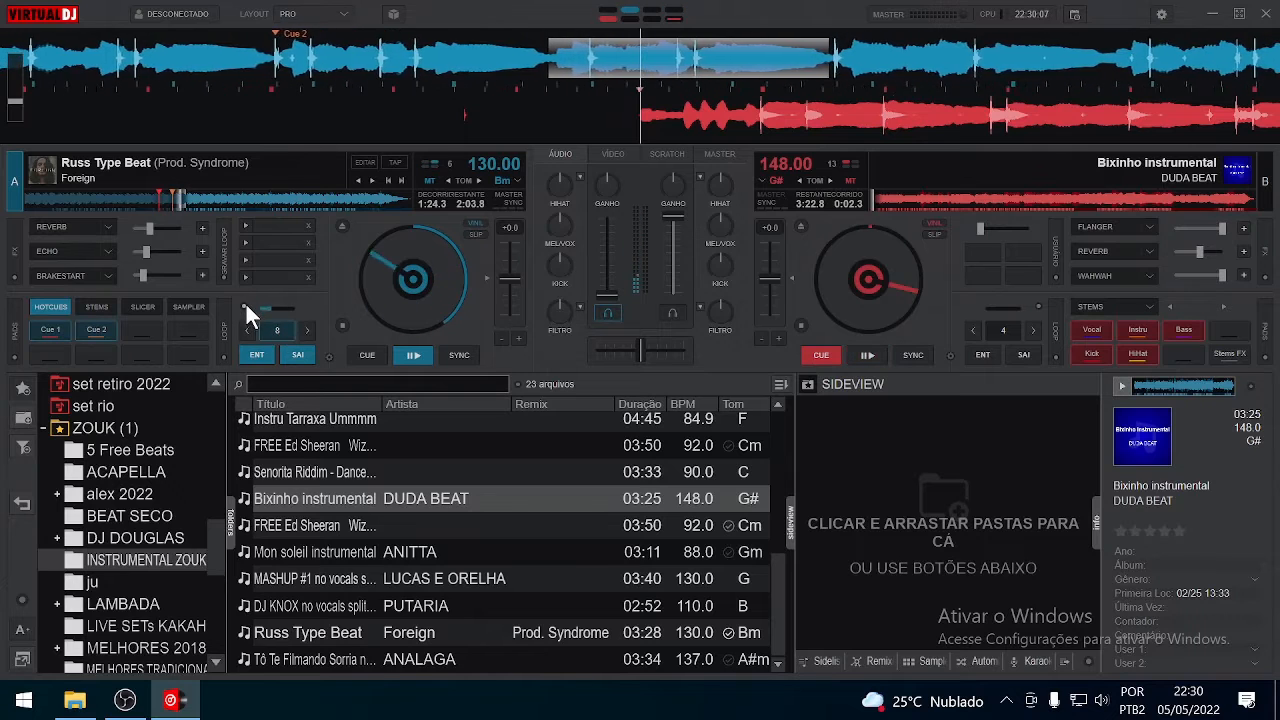
Set deck A's loop direction to Contrário, and restart the 8-beat loop to demonstrate it.
{"action": "left_click", "coordinate": [246, 304]}
{"action": "mouse_move", "coordinate": [302, 341]}
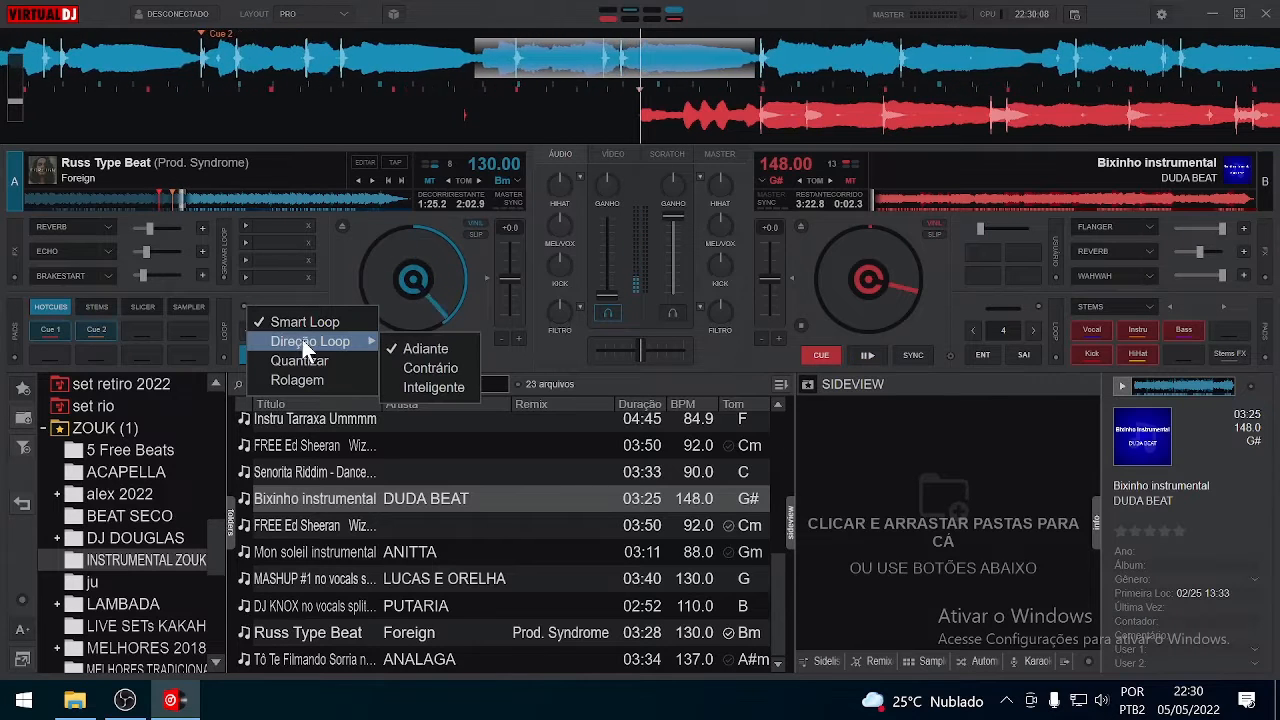
{"action": "left_click", "coordinate": [441, 367]}
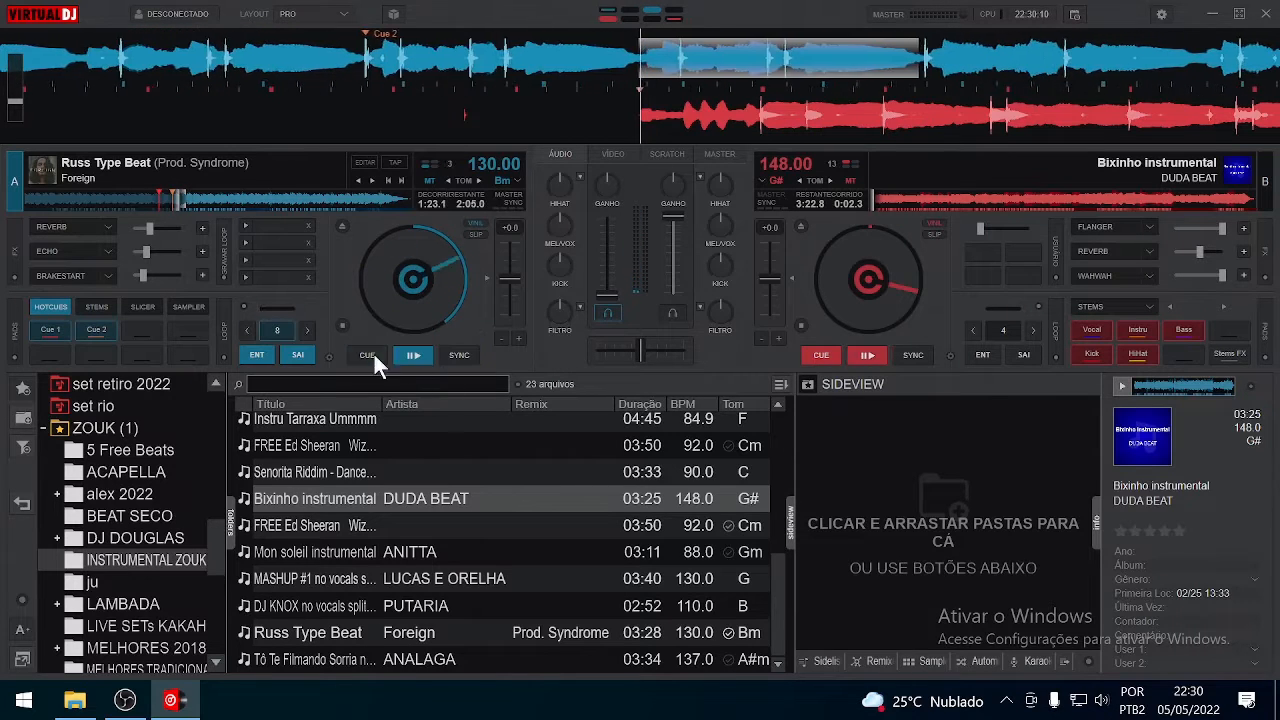
{"action": "left_click", "coordinate": [280, 333]}
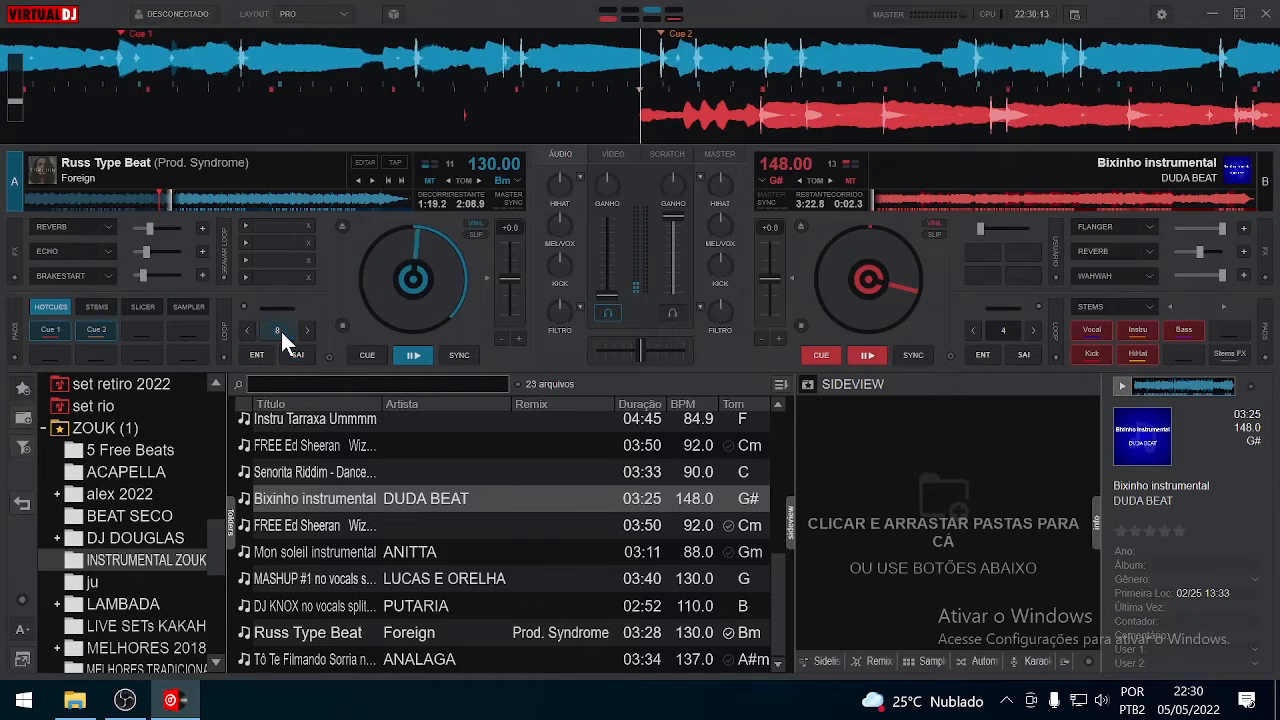
{"action": "left_click", "coordinate": [282, 336]}
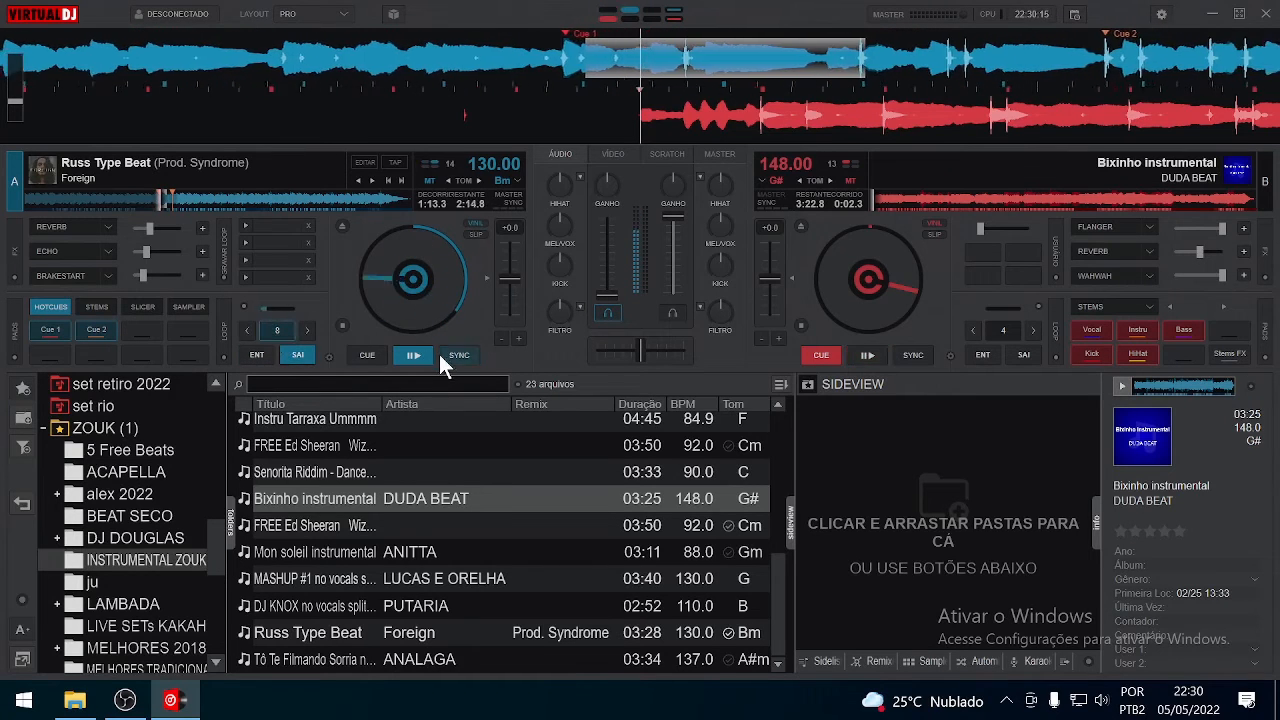
Sync deck A to deck B's tempo and set deck A's loop direction to Adiante.
{"action": "left_click", "coordinate": [445, 361]}
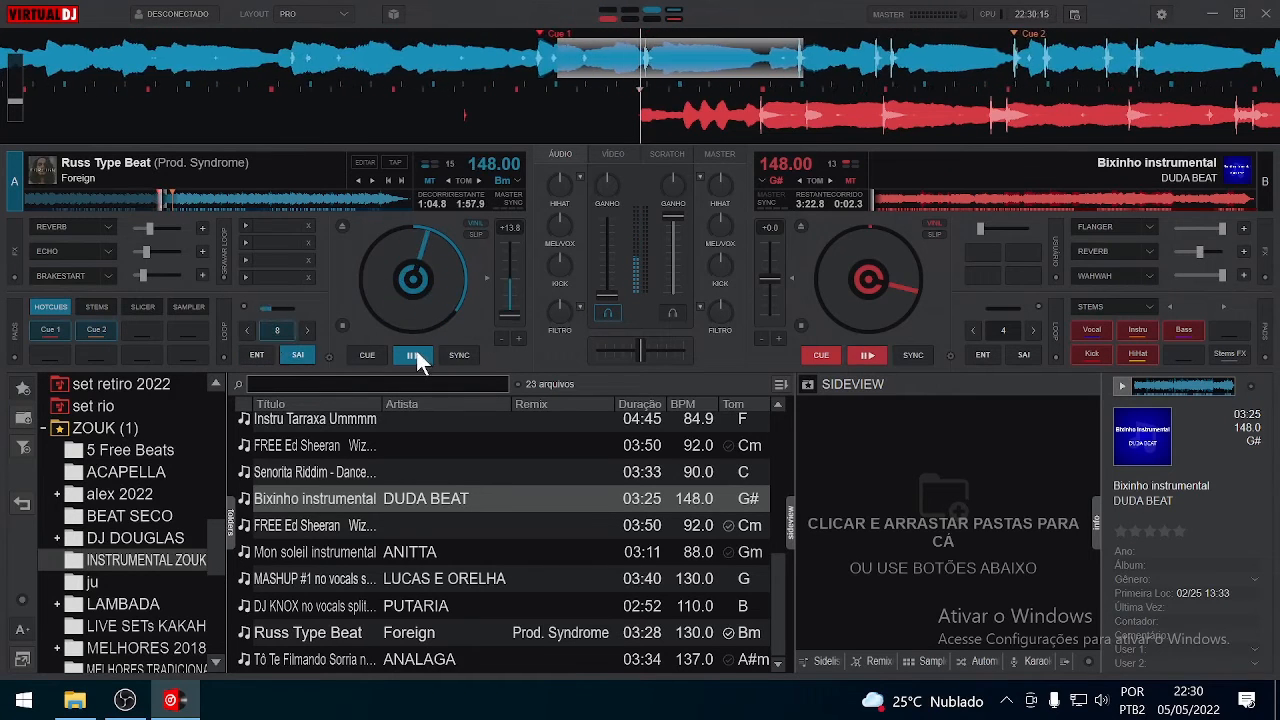
{"action": "left_click", "coordinate": [242, 307]}
{"action": "mouse_move", "coordinate": [364, 342]}
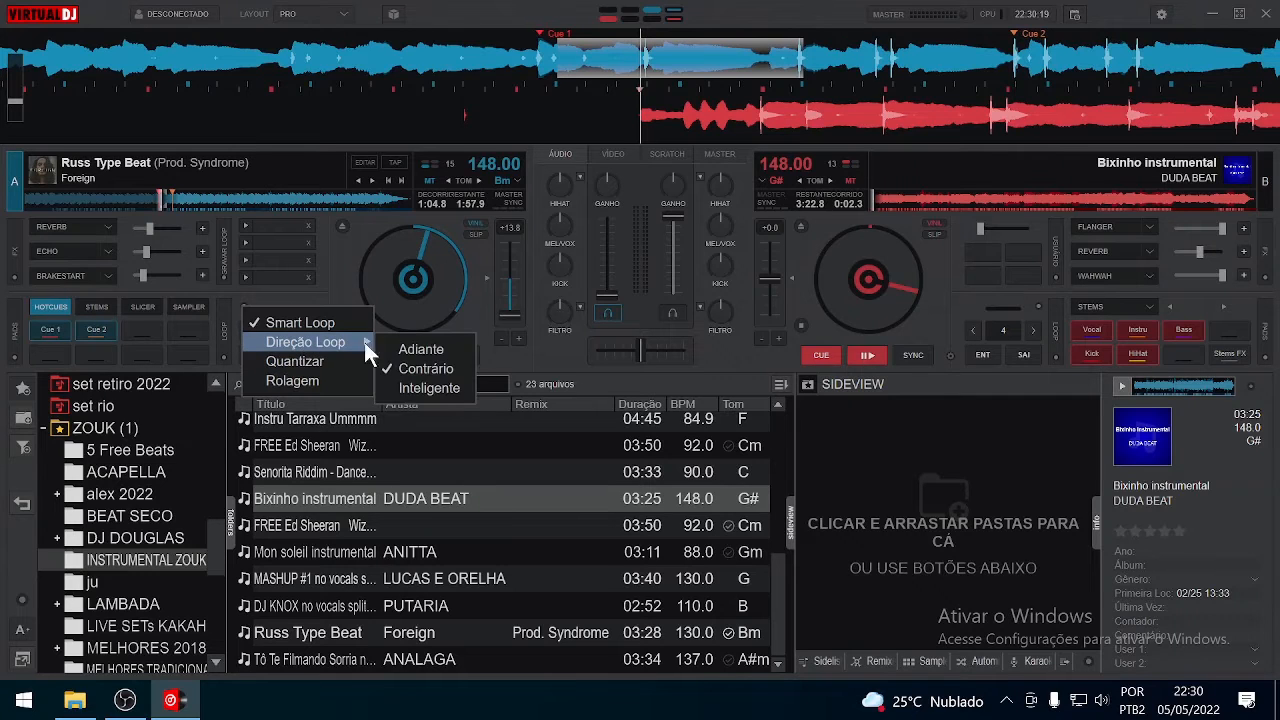
{"action": "left_click", "coordinate": [434, 348]}
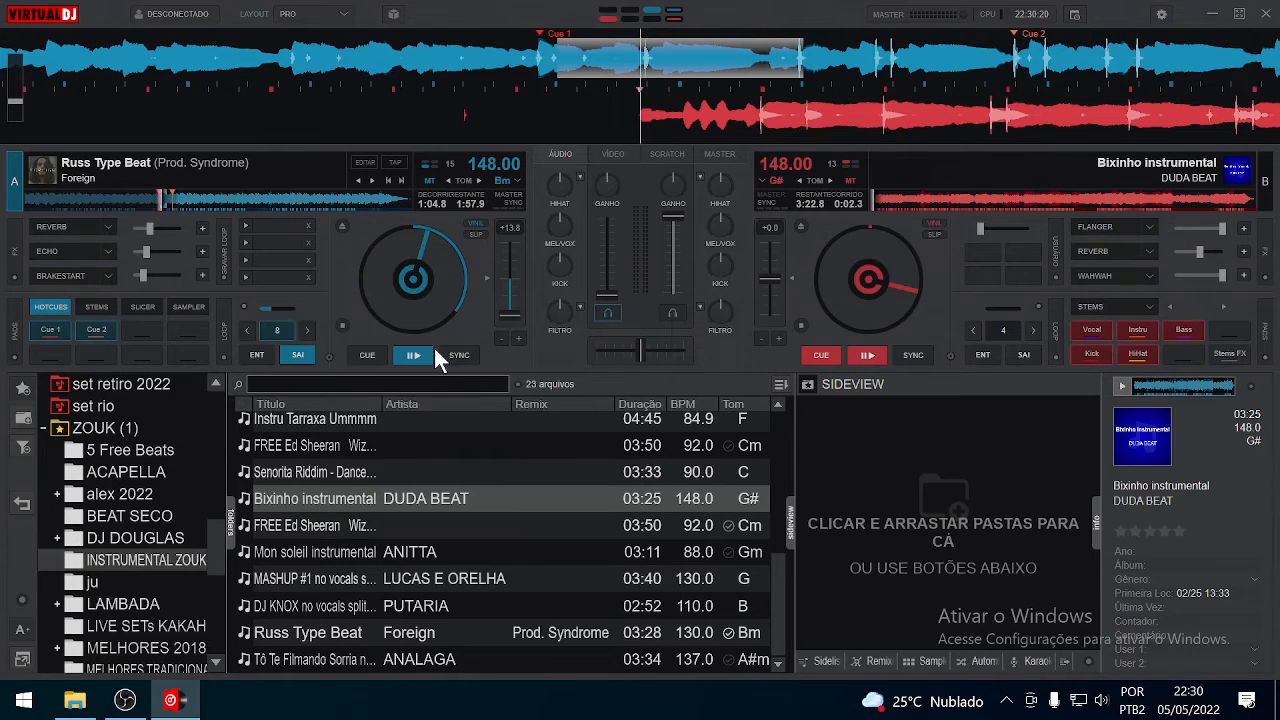
Turn off Smart Loop and switch the Quantizar option in deck A's loop options.
{"action": "left_click", "coordinate": [245, 305]}
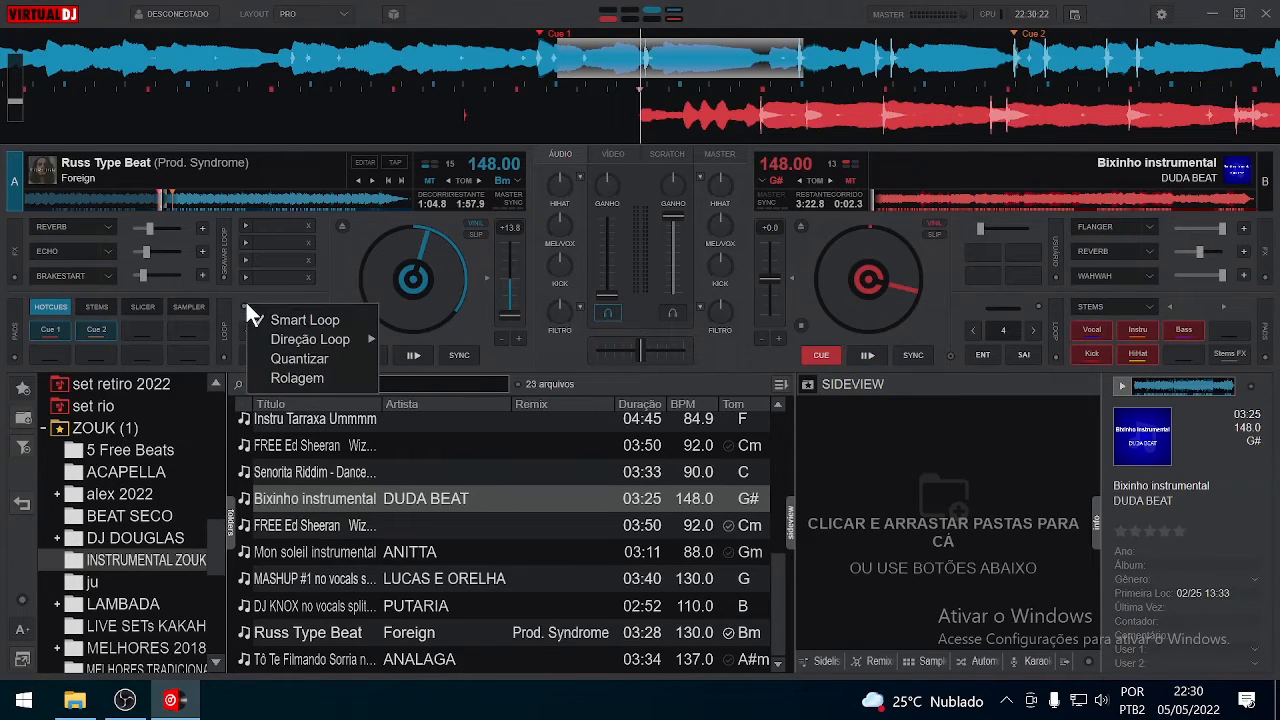
{"action": "left_click", "coordinate": [326, 318]}
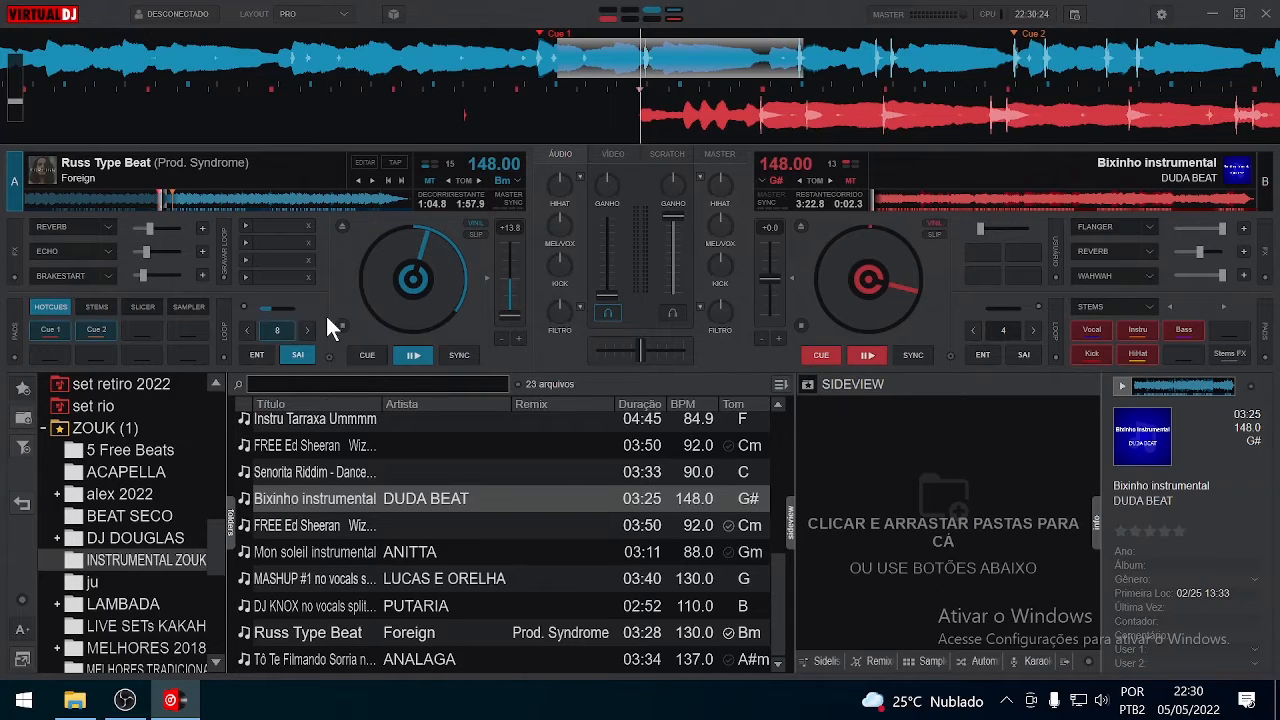
{"action": "left_click", "coordinate": [243, 304]}
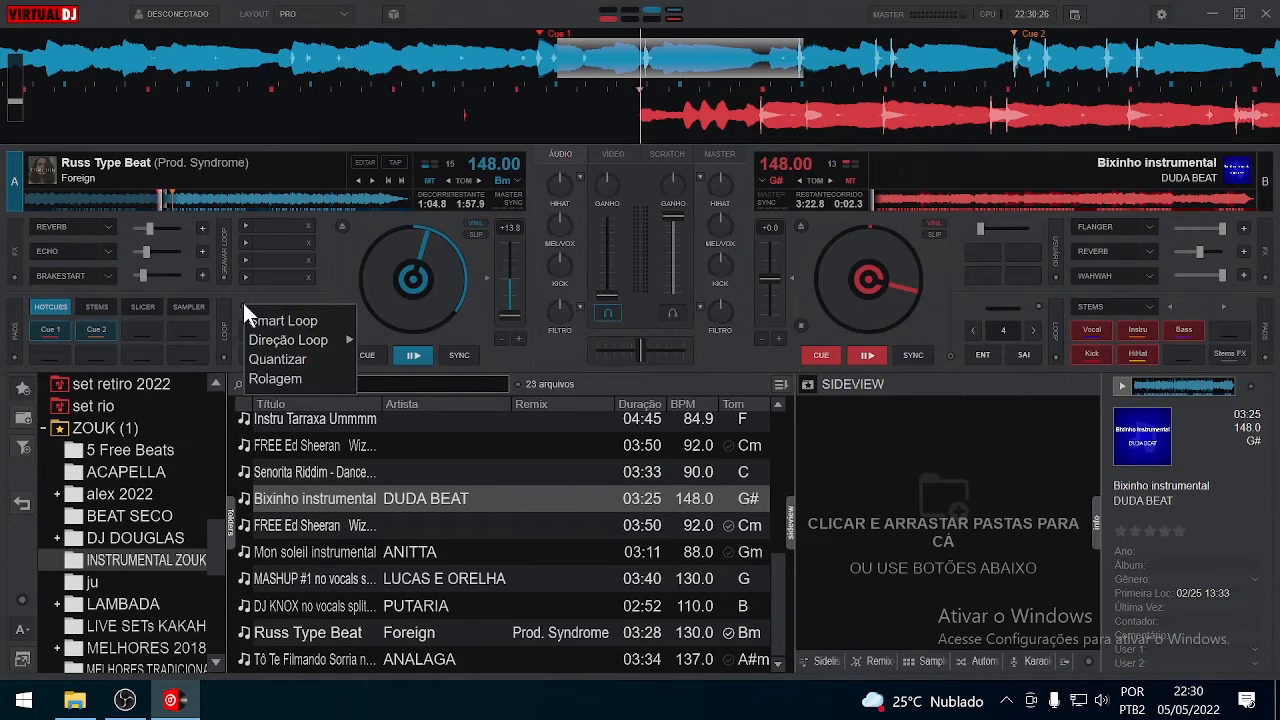
{"action": "left_click", "coordinate": [317, 357]}
Check deck A's loop option lists, and examine the beat markers around Cue 1 in the waveform at several zoom levels.
{"action": "scroll", "coordinate": [495, 60], "scroll_direction": "up", "scroll_amount": 4}
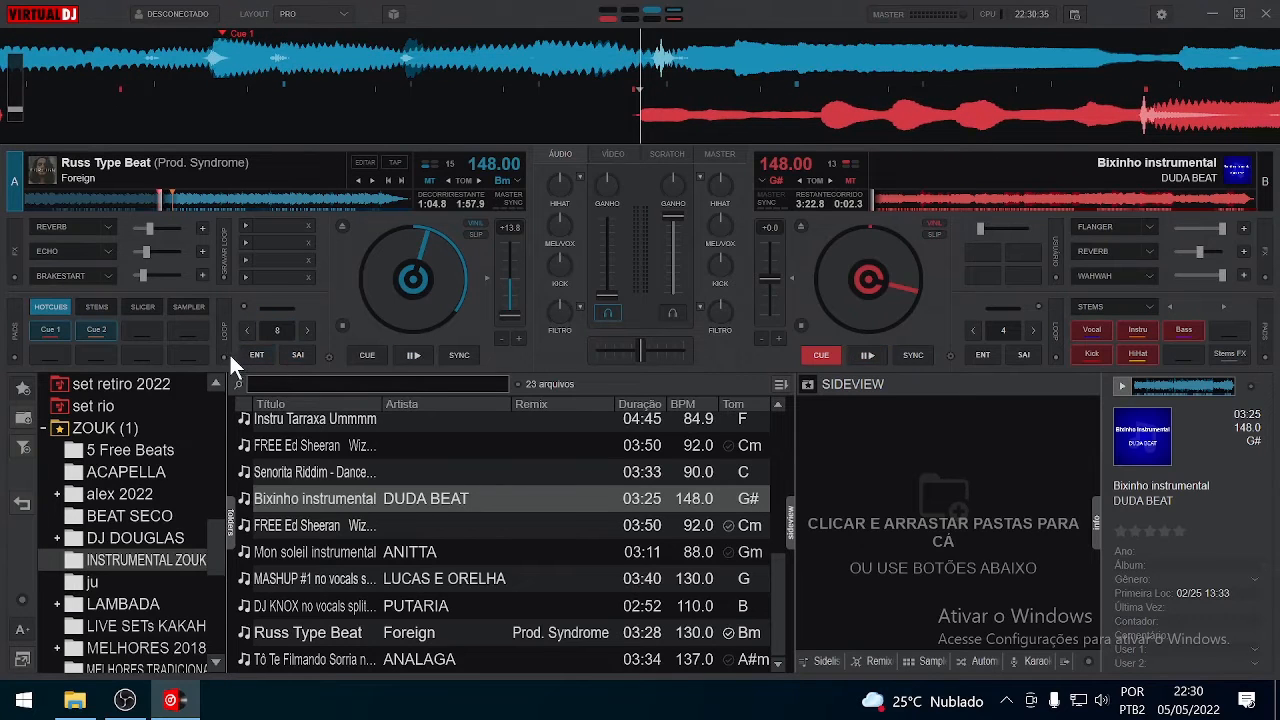
{"action": "left_click", "coordinate": [228, 356]}
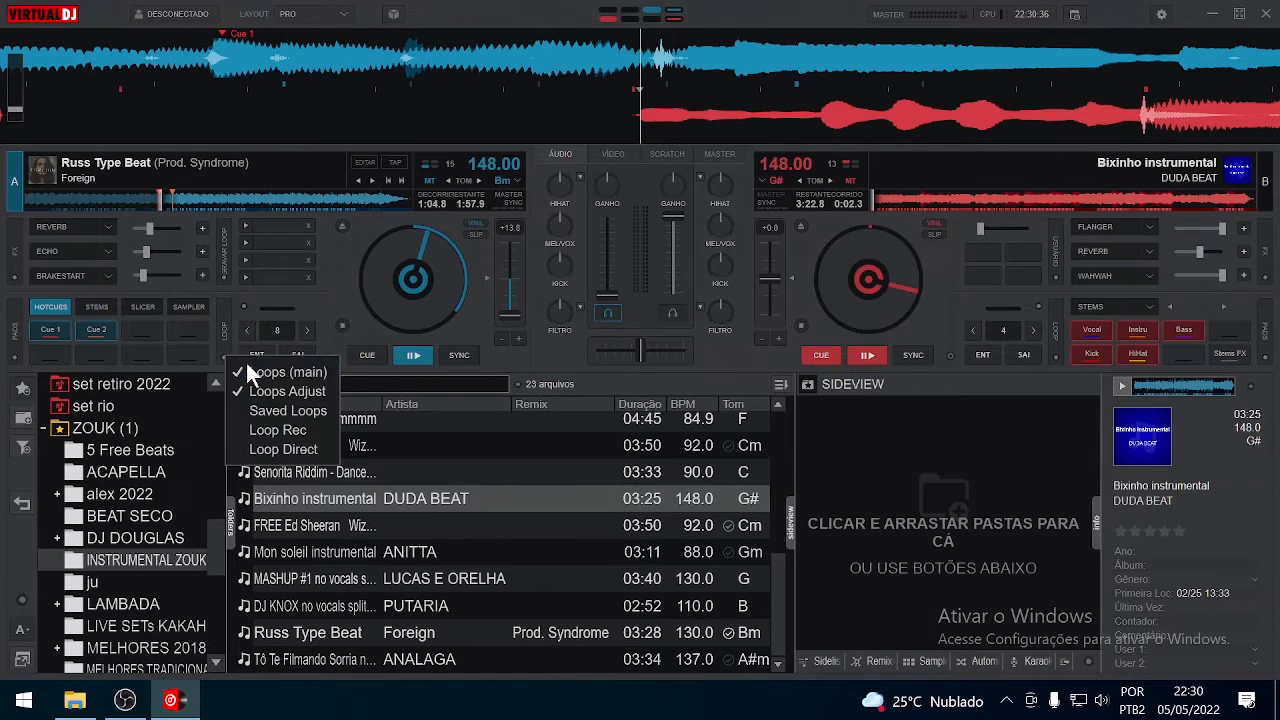
{"action": "left_click", "coordinate": [241, 305]}
{"action": "scroll", "coordinate": [633, 60], "scroll_direction": "down", "scroll_amount": 2}
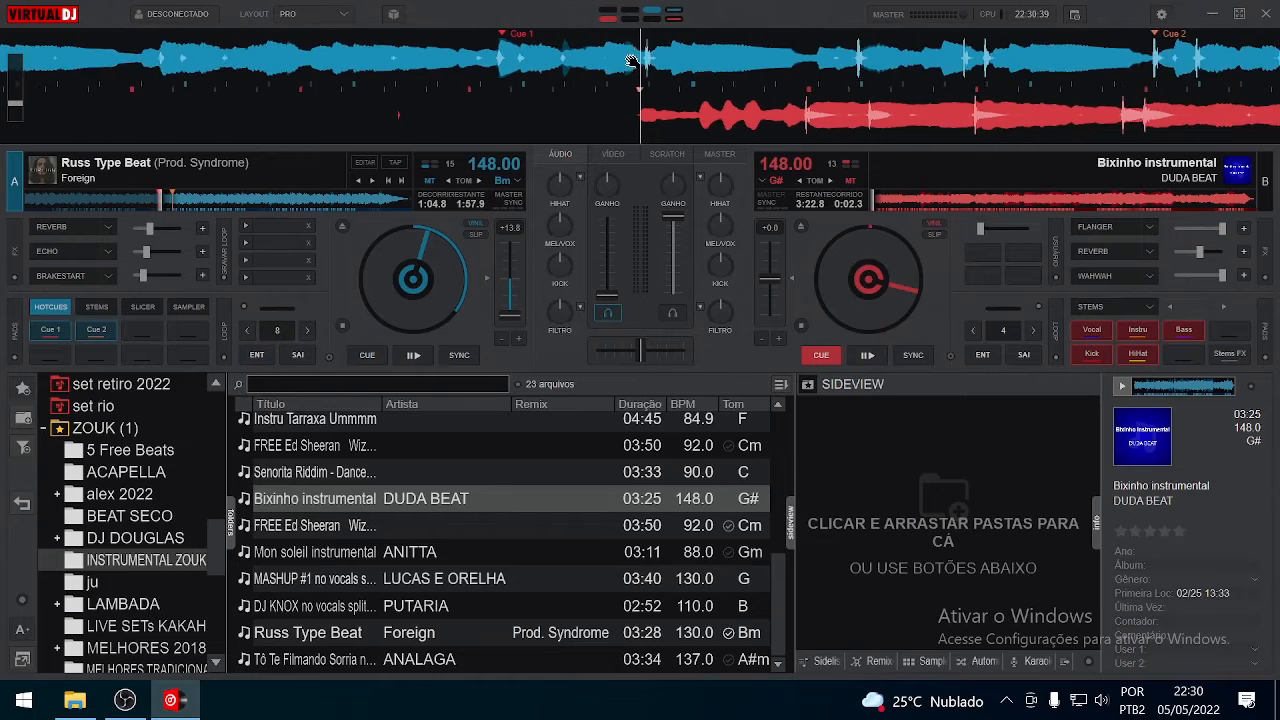
{"action": "left_click_drag", "start_coordinate": [633, 62], "coordinate": [707, 58]}
{"action": "scroll", "coordinate": [640, 62], "scroll_direction": "up", "scroll_amount": 3}
{"action": "scroll", "coordinate": [662, 53], "scroll_direction": "up", "scroll_amount": 3}
{"action": "scroll", "coordinate": [654, 63], "scroll_direction": "down", "scroll_amount": 2}
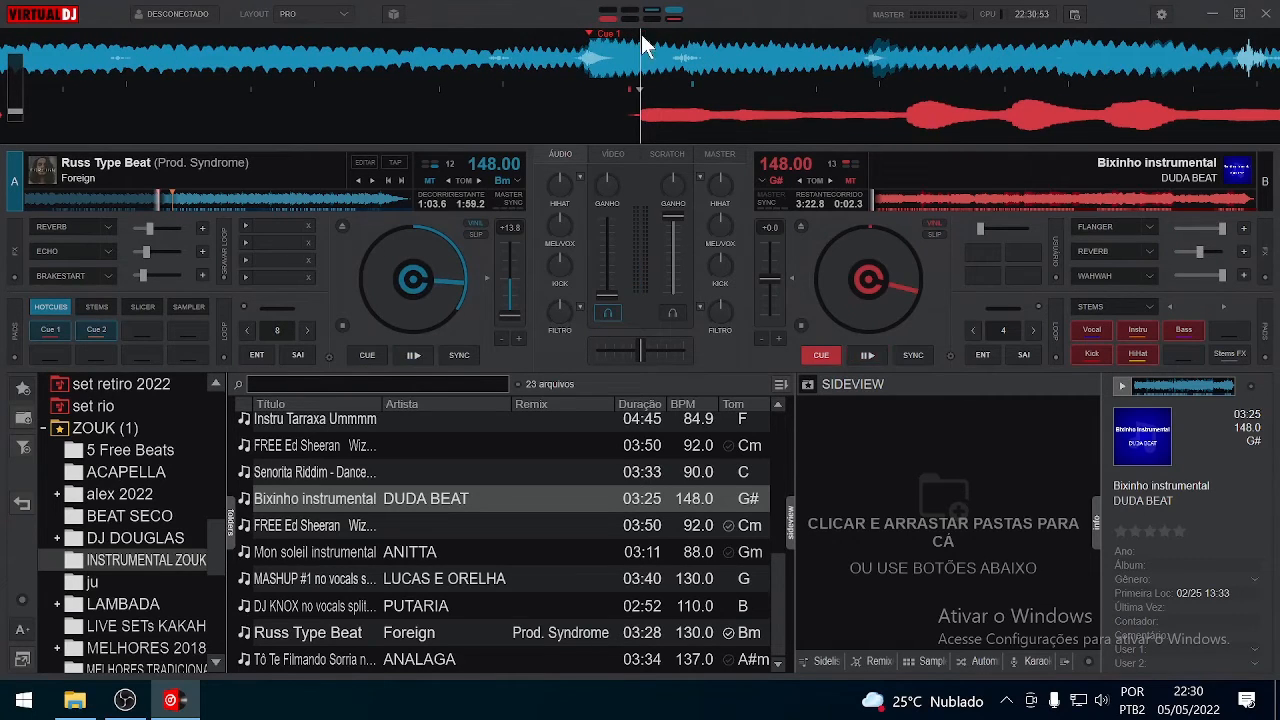
{"action": "scroll", "coordinate": [643, 46], "scroll_direction": "down", "scroll_amount": 6}
{"action": "scroll", "coordinate": [645, 60], "scroll_direction": "up", "scroll_amount": 7}
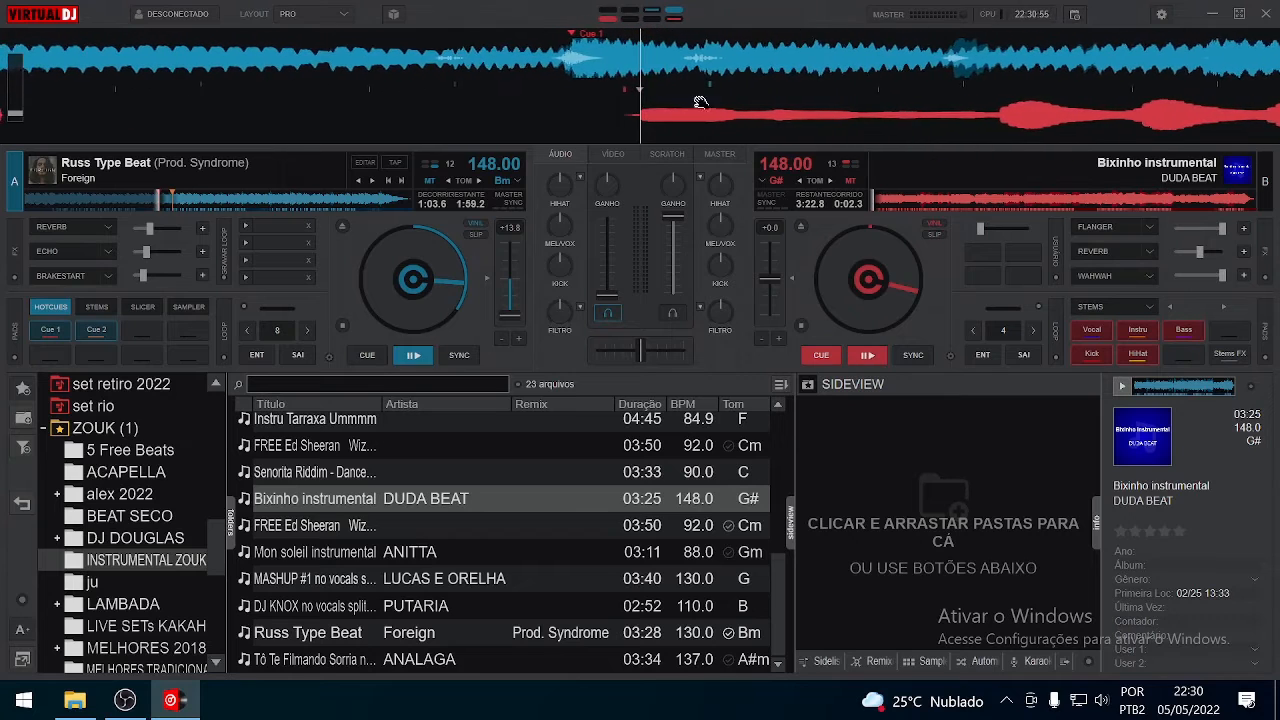
Start an 8-beat loop just after Cue 1 on deck A and halve it to 4 beats.
{"action": "scroll", "coordinate": [701, 101], "scroll_direction": "up", "scroll_amount": 1}
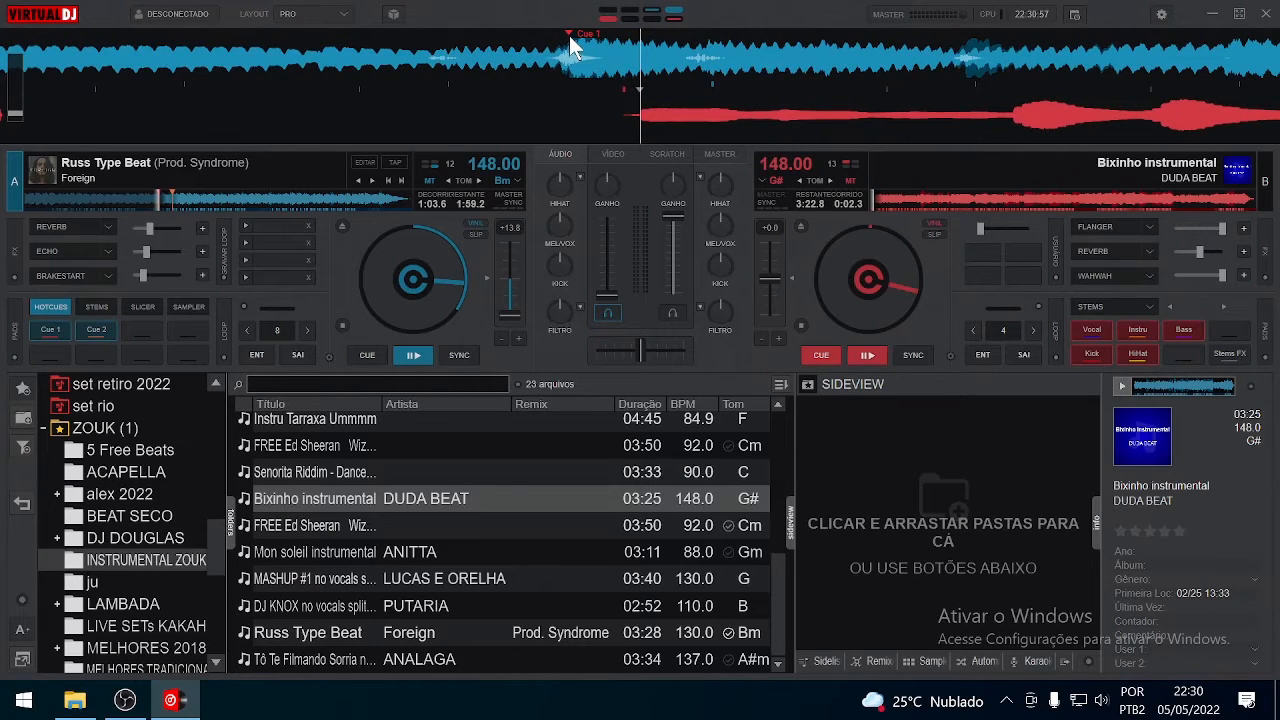
{"action": "left_click", "coordinate": [277, 331]}
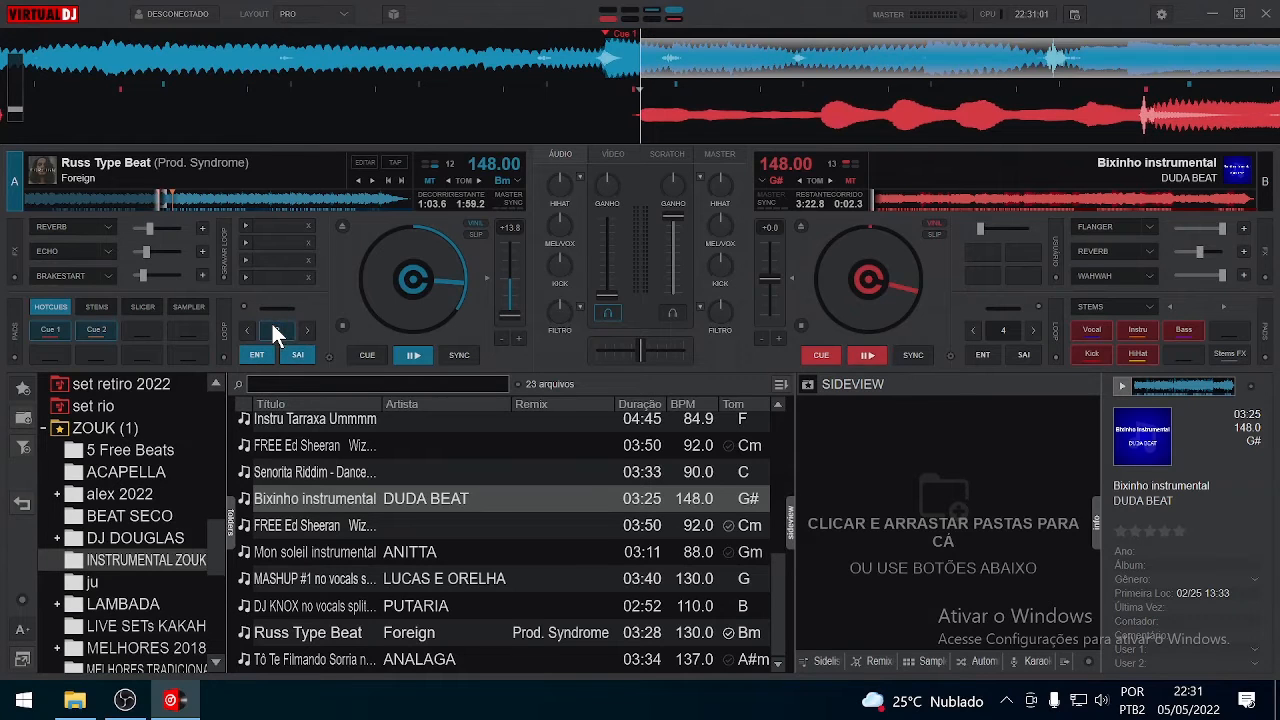
{"action": "left_click", "coordinate": [246, 330]}
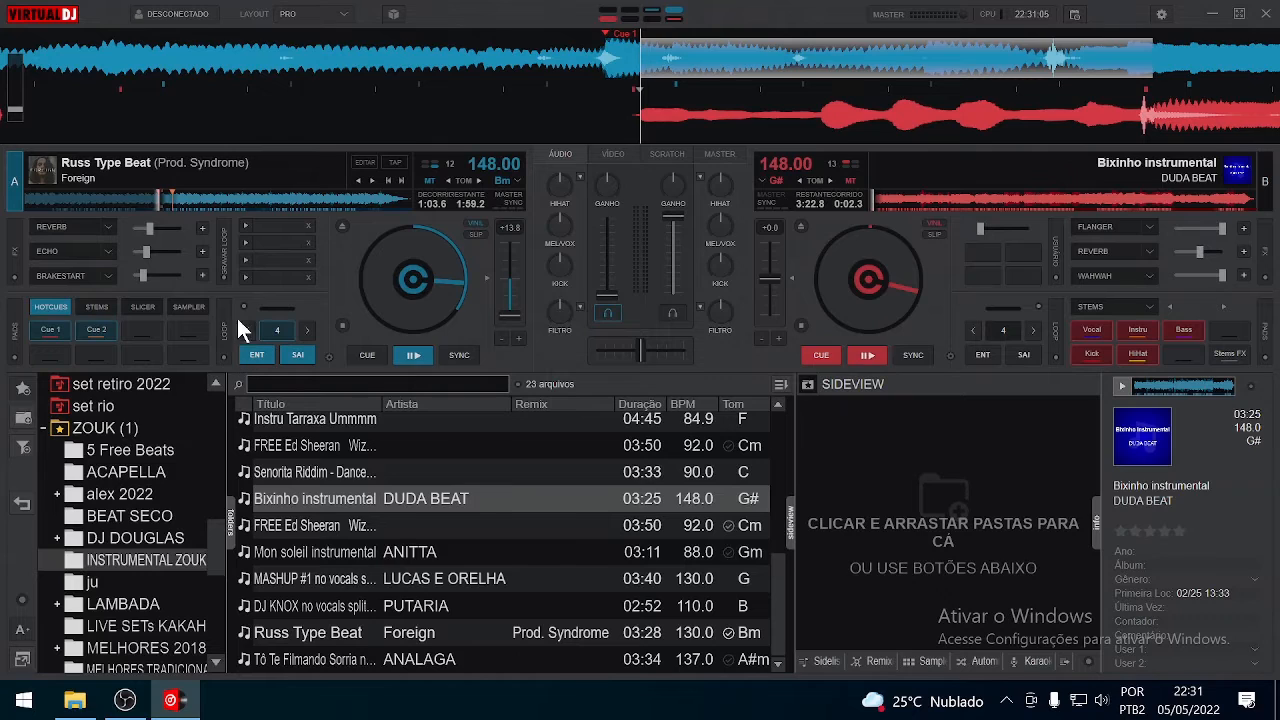
Turn on deck A's Quantizar loop option and switch the 4-beat loop on and off repeatedly to demonstrate it.
{"action": "left_click", "coordinate": [243, 303]}
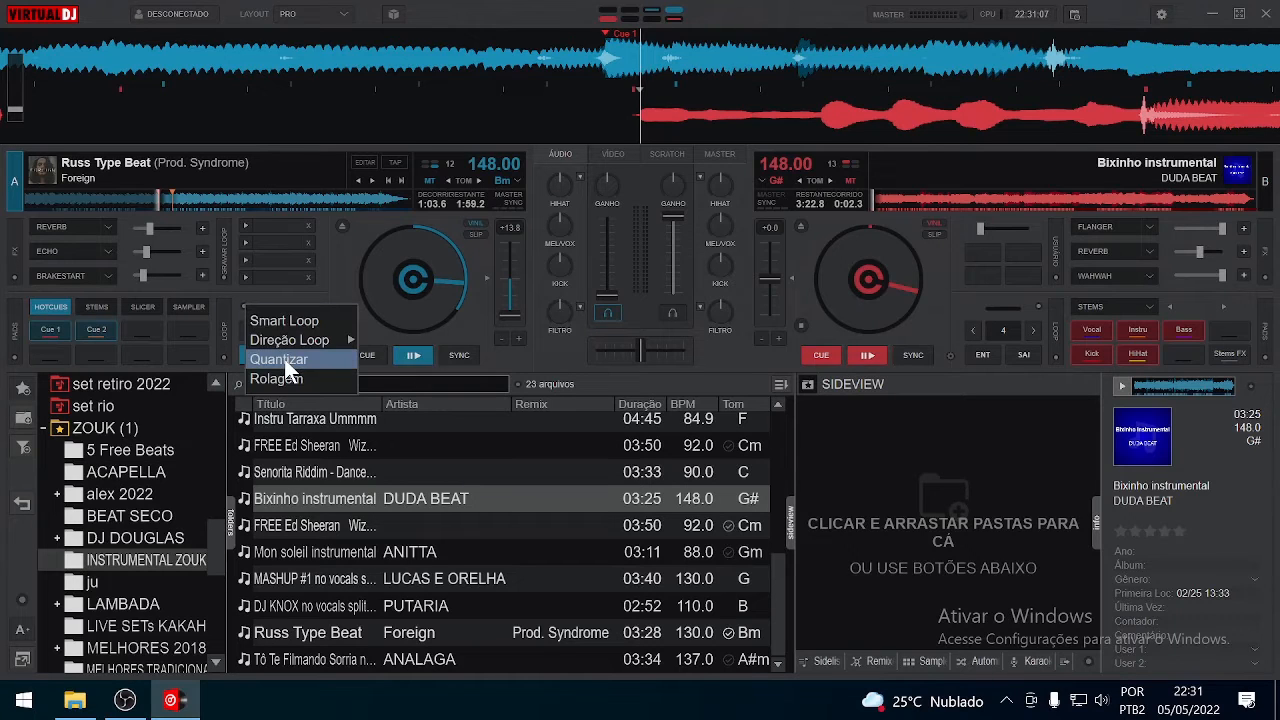
{"action": "left_click", "coordinate": [286, 363]}
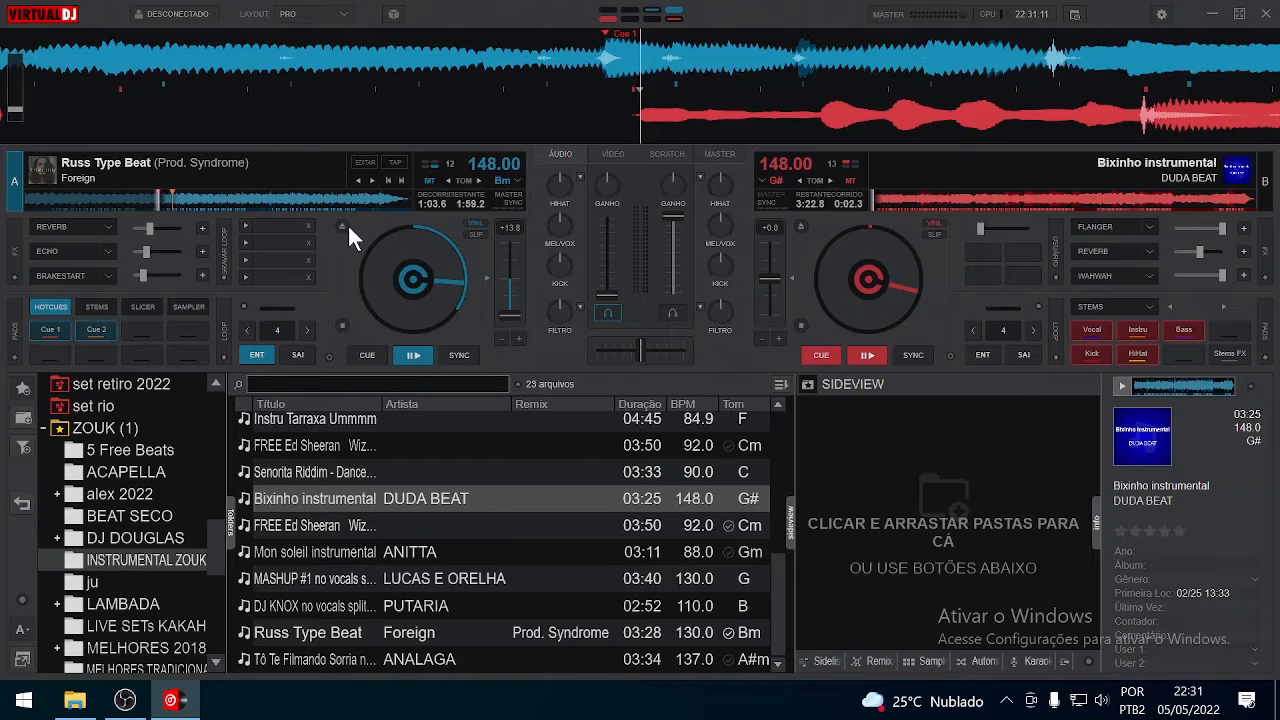
{"action": "left_click", "coordinate": [280, 332]}
{"action": "left_click", "coordinate": [280, 332]}
{"action": "left_click", "coordinate": [280, 332]}
{"action": "left_click", "coordinate": [280, 332]}
{"action": "left_click", "coordinate": [280, 332]}
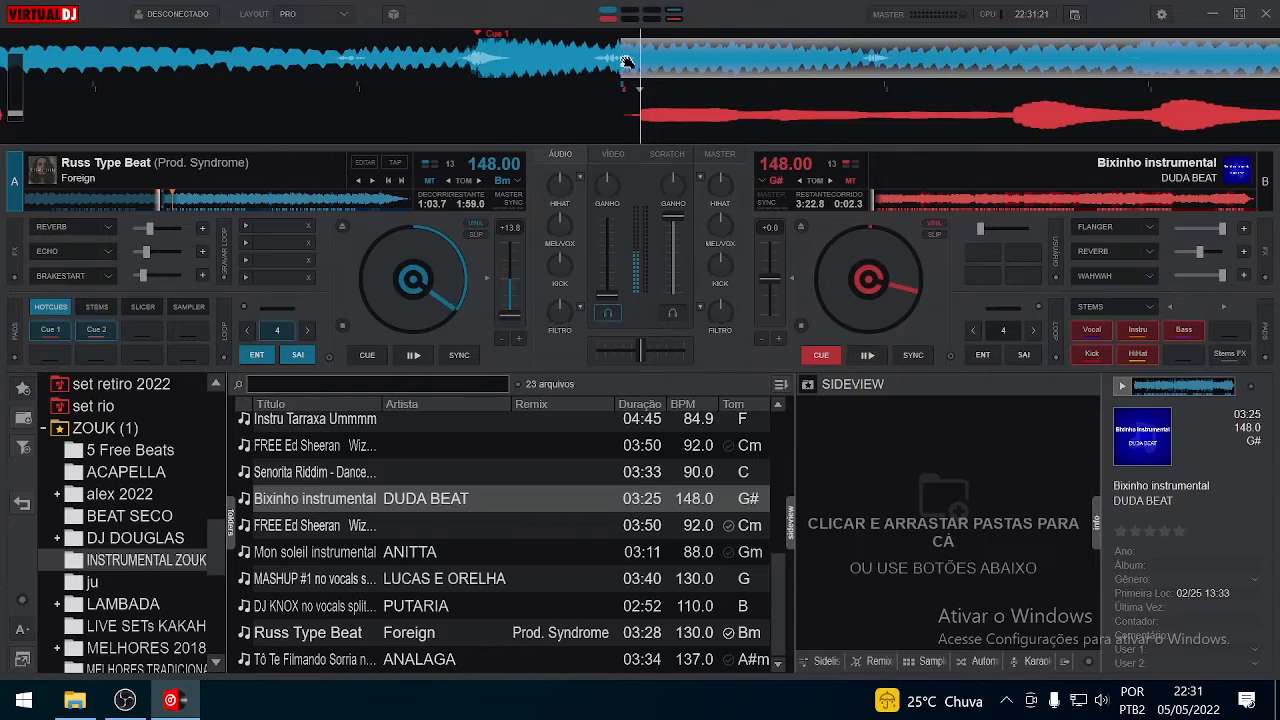
{"action": "left_click", "coordinate": [302, 324]}
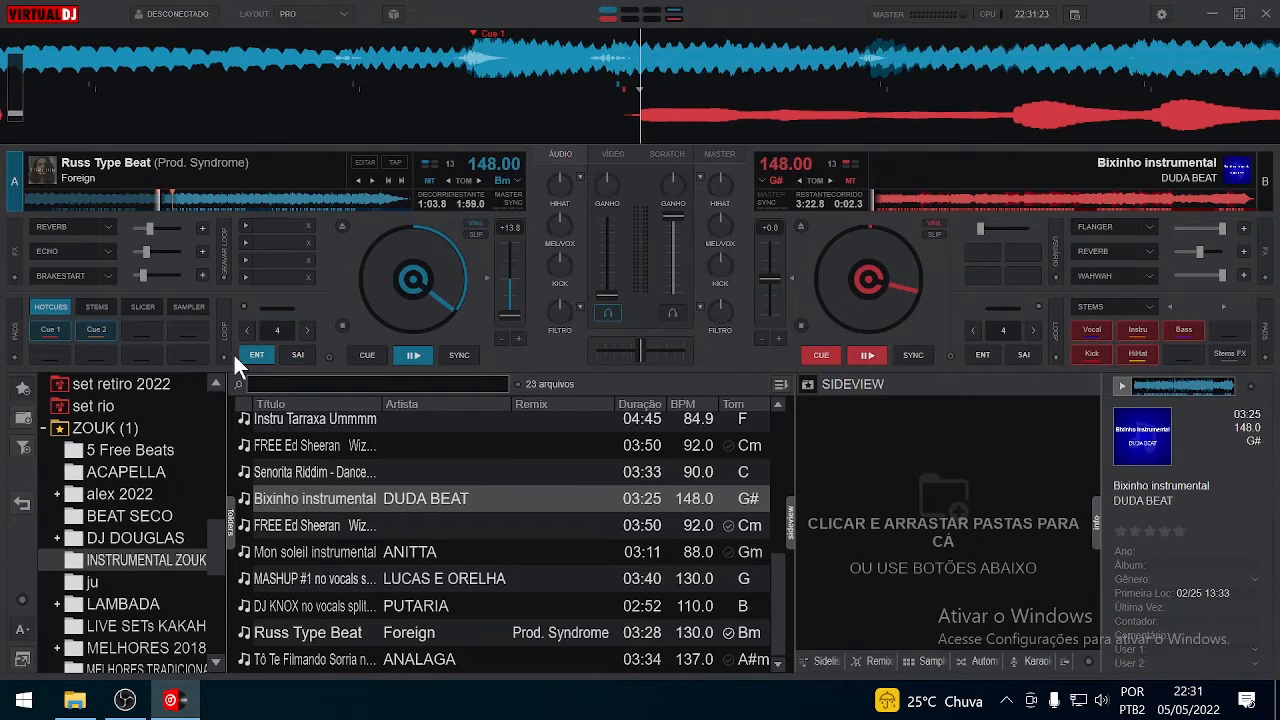
Turn off Quantizar and turn on Rolagem in deck A's loop options.
{"action": "right_click", "coordinate": [239, 299]}
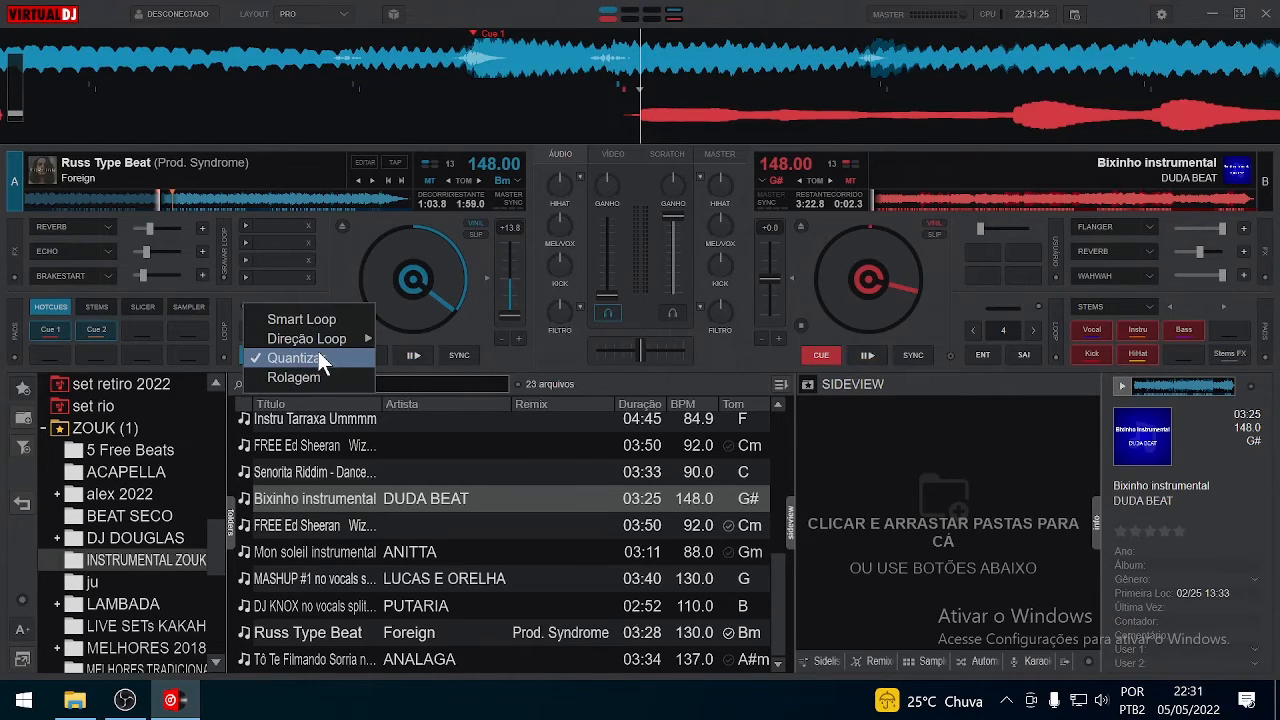
{"action": "left_click", "coordinate": [319, 356]}
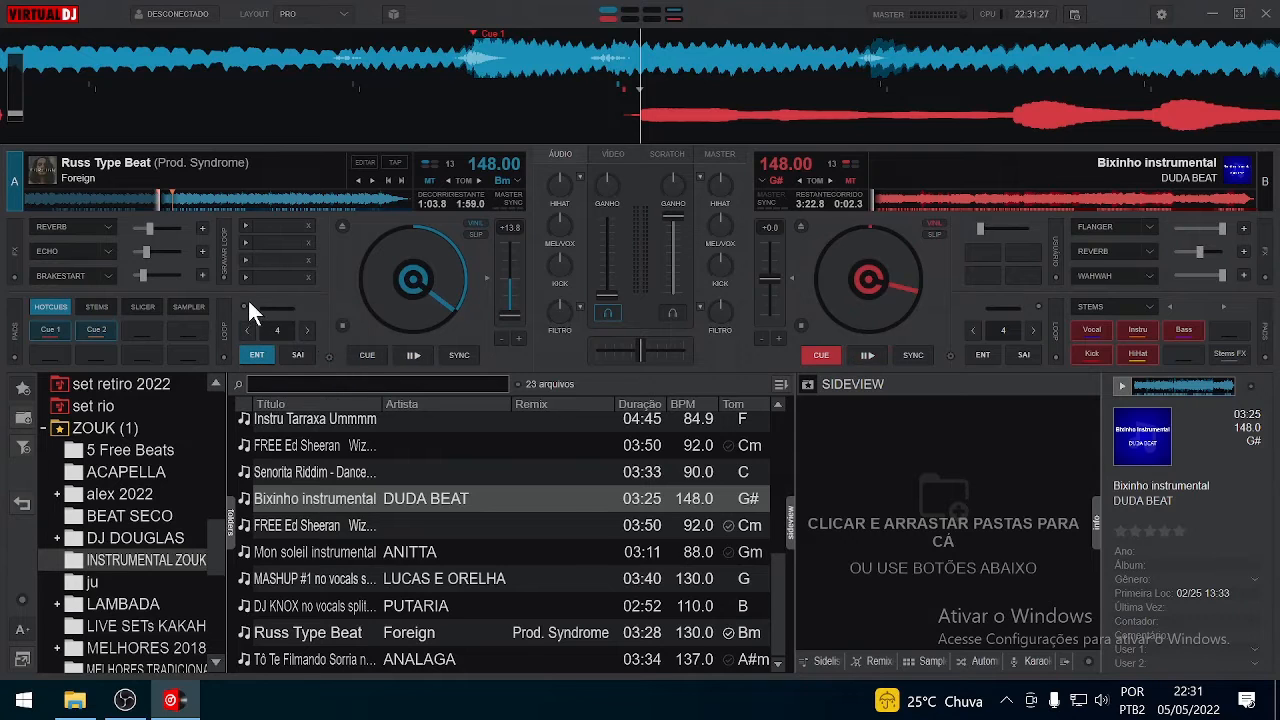
{"action": "scroll", "coordinate": [645, 55], "scroll_direction": "up", "scroll_amount": 3}
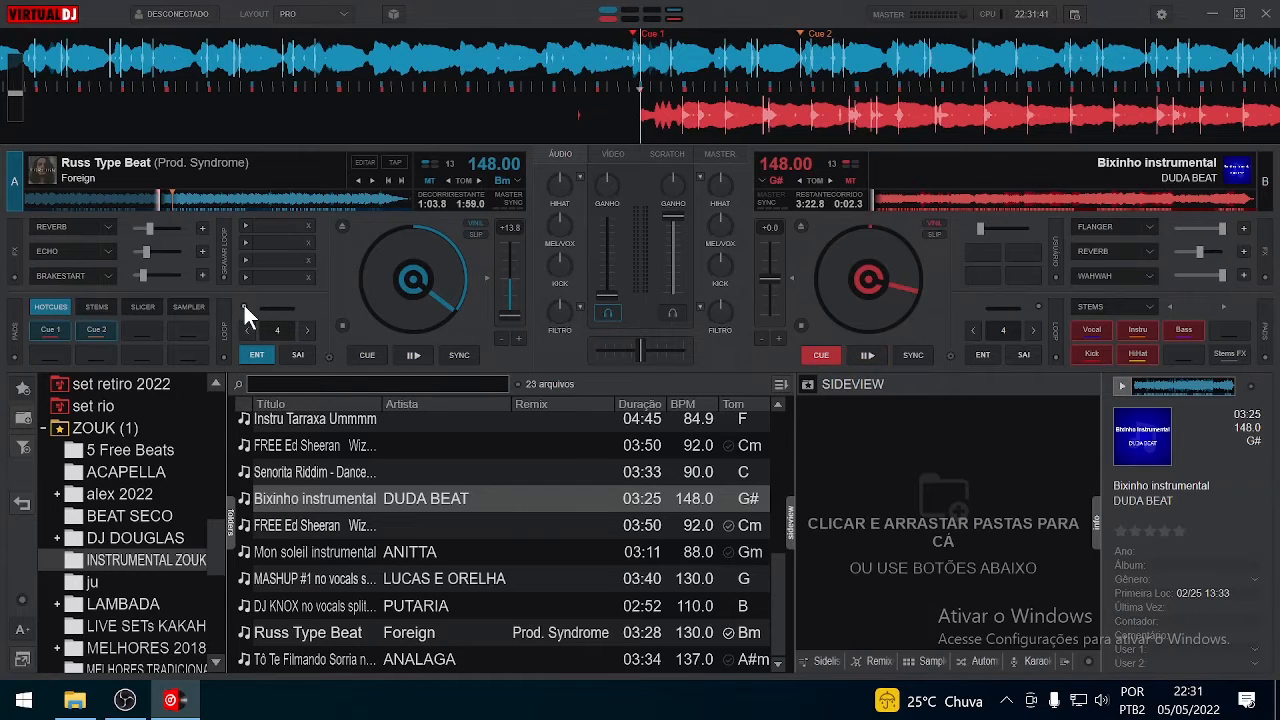
{"action": "left_click", "coordinate": [244, 305]}
{"action": "left_click", "coordinate": [296, 376]}
Play deck A from Cue 1 and switch the 8-beat loop on and off to demonstrate Rolagem.
{"action": "scroll", "coordinate": [655, 62], "scroll_direction": "up", "scroll_amount": 5}
{"action": "left_click_drag", "start_coordinate": [657, 65], "coordinate": [690, 59]}
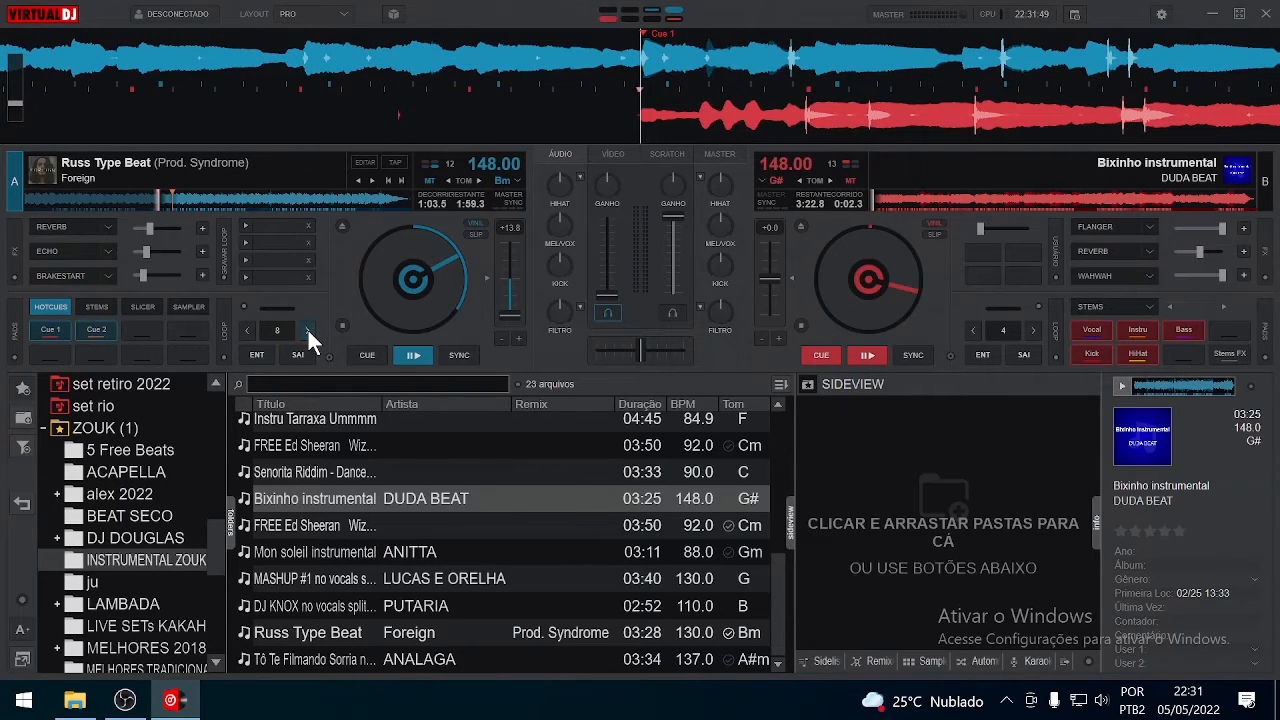
{"action": "scroll", "coordinate": [604, 47], "scroll_direction": "down", "scroll_amount": 1}
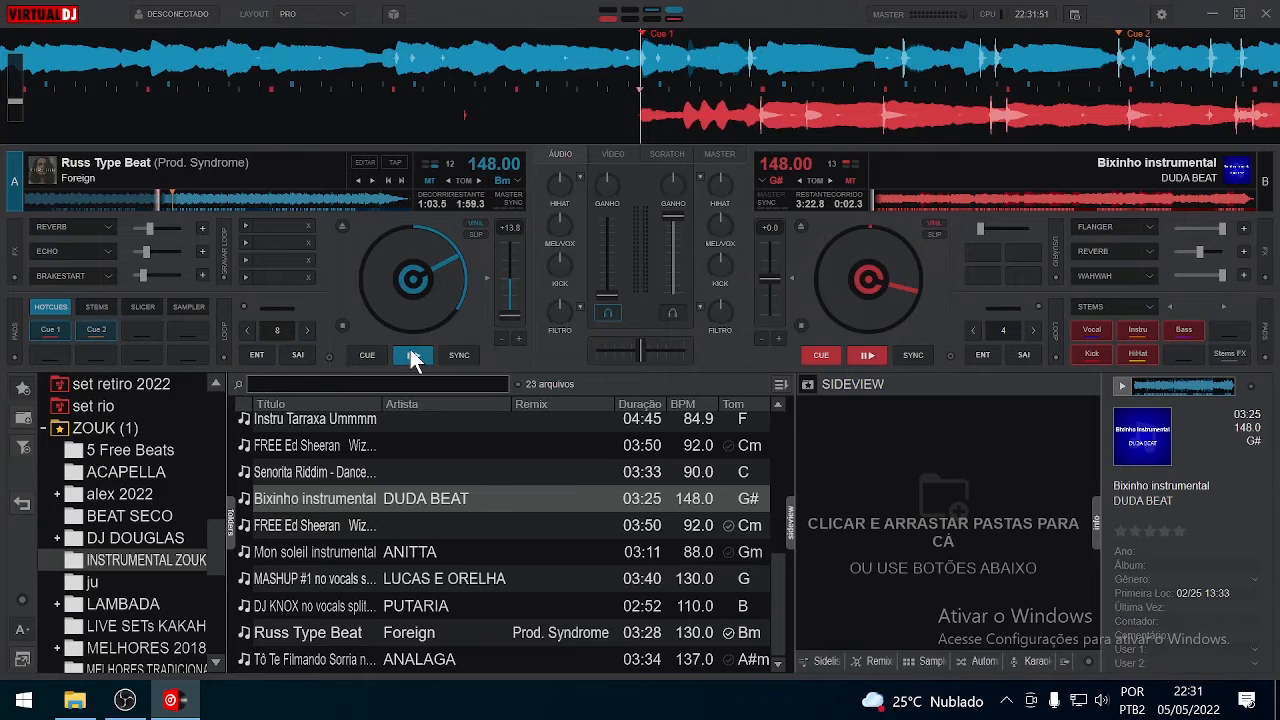
{"action": "left_click", "coordinate": [412, 354]}
{"action": "left_click", "coordinate": [282, 331]}
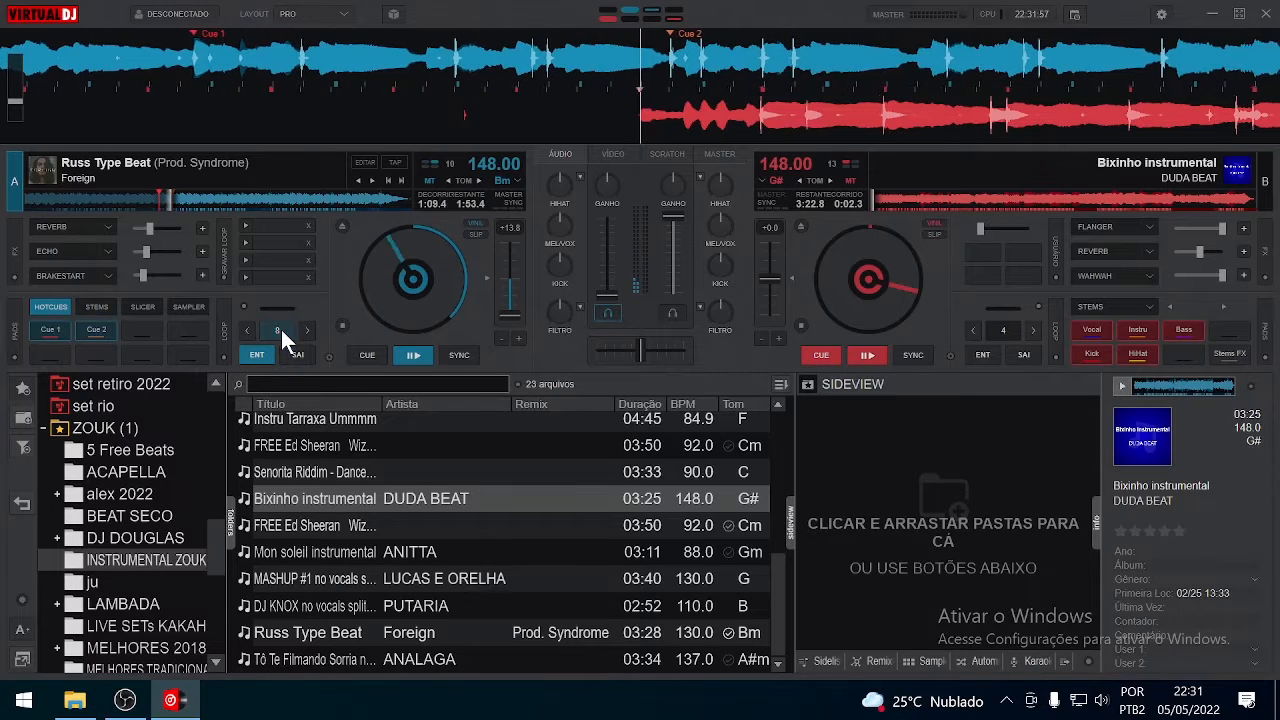
{"action": "left_click", "coordinate": [283, 333]}
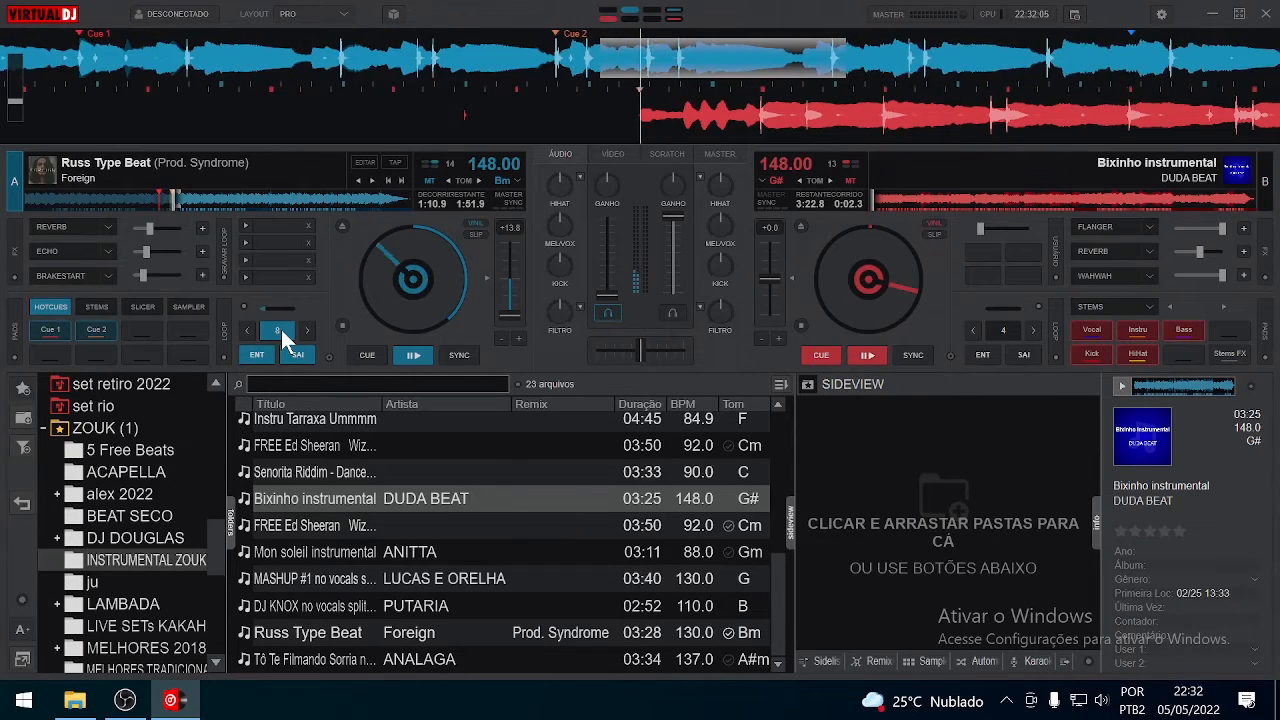
{"action": "left_click", "coordinate": [283, 340]}
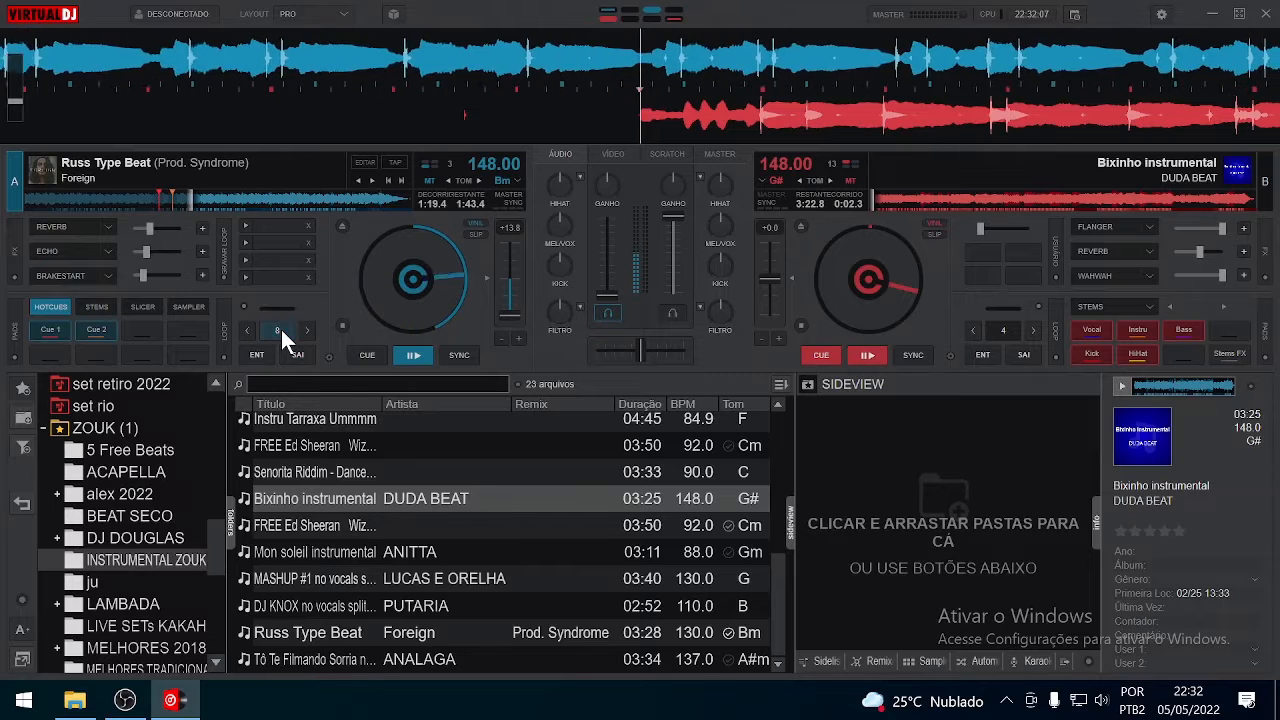
{"action": "left_click", "coordinate": [279, 340]}
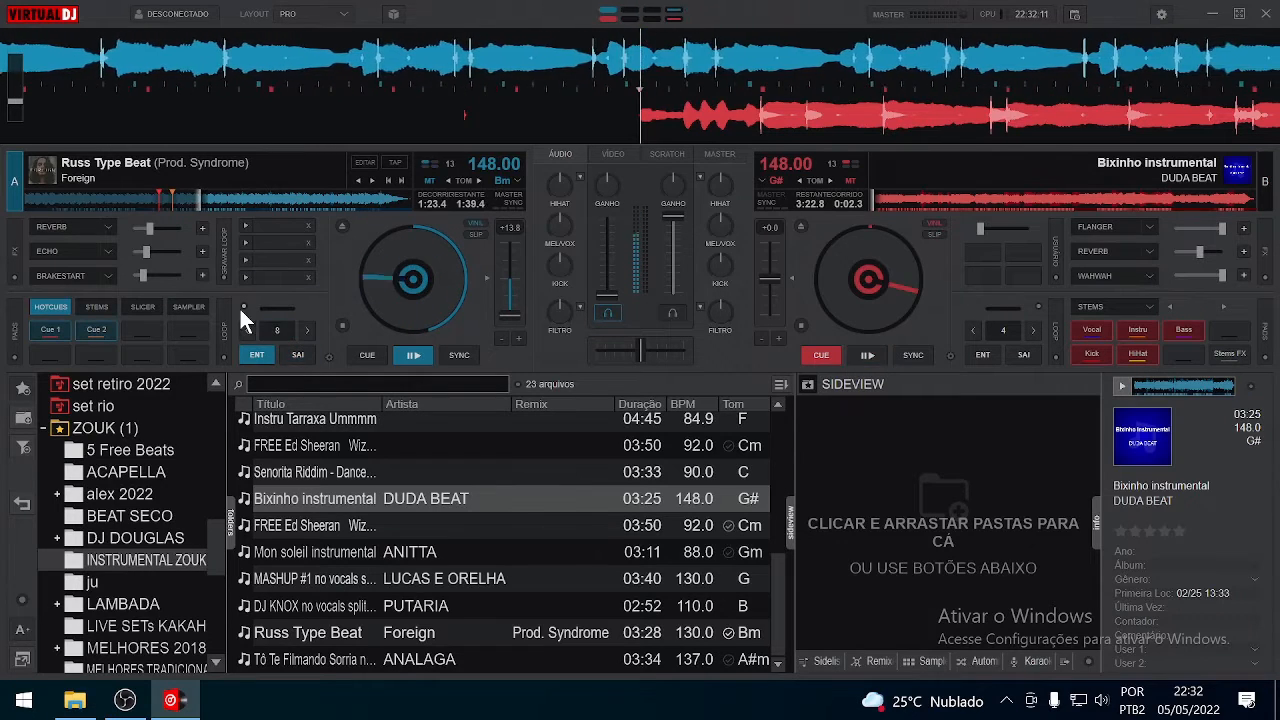
Turn off Rolagem in deck A's loop options and check the Direção Loop choices.
{"action": "left_click", "coordinate": [242, 308]}
{"action": "left_click", "coordinate": [275, 382]}
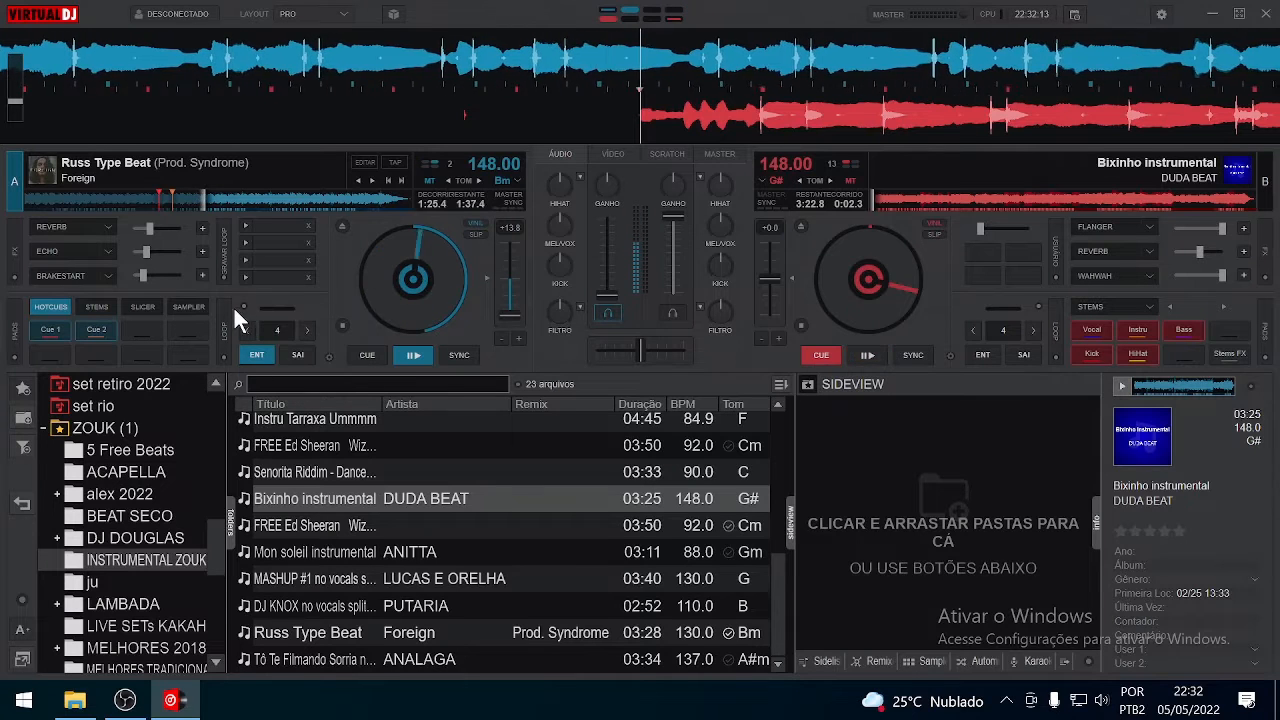
{"action": "left_click", "coordinate": [244, 305]}
{"action": "mouse_move", "coordinate": [289, 343]}
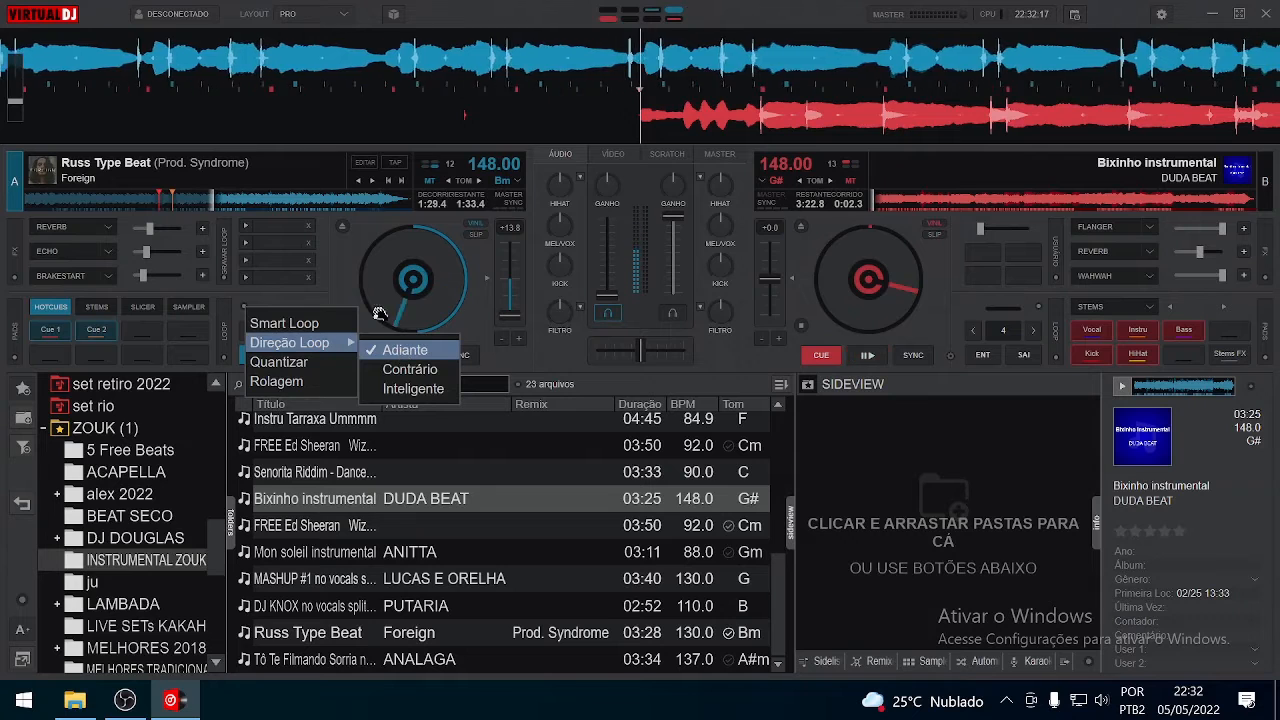
{"action": "left_click", "coordinate": [337, 264]}
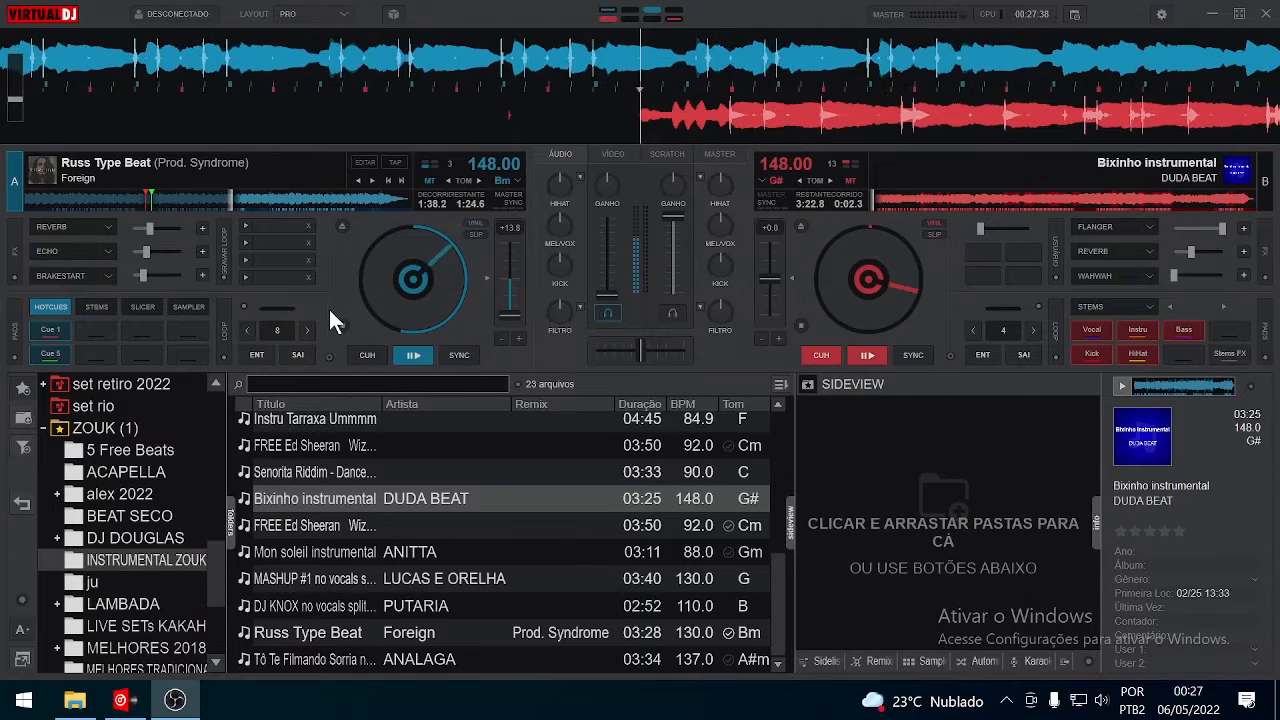
Show deck A's loop adjustment controls, run an 8-beat loop, and release it with playback paused.
{"action": "left_click", "coordinate": [221, 323]}
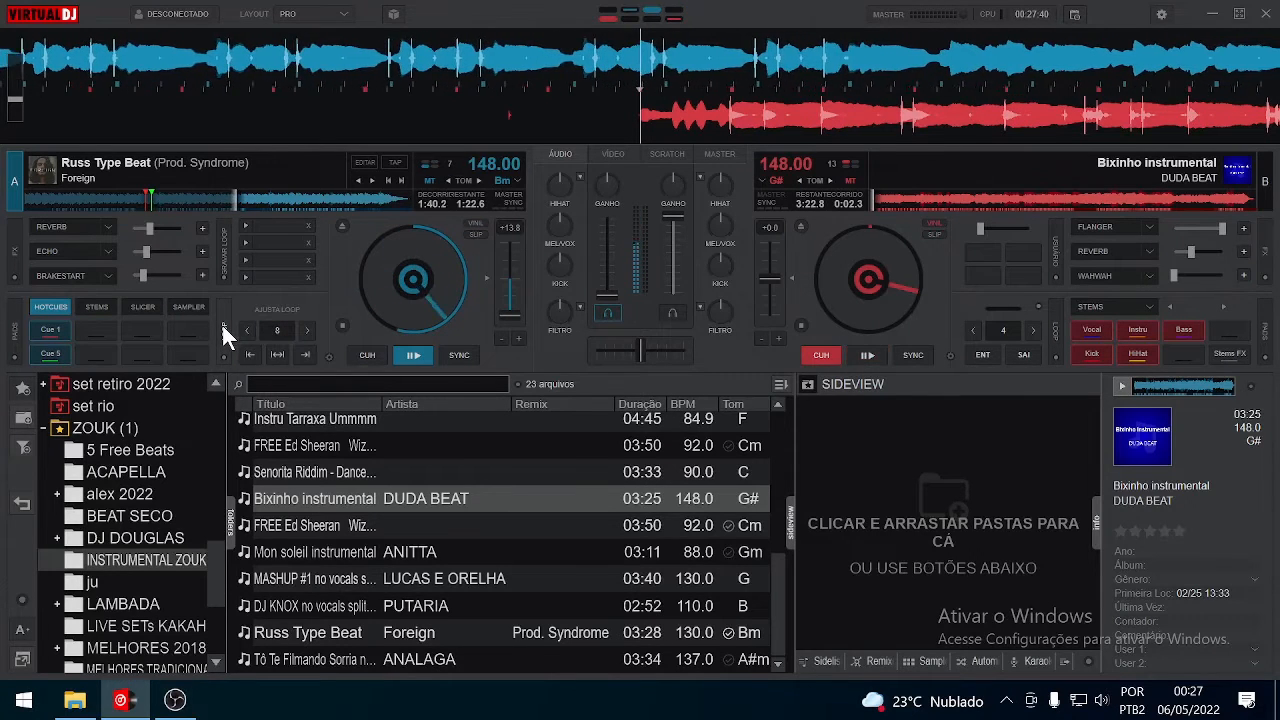
{"action": "left_click", "coordinate": [279, 333]}
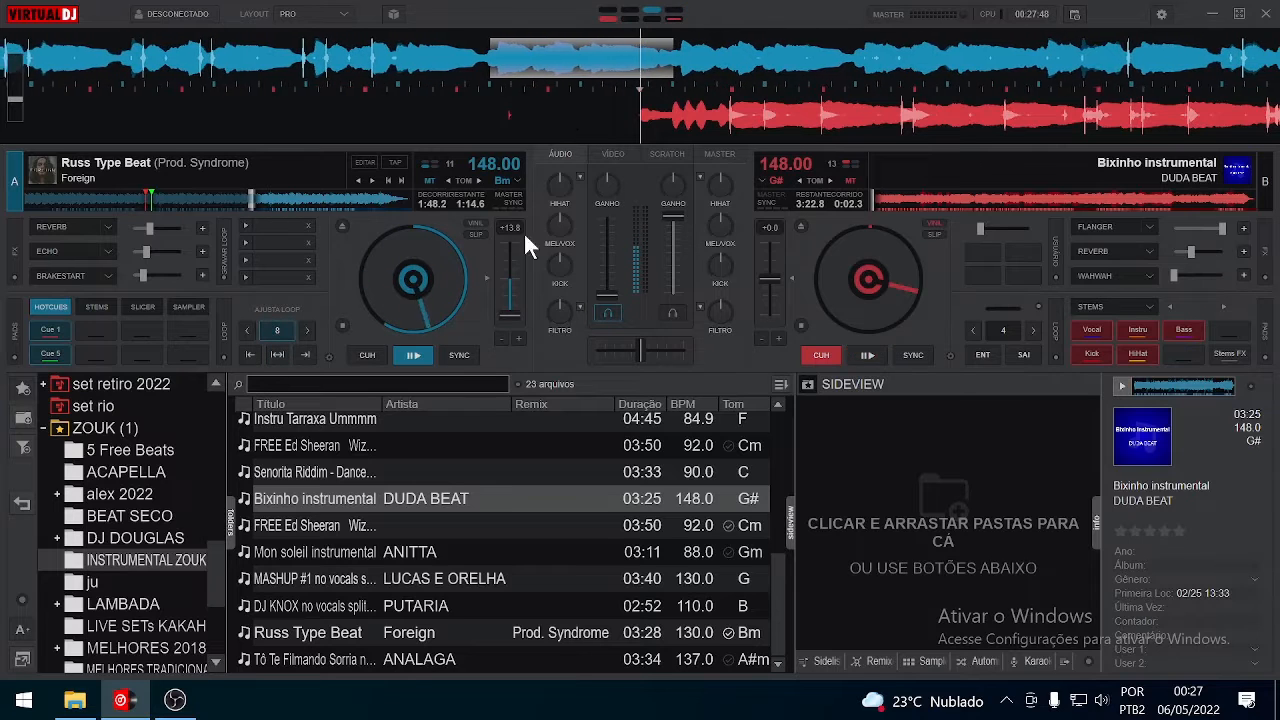
{"action": "left_click", "coordinate": [413, 355]}
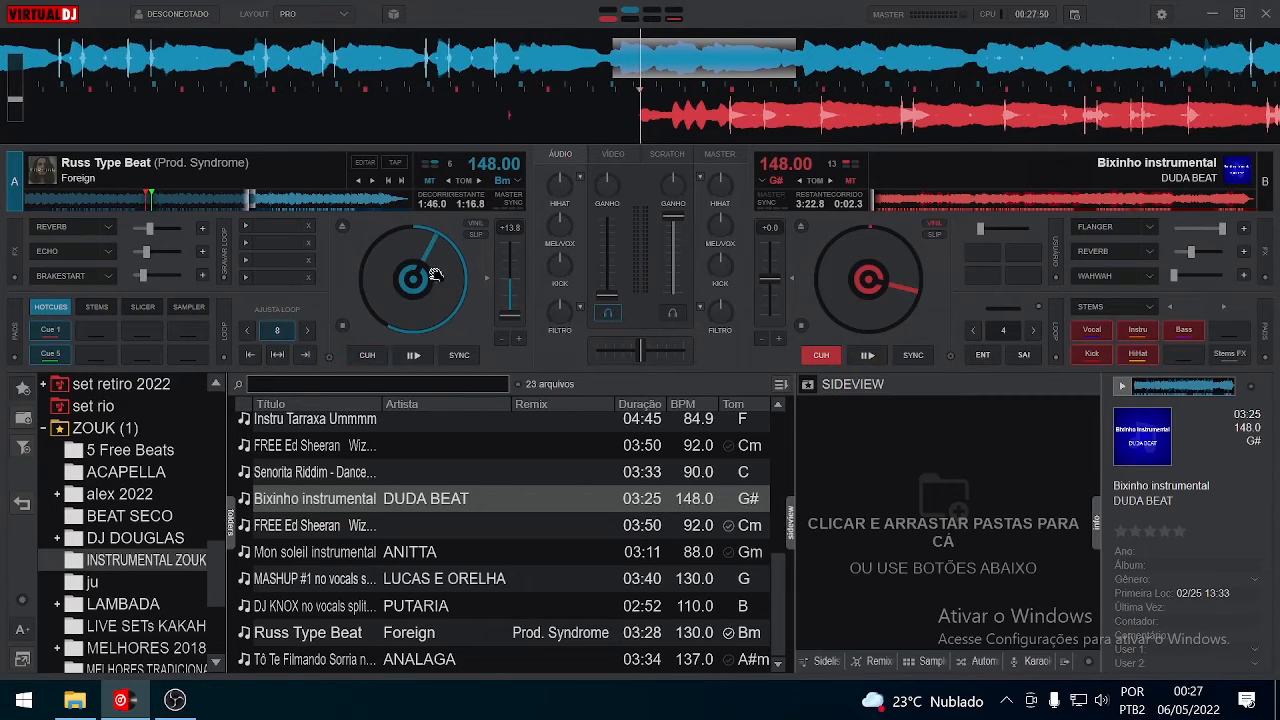
{"action": "left_click", "coordinate": [277, 333]}
Set hot cues 2 and 6 close together around 1:45 in deck A's track.
{"action": "left_click_drag", "start_coordinate": [590, 59], "coordinate": [642, 57]}
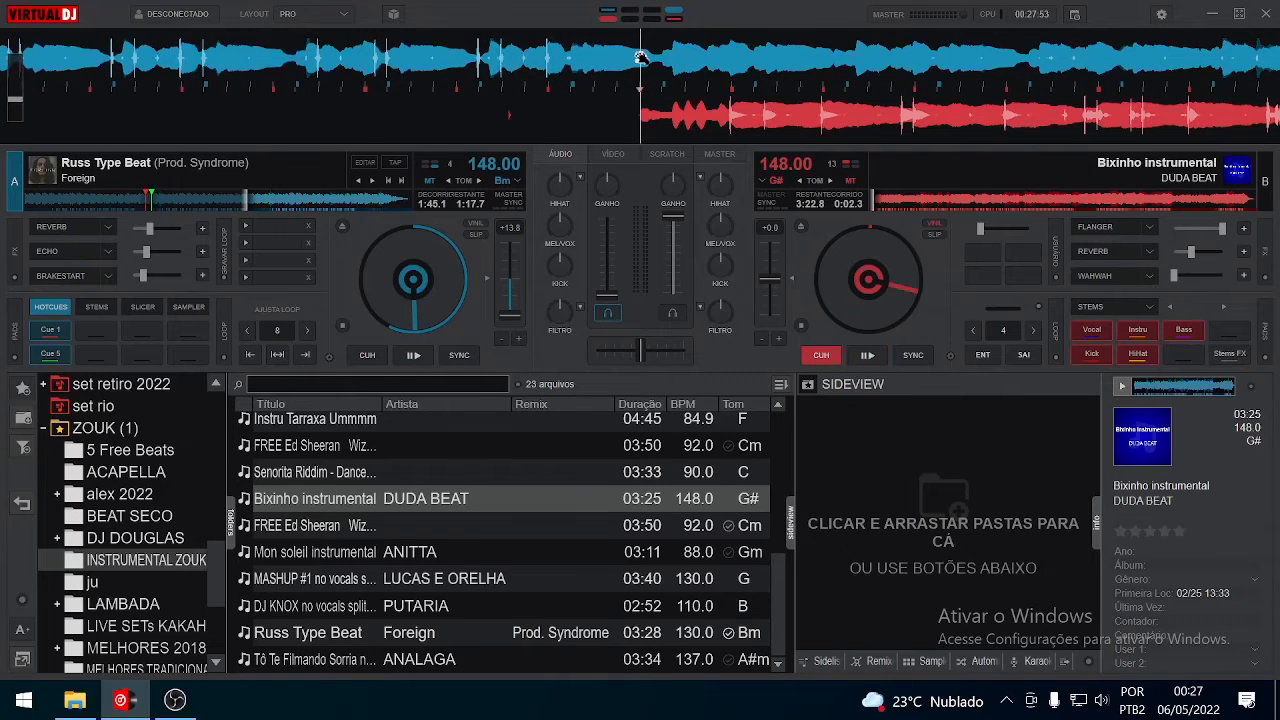
{"action": "left_click", "coordinate": [112, 330]}
{"action": "left_click_drag", "start_coordinate": [758, 54], "coordinate": [735, 52]}
{"action": "left_click", "coordinate": [111, 355]}
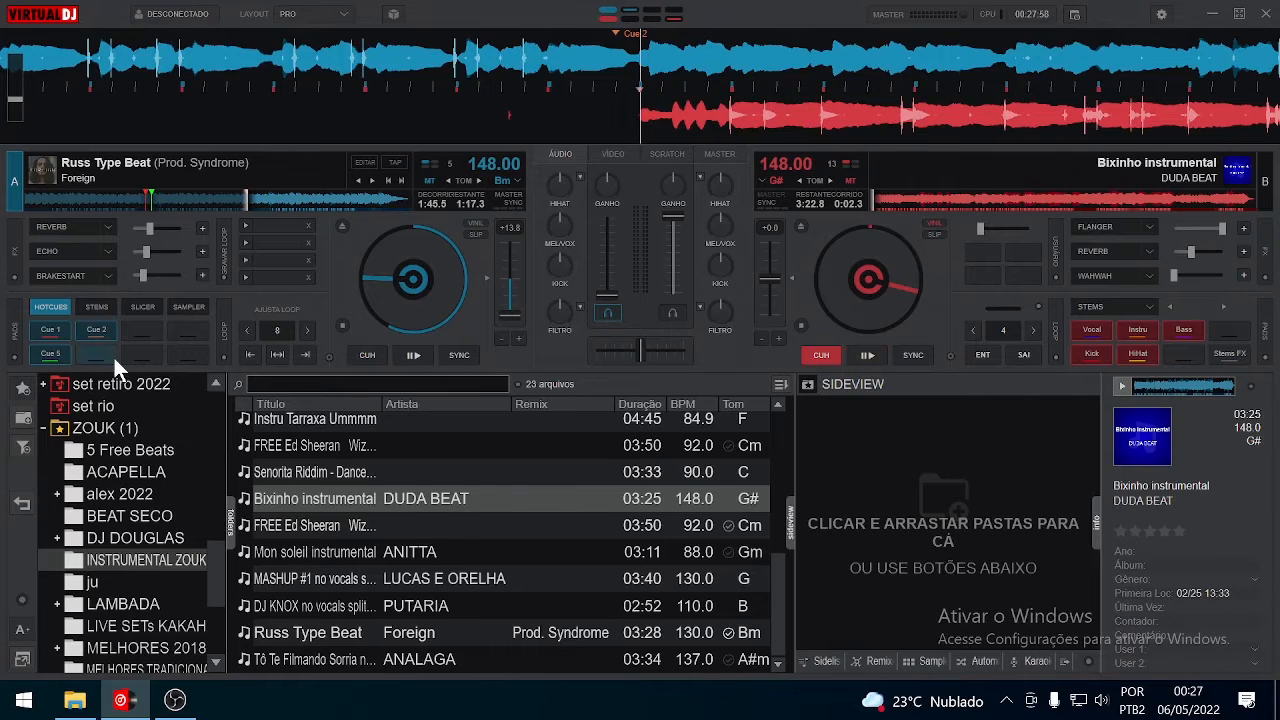
Play deck A with an 8-beat loop near Cue 6 and move the whole loop backward and forward.
{"action": "left_click", "coordinate": [413, 355]}
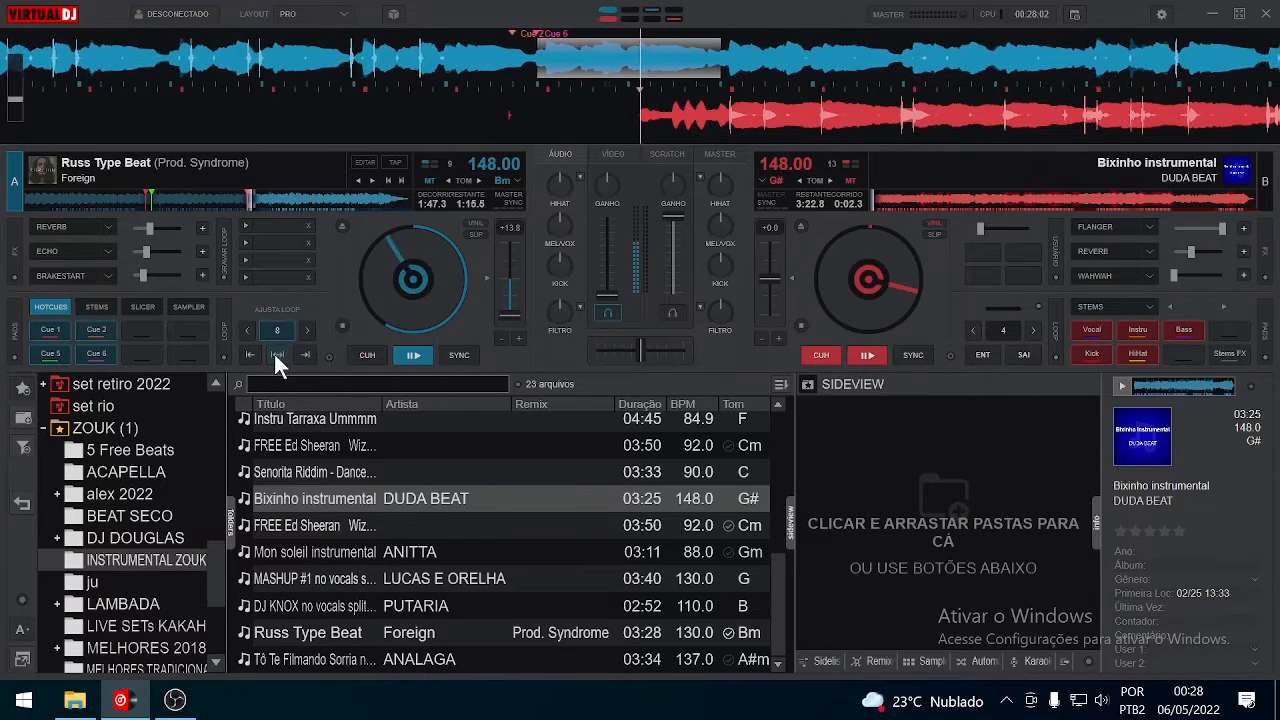
{"action": "left_click", "coordinate": [279, 354]}
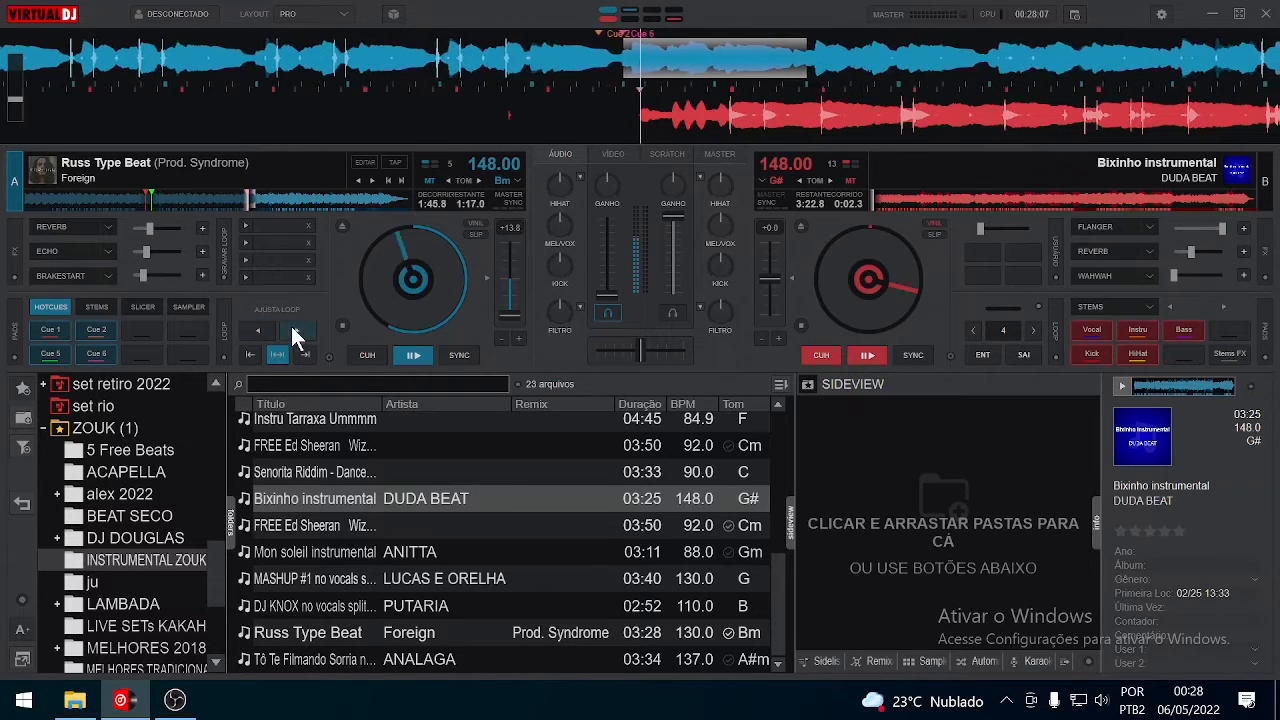
{"action": "left_click", "coordinate": [260, 332]}
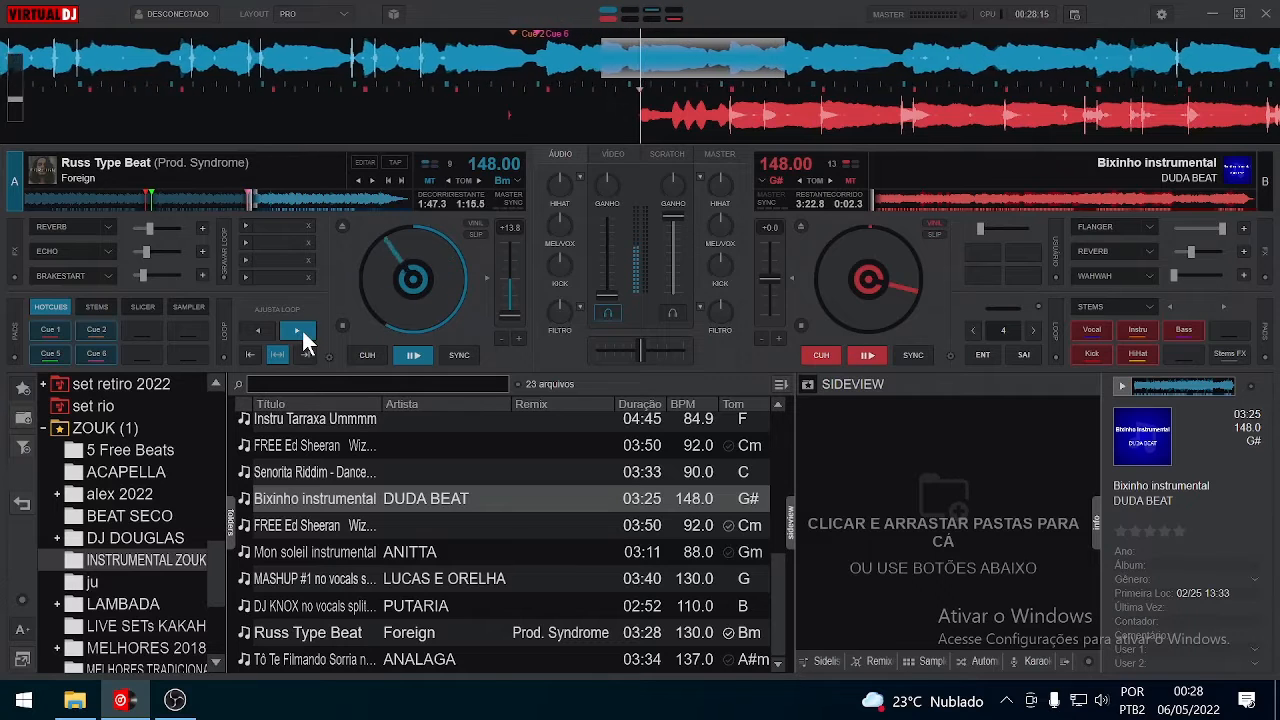
{"action": "left_click", "coordinate": [263, 331]}
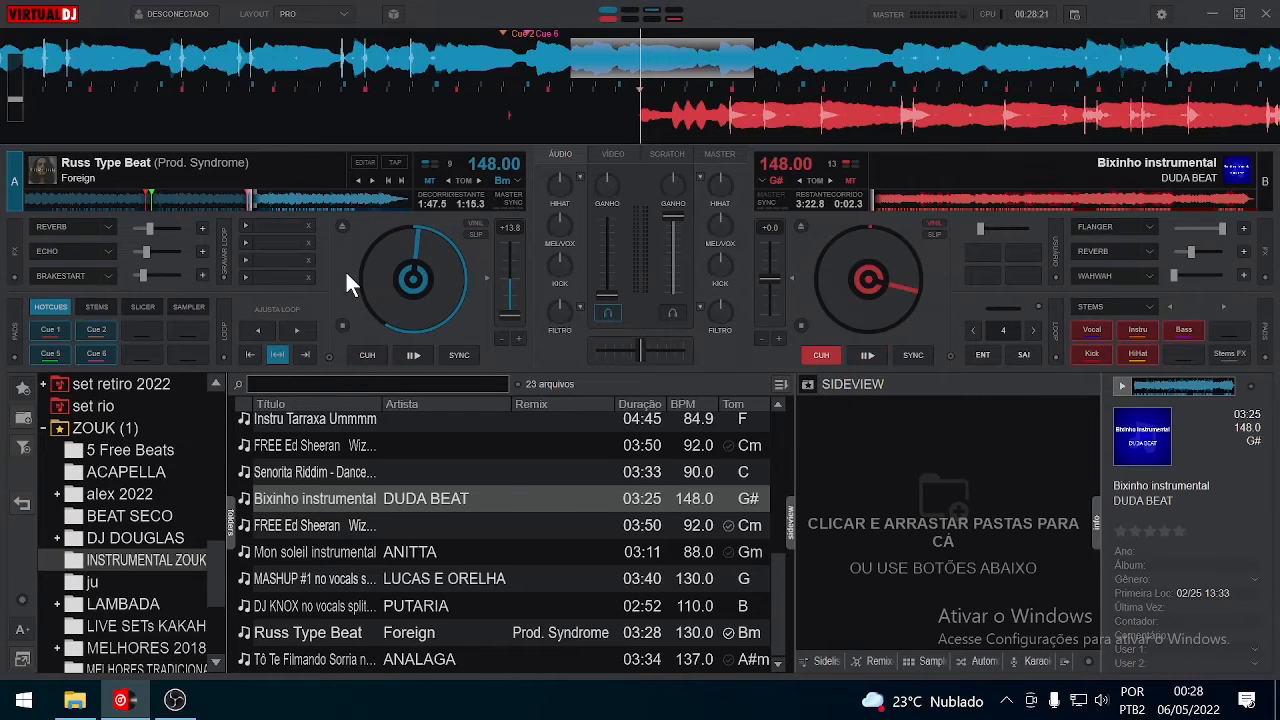
Check the view choices for deck A's loop section and for the neighbouring Saved Loops section.
{"action": "left_click", "coordinate": [220, 358]}
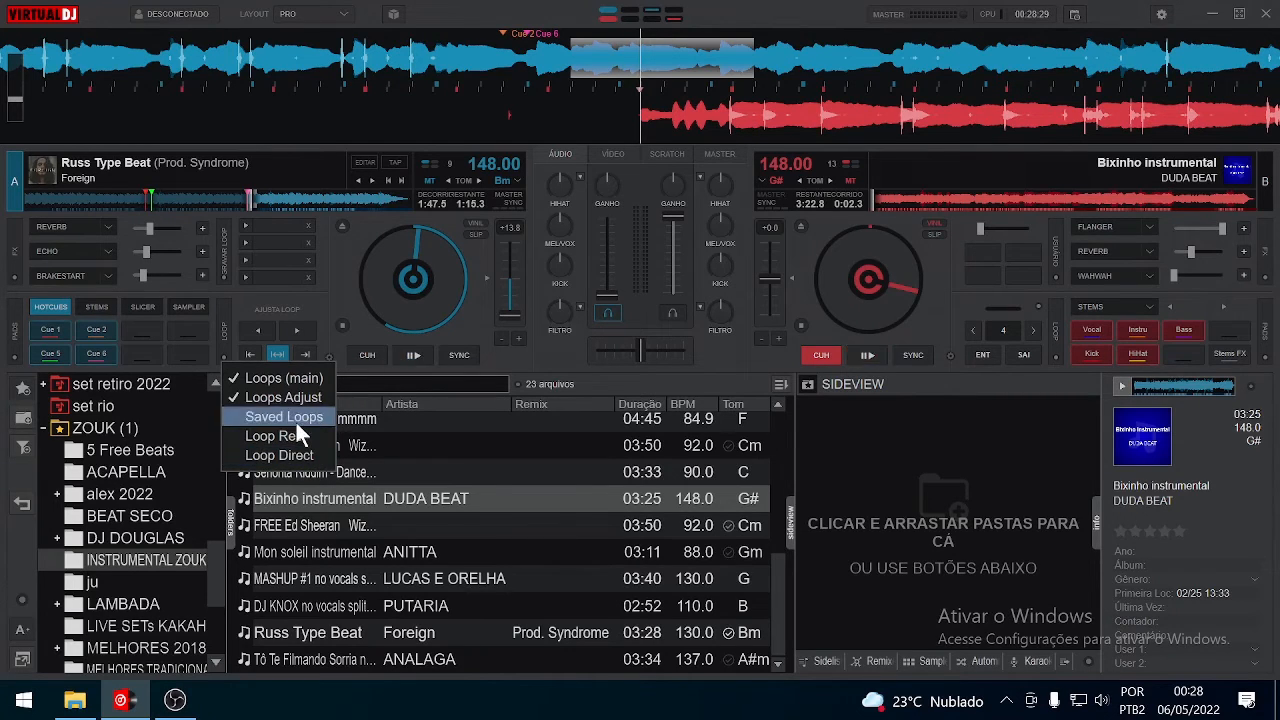
{"action": "left_click", "coordinate": [349, 292]}
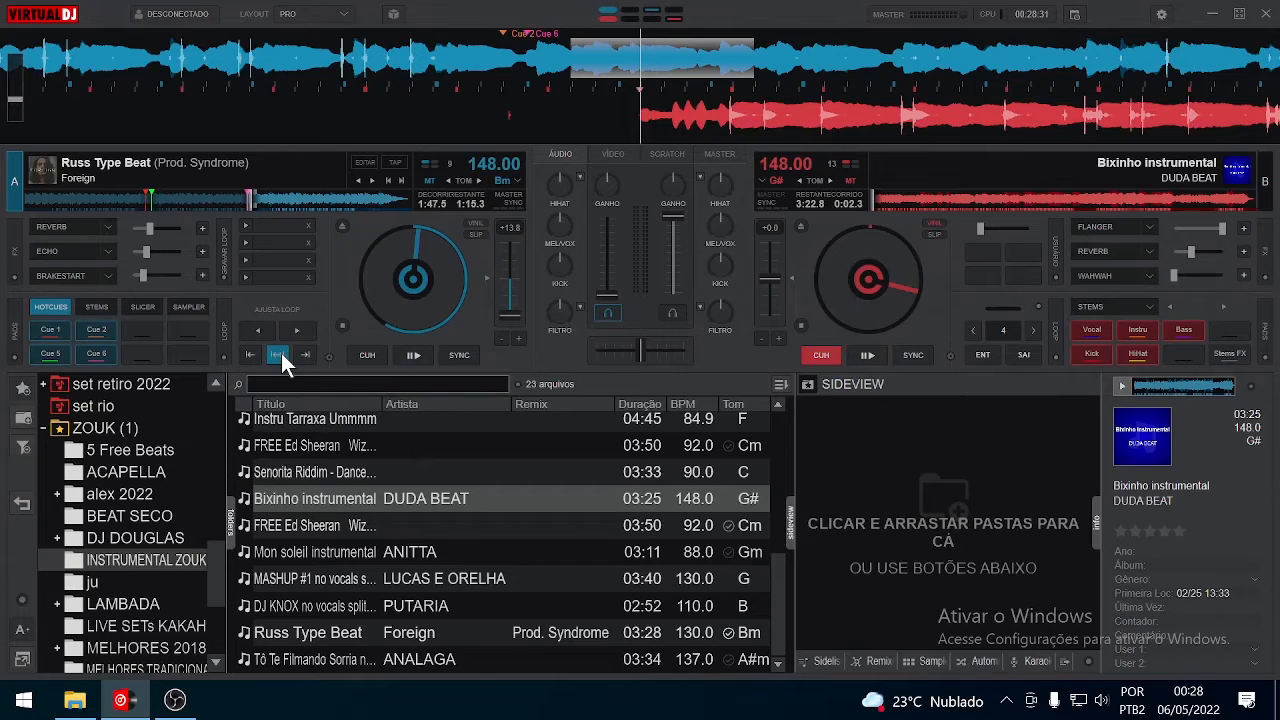
{"action": "left_click", "coordinate": [220, 326]}
{"action": "left_click", "coordinate": [221, 325]}
{"action": "left_click", "coordinate": [226, 278]}
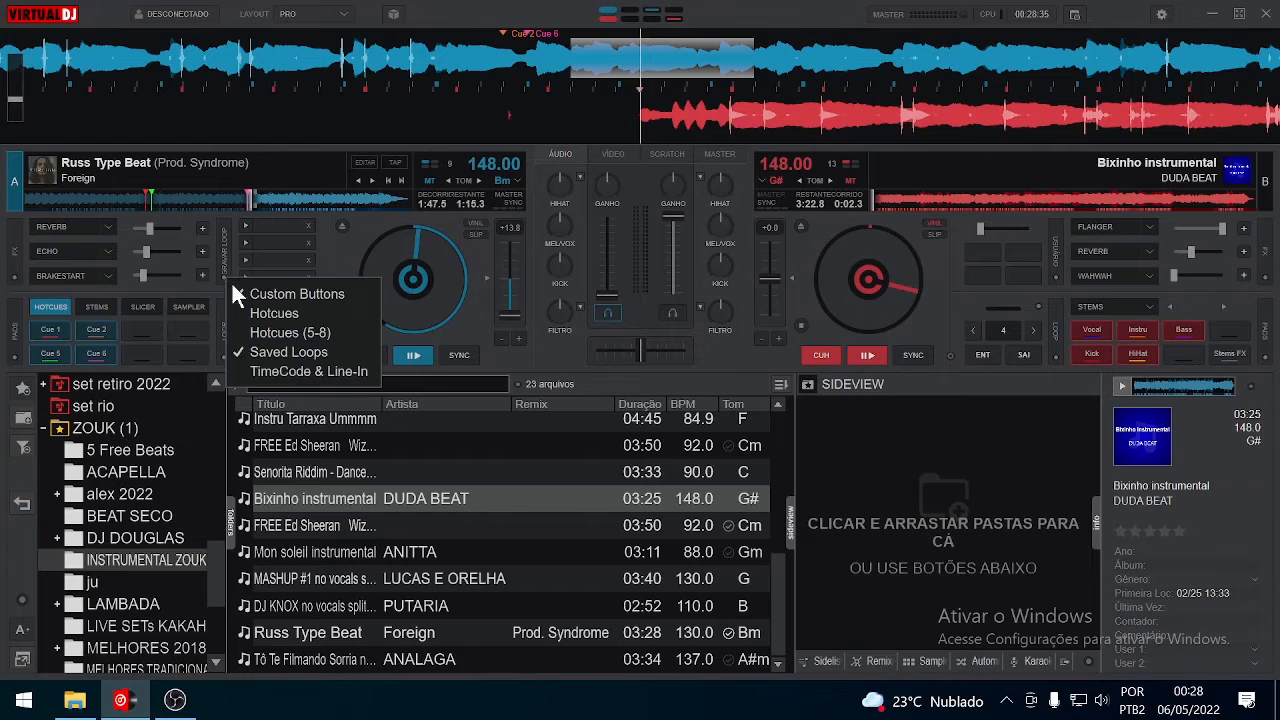
{"action": "left_click", "coordinate": [291, 270]}
{"action": "left_click", "coordinate": [226, 355]}
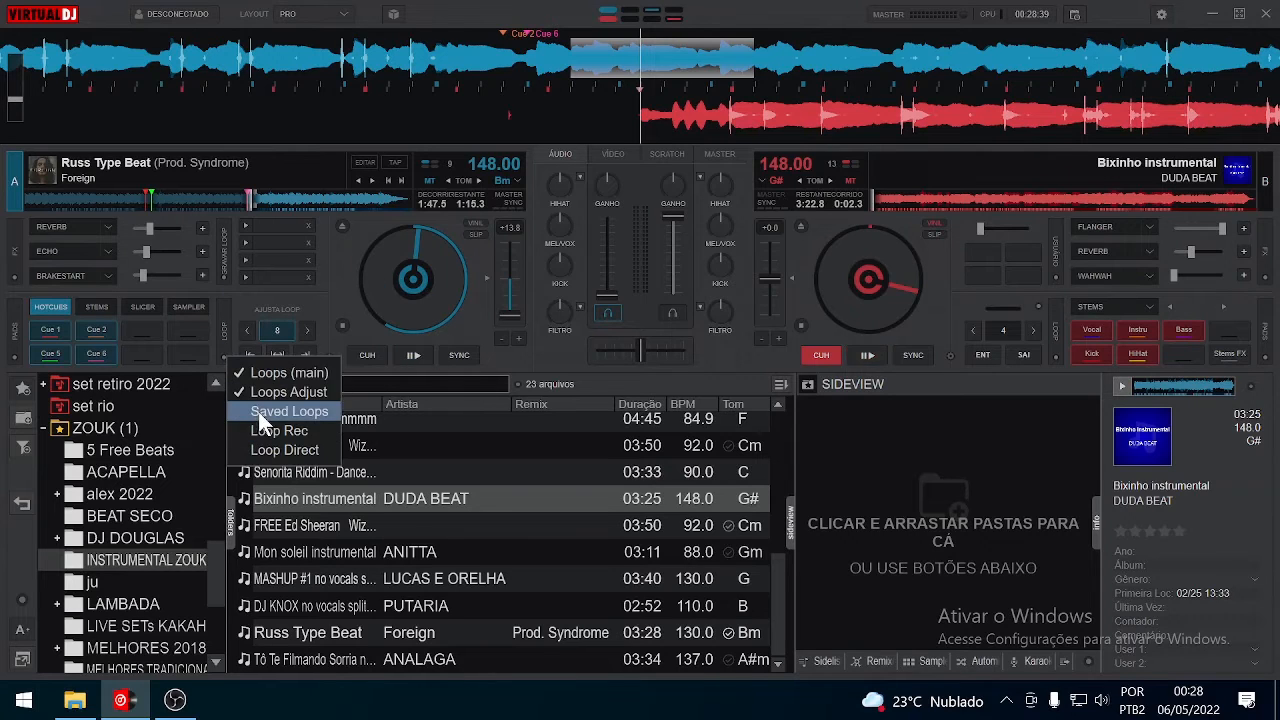
{"action": "left_click", "coordinate": [226, 356]}
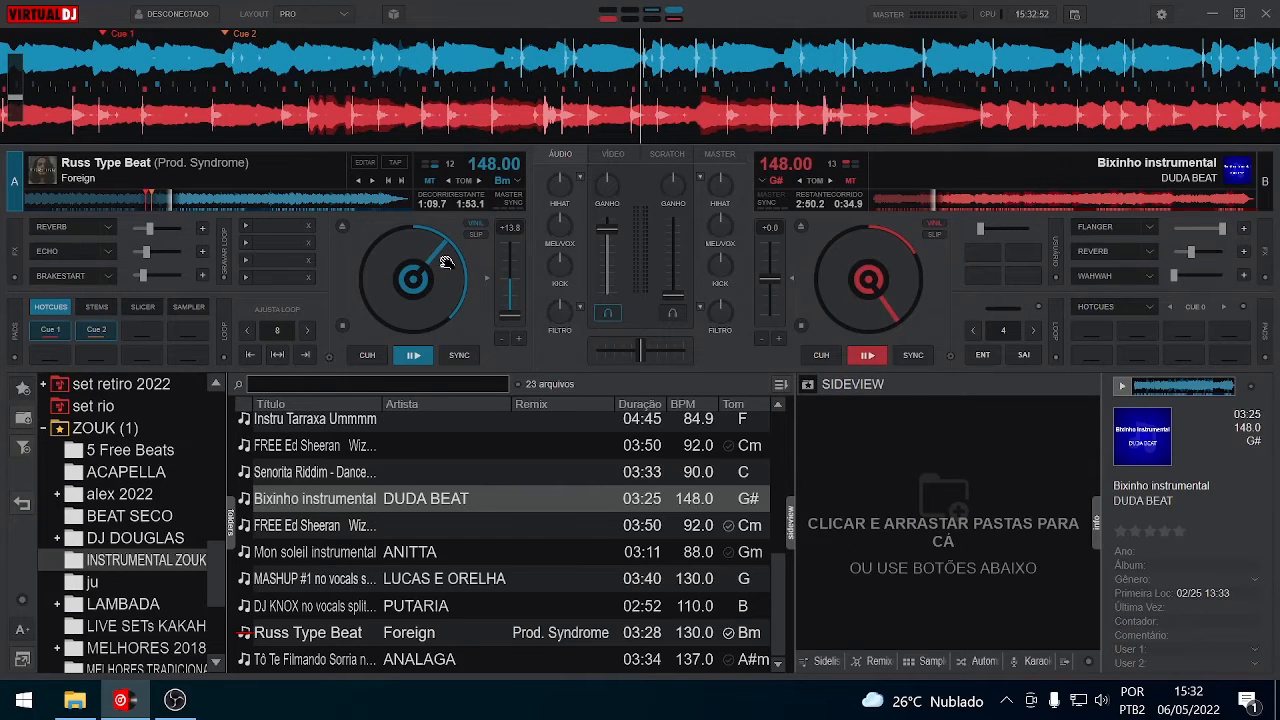
Scratch deck A's track with the jog wheel and restart its playback.
{"action": "mouse_move", "coordinate": [446, 262]}
{"action": "left_mouse_down"}
{"action": "mouse_move", "coordinate": [438, 323]}
{"action": "mouse_move", "coordinate": [457, 174]}
{"action": "mouse_move", "coordinate": [461, 281]}
{"action": "mouse_move", "coordinate": [466, 262]}
{"action": "left_mouse_up"}
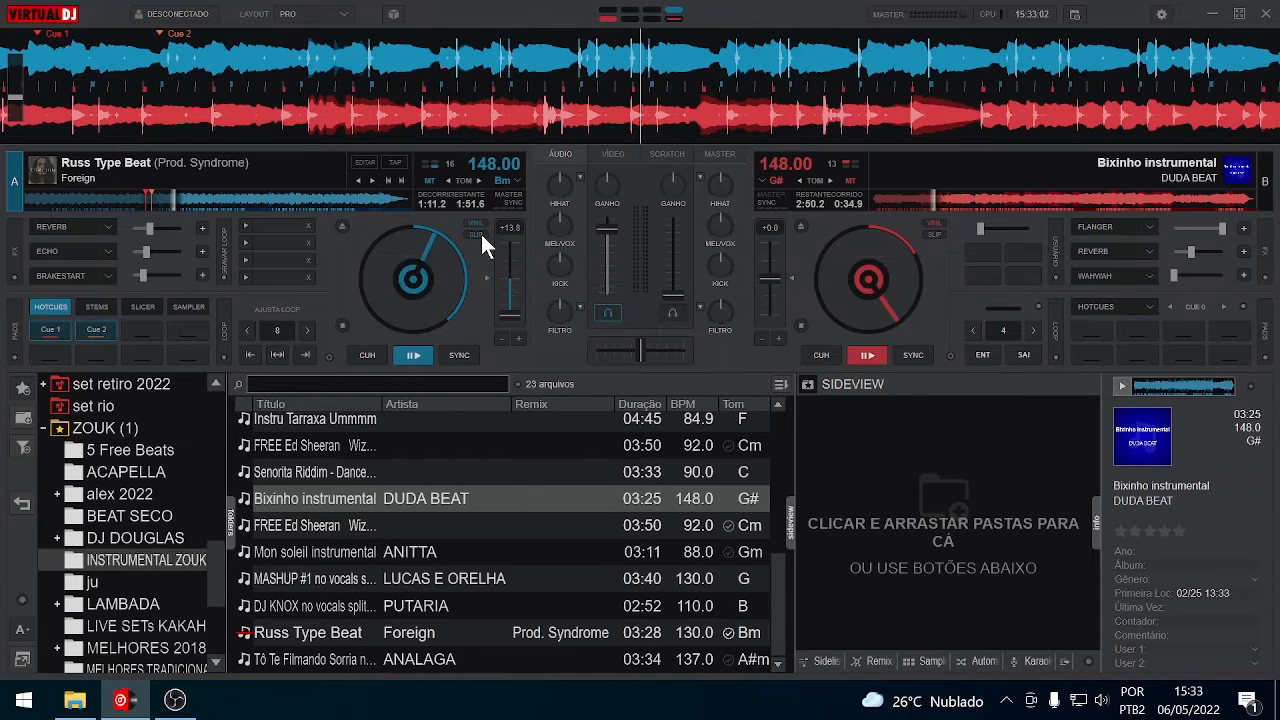
{"action": "left_click", "coordinate": [420, 360]}
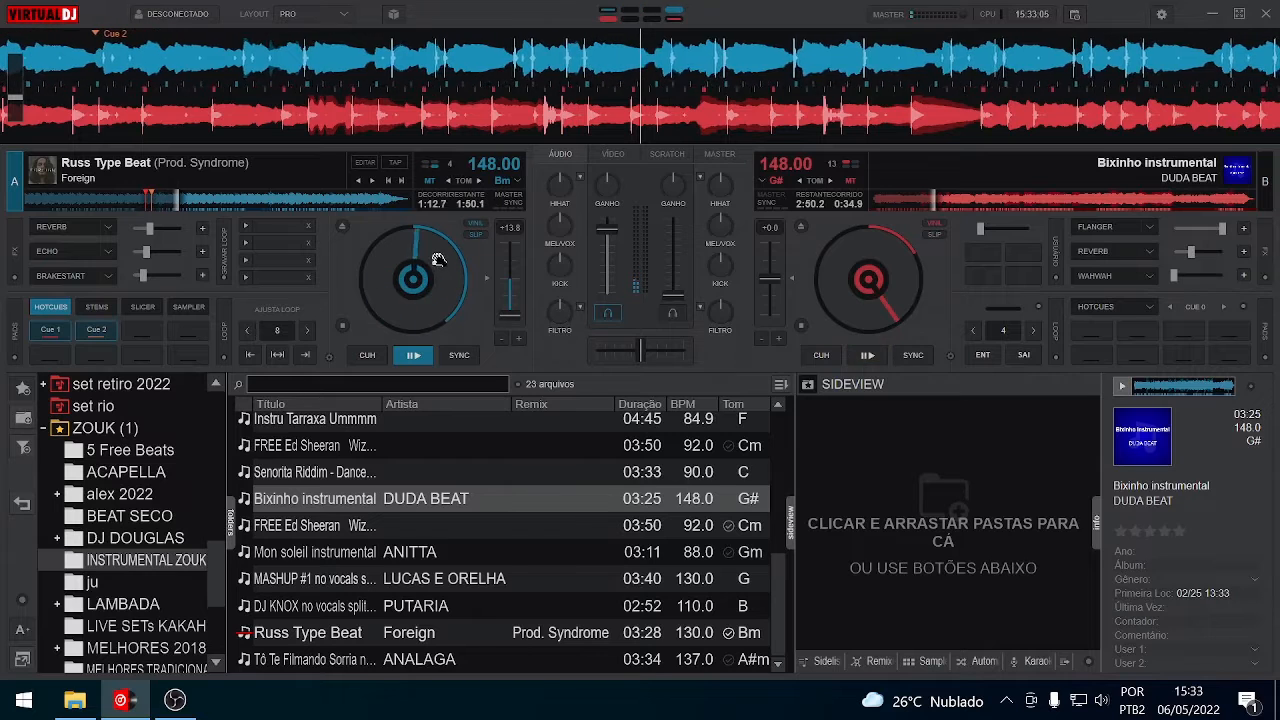
Scratch deck A's playing track with the jog wheel, and turn an 8-beat loop on and off.
{"action": "mouse_move", "coordinate": [441, 252]}
{"action": "left_mouse_down"}
{"action": "mouse_move", "coordinate": [449, 271]}
{"action": "mouse_move", "coordinate": [453, 249]}
{"action": "mouse_move", "coordinate": [464, 293]}
{"action": "left_mouse_up"}
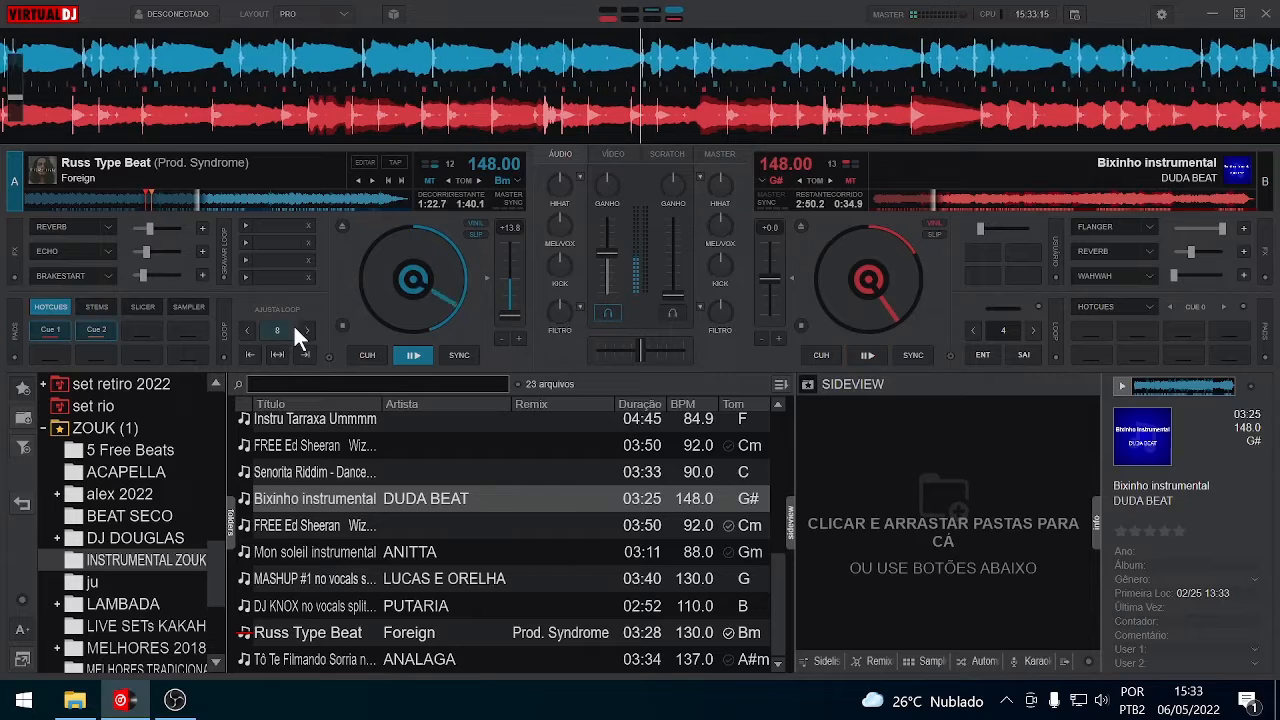
{"action": "left_click", "coordinate": [279, 327]}
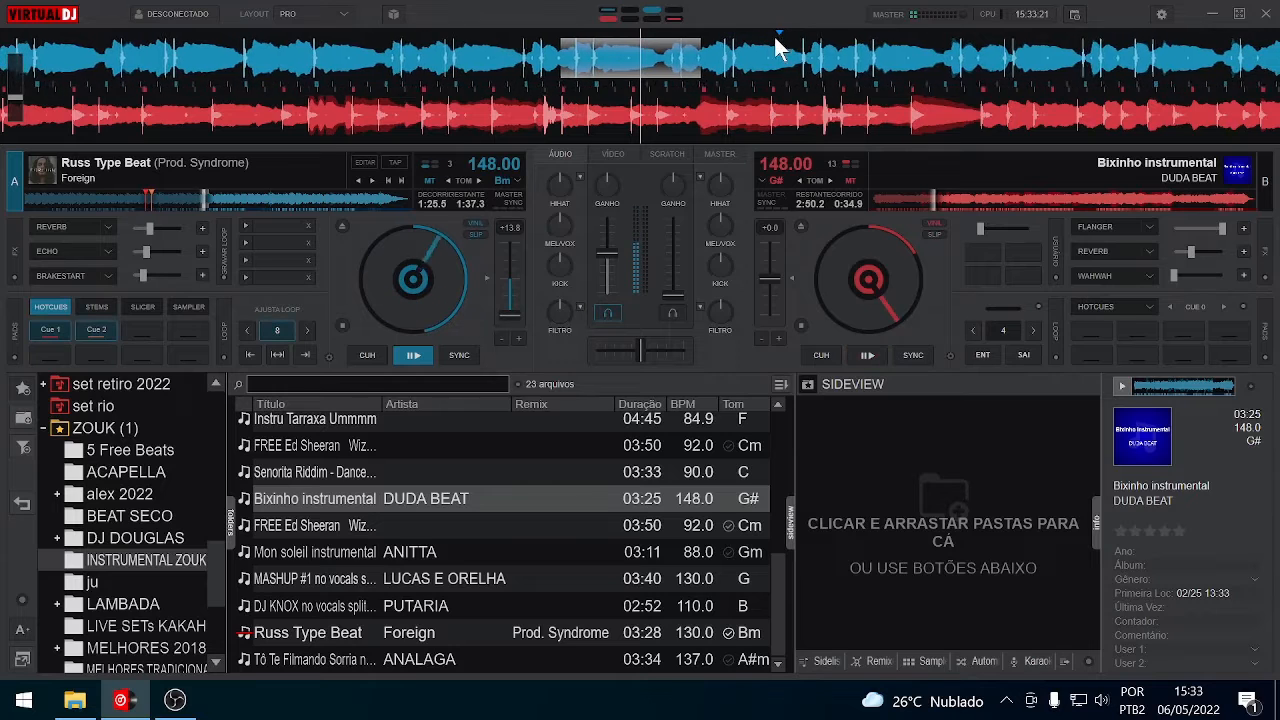
{"action": "left_click", "coordinate": [279, 324]}
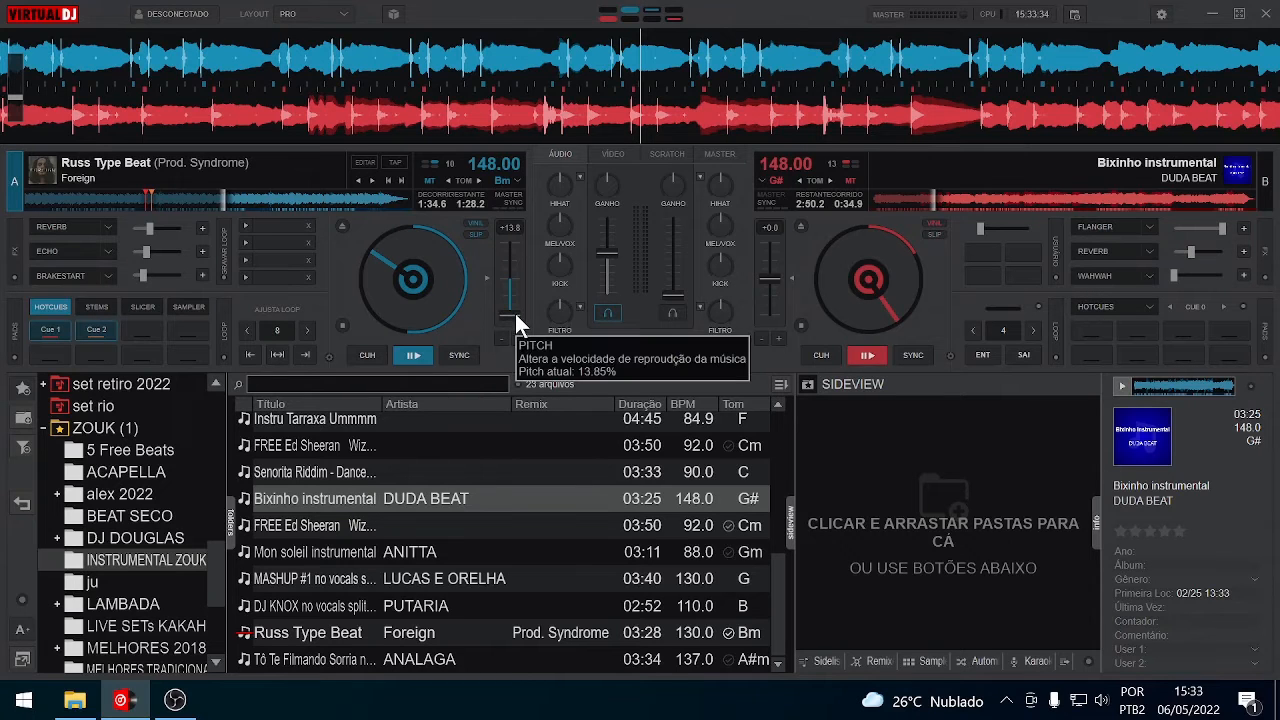
Move deck A's pitch to about -14.0 and about -9.6, reset it to zero, and play the track.
{"action": "left_click_drag", "start_coordinate": [514, 311], "coordinate": [517, 217]}
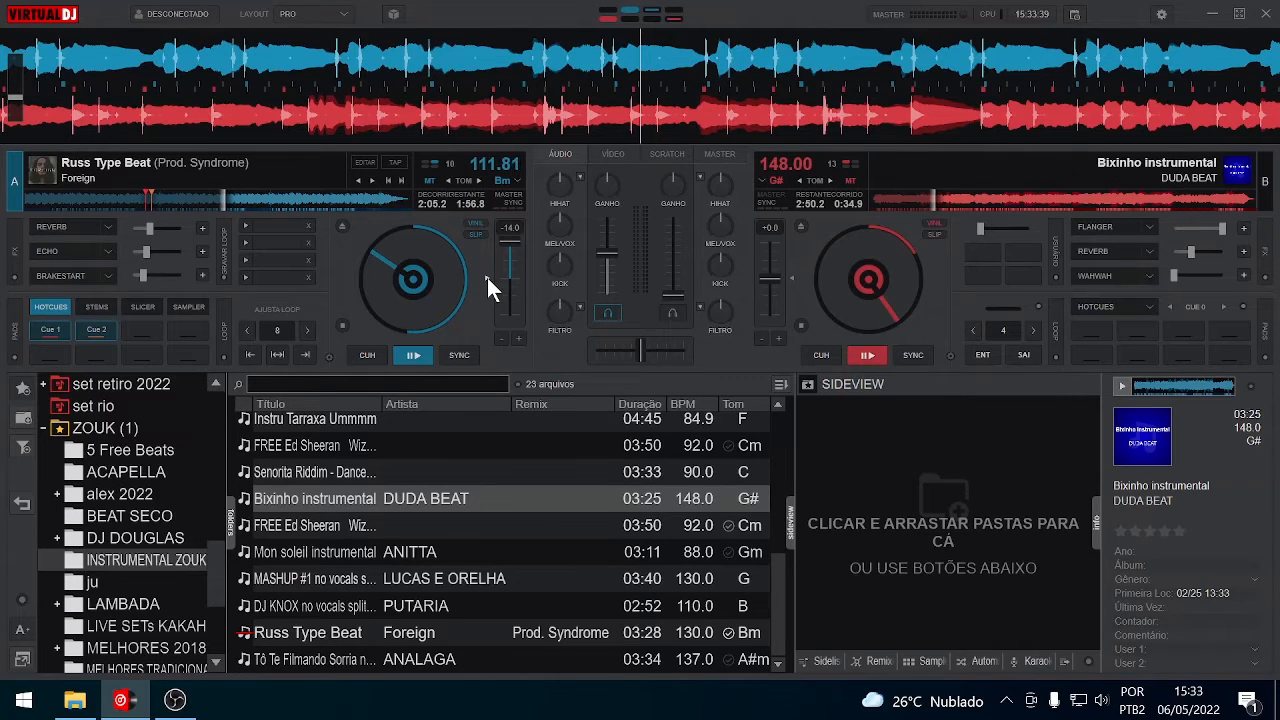
{"action": "mouse_move", "coordinate": [508, 242]}
{"action": "left_mouse_down"}
{"action": "mouse_move", "coordinate": [511, 228]}
{"action": "mouse_move", "coordinate": [515, 256]}
{"action": "left_mouse_up"}
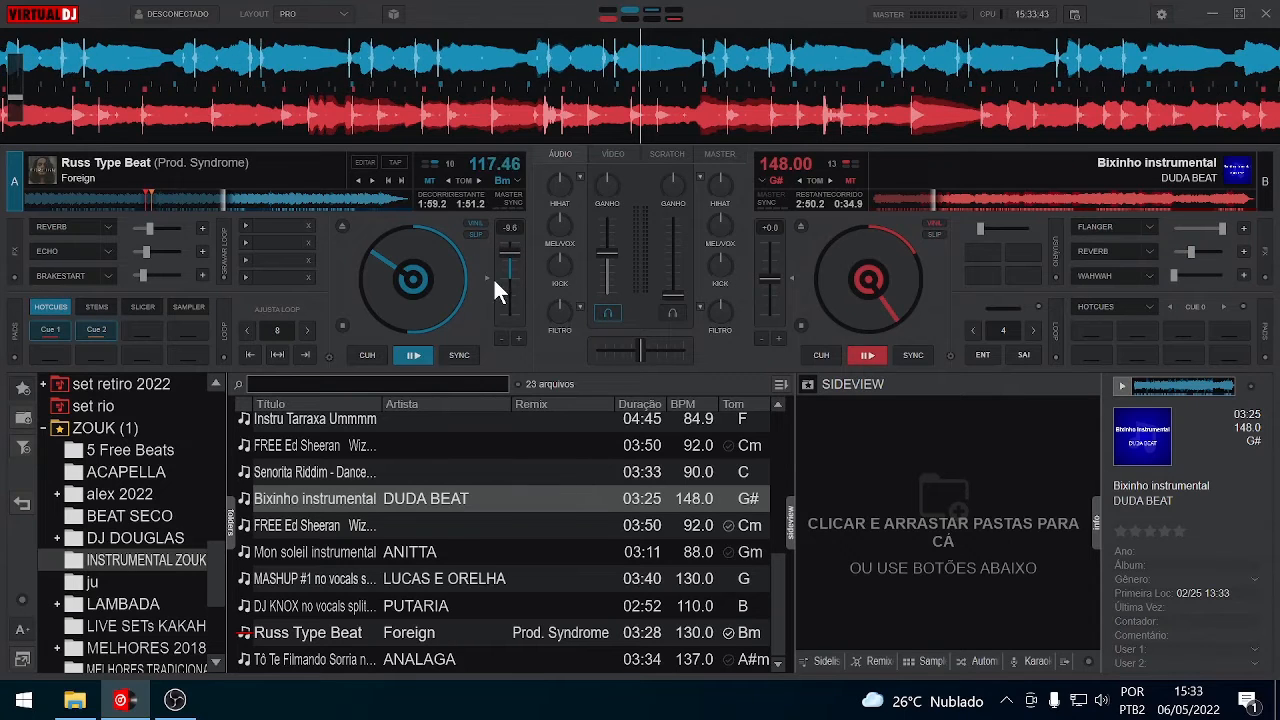
{"action": "left_click", "coordinate": [488, 276]}
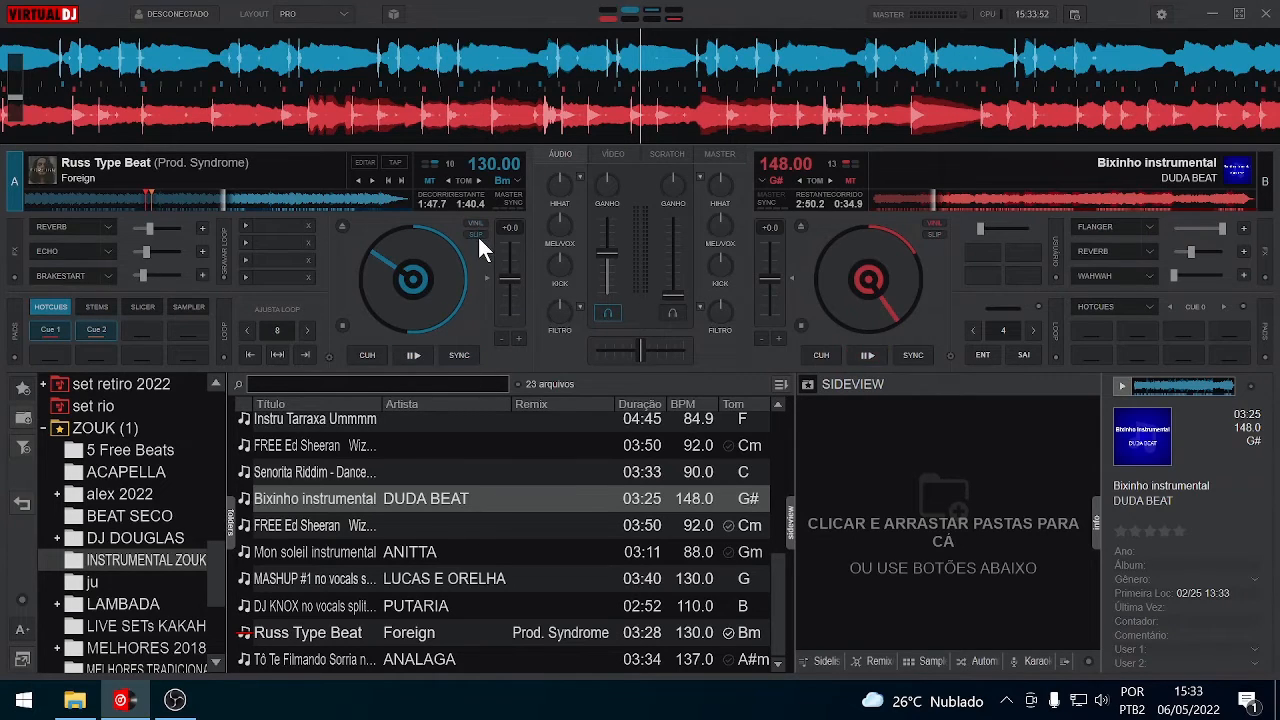
{"action": "left_click", "coordinate": [415, 353]}
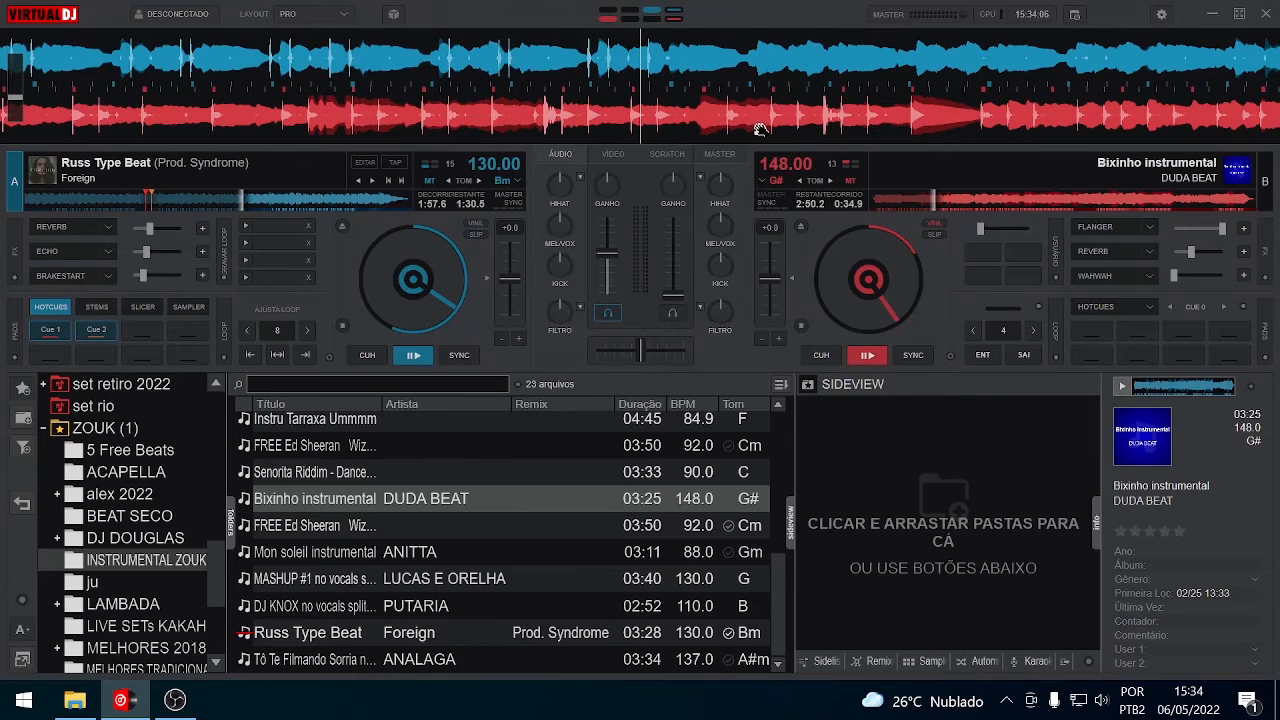
Set hot cue 2 at about 0:34.6 in deck B's track and hot cue 3 at about 1:56.3 in deck A's track.
{"action": "left_click_drag", "start_coordinate": [766, 127], "coordinate": [778, 125]}
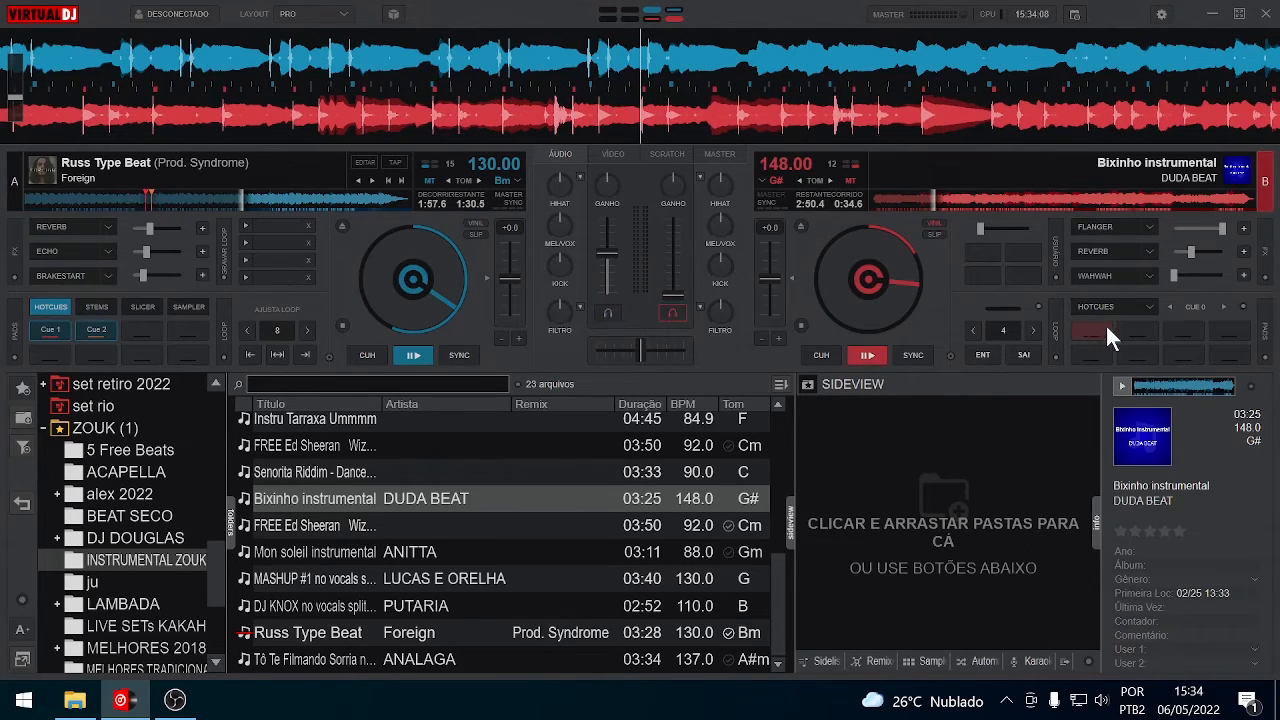
{"action": "left_click", "coordinate": [1138, 330]}
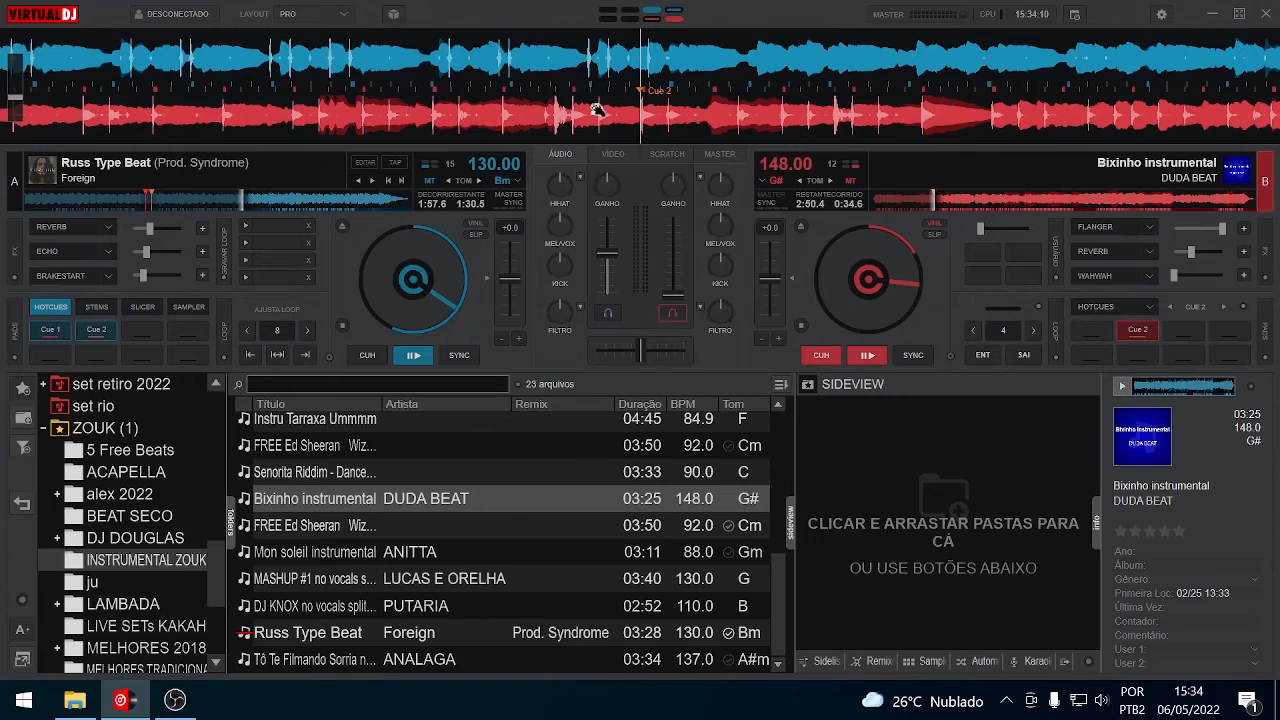
{"action": "left_click_drag", "start_coordinate": [577, 57], "coordinate": [702, 67]}
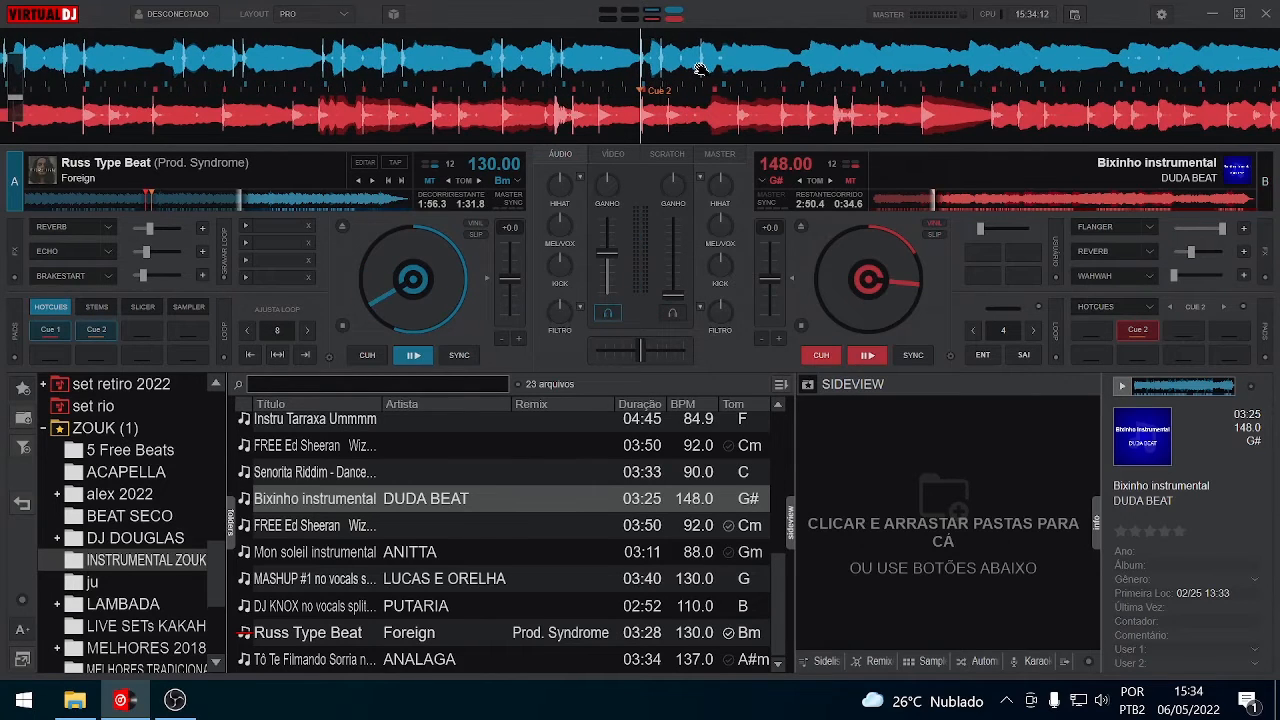
{"action": "left_click", "coordinate": [143, 328]}
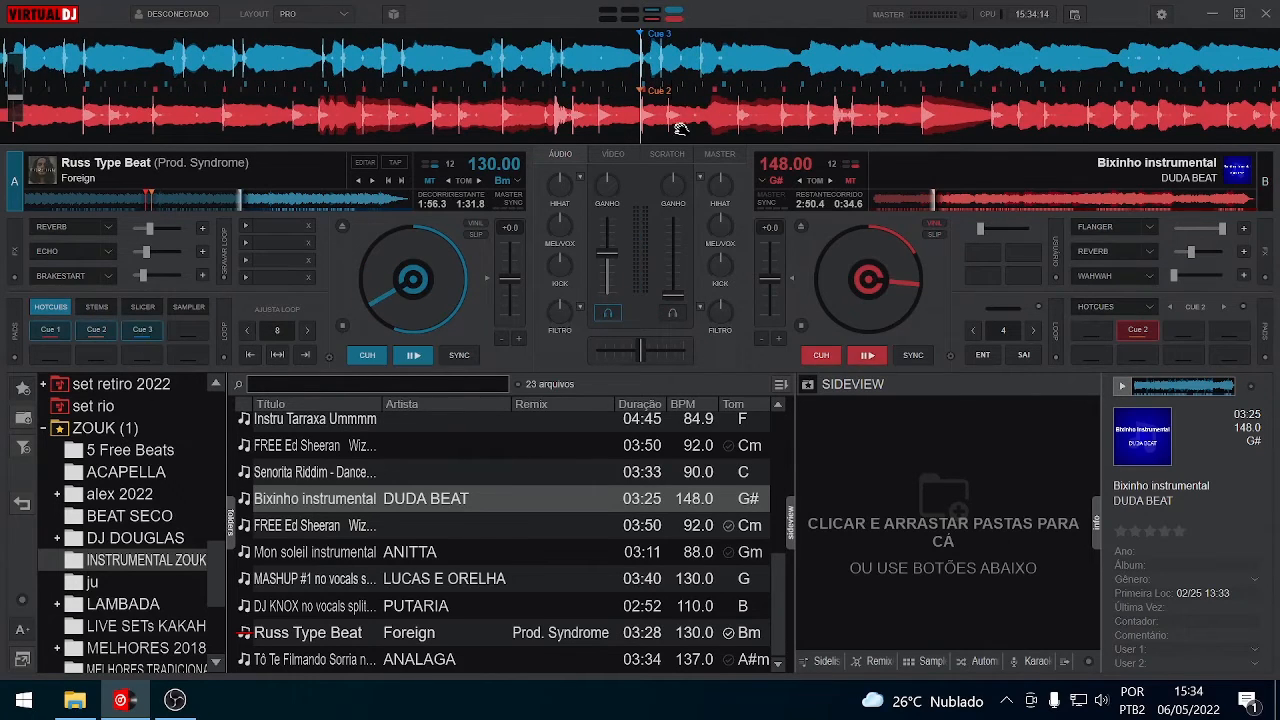
Play both decks together, sync deck A to deck B's 148 BPM, and pause deck A.
{"action": "left_click_drag", "start_coordinate": [700, 128], "coordinate": [1117, 129]}
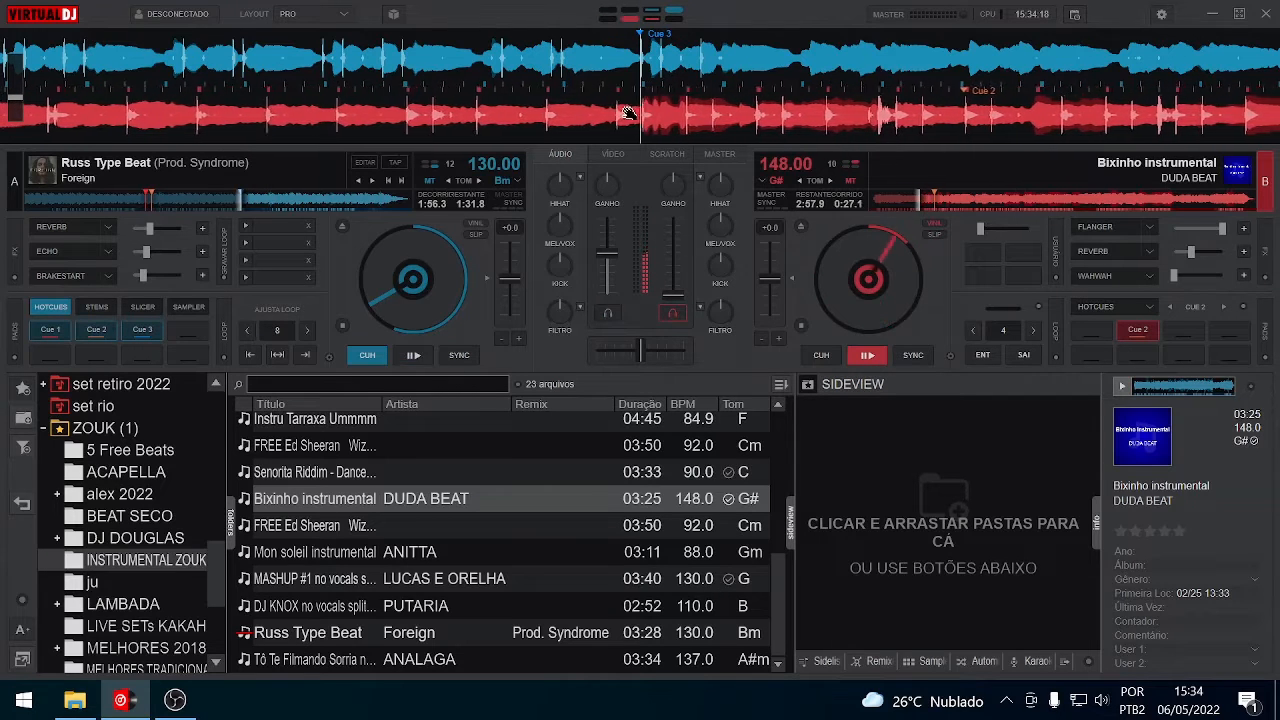
{"action": "left_click", "coordinate": [414, 358]}
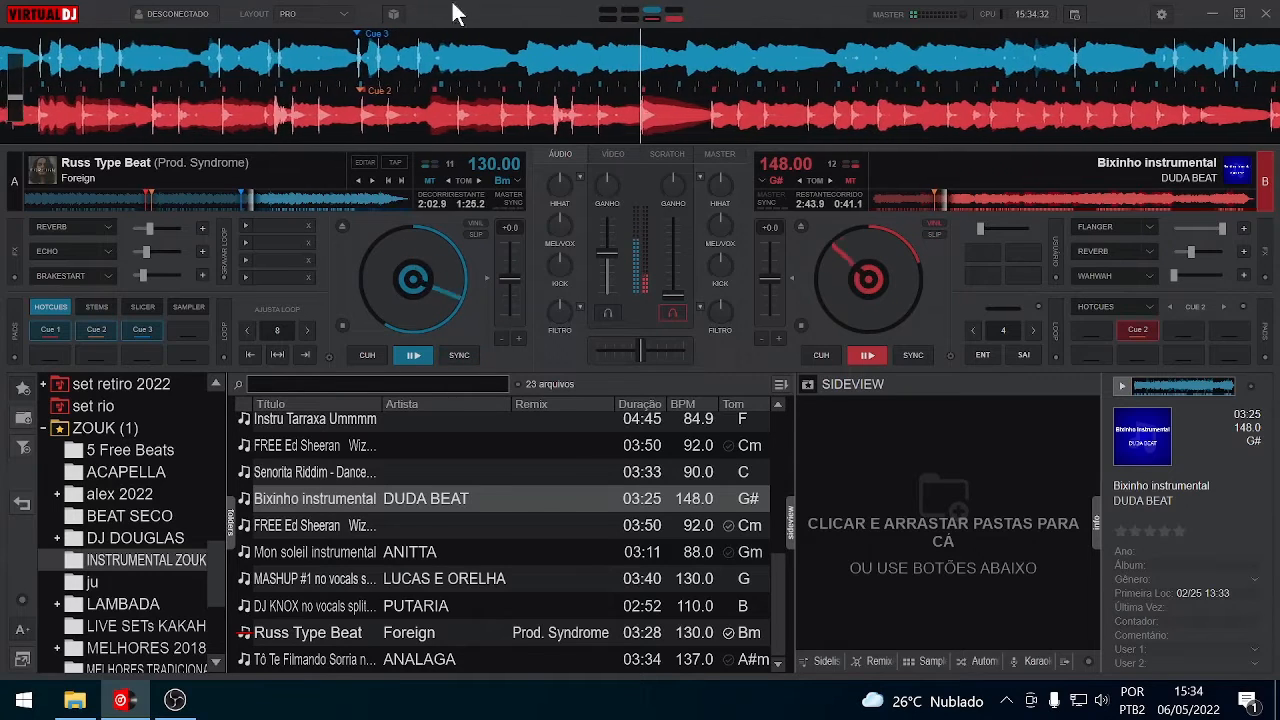
{"action": "left_click", "coordinate": [458, 354]}
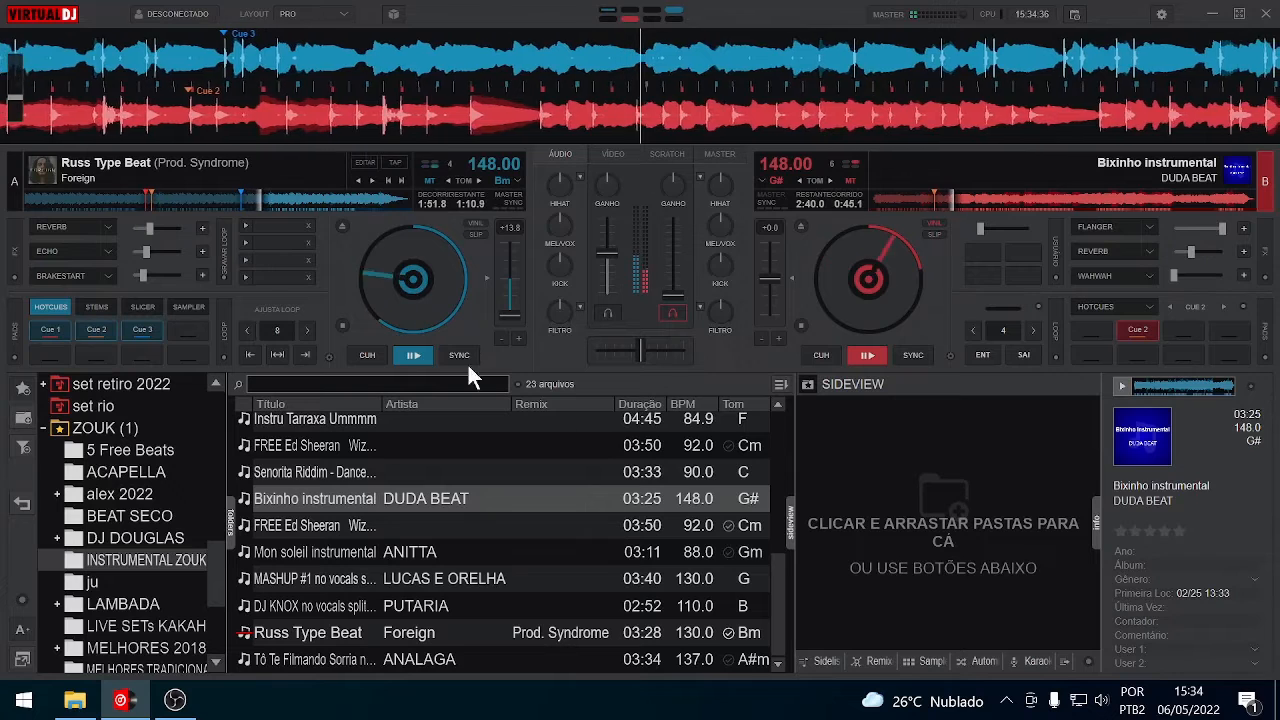
{"action": "left_click", "coordinate": [418, 355]}
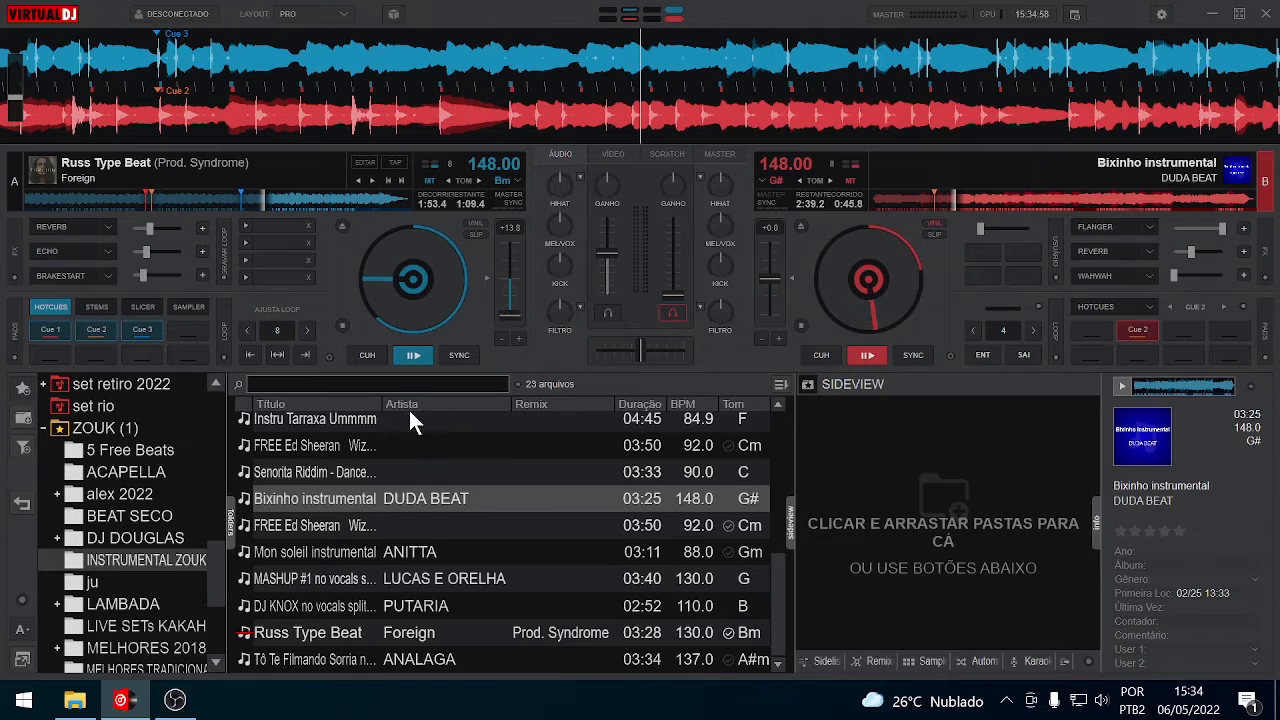
Return deck A's track to its beginning, set the cue point at the first sound, about 0:00.1, and try the cue.
{"action": "left_click", "coordinate": [341, 326]}
{"action": "left_click_drag", "start_coordinate": [698, 60], "coordinate": [697, 61]}
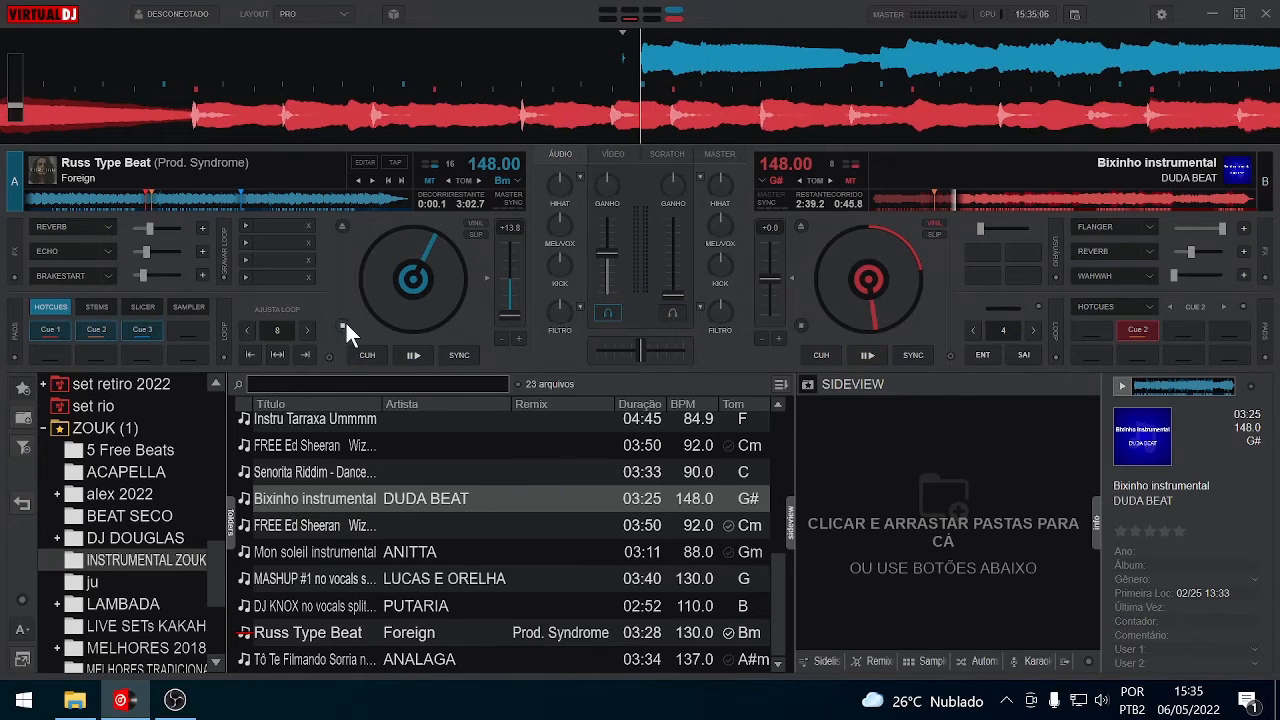
{"action": "left_click", "coordinate": [364, 355]}
{"action": "scroll", "coordinate": [657, 57], "scroll_direction": "up", "scroll_amount": 4}
{"action": "mouse_move", "coordinate": [657, 57]}
{"action": "left_mouse_down"}
{"action": "mouse_move", "coordinate": [697, 59]}
{"action": "mouse_move", "coordinate": [663, 62]}
{"action": "left_mouse_up"}
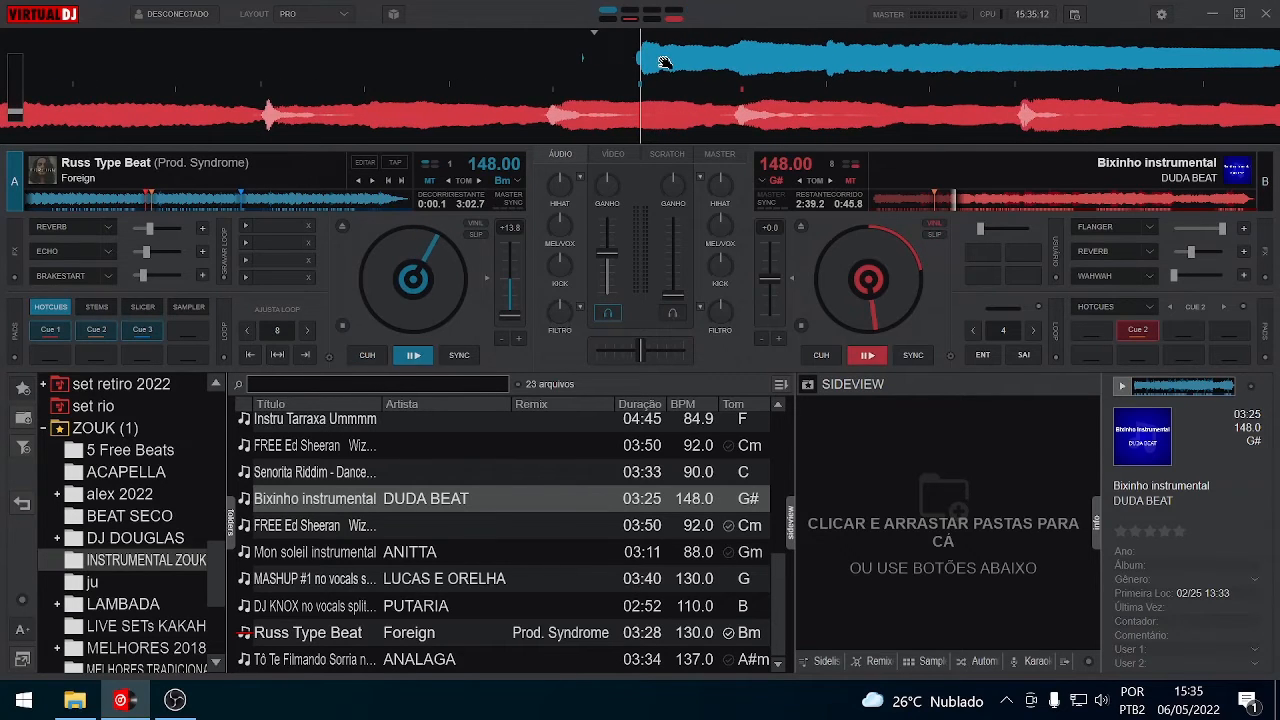
{"action": "left_click", "coordinate": [366, 355]}
{"action": "left_click", "coordinate": [366, 355]}
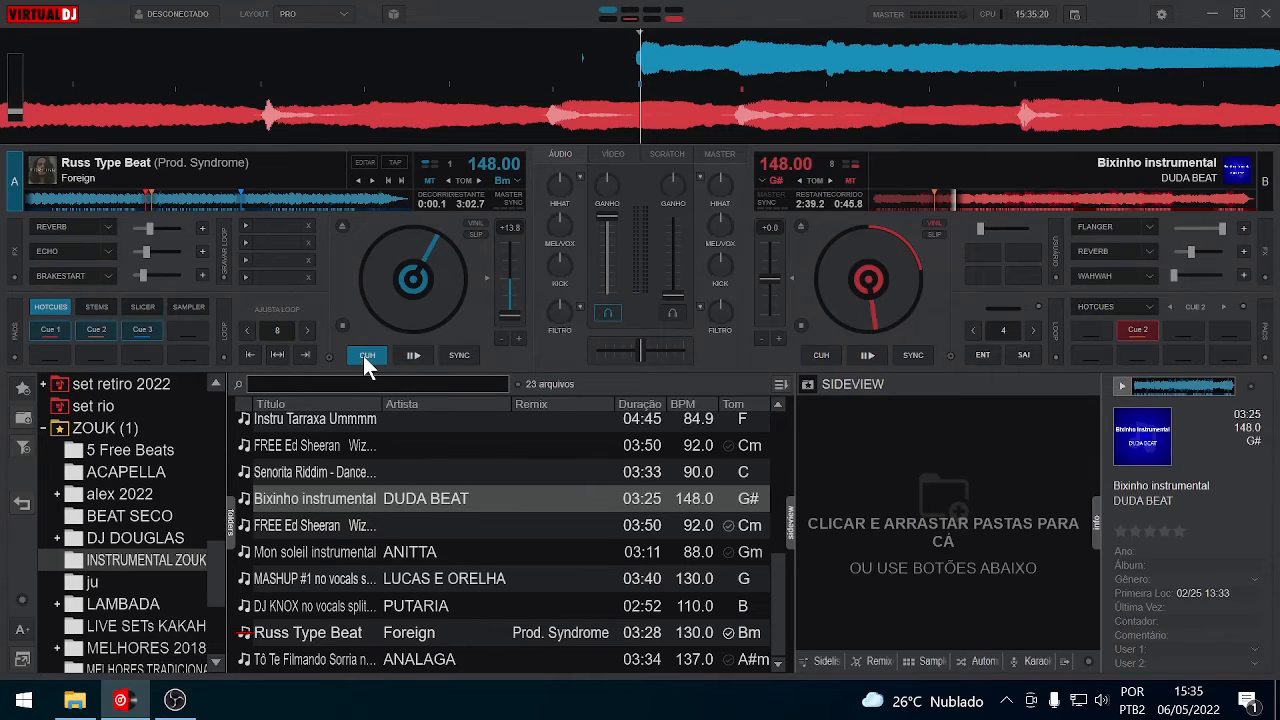
{"action": "left_click", "coordinate": [363, 355]}
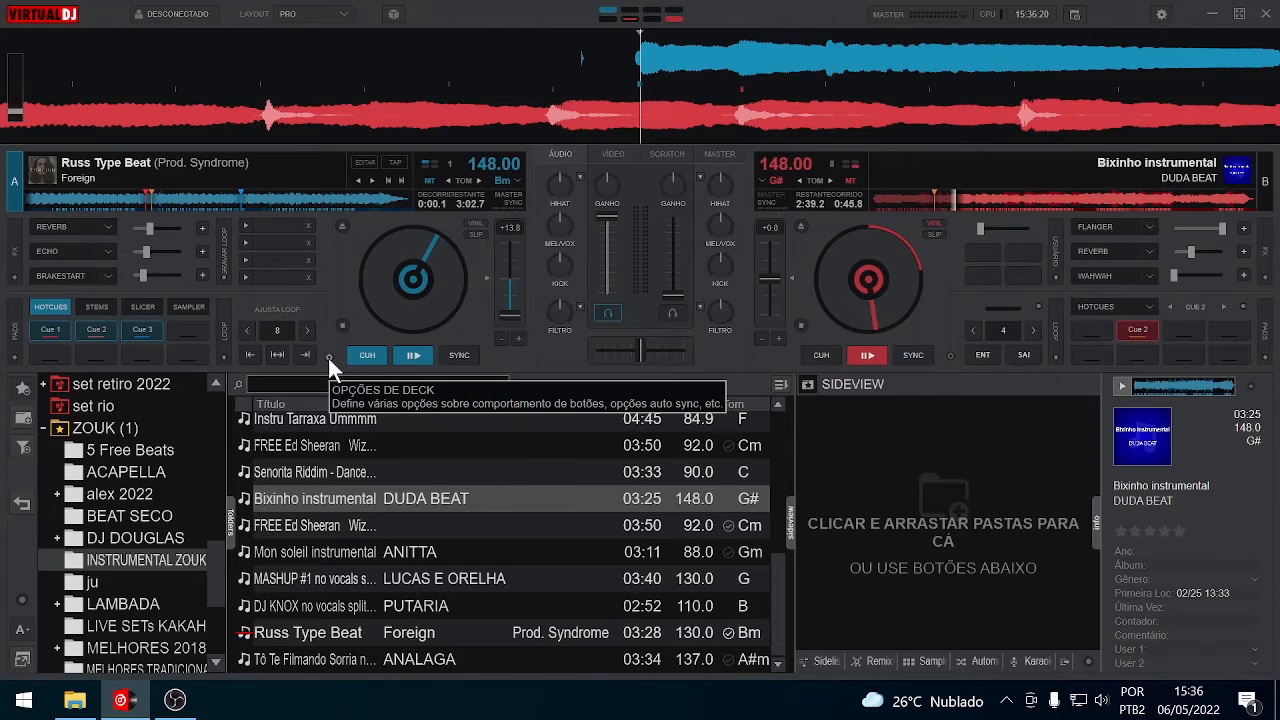
Set deck A's cue button behaviour to Cue Padrão.
{"action": "left_click", "coordinate": [328, 358]}
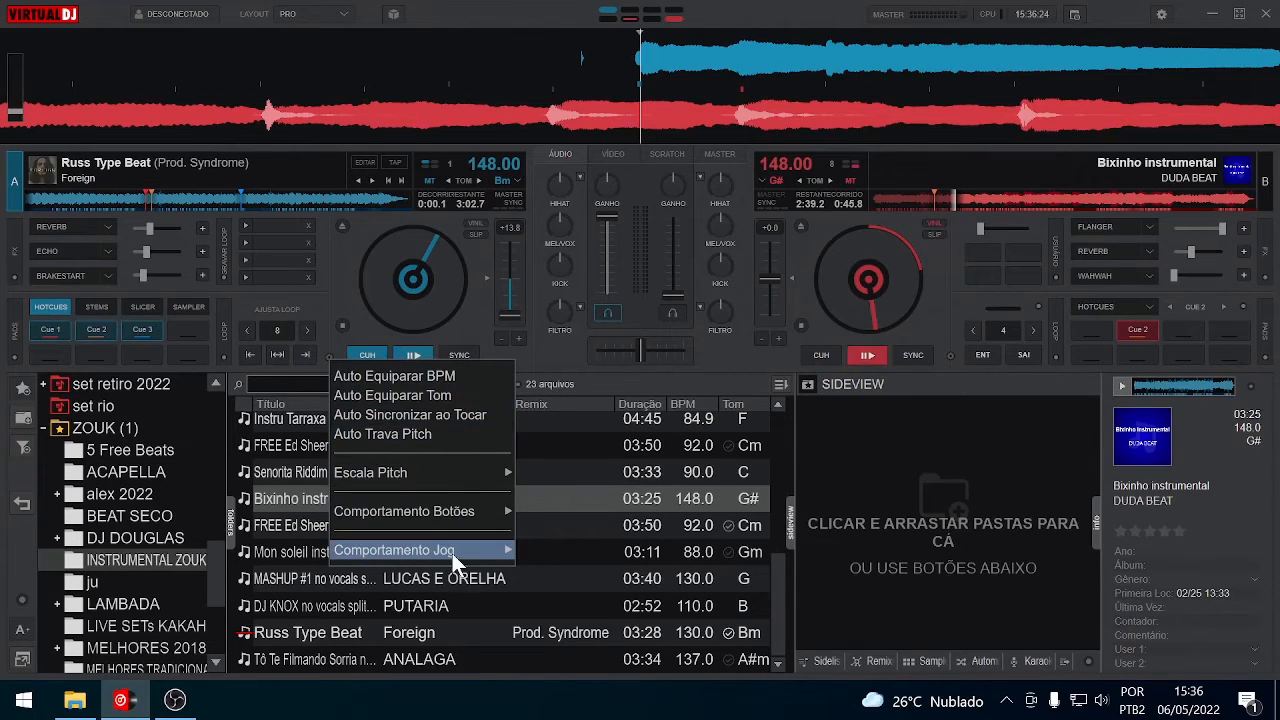
{"action": "mouse_move", "coordinate": [447, 517]}
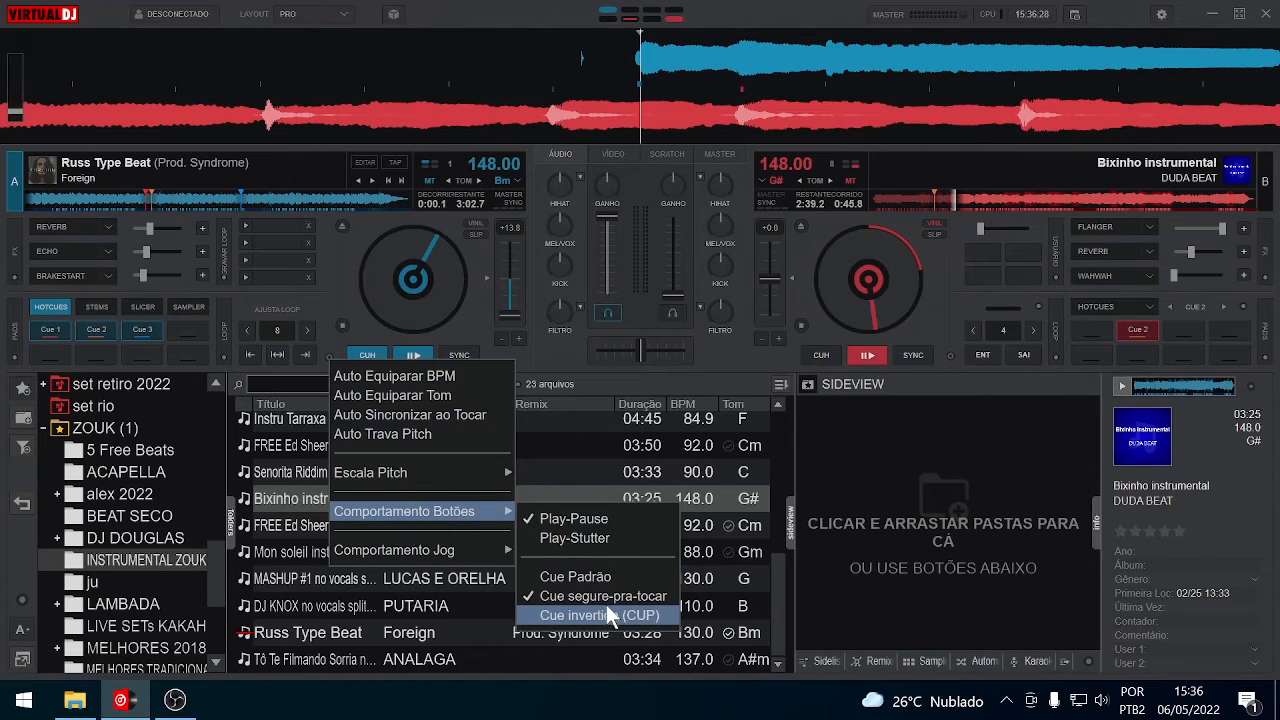
{"action": "left_click", "coordinate": [573, 576]}
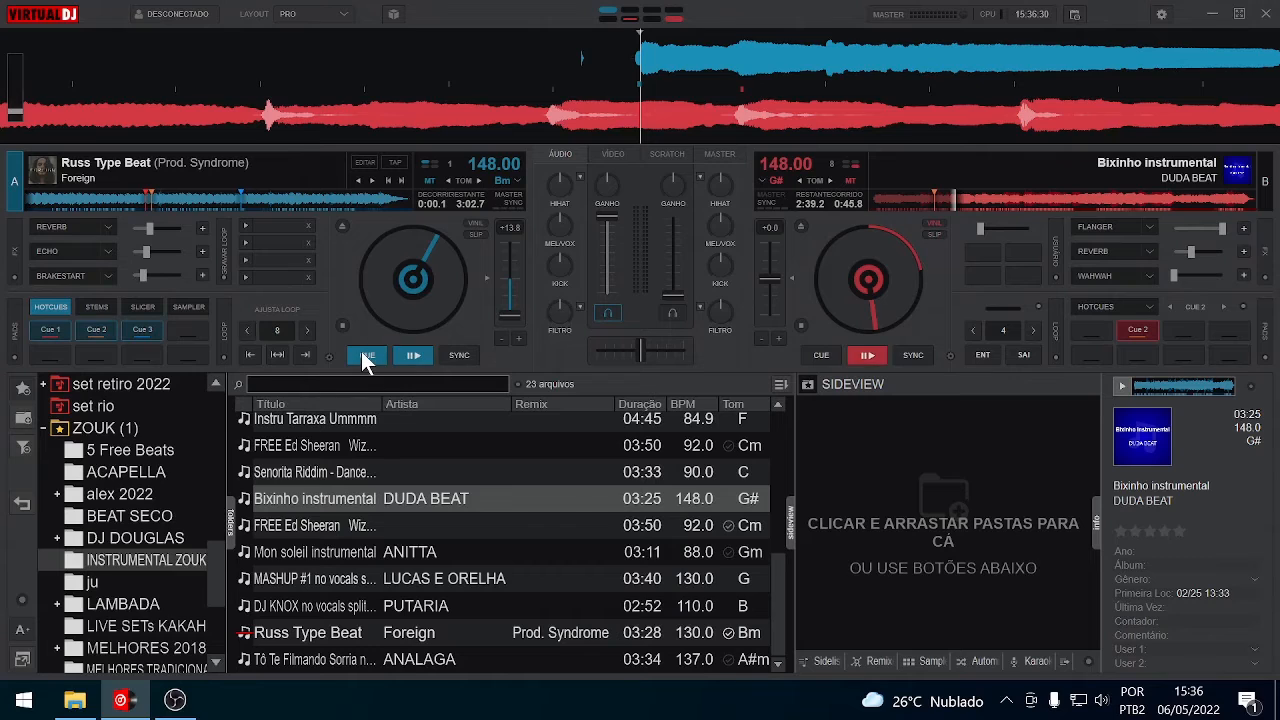
Set the cue button behaviour to Cue segure-pra-tocar, play deck A's track from the cue point, and pause it.
{"action": "left_click", "coordinate": [329, 356]}
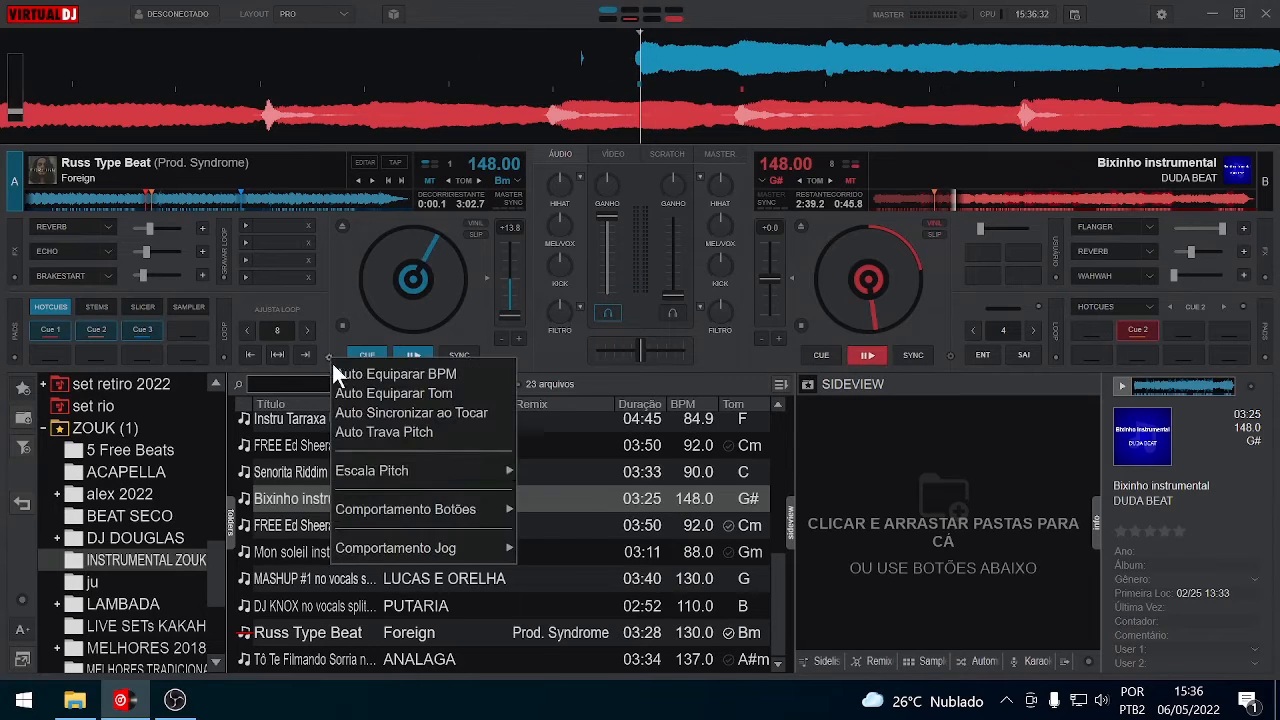
{"action": "mouse_move", "coordinate": [404, 504]}
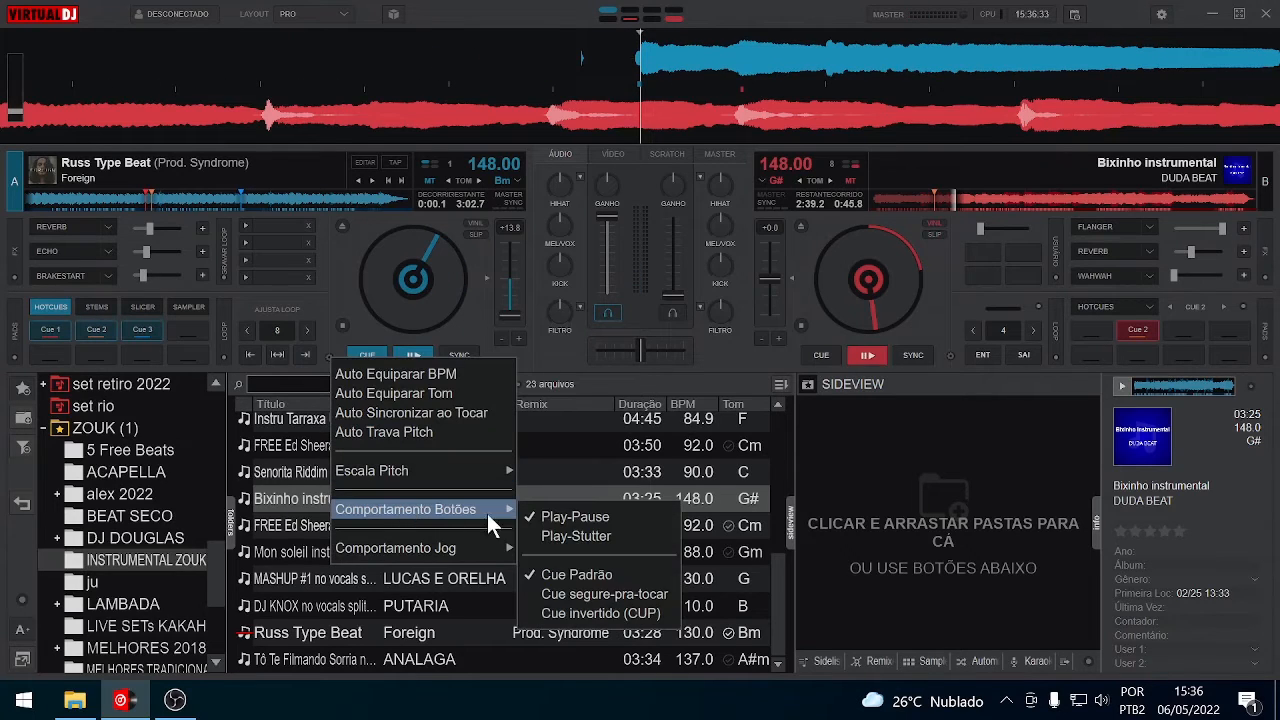
{"action": "left_click", "coordinate": [638, 594]}
{"action": "scroll", "coordinate": [640, 78], "scroll_direction": "down", "scroll_amount": 6}
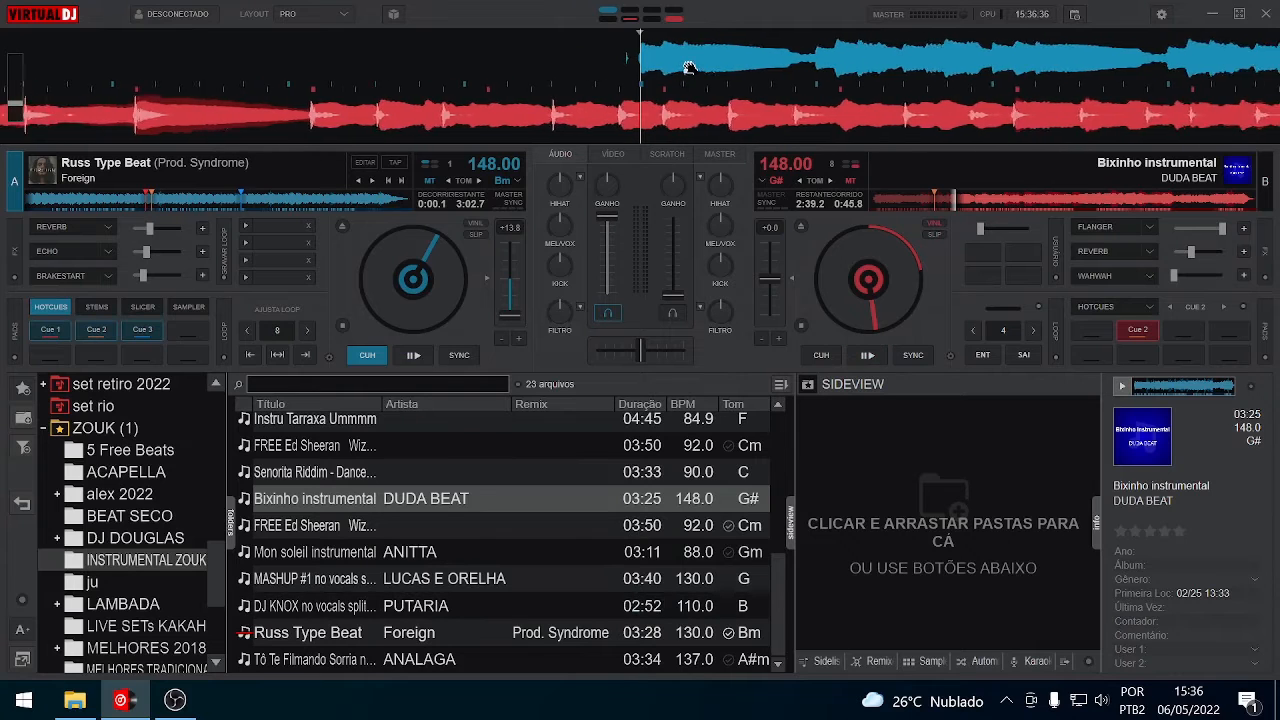
{"action": "left_click", "coordinate": [362, 356]}
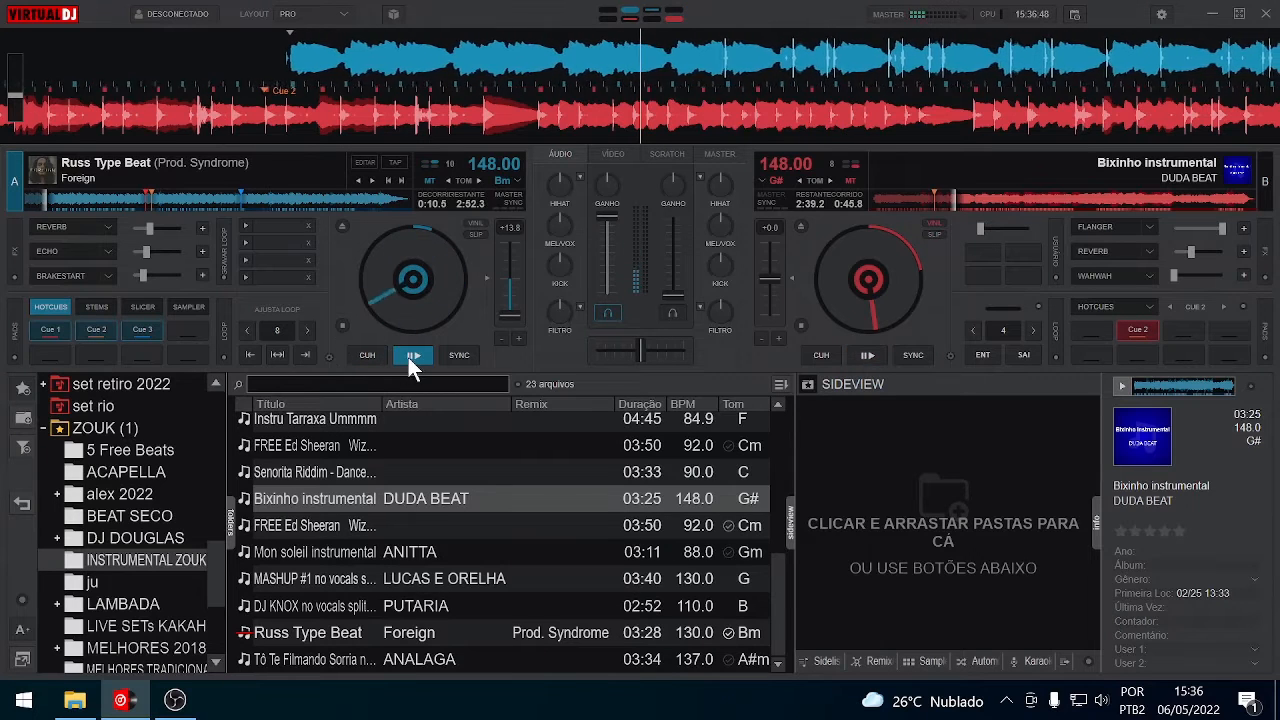
{"action": "left_click", "coordinate": [408, 357]}
Set the cue button behaviour to Cue invertido (CUP) and move deck A's track back to its beginning.
{"action": "right_click", "coordinate": [330, 360]}
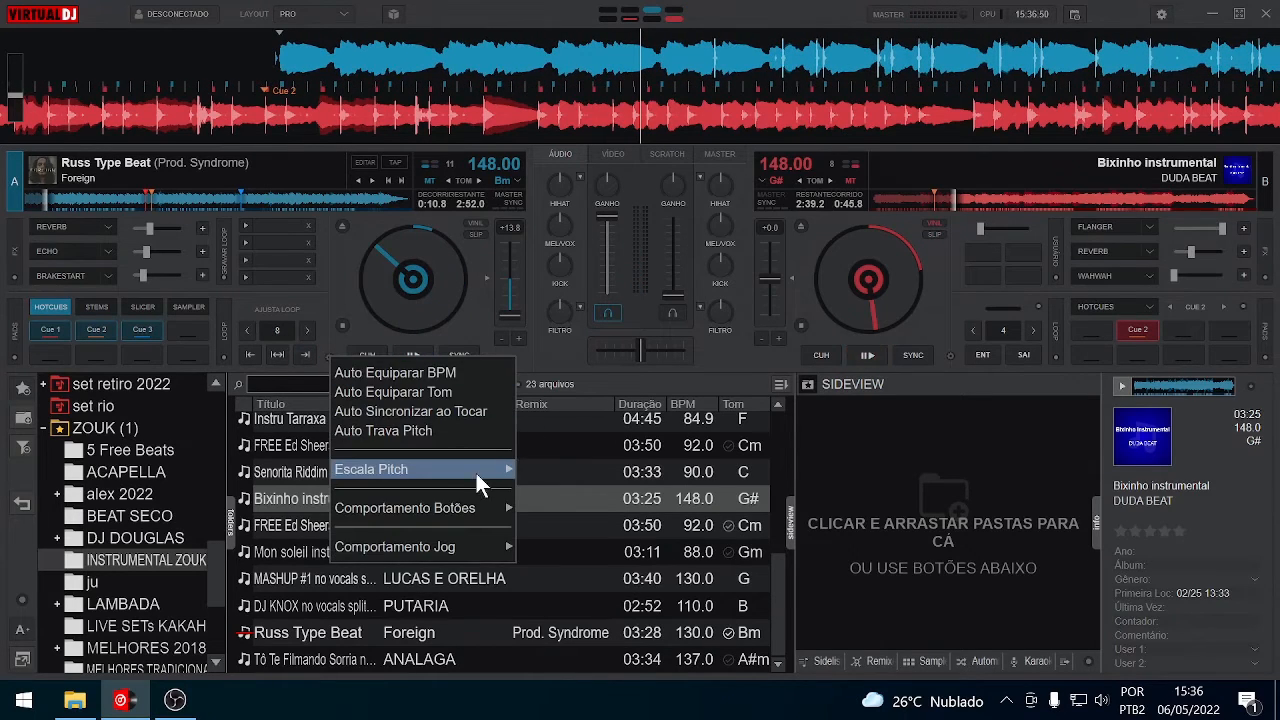
{"action": "mouse_move", "coordinate": [466, 505]}
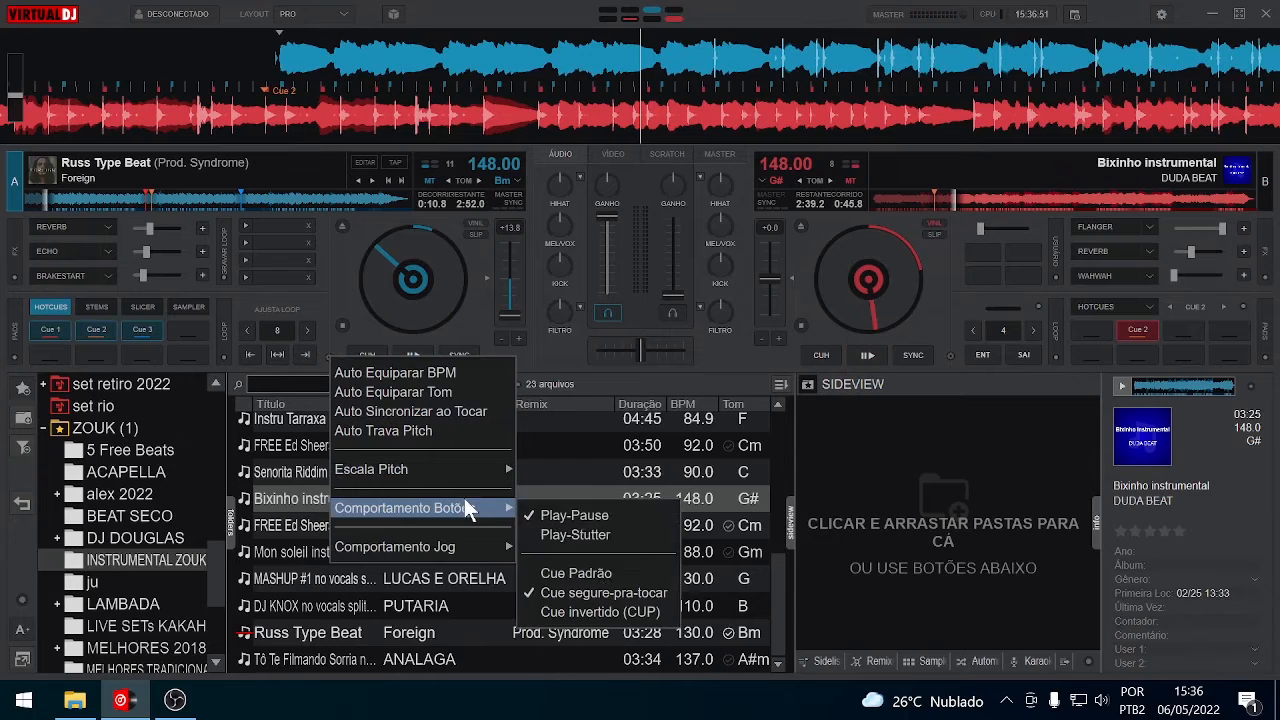
{"action": "left_click", "coordinate": [617, 611]}
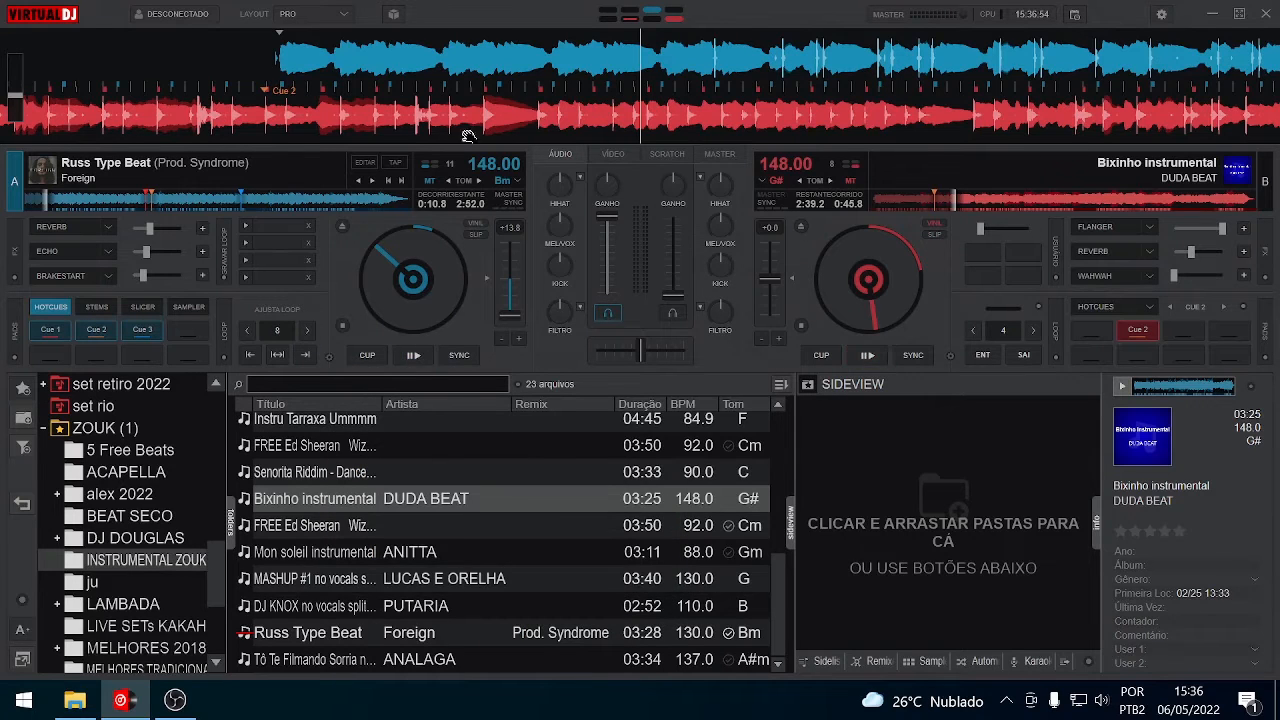
{"action": "left_click_drag", "start_coordinate": [359, 58], "coordinate": [717, 66]}
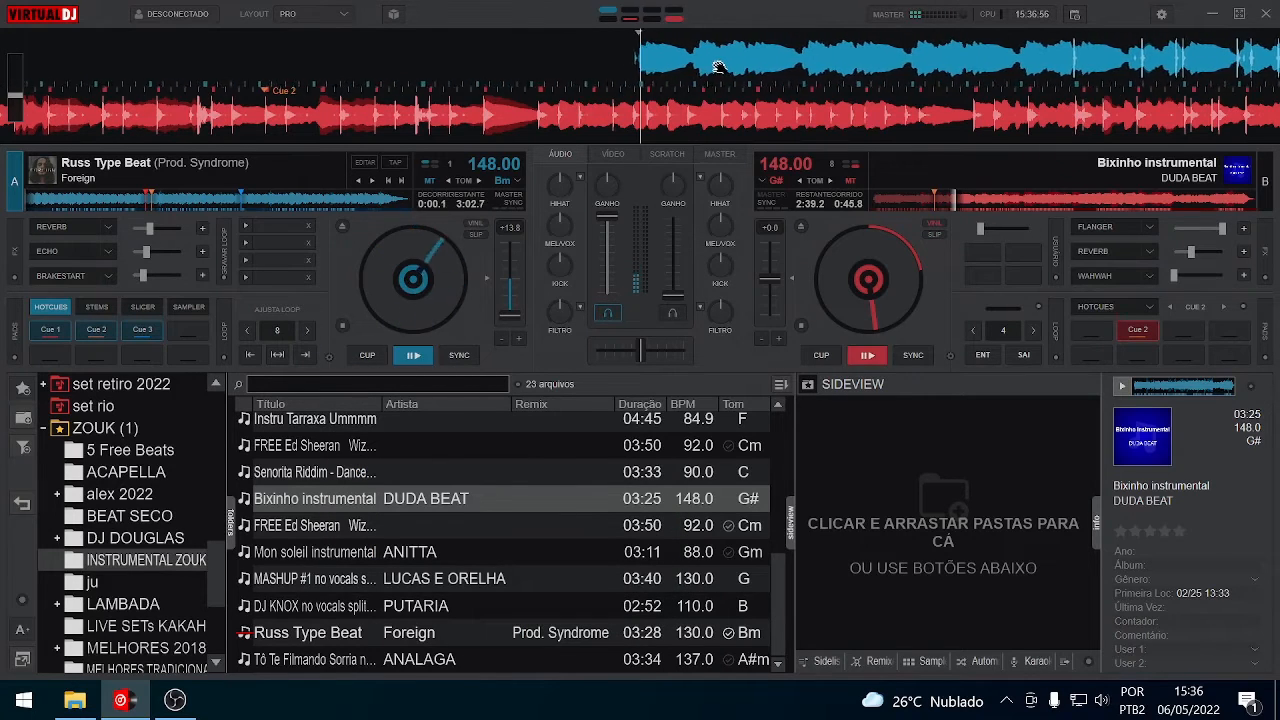
{"action": "scroll", "coordinate": [697, 57], "scroll_direction": "up", "scroll_amount": 2}
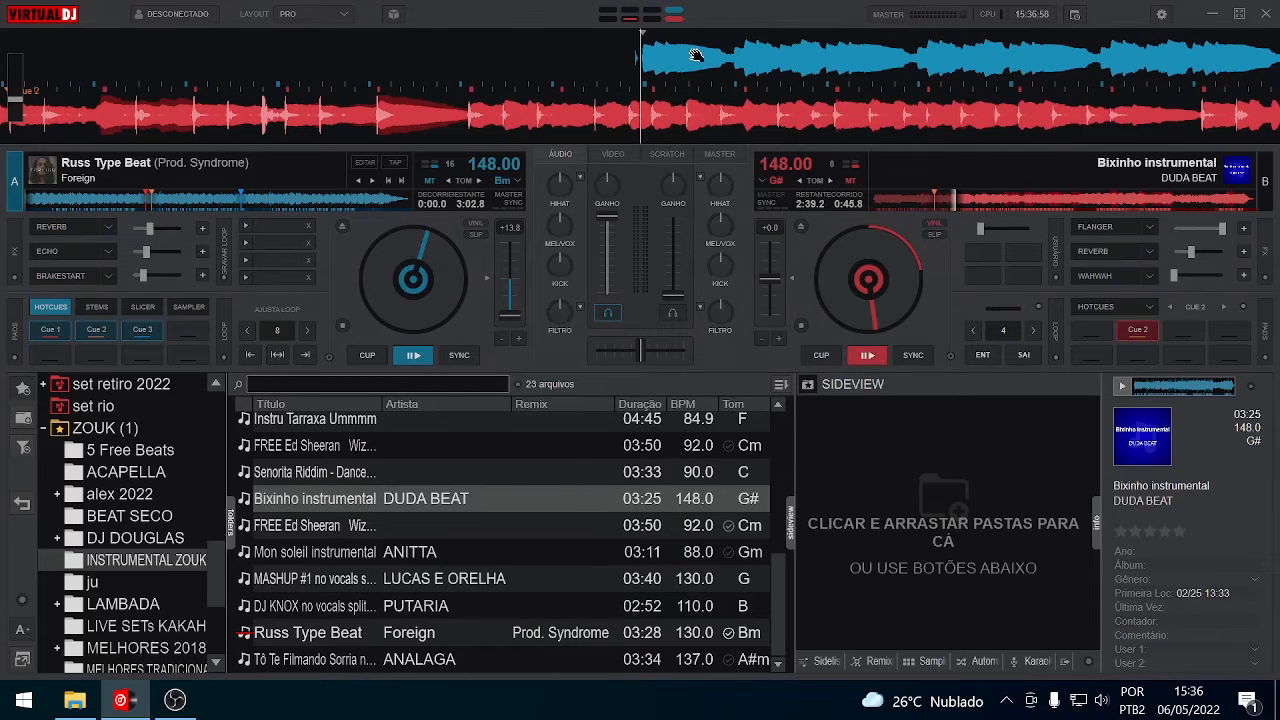
Trigger deck A's CUP cue repeatedly to restart playback from the cue point.
{"action": "left_click", "coordinate": [370, 352]}
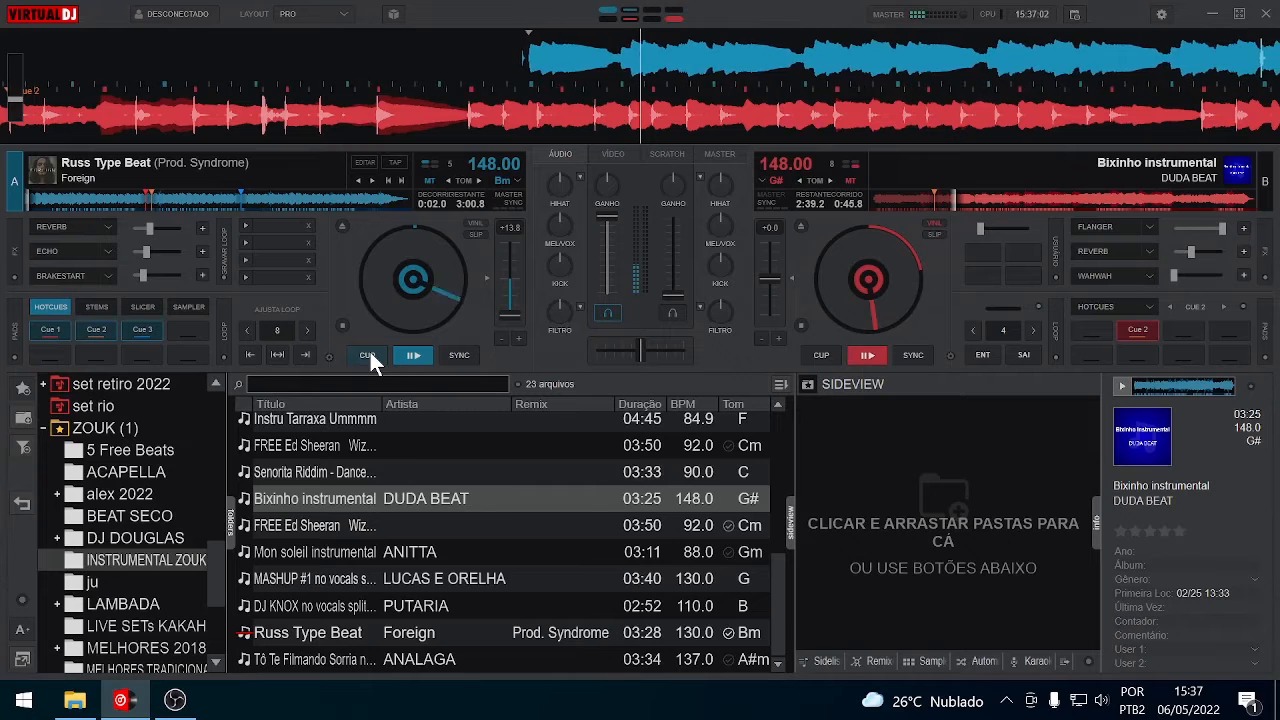
{"action": "left_click", "coordinate": [370, 352]}
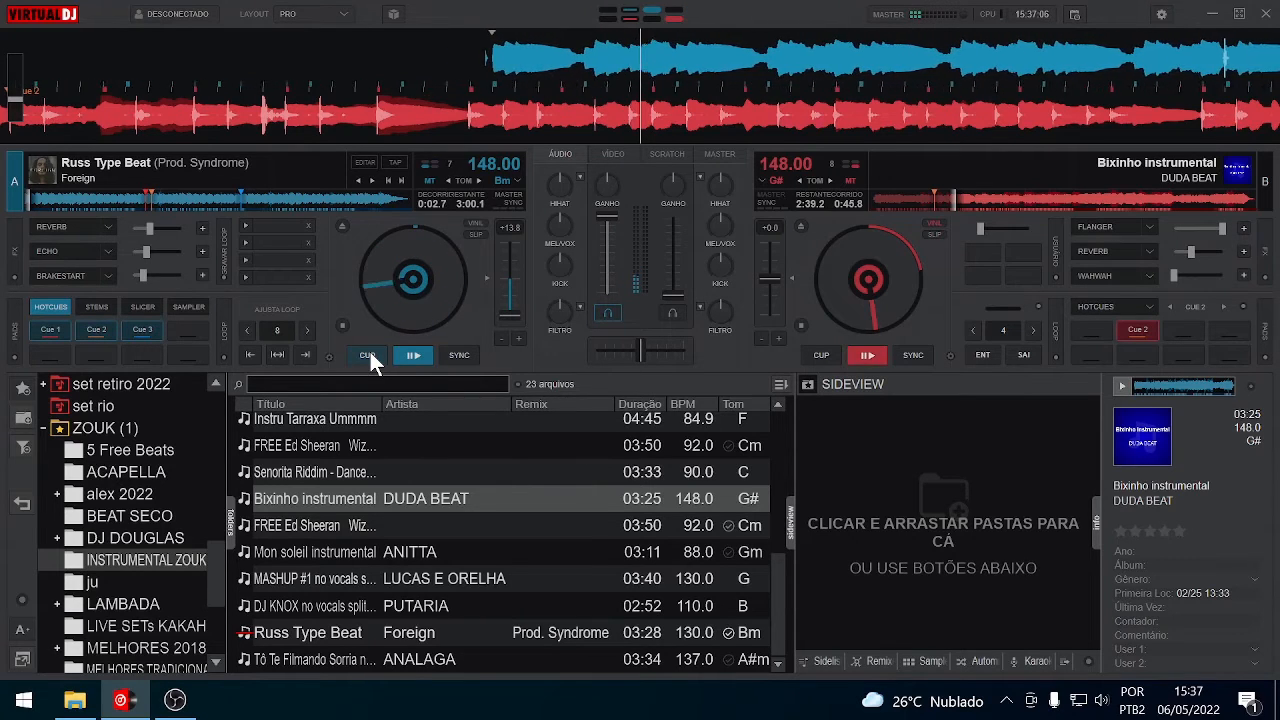
{"action": "left_click", "coordinate": [370, 352]}
{"action": "left_click", "coordinate": [370, 352]}
{"action": "left_click", "coordinate": [370, 352]}
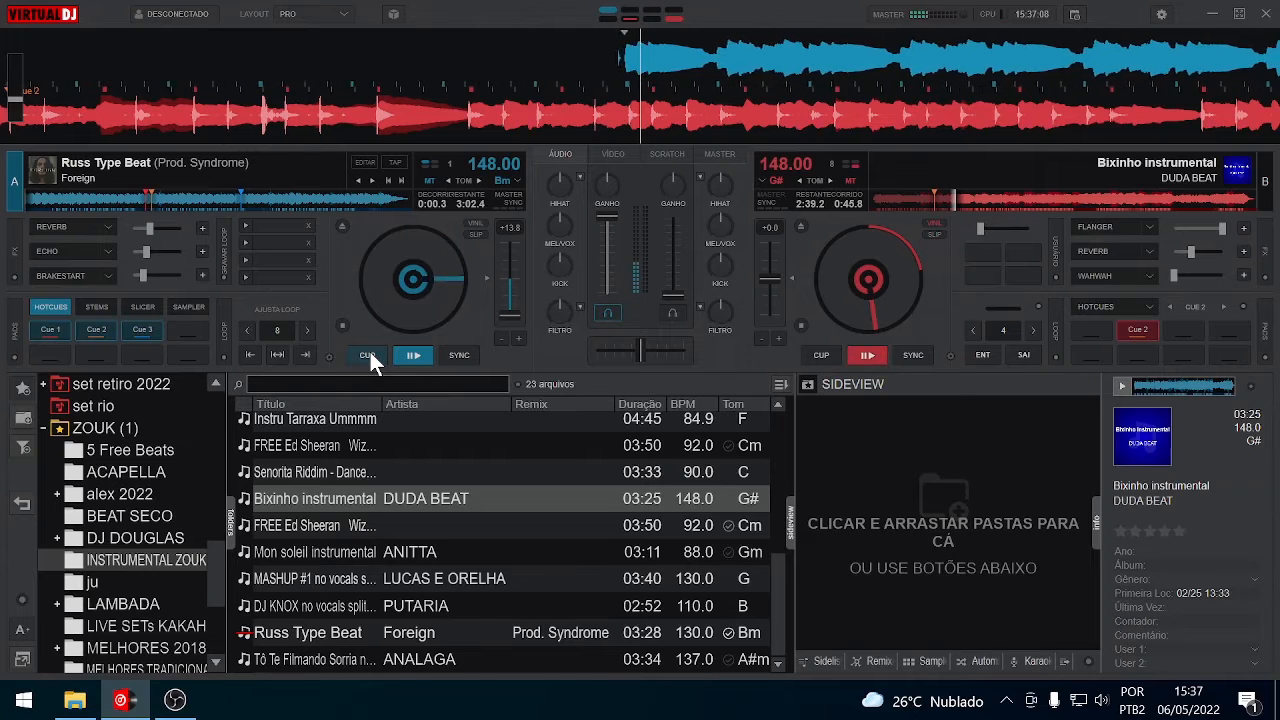
{"action": "left_click", "coordinate": [370, 352]}
Set deck A's cue button behaviour to Cue segure-pra-tocar, then play its track from the cue point and pause it.
{"action": "right_click", "coordinate": [332, 362]}
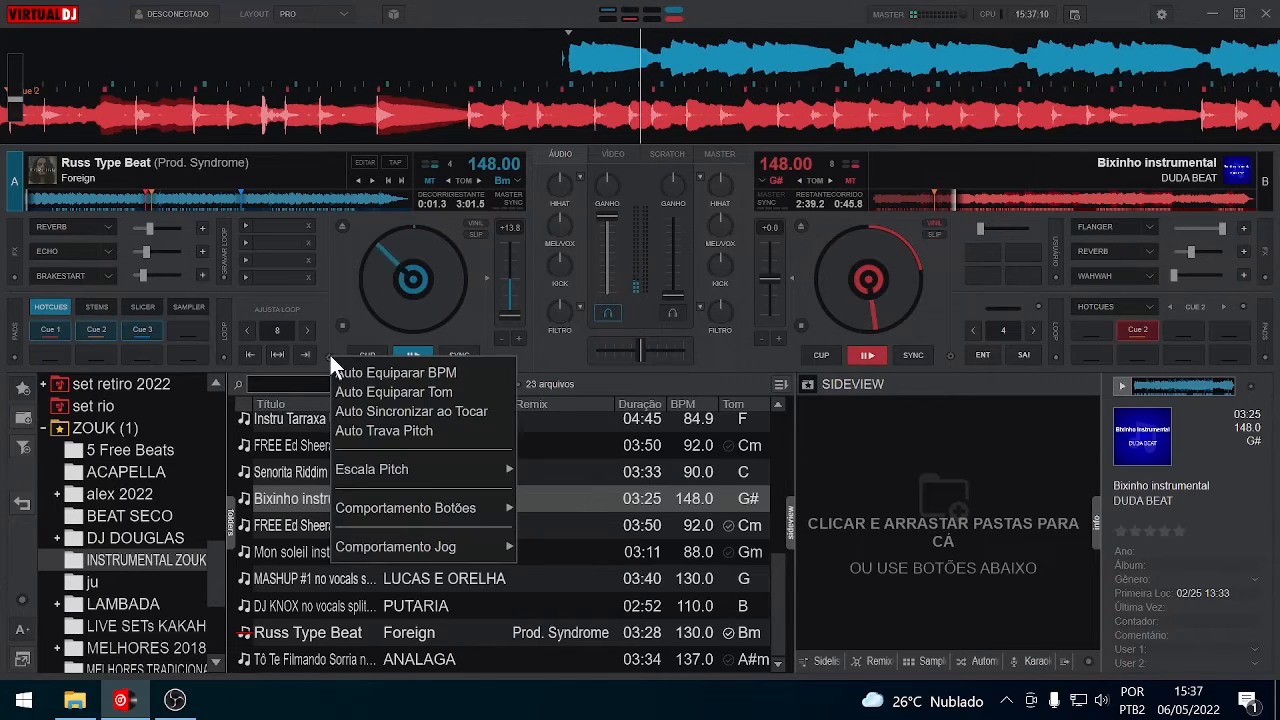
{"action": "mouse_move", "coordinate": [500, 510]}
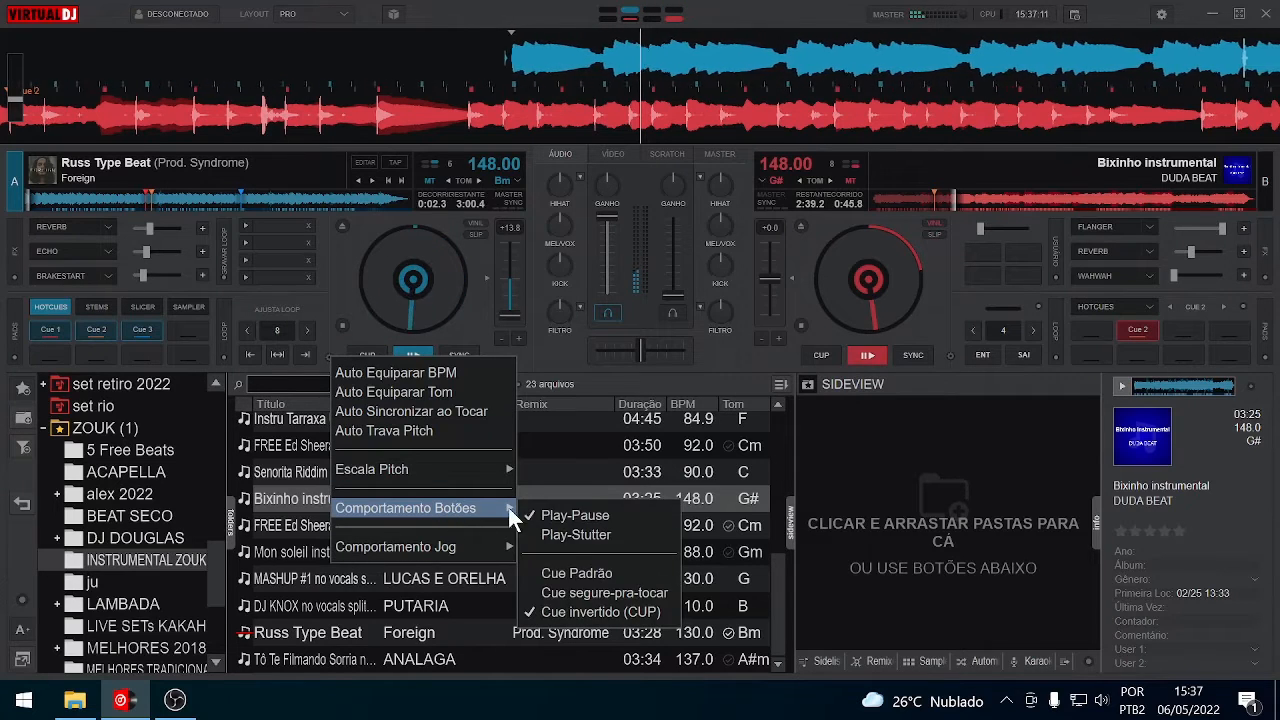
{"action": "left_click", "coordinate": [604, 590]}
{"action": "left_click", "coordinate": [366, 354]}
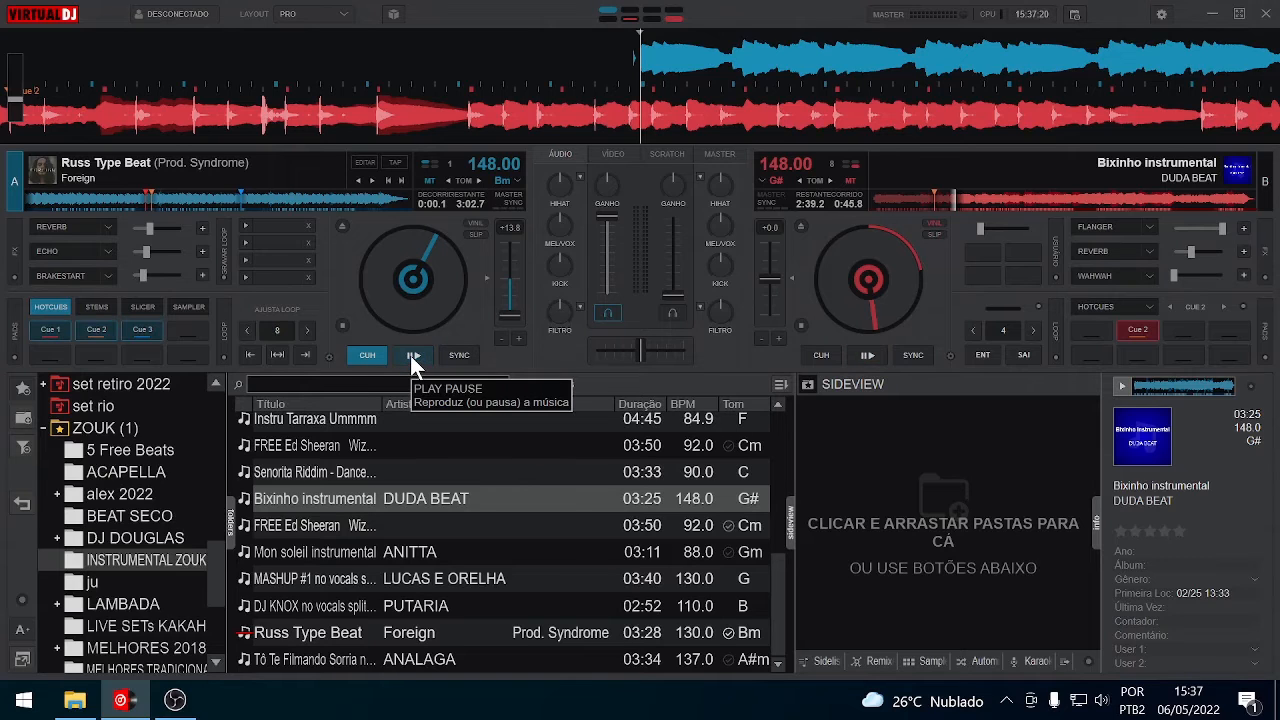
{"action": "left_click", "coordinate": [410, 355]}
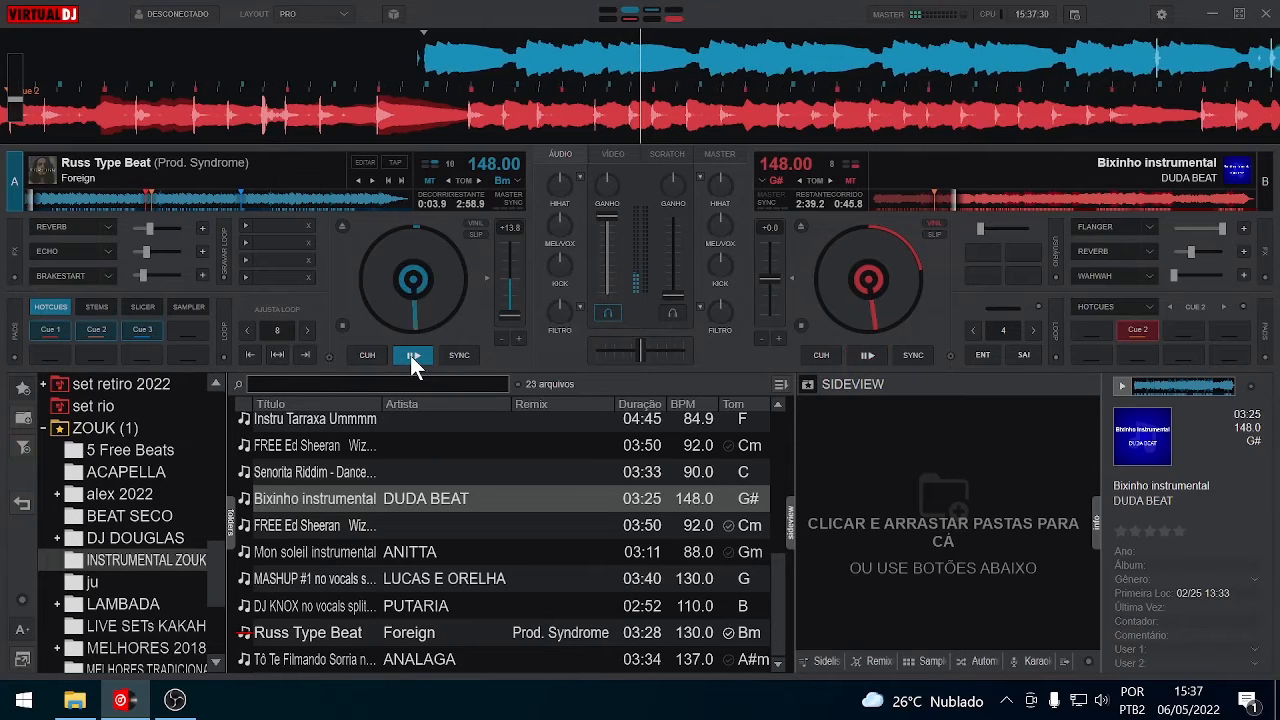
{"action": "left_click", "coordinate": [412, 356]}
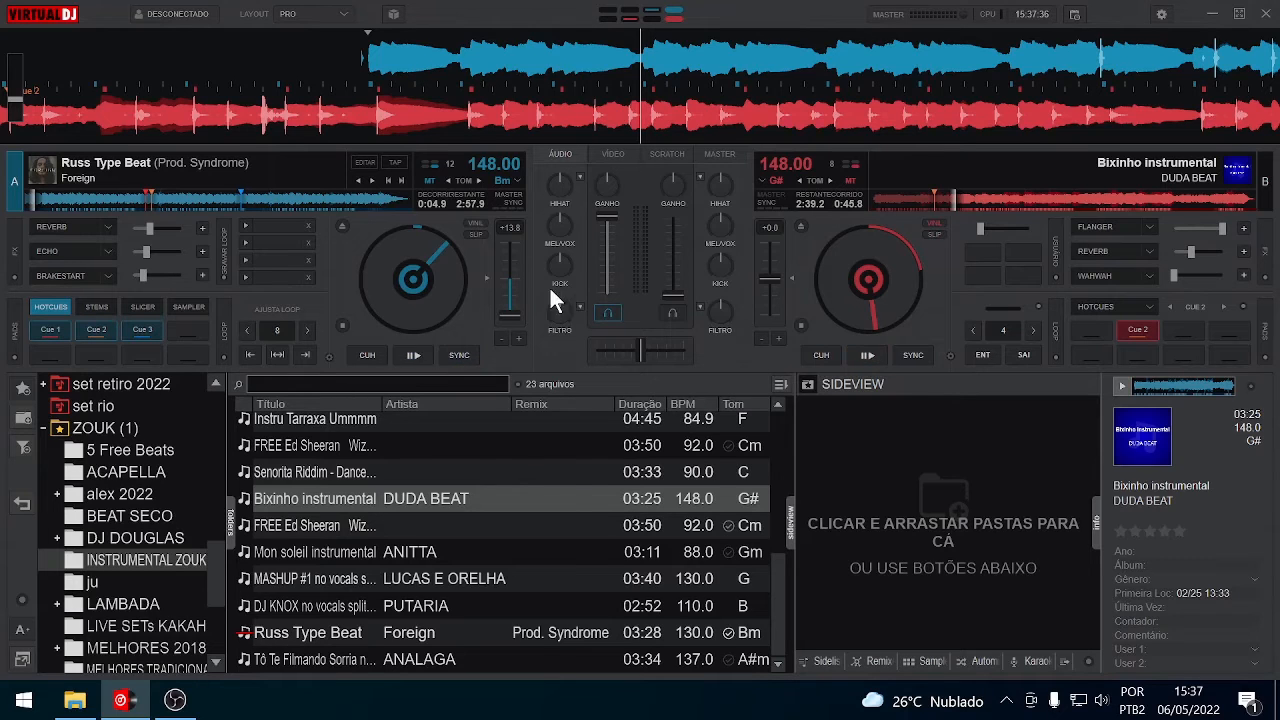
Reset deck A's pitch to +0.0 and sync its tempo to deck B's 148.00 BPM.
{"action": "left_click", "coordinate": [486, 277]}
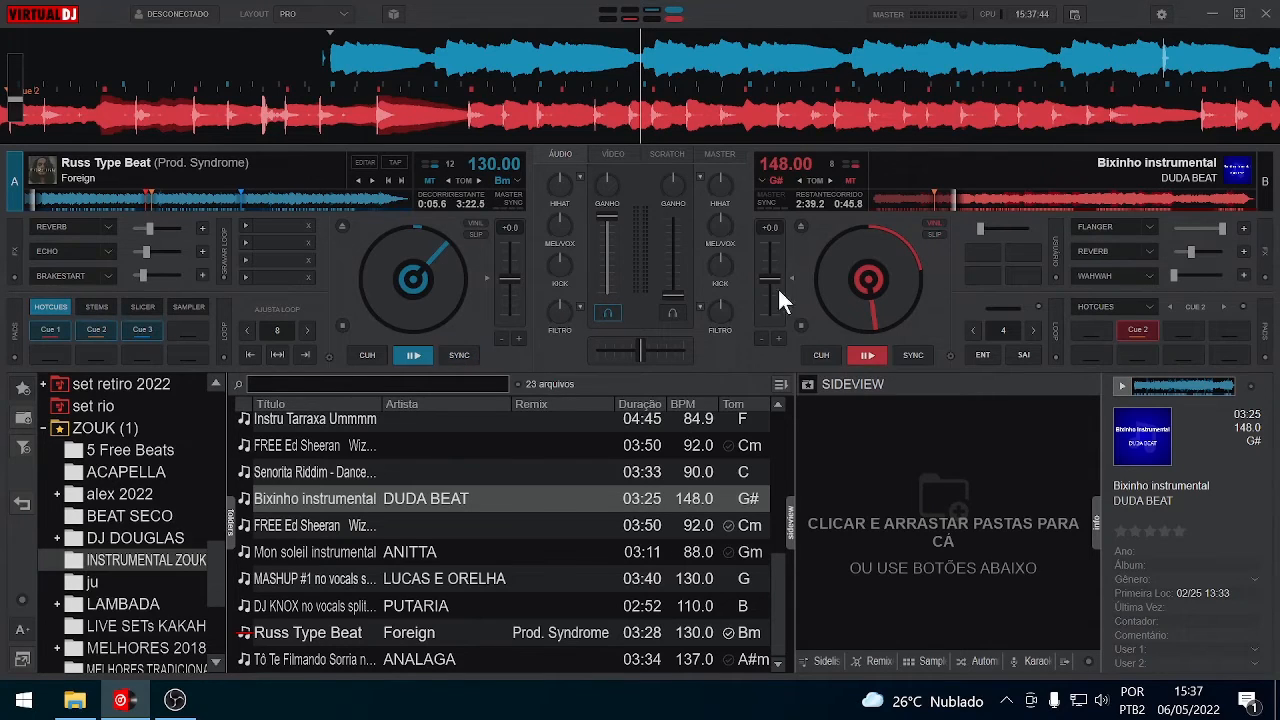
{"action": "left_click", "coordinate": [463, 358]}
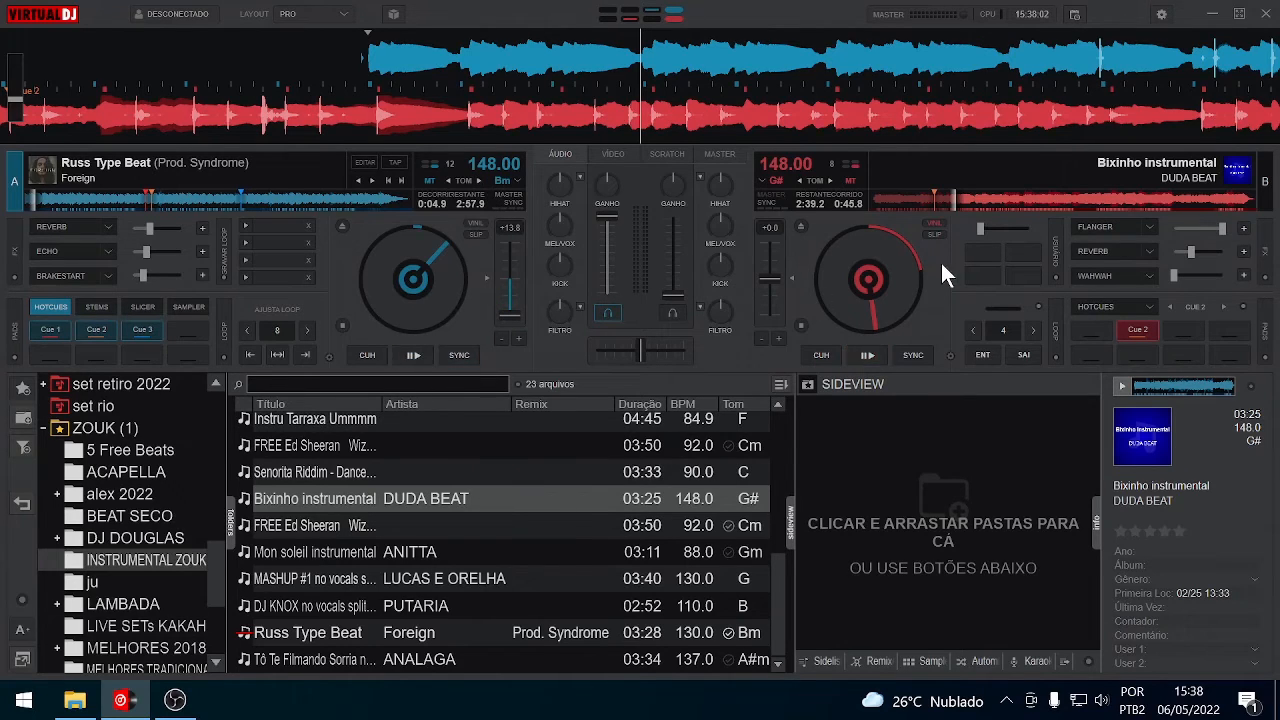
Move deck B's track to a point before Cue 2 and deck A's track to just before Cue 3.
{"action": "scroll", "coordinate": [466, 125], "scroll_direction": "down", "scroll_amount": 2}
{"action": "left_click_drag", "start_coordinate": [466, 125], "coordinate": [960, 107]}
{"action": "scroll", "coordinate": [749, 125], "scroll_direction": "up", "scroll_amount": 3}
{"action": "scroll", "coordinate": [808, 112], "scroll_direction": "up", "scroll_amount": 1}
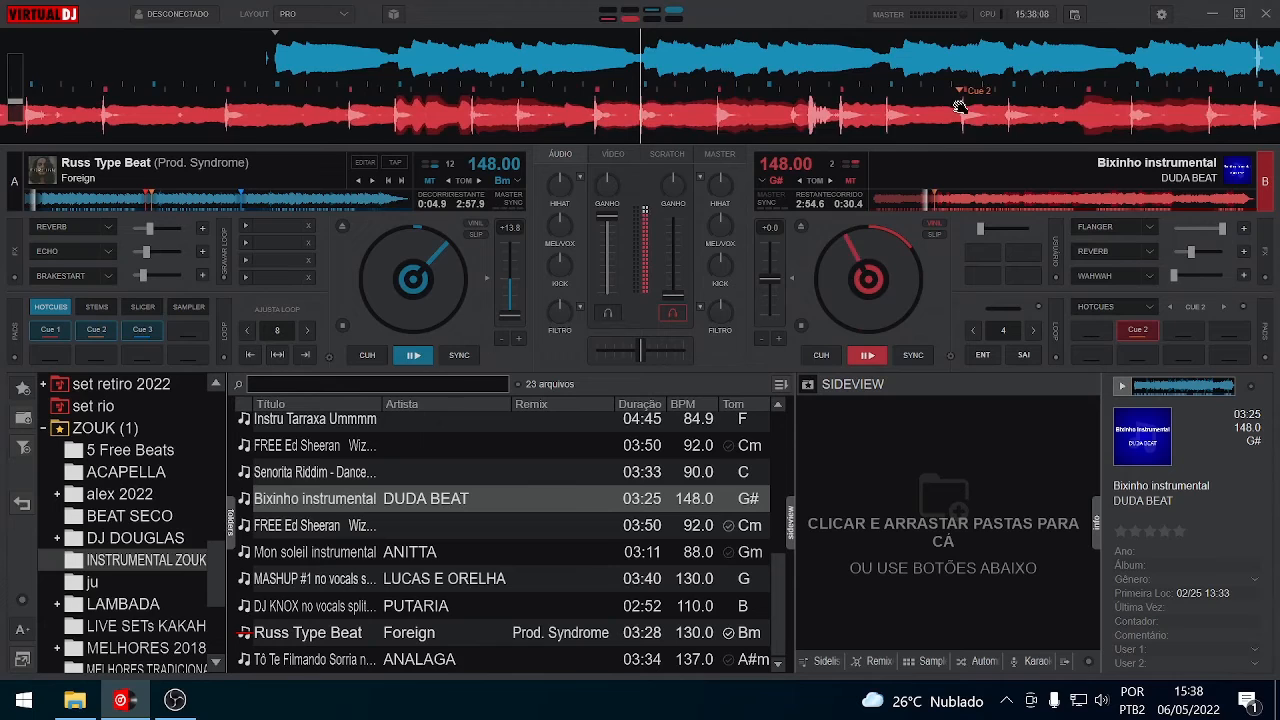
{"action": "left_click", "coordinate": [142, 329]}
{"action": "left_click_drag", "start_coordinate": [632, 54], "coordinate": [790, 60]}
Start playback on both decks and sync deck A's track to deck B.
{"action": "left_click", "coordinate": [877, 349]}
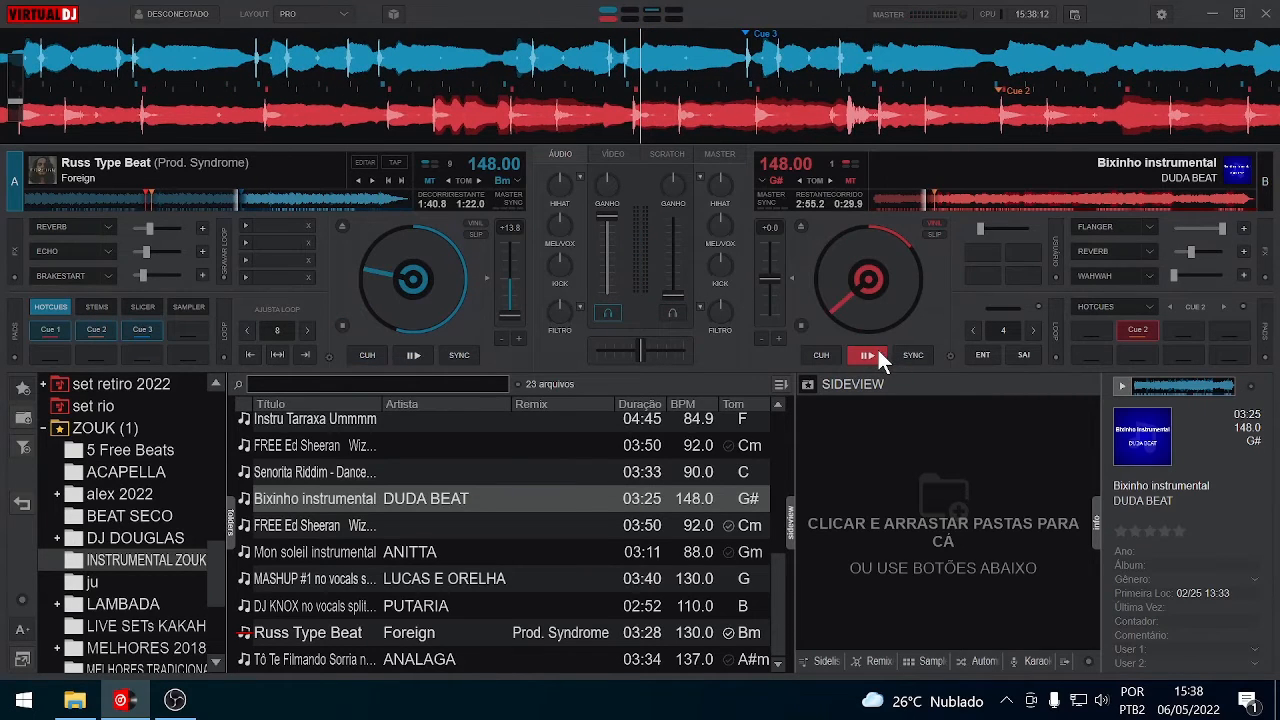
{"action": "left_click_drag", "start_coordinate": [720, 61], "coordinate": [661, 67]}
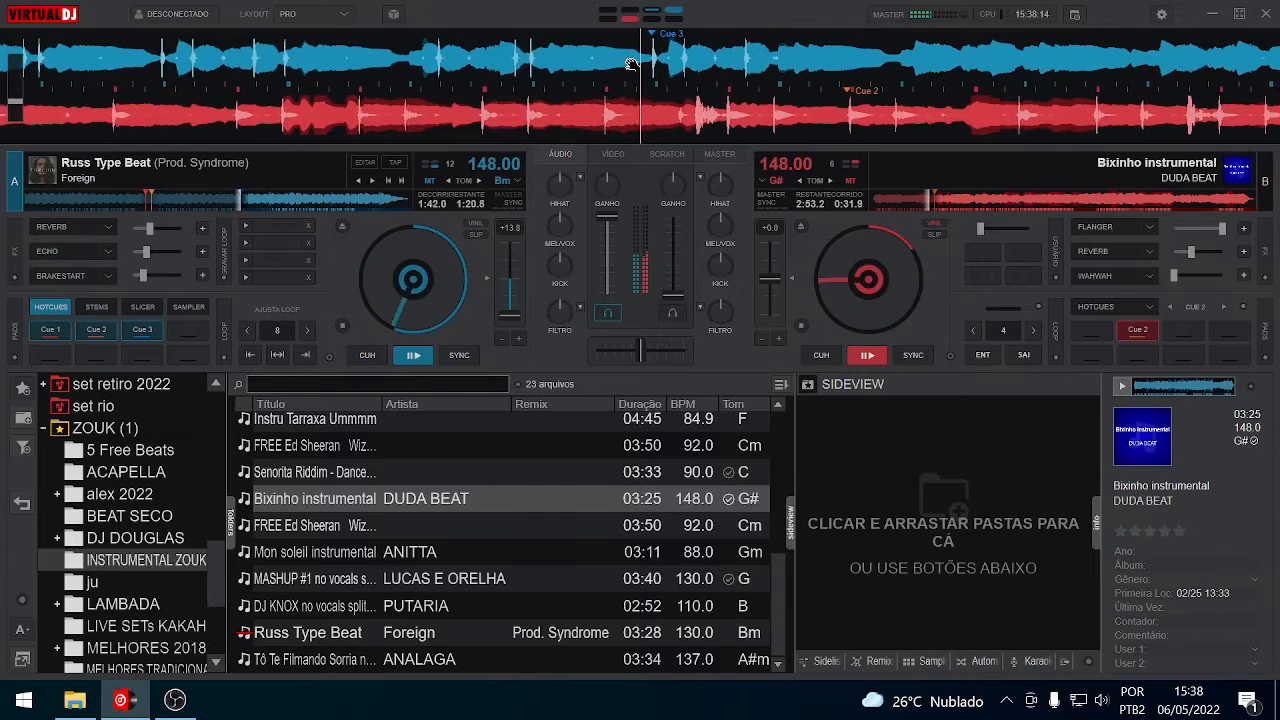
{"action": "left_click", "coordinate": [413, 355]}
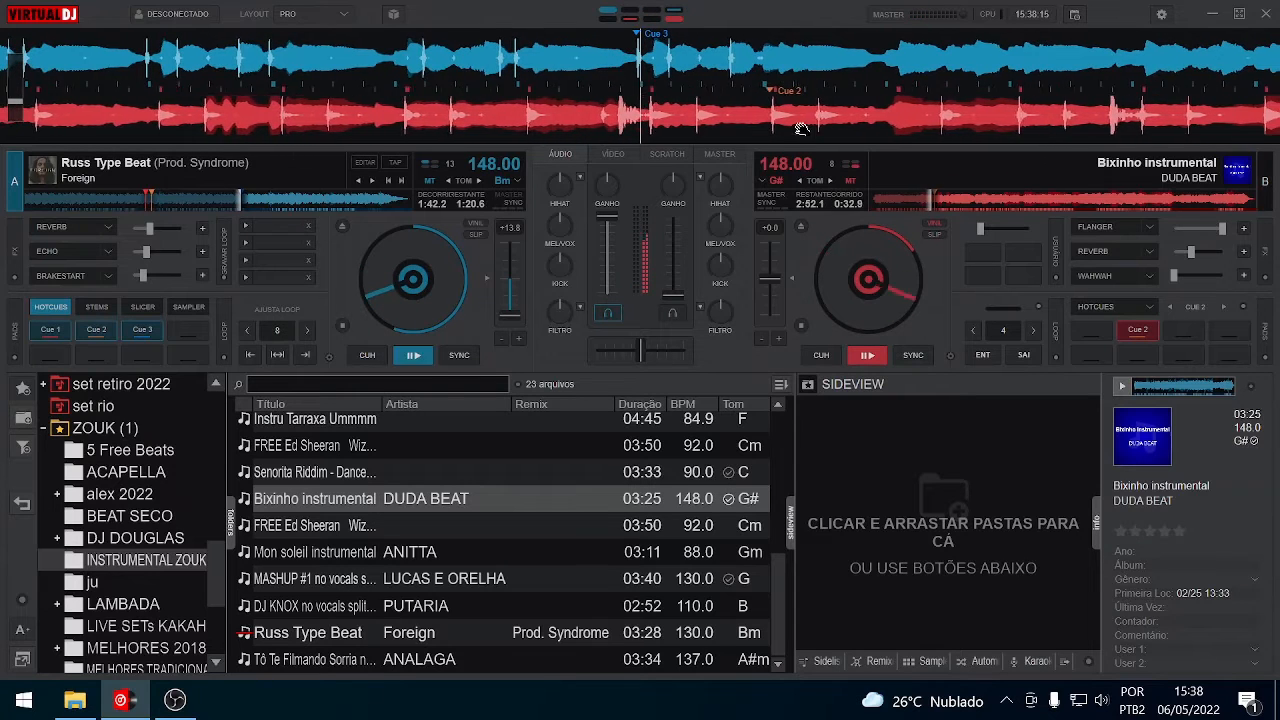
{"action": "left_click", "coordinate": [422, 355]}
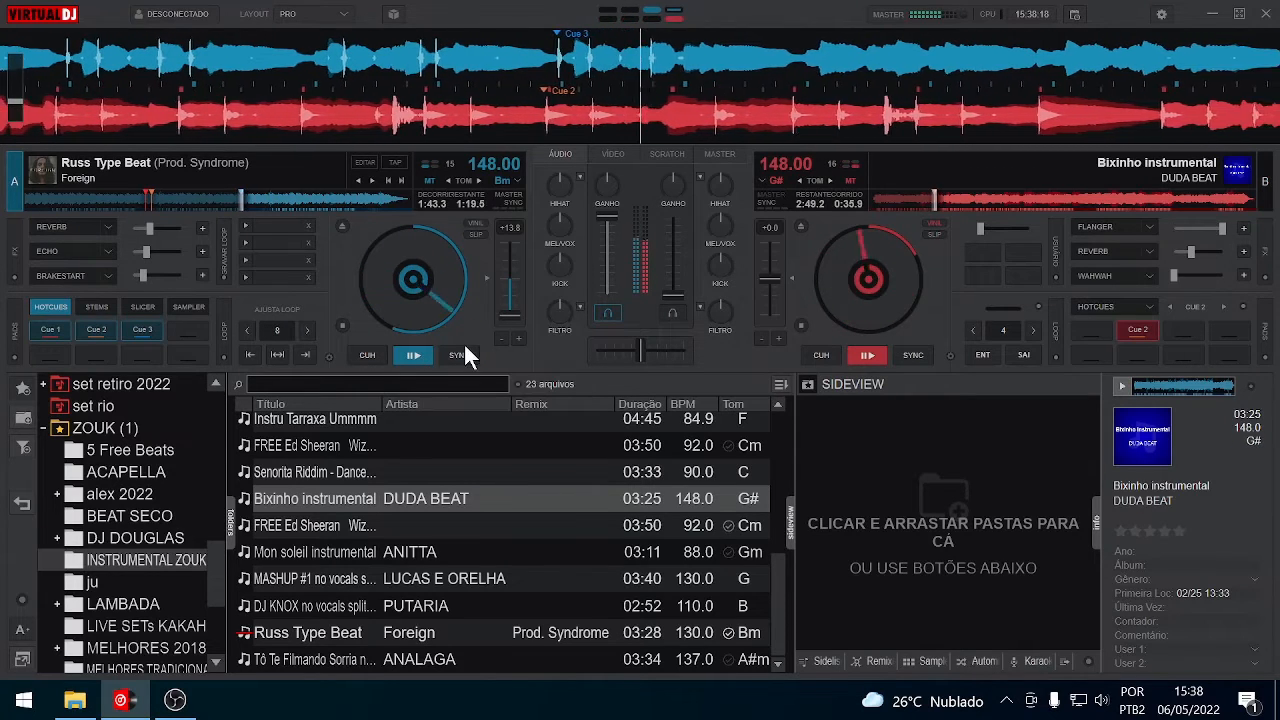
{"action": "left_click", "coordinate": [466, 355]}
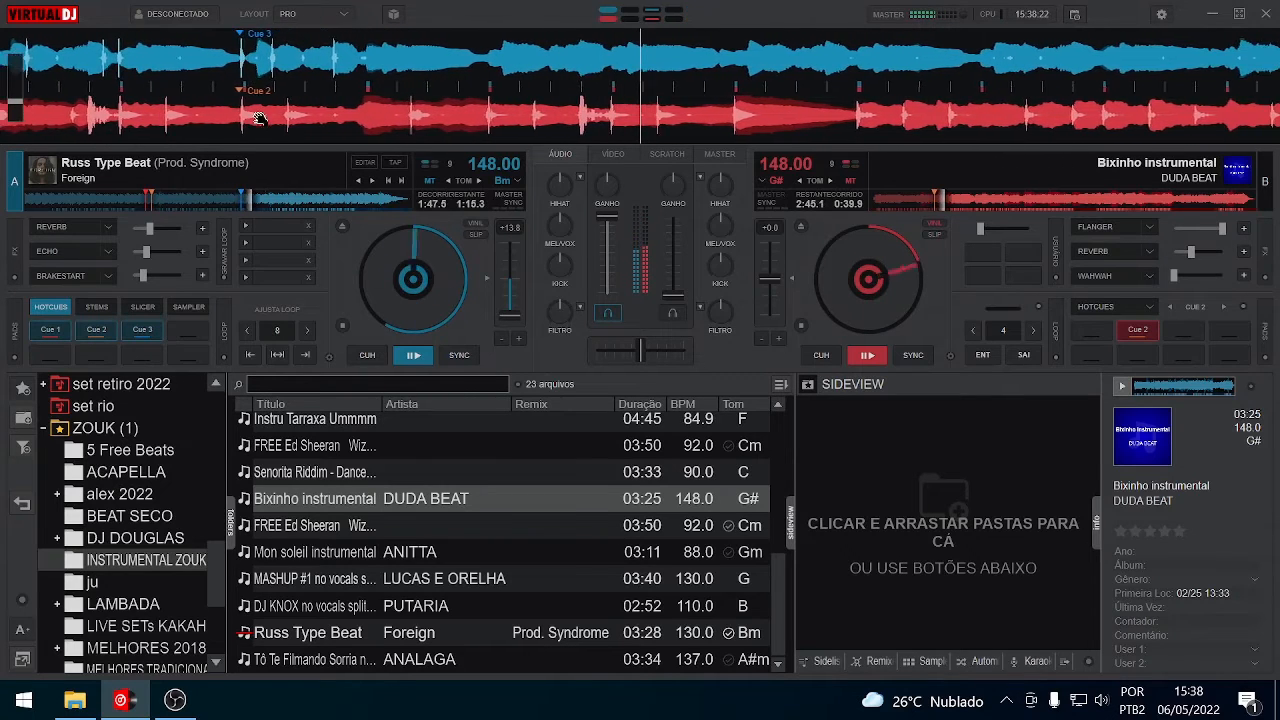
Pause both decks and examine how the beats of their waveforms line up.
{"action": "left_click", "coordinate": [837, 362]}
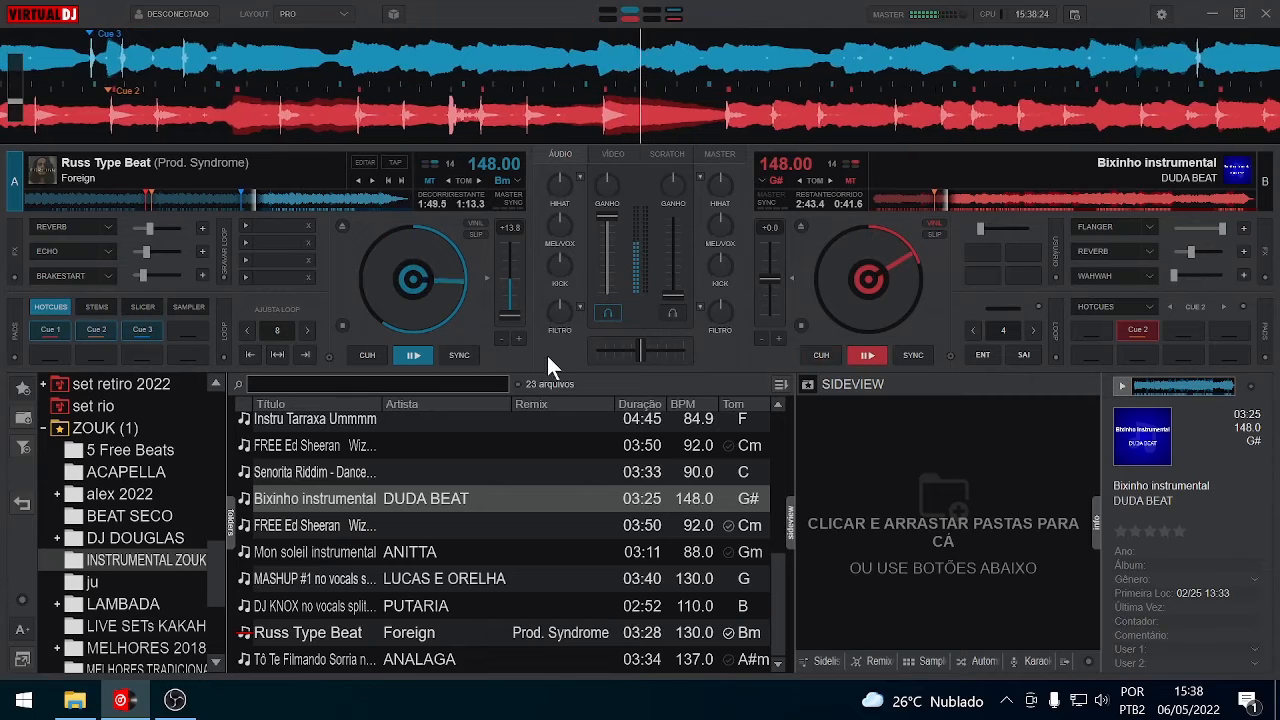
{"action": "left_click", "coordinate": [415, 355]}
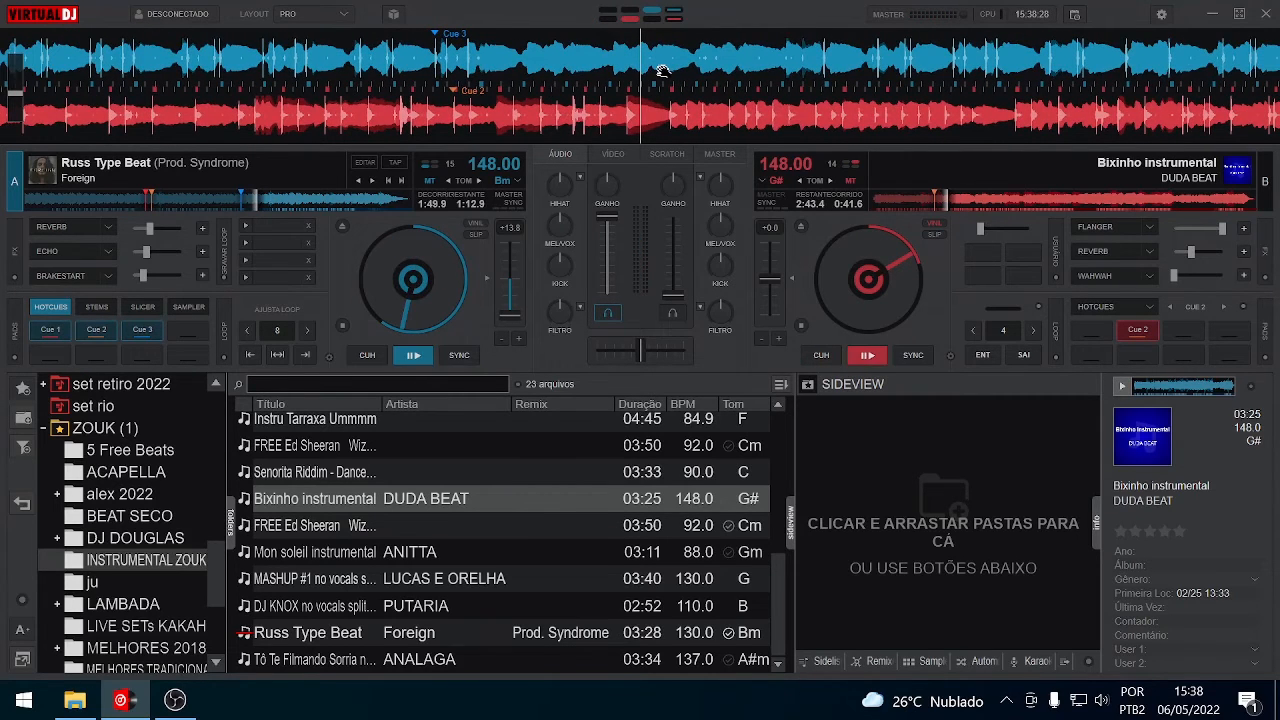
{"action": "scroll", "coordinate": [630, 90], "scroll_direction": "up", "scroll_amount": 4}
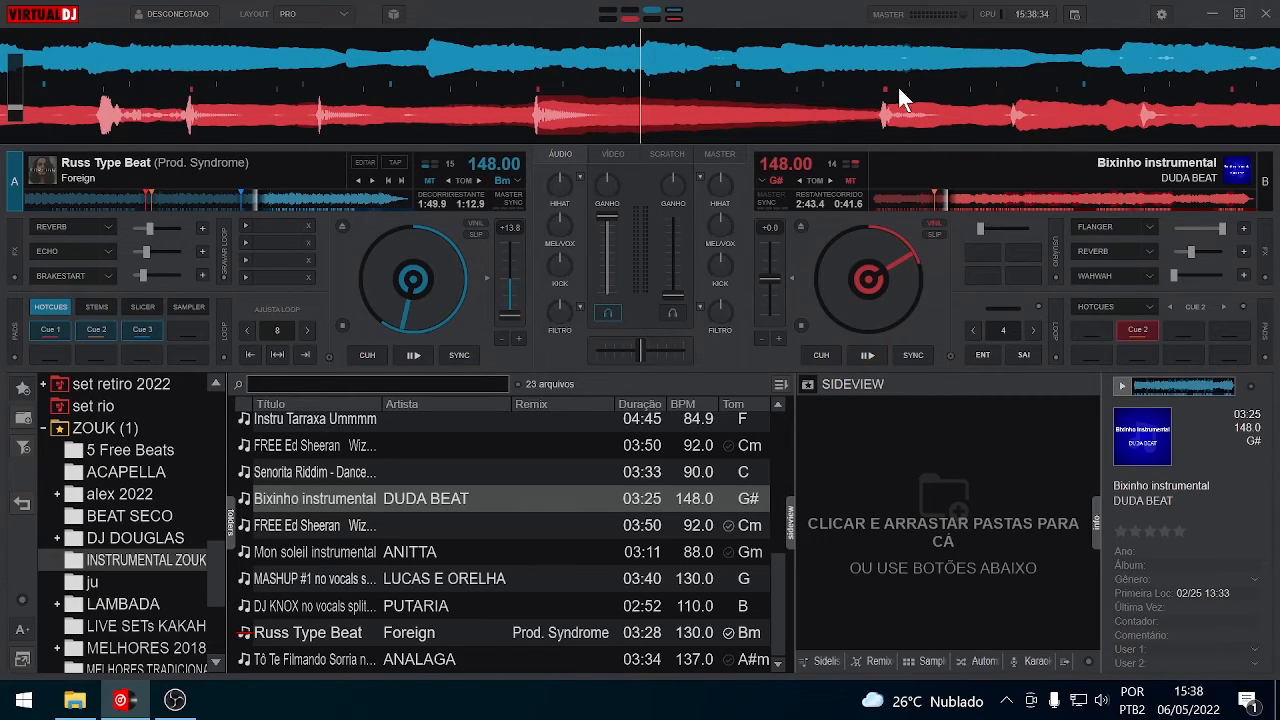
{"action": "scroll", "coordinate": [700, 90], "scroll_direction": "down", "scroll_amount": 5}
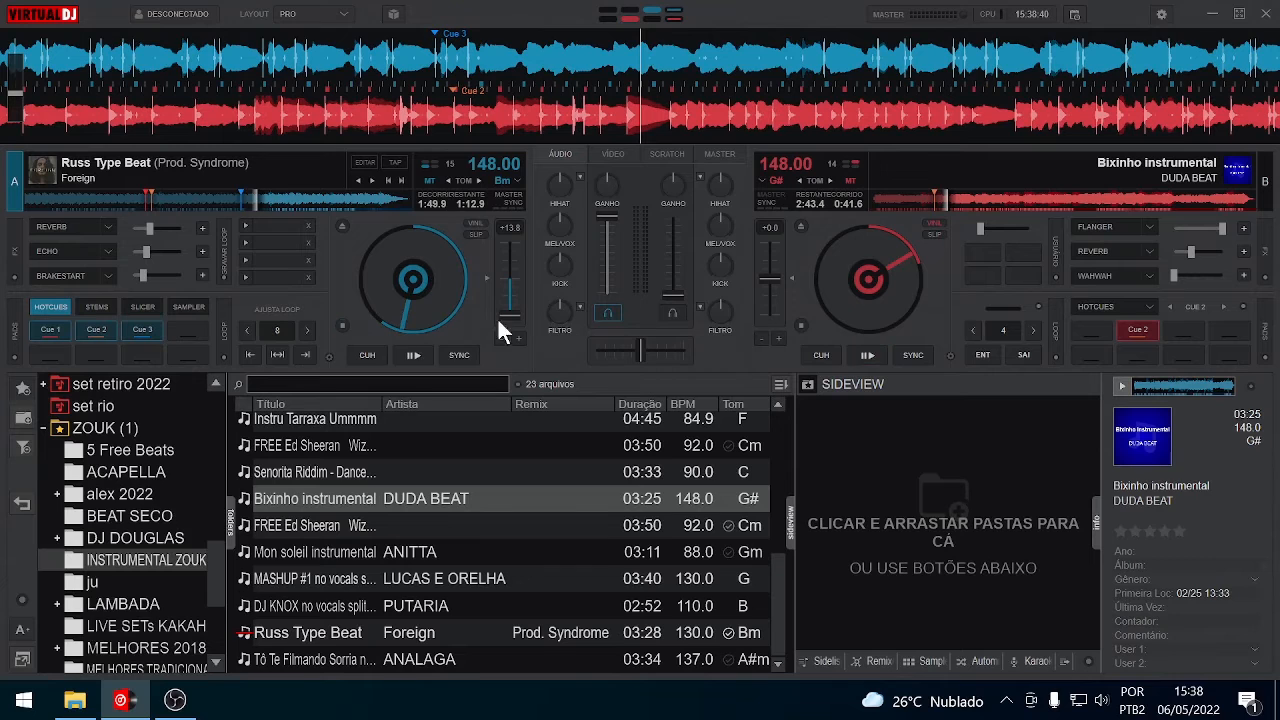
Use Stop to return deck A's track to its beginning and play it again, twice.
{"action": "left_click", "coordinate": [343, 322]}
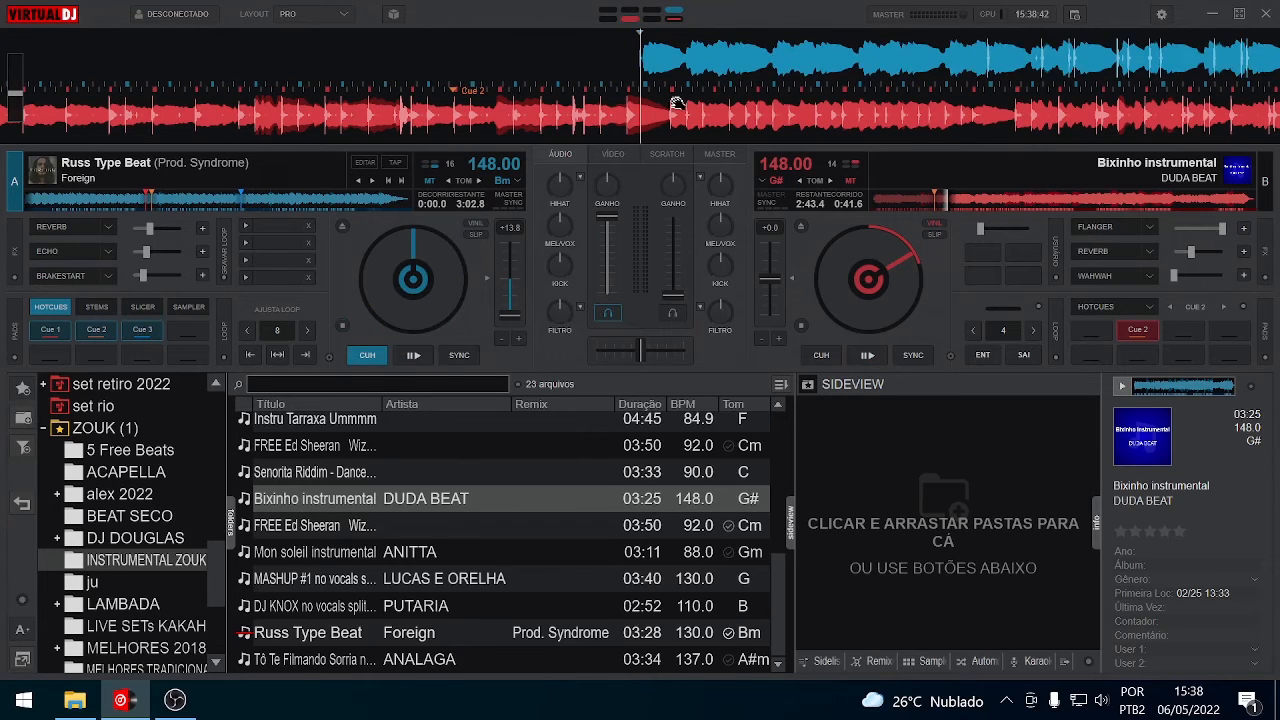
{"action": "left_click", "coordinate": [415, 354]}
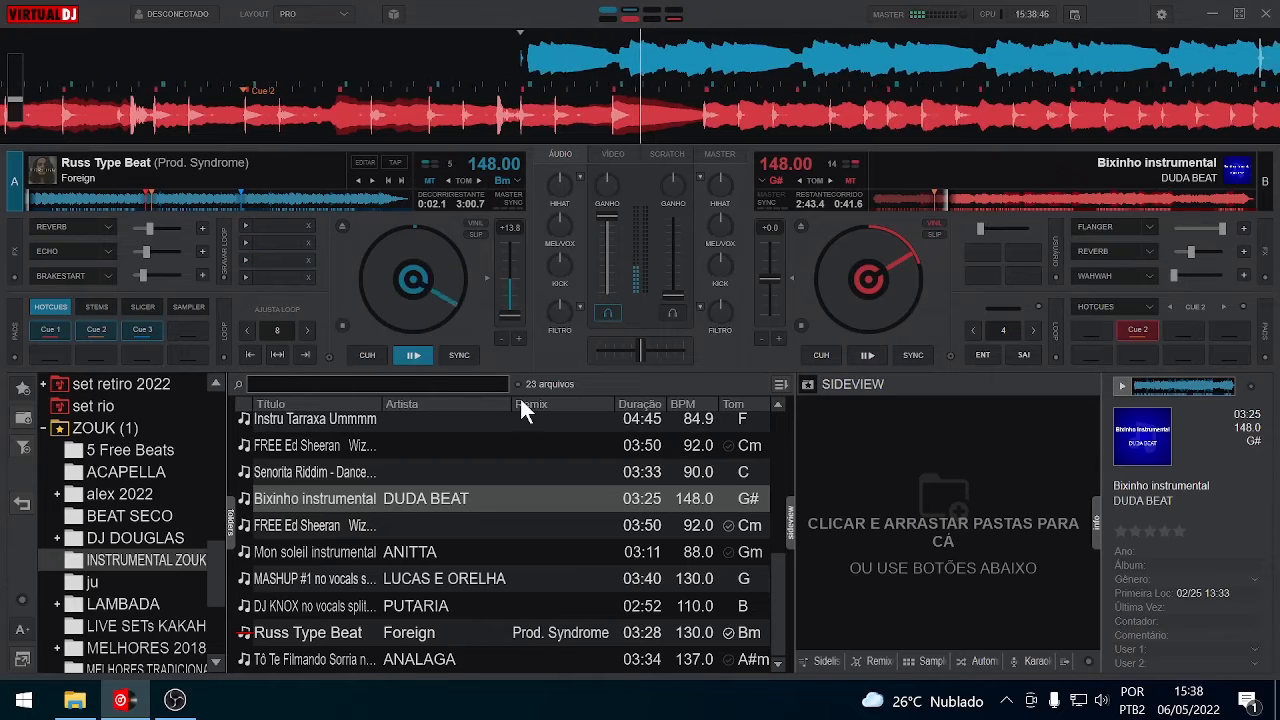
{"action": "left_click", "coordinate": [342, 328]}
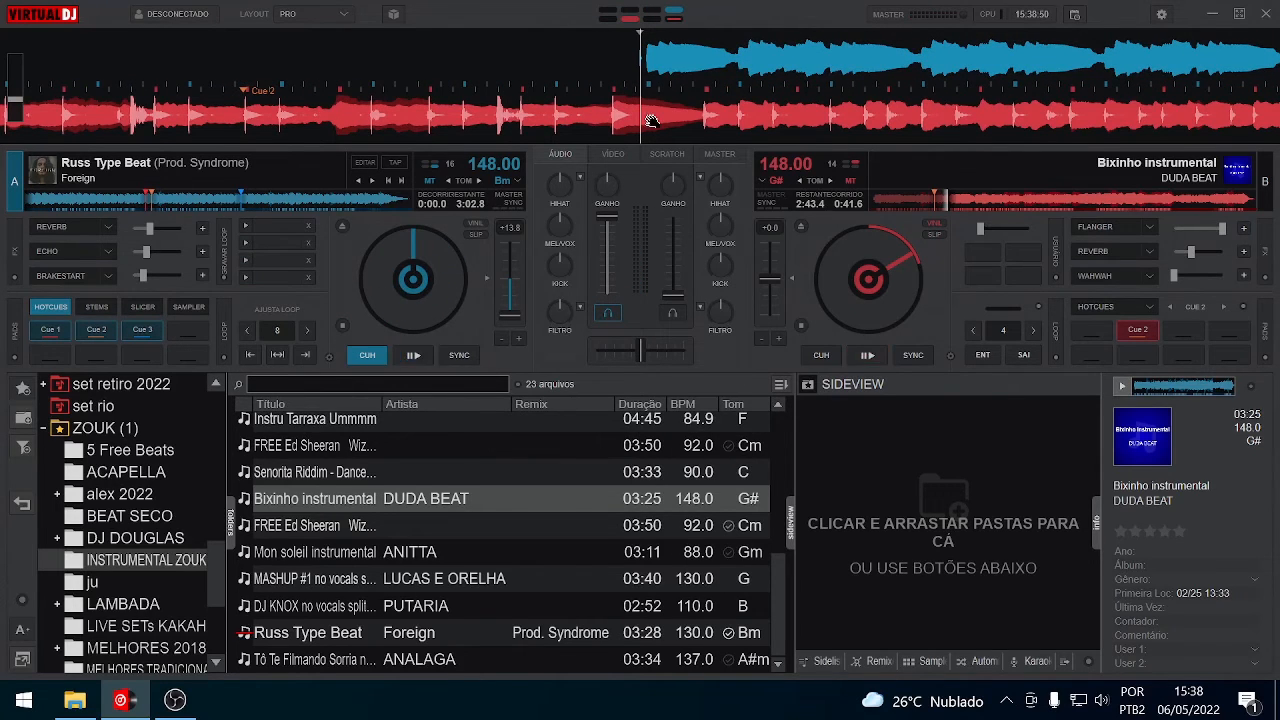
{"action": "left_click", "coordinate": [408, 356]}
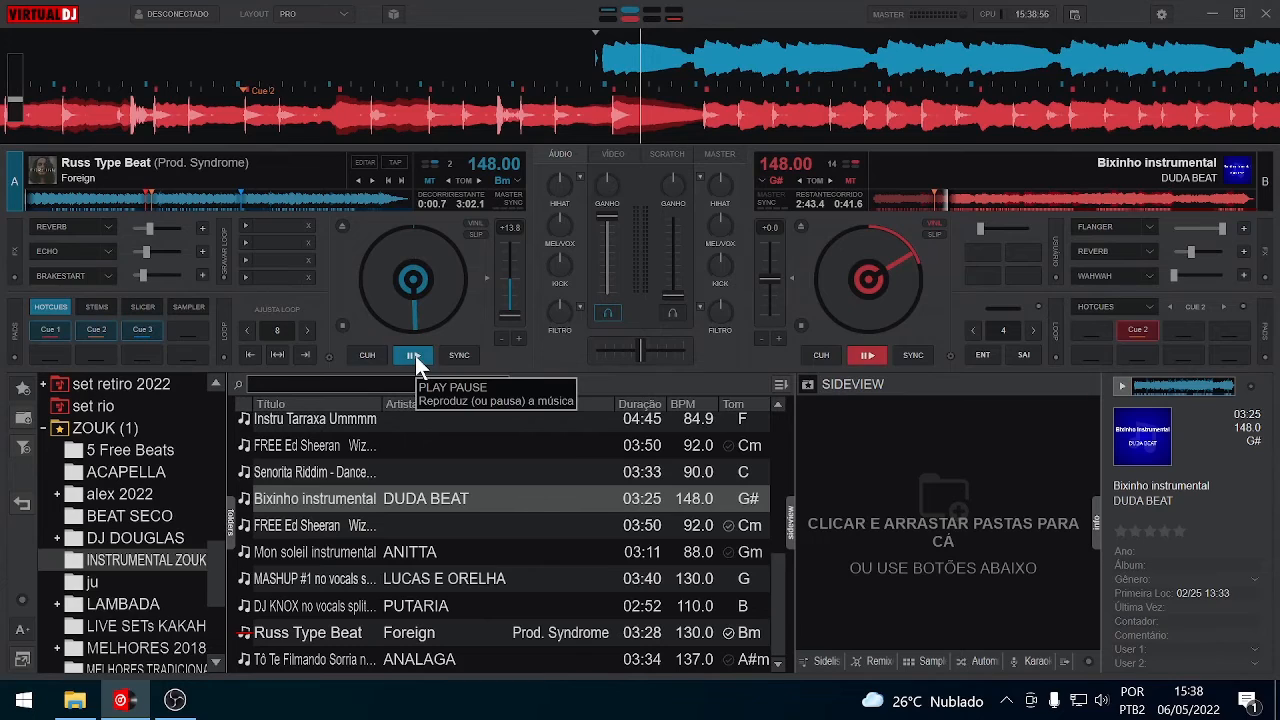
Stop deck A's track and trigger Stop repeatedly to jump through its hot cues to Cue 3.
{"action": "left_click", "coordinate": [343, 325]}
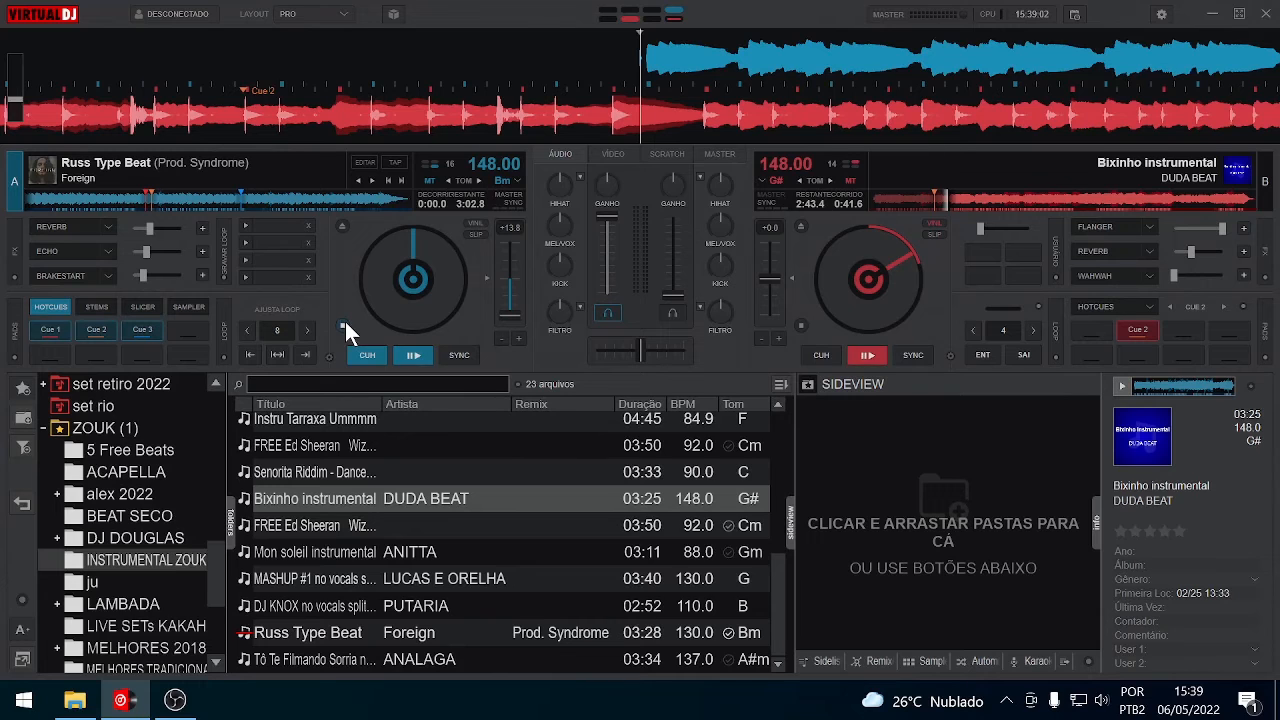
{"action": "left_click", "coordinate": [345, 322]}
{"action": "left_click", "coordinate": [345, 322]}
{"action": "left_click", "coordinate": [345, 322]}
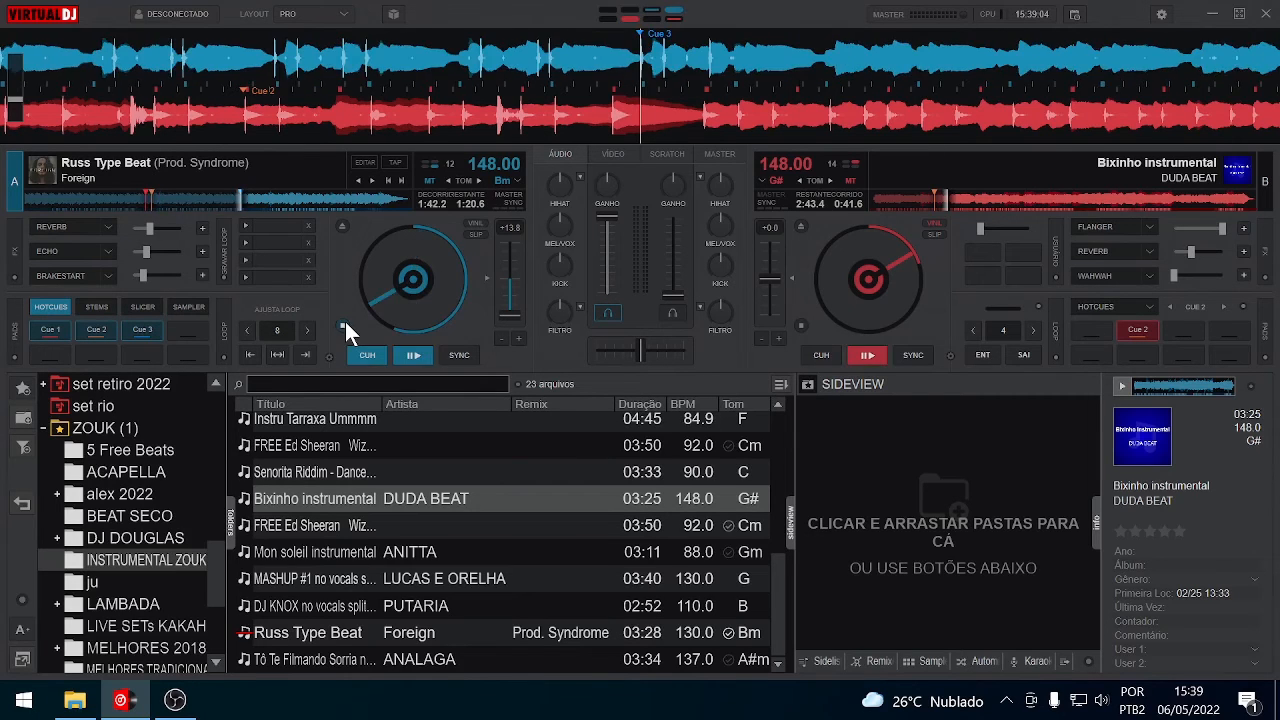
{"action": "left_click", "coordinate": [345, 322]}
{"action": "left_click", "coordinate": [345, 322]}
{"action": "left_click", "coordinate": [345, 322]}
{"action": "left_click", "coordinate": [345, 322]}
{"action": "scroll", "coordinate": [612, 49], "scroll_direction": "down", "scroll_amount": 8}
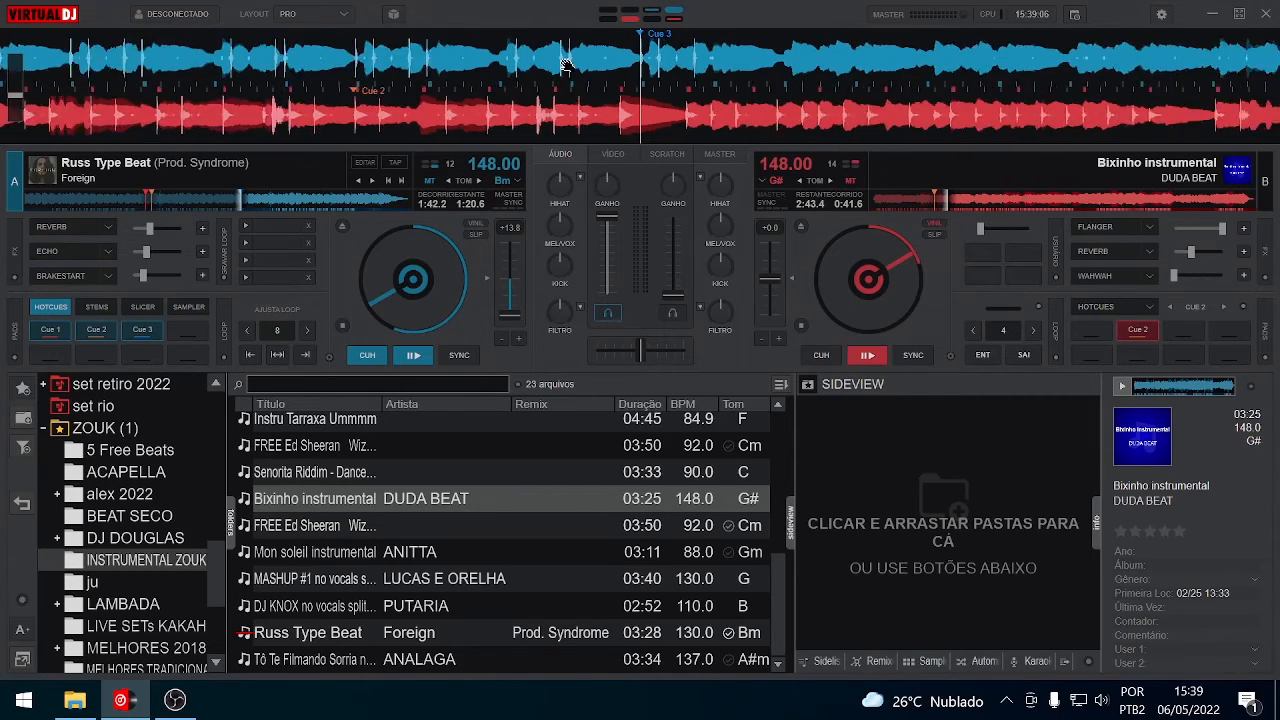
{"action": "scroll", "coordinate": [615, 51], "scroll_direction": "down", "scroll_amount": 1}
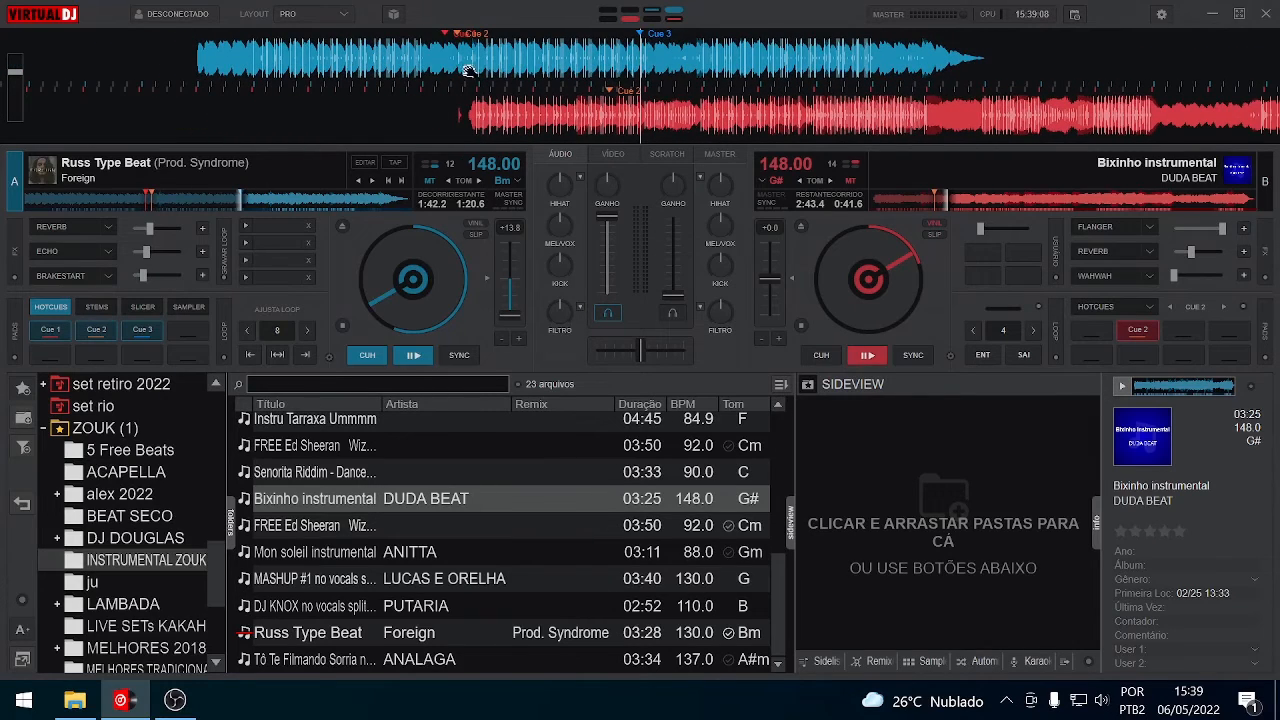
Return deck A's track to its beginning and cycle through its hot cues again using Stop.
{"action": "left_click", "coordinate": [342, 326]}
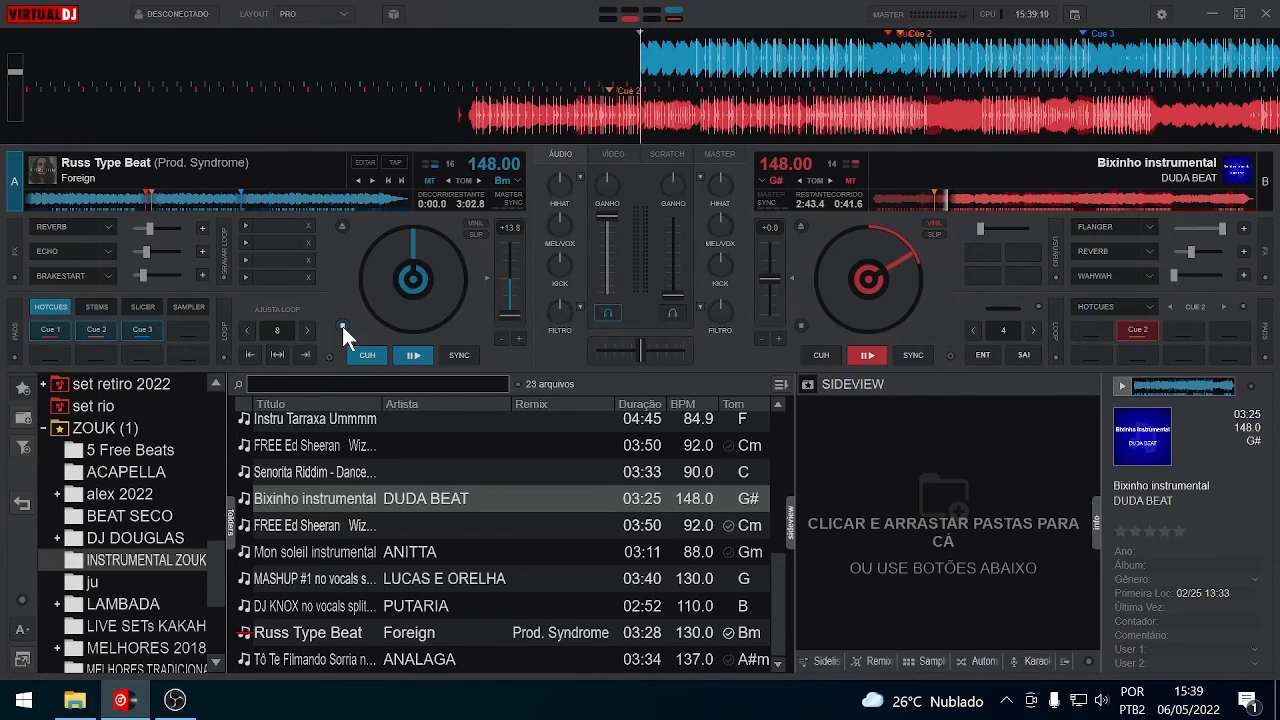
{"action": "left_click", "coordinate": [342, 326]}
{"action": "left_click", "coordinate": [342, 326]}
{"action": "left_click", "coordinate": [342, 326]}
{"action": "left_click", "coordinate": [342, 326]}
{"action": "left_click", "coordinate": [345, 322]}
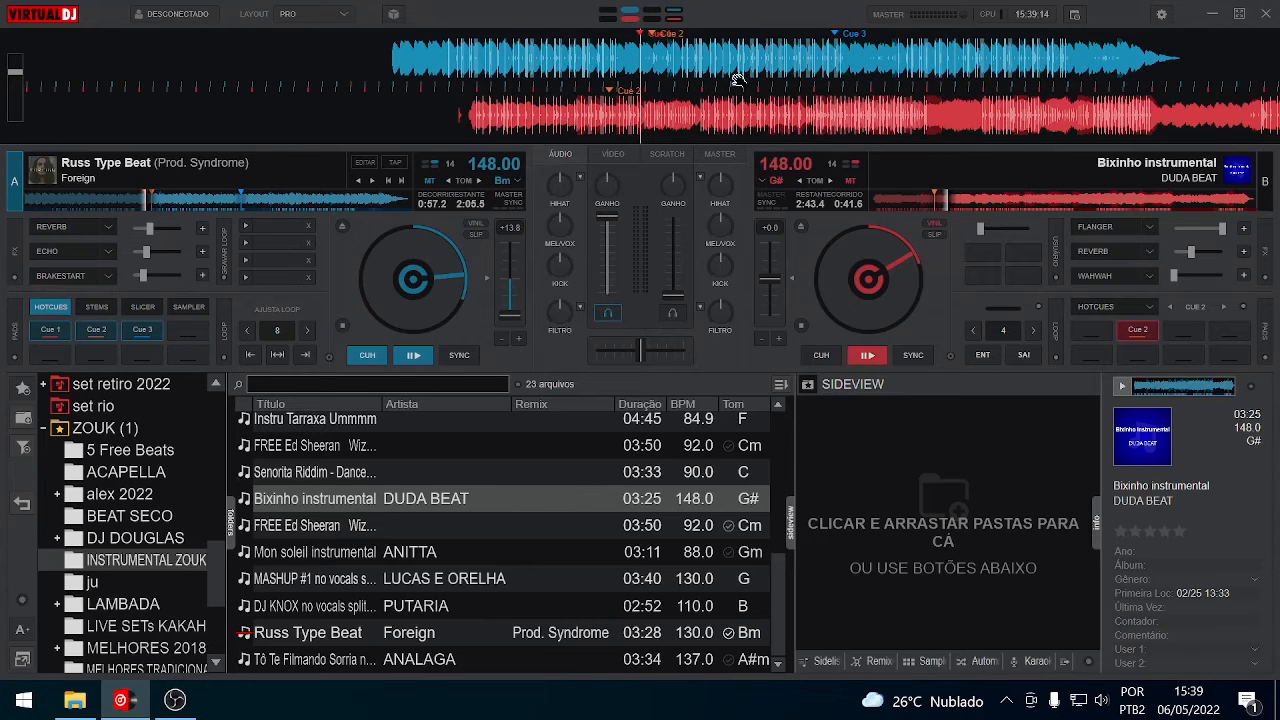
Create hot cue 8 on deck A between Cue 2 and Cue 3, then return the track to its beginning with Stop.
{"action": "left_click", "coordinate": [178, 359]}
{"action": "left_click", "coordinate": [343, 322]}
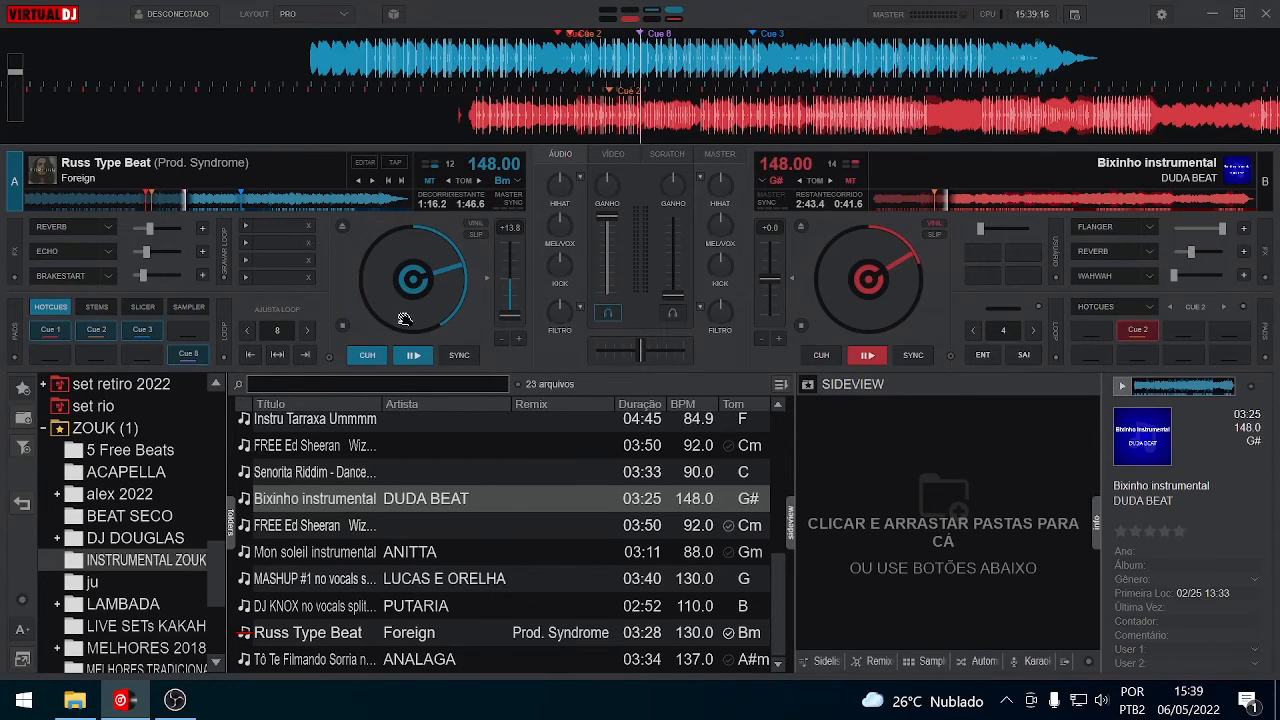
{"action": "left_click", "coordinate": [343, 324]}
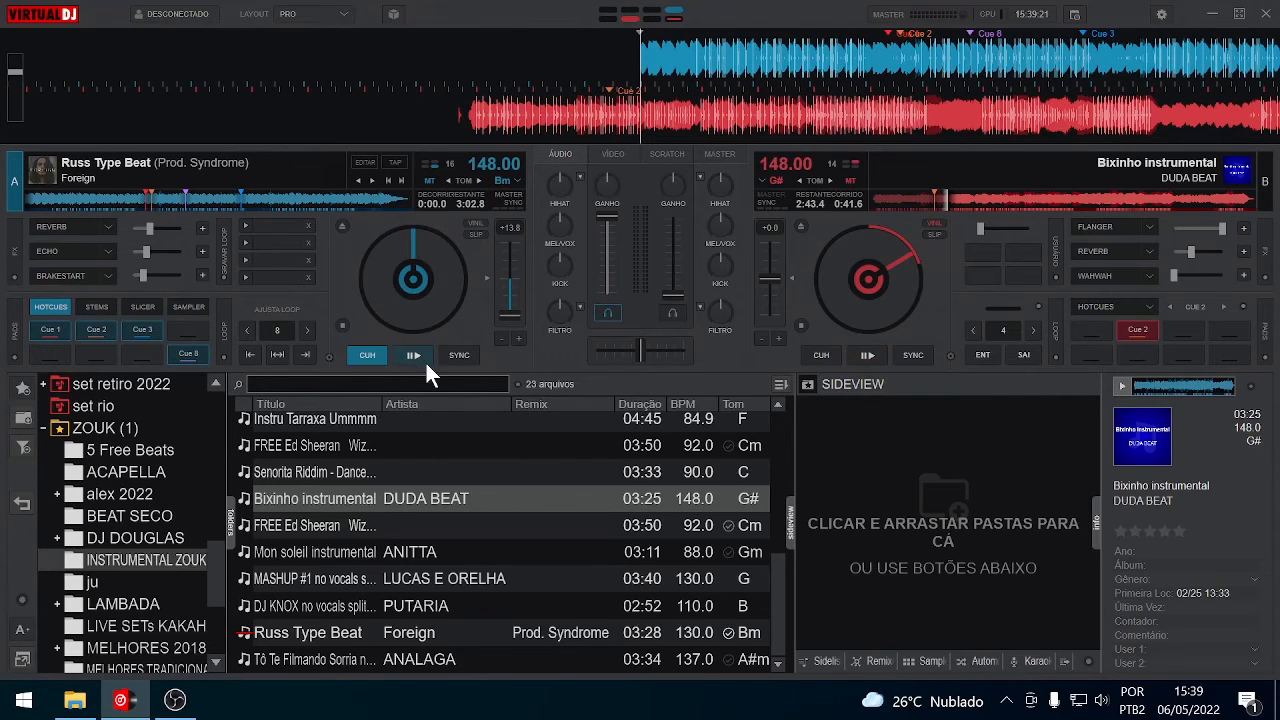
Eject deck A's track and load Russ Type Beat back onto the deck from the track list.
{"action": "left_click", "coordinate": [341, 226]}
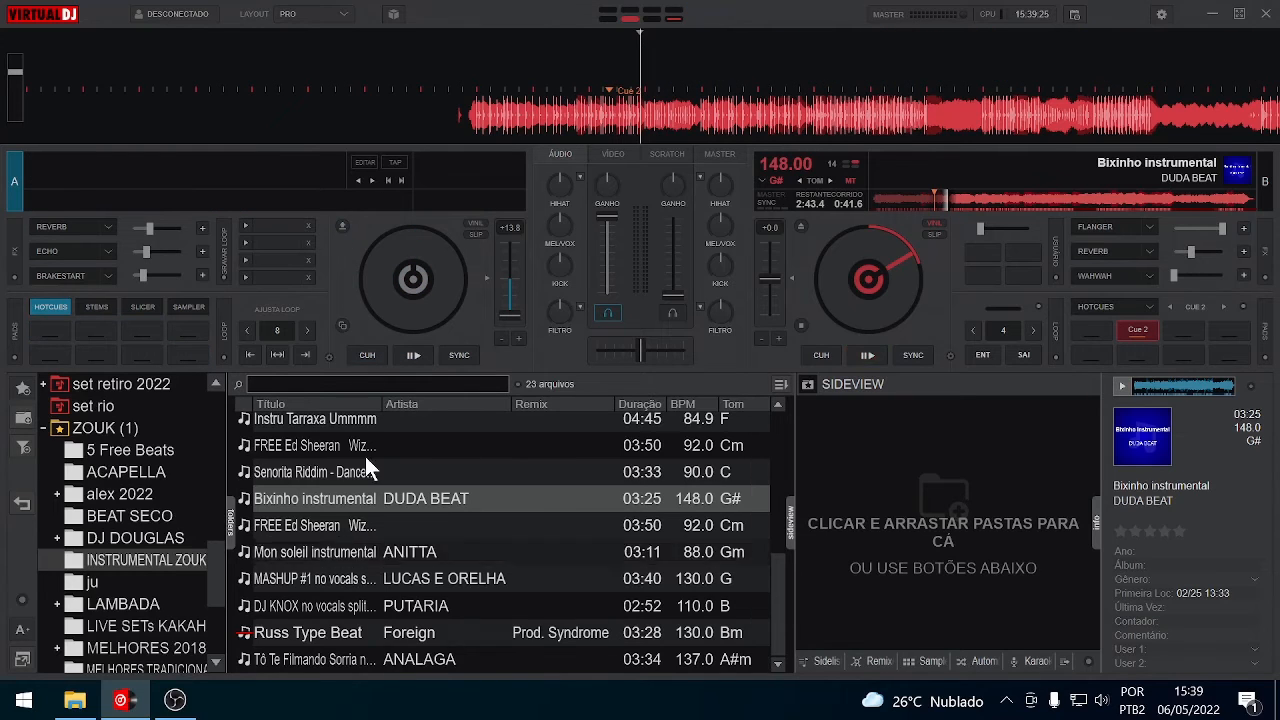
{"action": "left_click", "coordinate": [431, 632]}
{"action": "left_click_drag", "start_coordinate": [335, 212], "coordinate": [345, 215]}
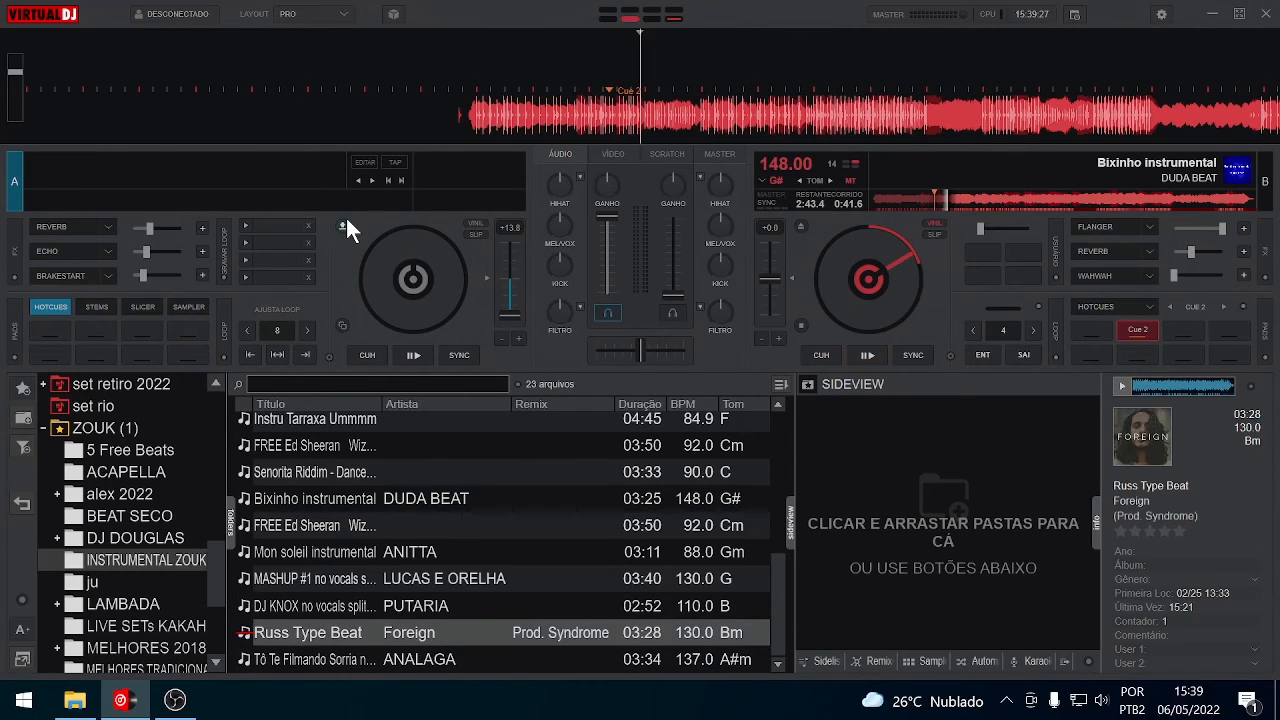
{"action": "left_click", "coordinate": [338, 225]}
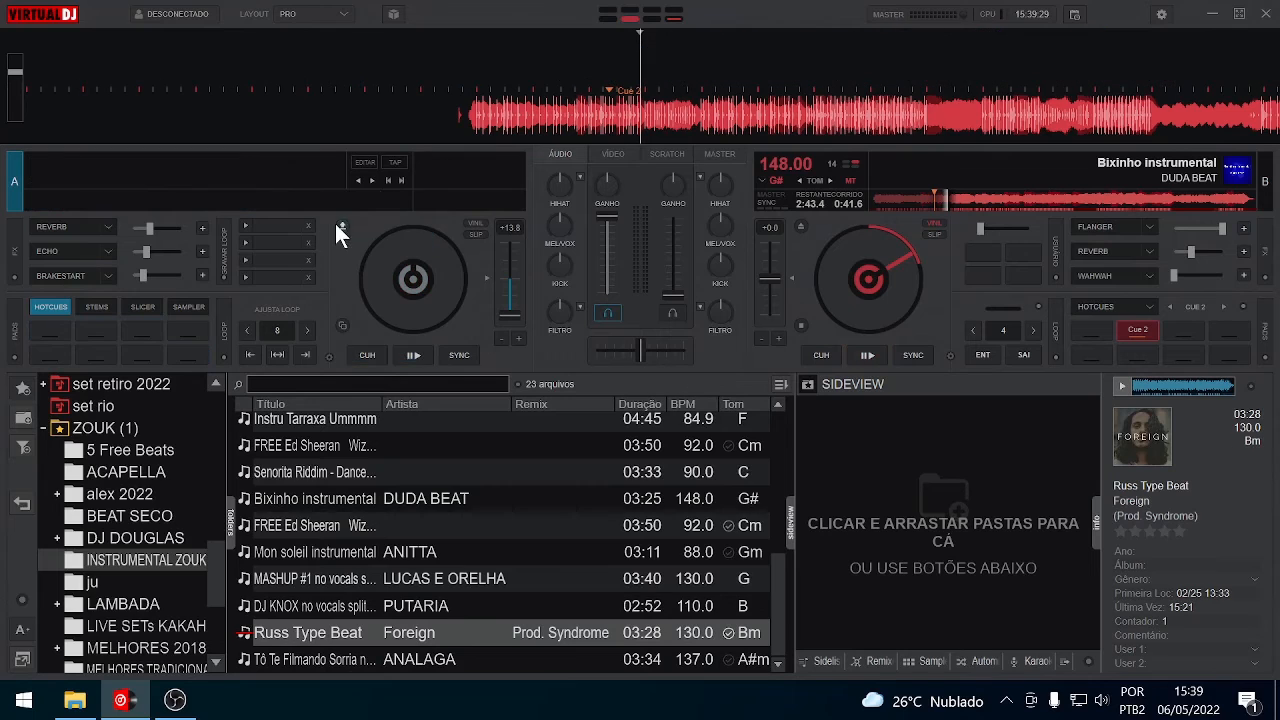
{"action": "left_click_drag", "start_coordinate": [405, 640], "coordinate": [425, 285]}
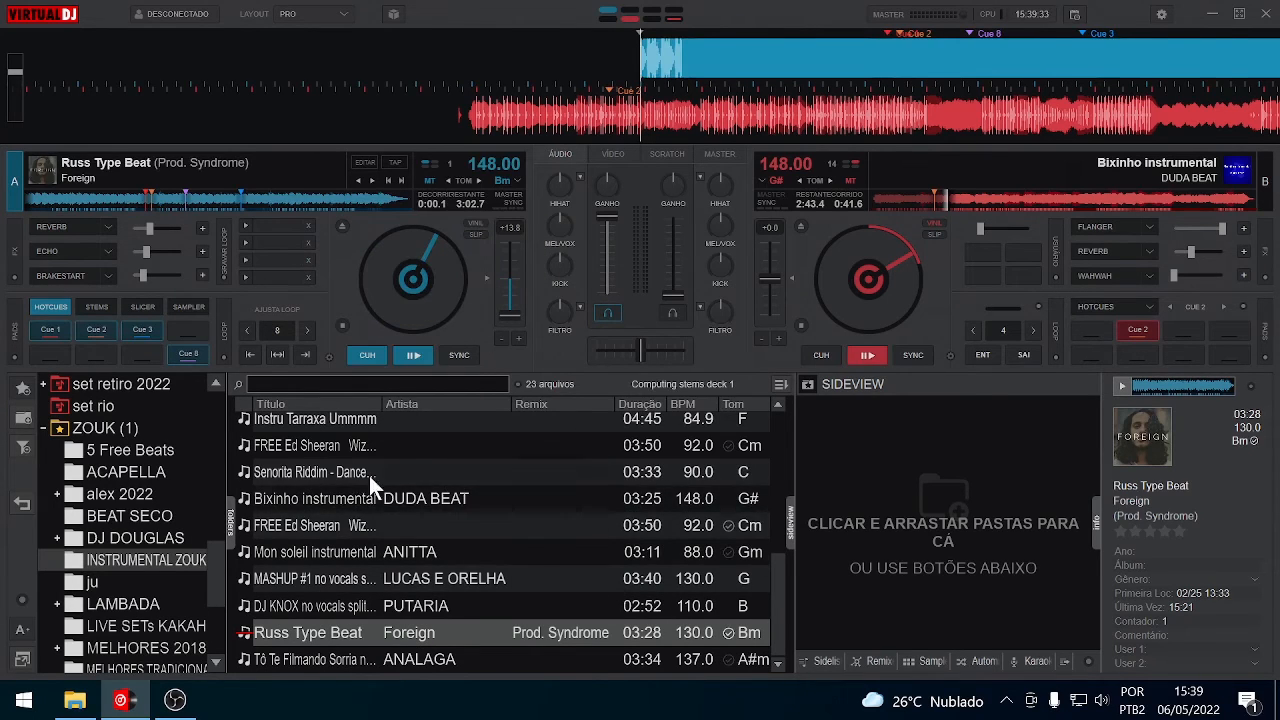
Examine deck A's options for automatic matching, sync and pitch lock, plus its pitch range, button behaviour and jog behaviour choices.
{"action": "left_click", "coordinate": [325, 355]}
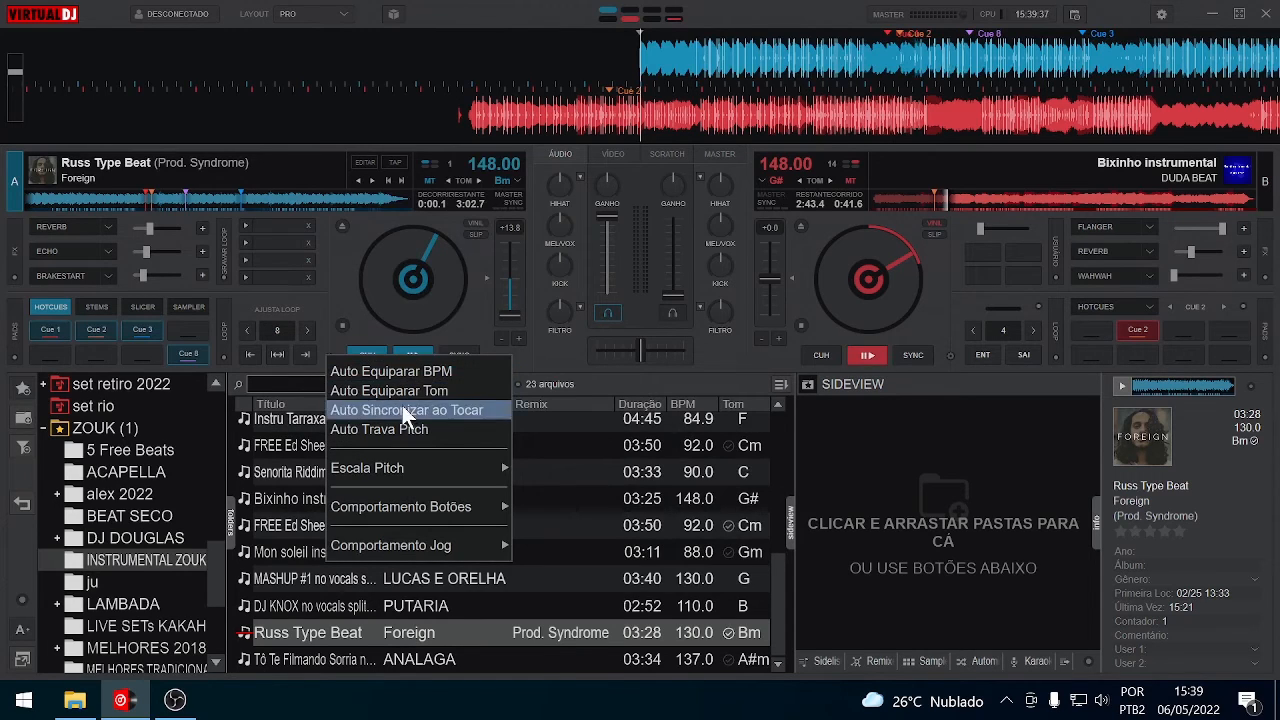
{"action": "left_click", "coordinate": [516, 200]}
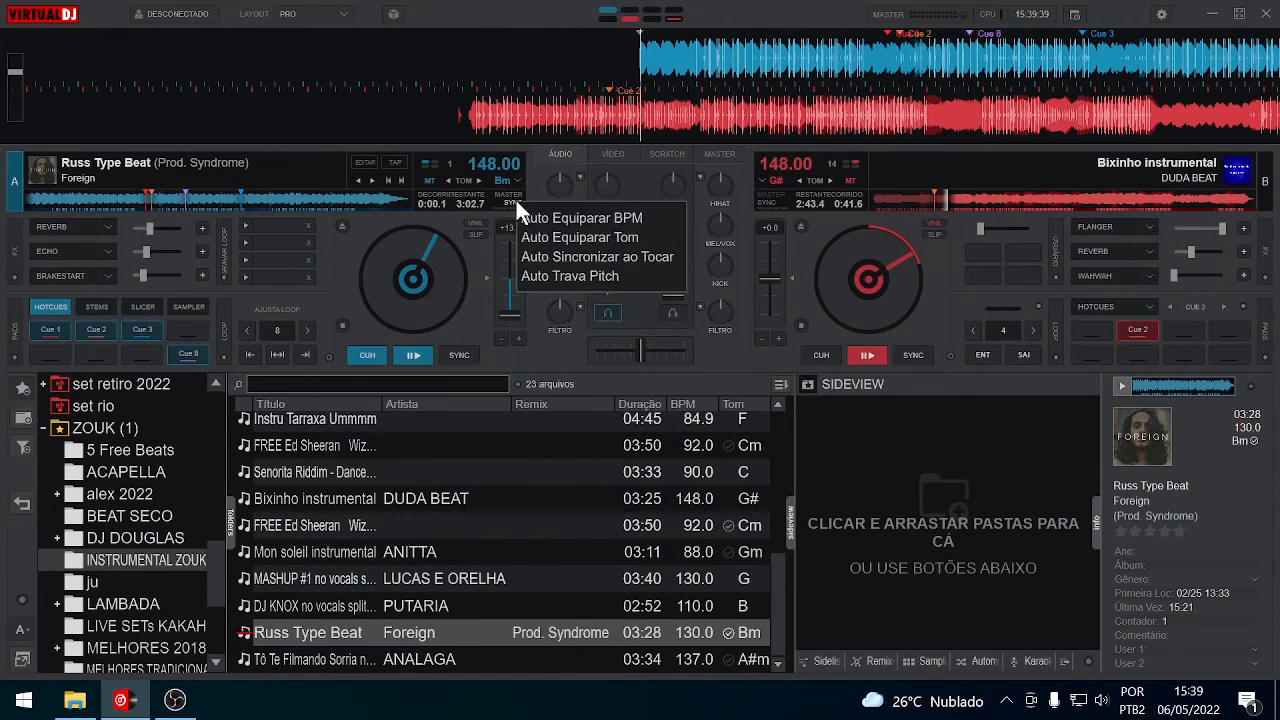
{"action": "left_click", "coordinate": [329, 356]}
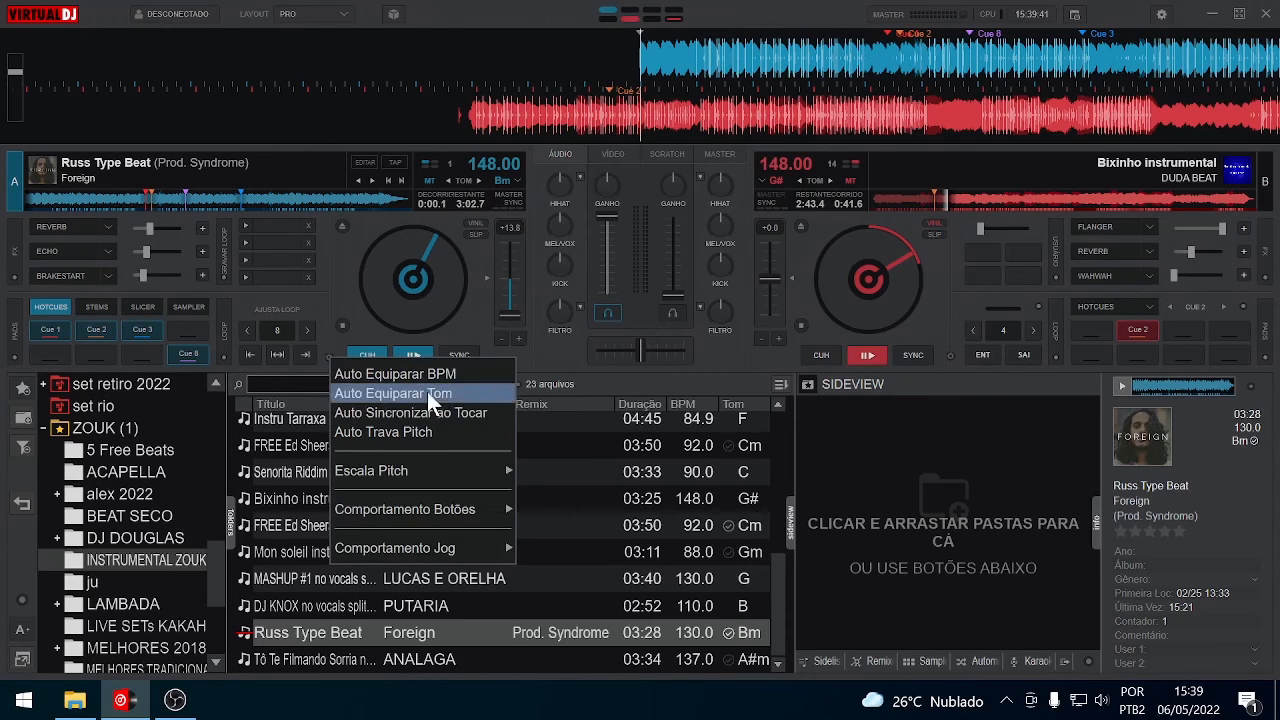
{"action": "mouse_move", "coordinate": [444, 470]}
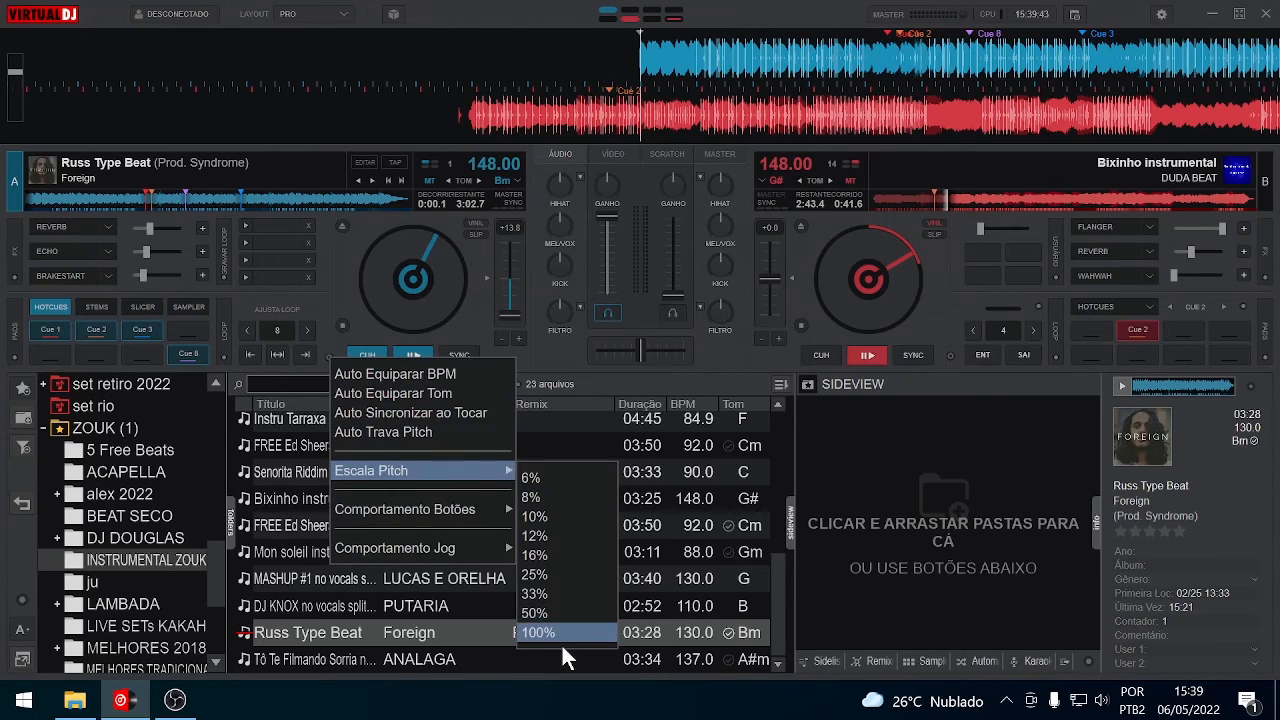
{"action": "mouse_move", "coordinate": [442, 508]}
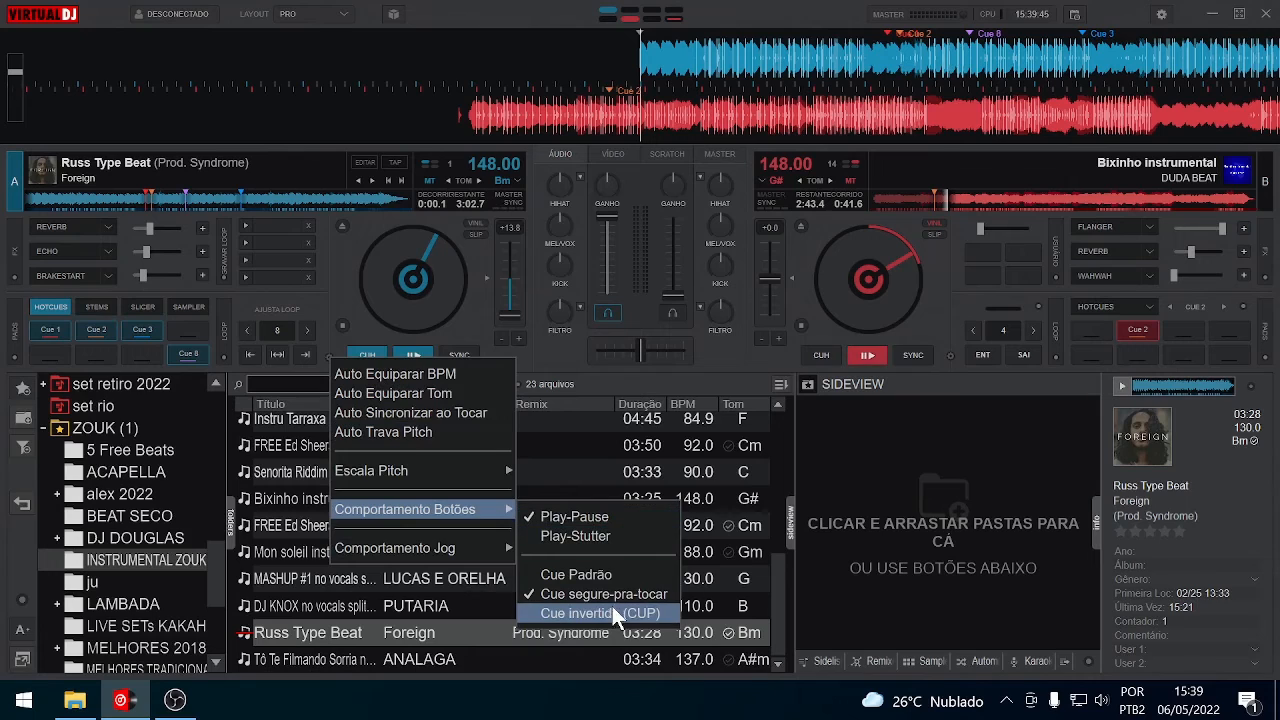
{"action": "mouse_move", "coordinate": [482, 545]}
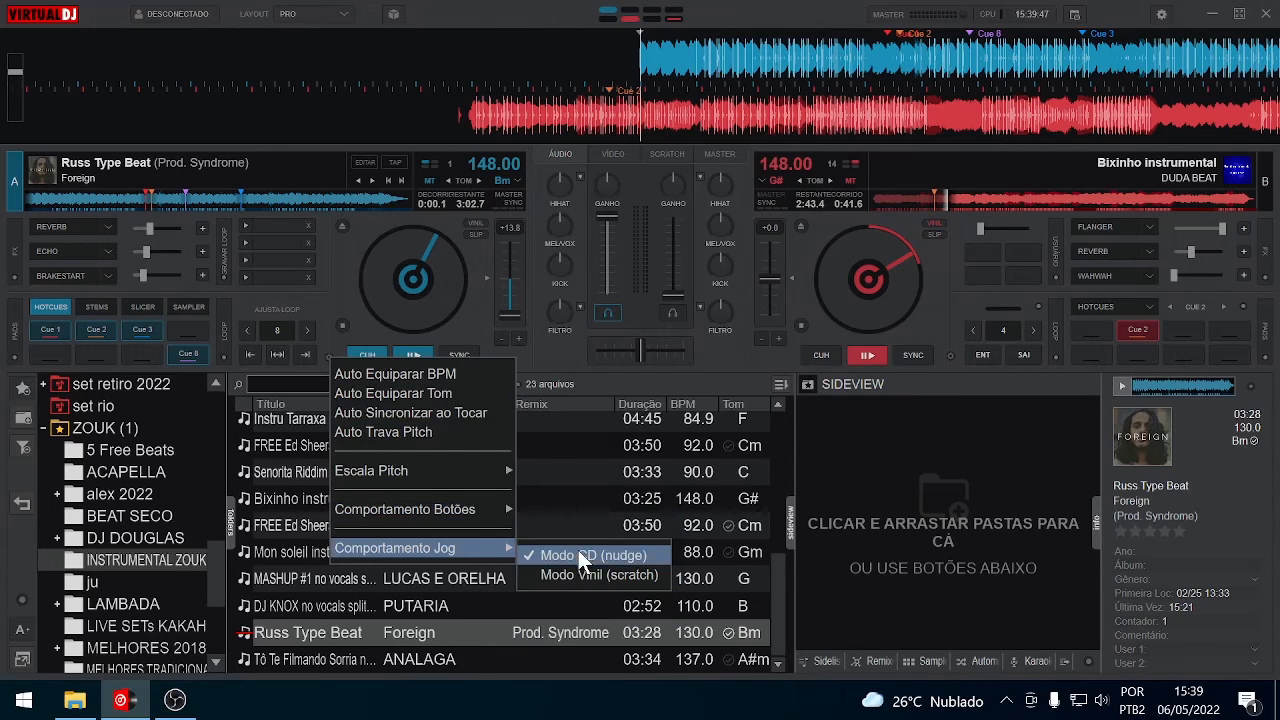
{"action": "left_click", "coordinate": [474, 250]}
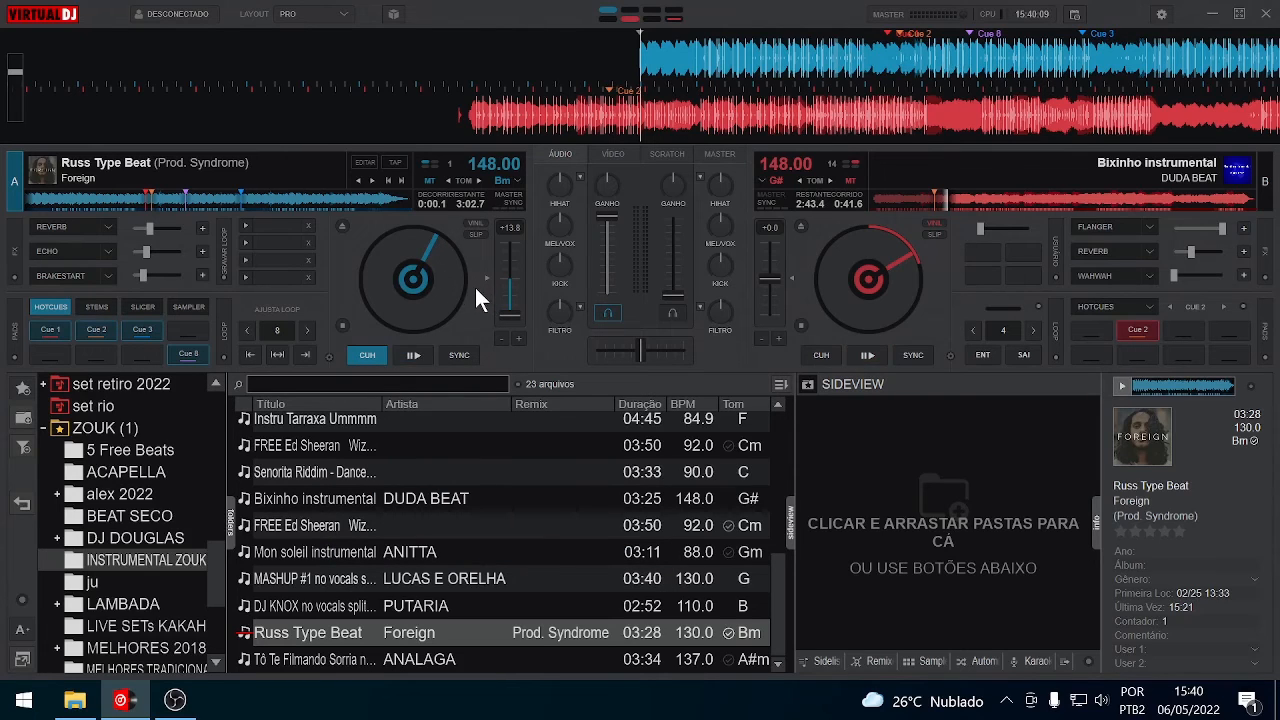
Reset deck A's pitch to zero and enable Auto Trava Pitch in the deck options.
{"action": "left_click", "coordinate": [328, 356]}
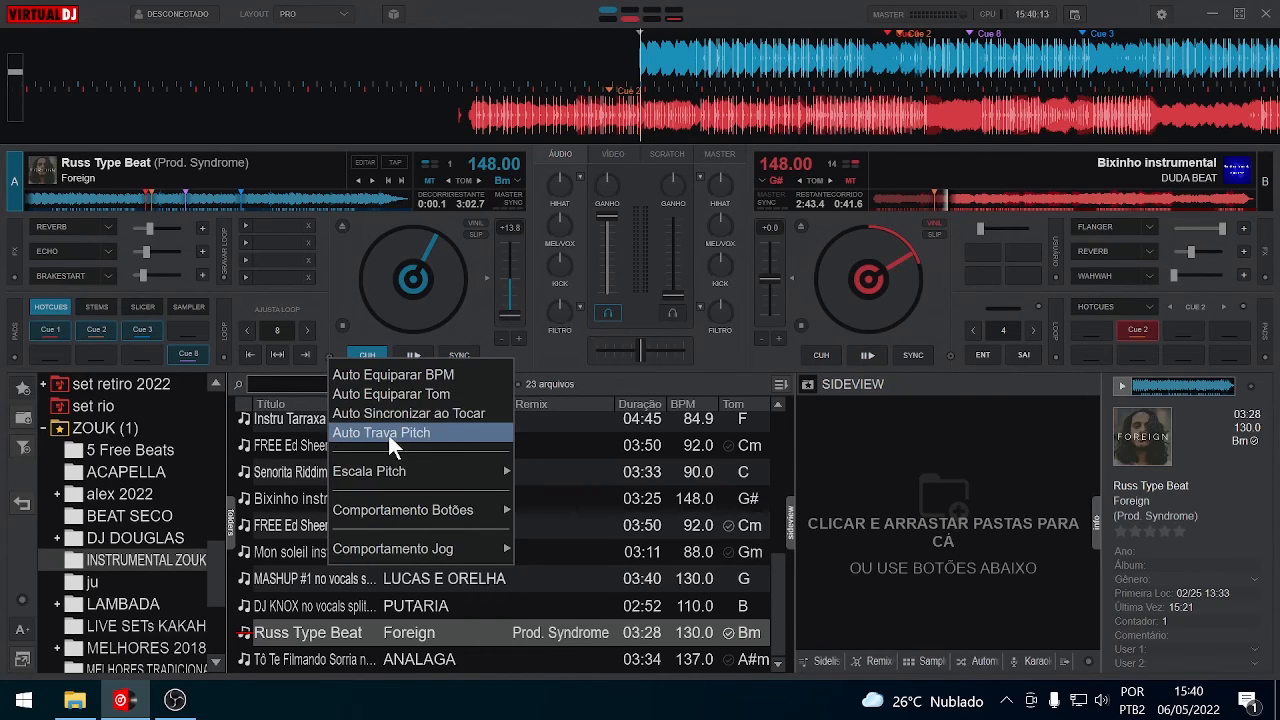
{"action": "left_click", "coordinate": [489, 276]}
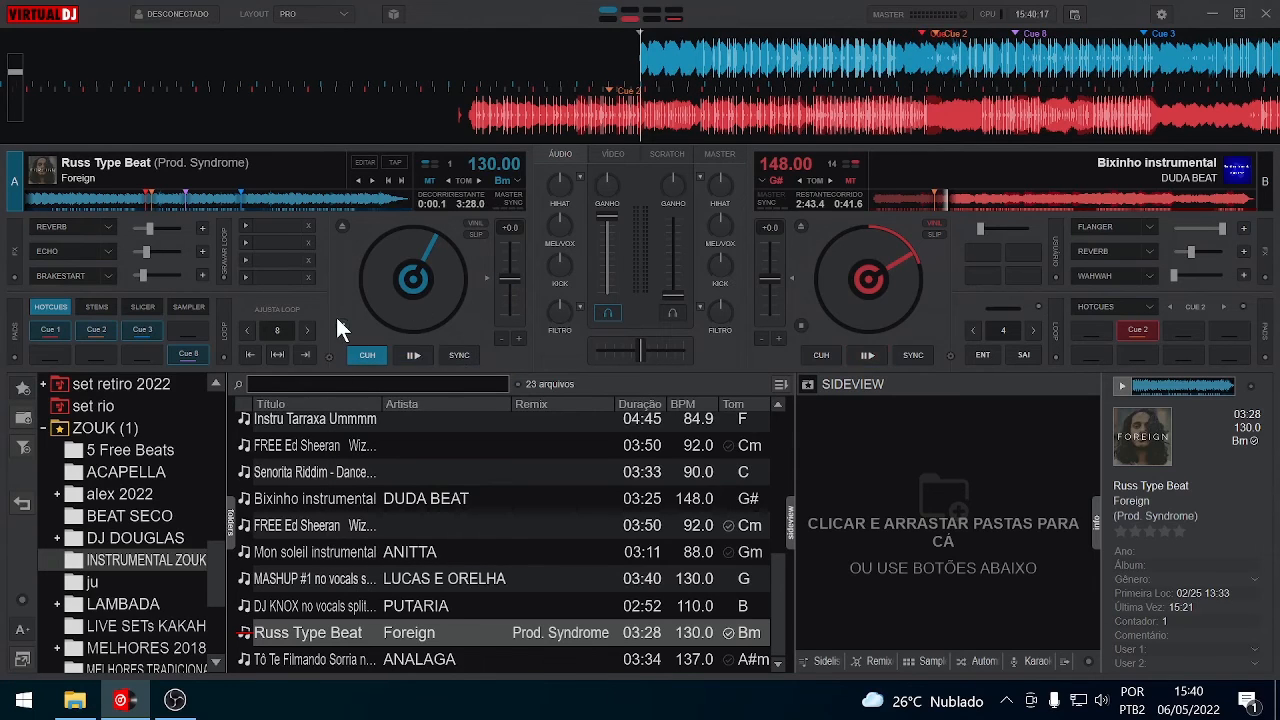
{"action": "left_click", "coordinate": [333, 355]}
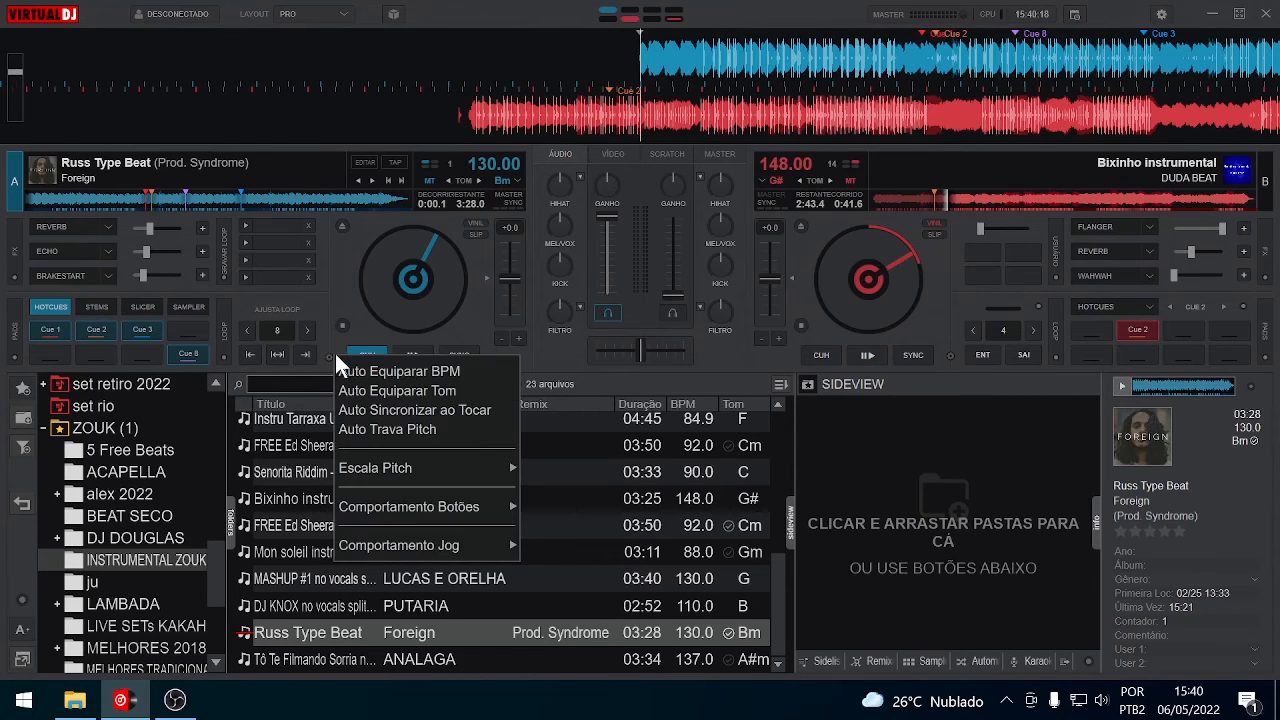
{"action": "left_click", "coordinate": [444, 432]}
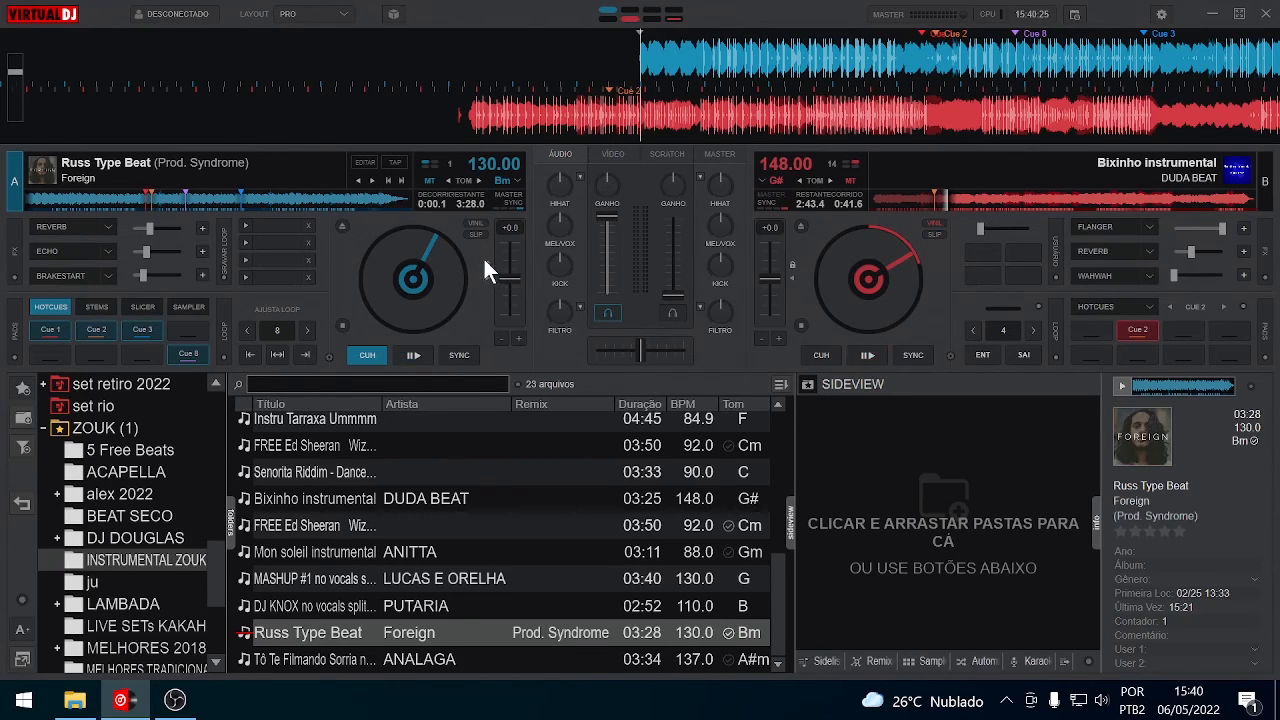
Raise the linked pitch from deck A to +4.0 and again to +7.0, resetting it to zero each time.
{"action": "left_click_drag", "start_coordinate": [506, 274], "coordinate": [506, 289]}
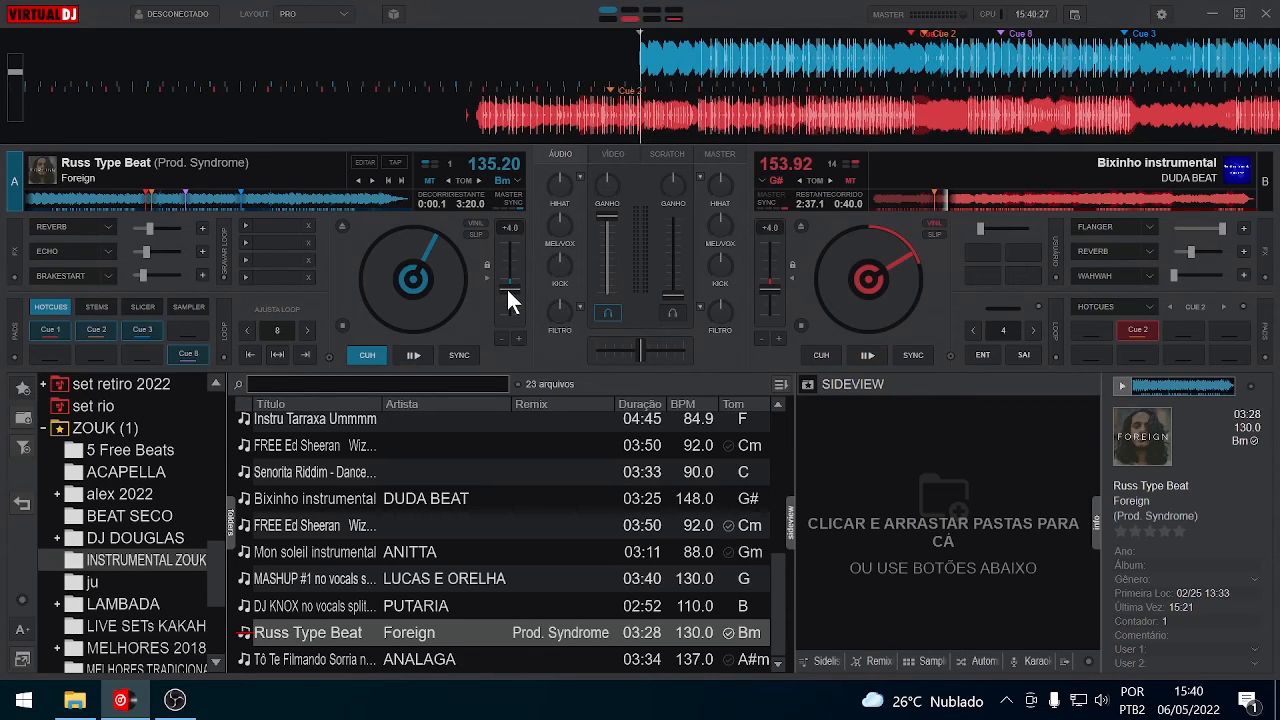
{"action": "left_click", "coordinate": [490, 276]}
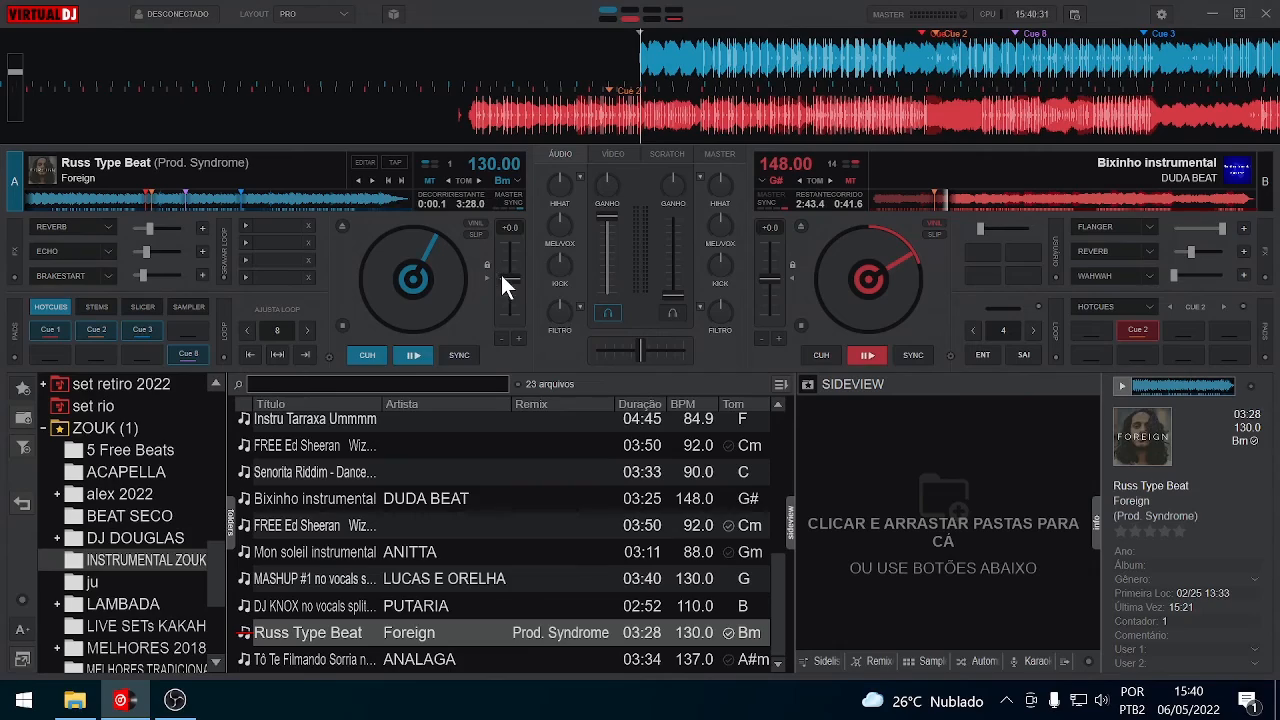
{"action": "left_click_drag", "start_coordinate": [501, 272], "coordinate": [533, 294]}
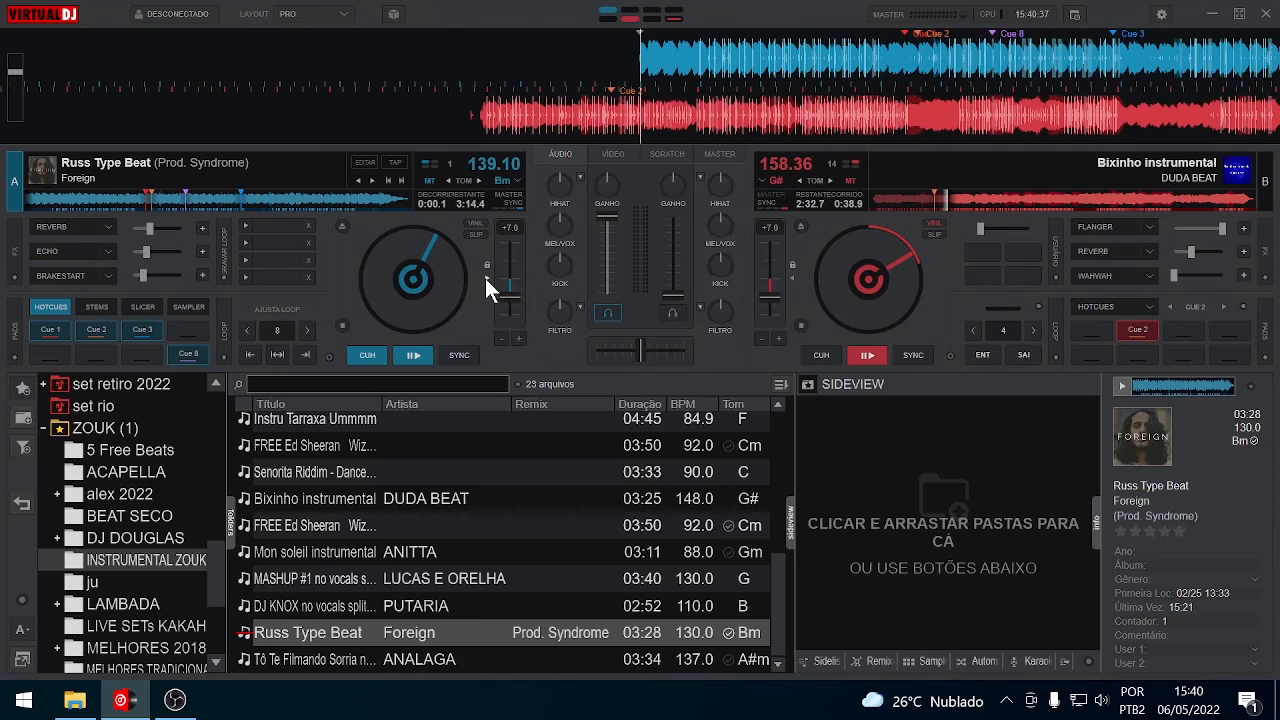
{"action": "left_click", "coordinate": [486, 278]}
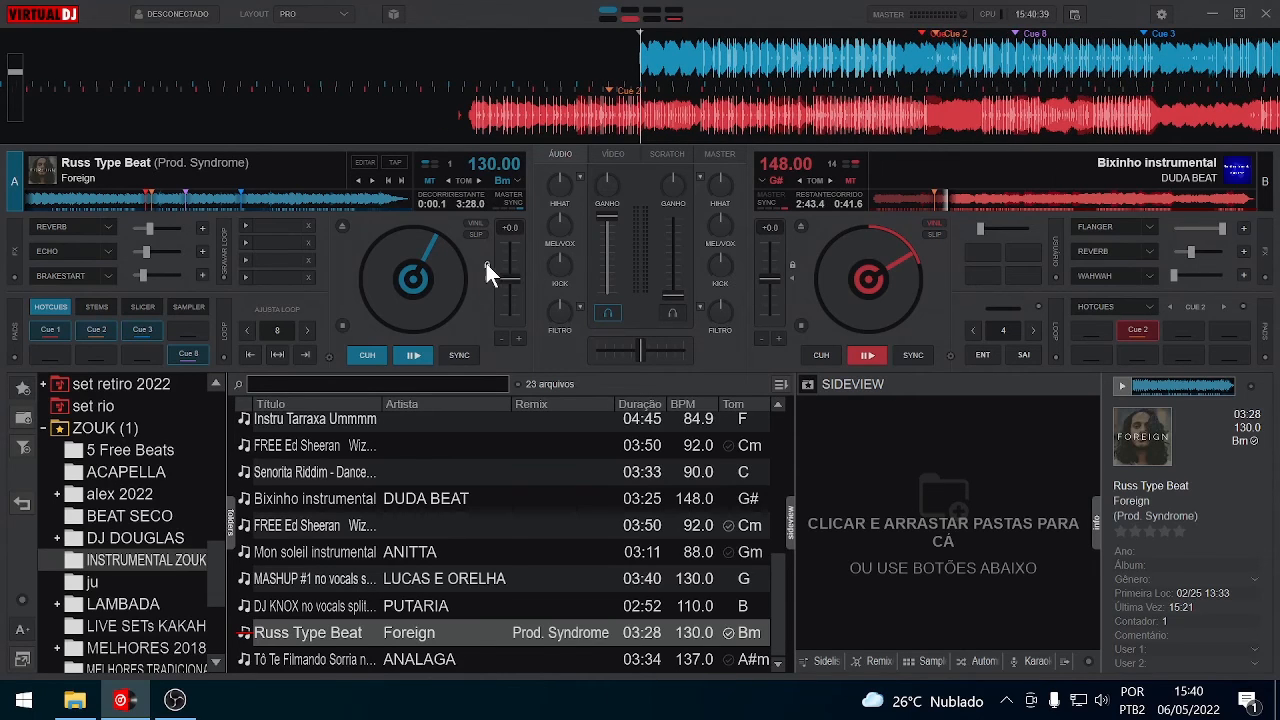
With the pitch lock released, raise deck A's pitch alone to +14.0 and reset it to zero.
{"action": "left_click_drag", "start_coordinate": [509, 279], "coordinate": [510, 342]}
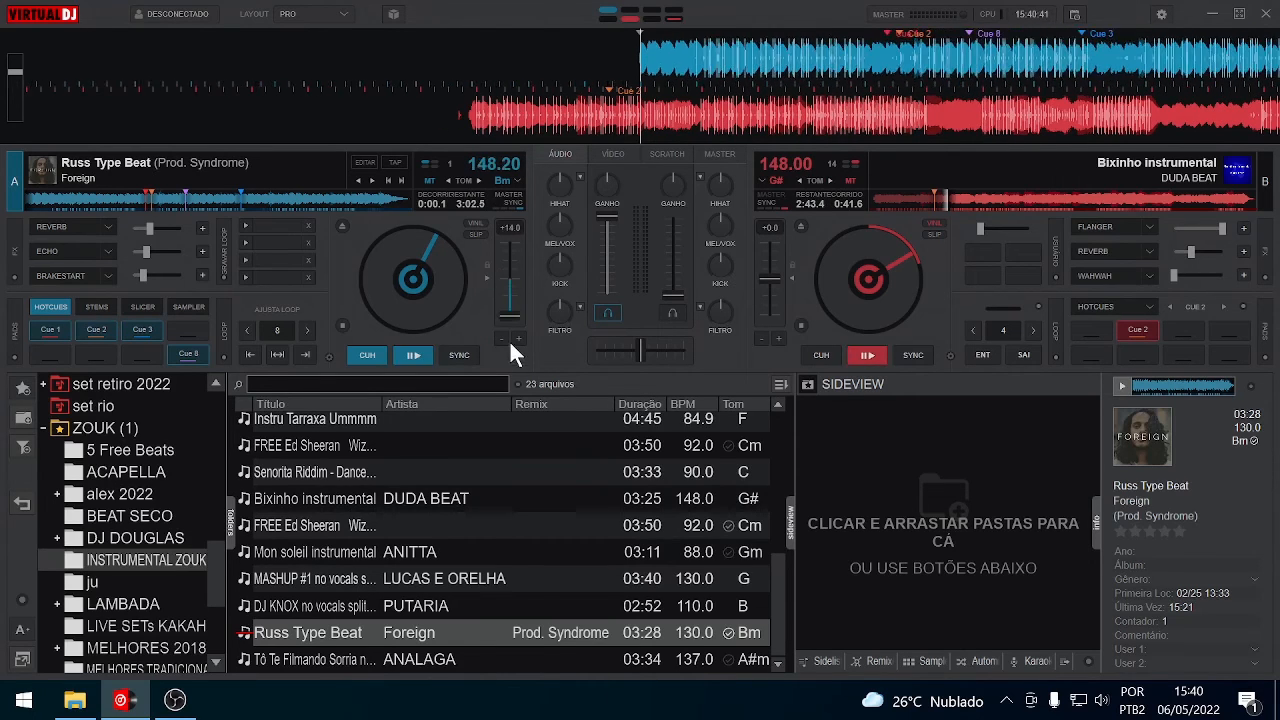
{"action": "left_click", "coordinate": [484, 280]}
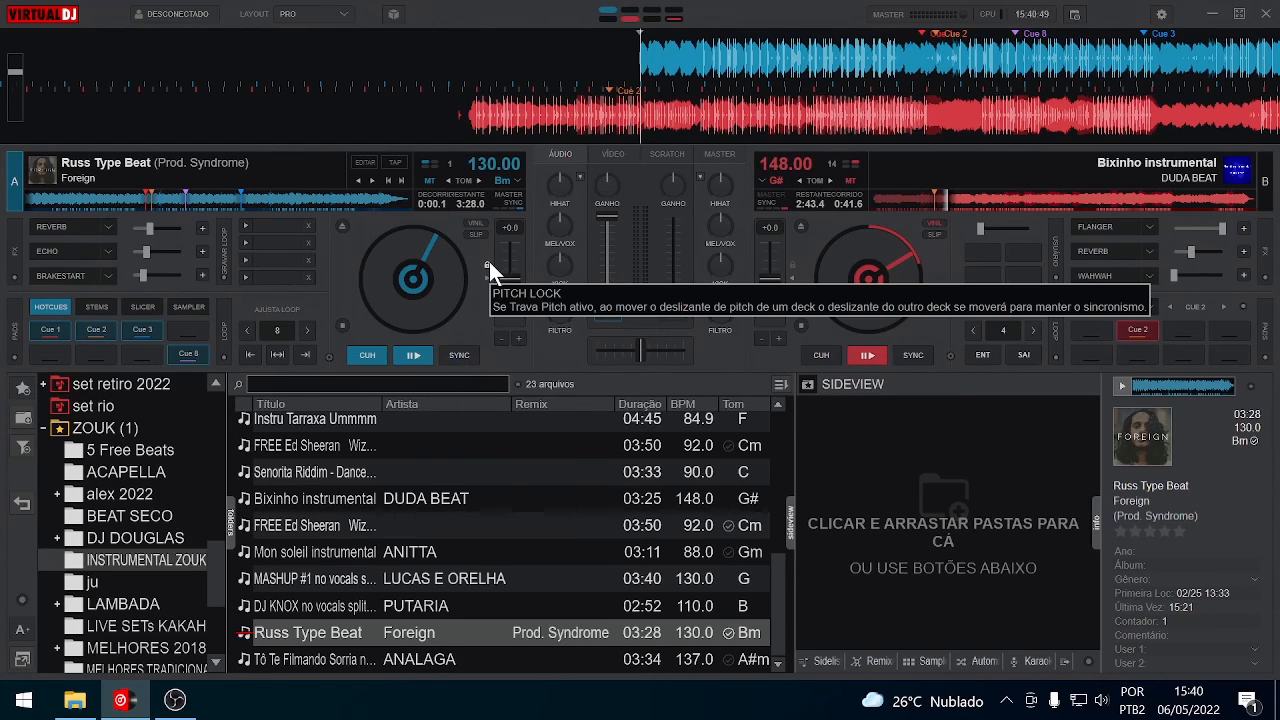
Sync deck A to deck B's tempo and raise deck A's pitch to +14.0 with the pitch lock on.
{"action": "left_click", "coordinate": [462, 350]}
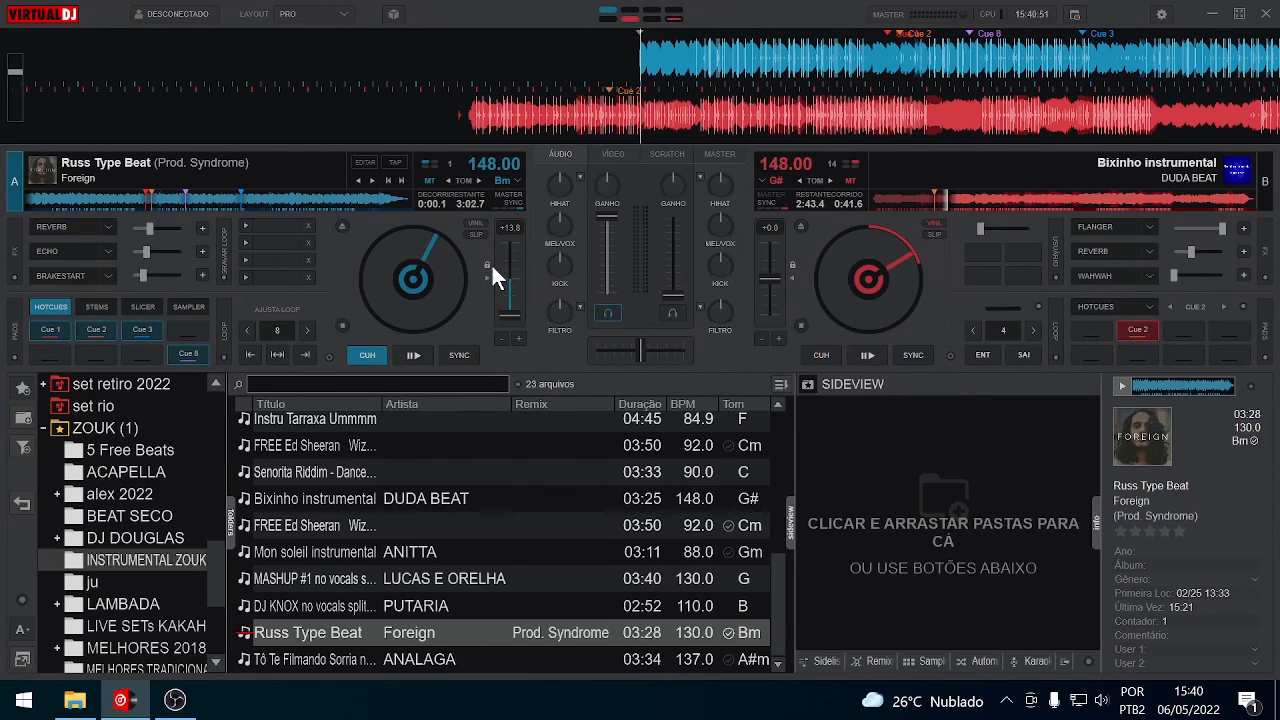
{"action": "left_click_drag", "start_coordinate": [507, 315], "coordinate": [527, 357]}
{"action": "mouse_move", "coordinate": [525, 432]}
{"action": "left_mouse_down"}
{"action": "mouse_move", "coordinate": [513, 182]}
{"action": "mouse_move", "coordinate": [497, 411]}
{"action": "mouse_move", "coordinate": [511, 420]}
{"action": "left_mouse_up"}
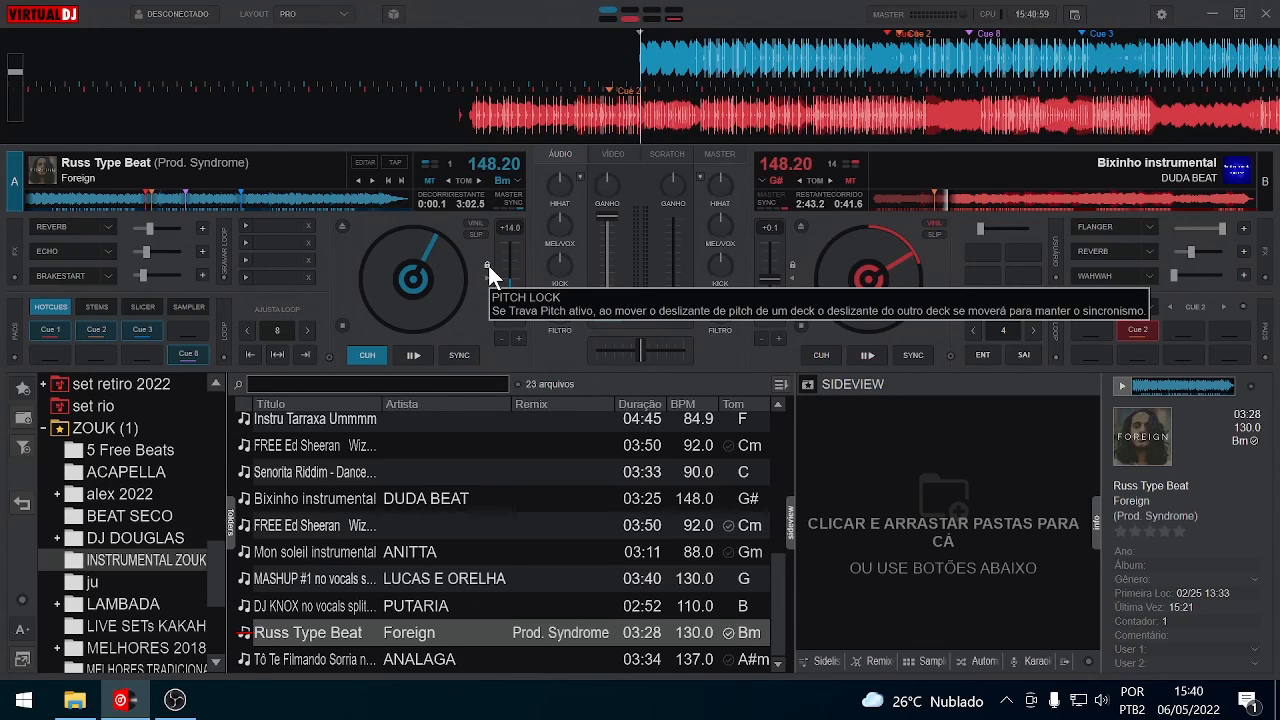
Disable Auto Trava Pitch in deck A's options.
{"action": "left_click", "coordinate": [330, 357]}
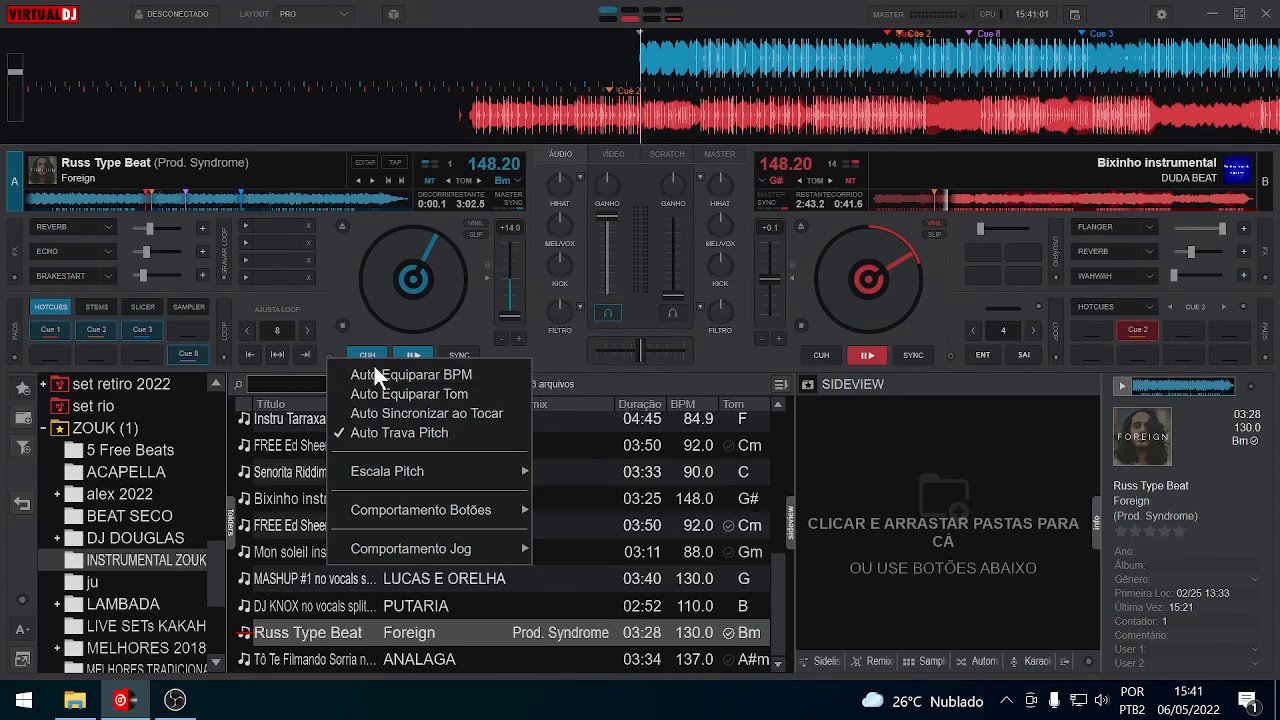
{"action": "left_click", "coordinate": [399, 431]}
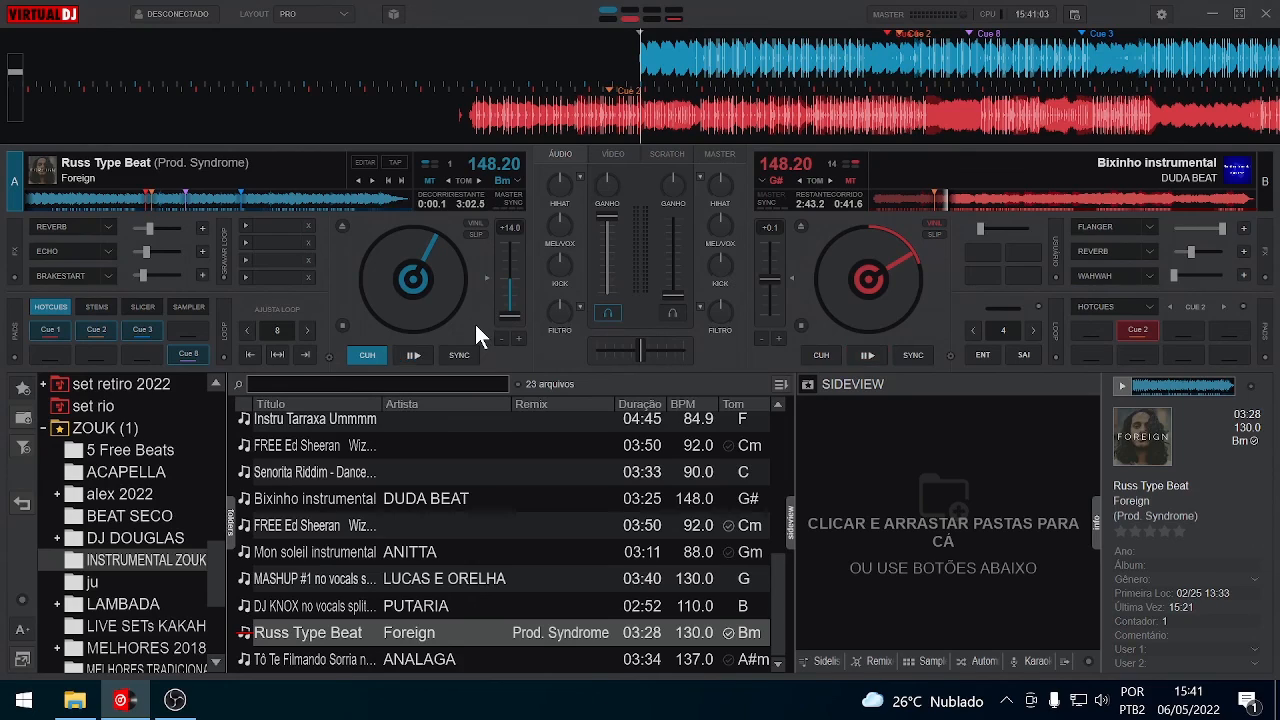